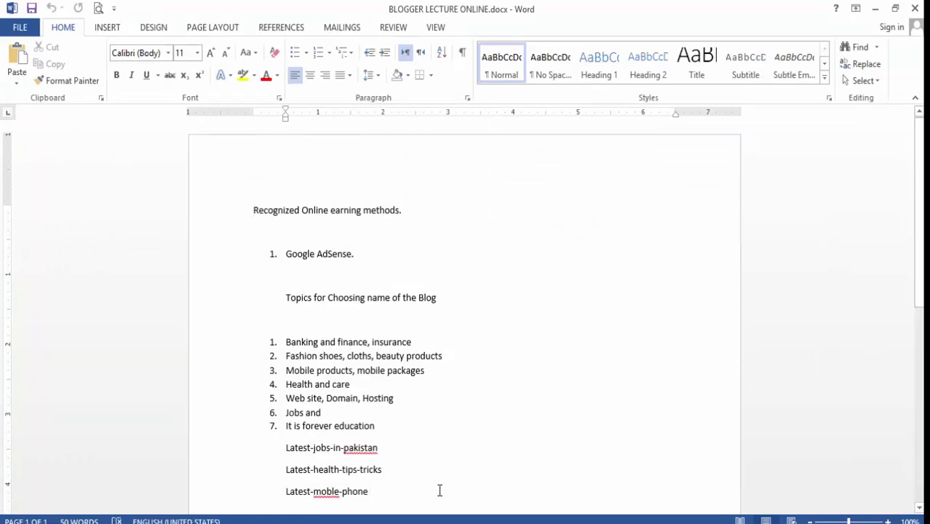
Start a new page in the document after the list of blog topics.
key(ctrl+Return)
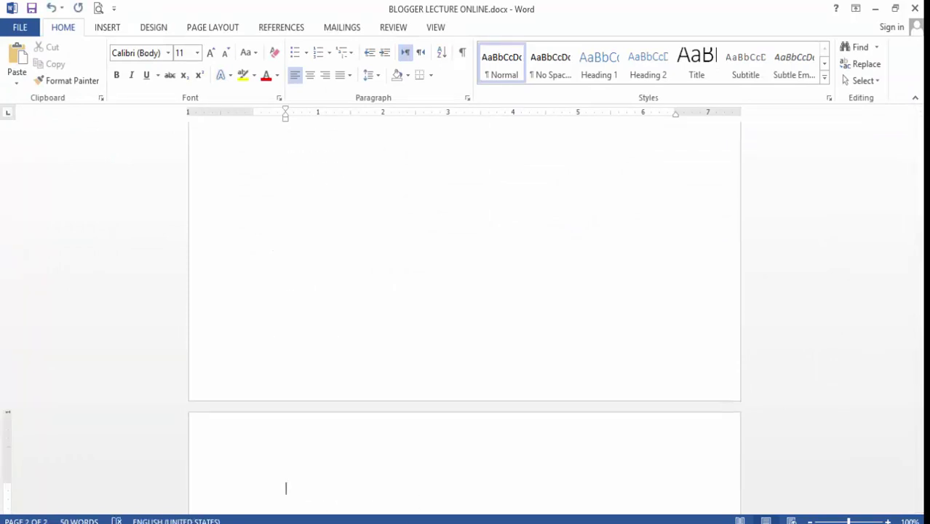
Switch to the Zoom meeting and start sharing a portion of the screen.
click(357, 506)
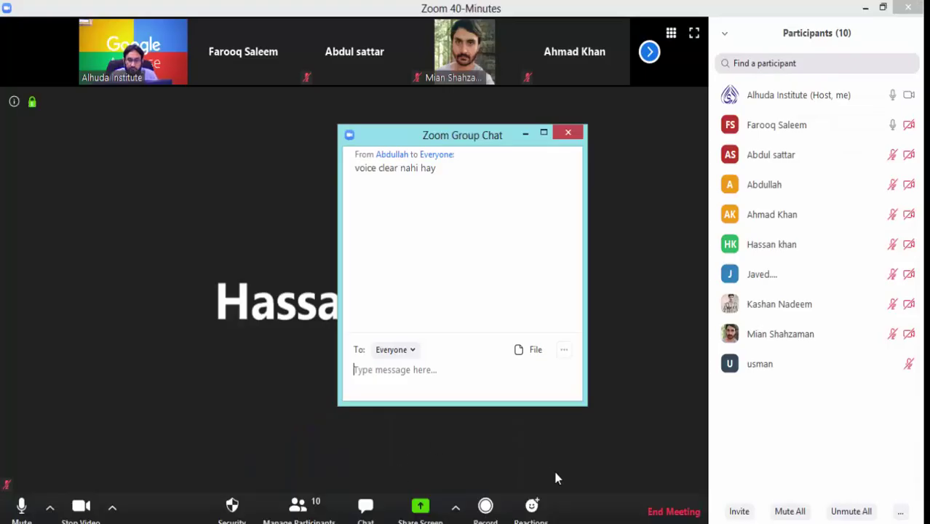
click(433, 509)
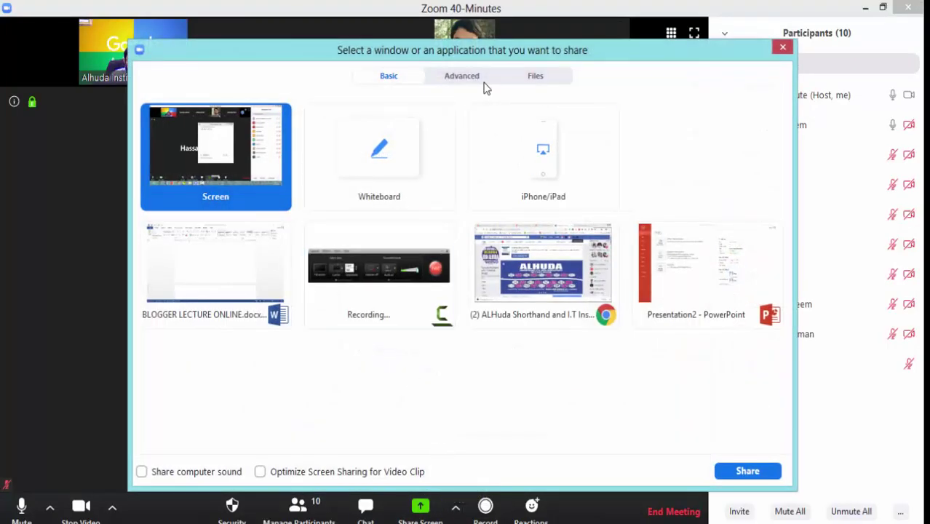
click(475, 77)
click(276, 150)
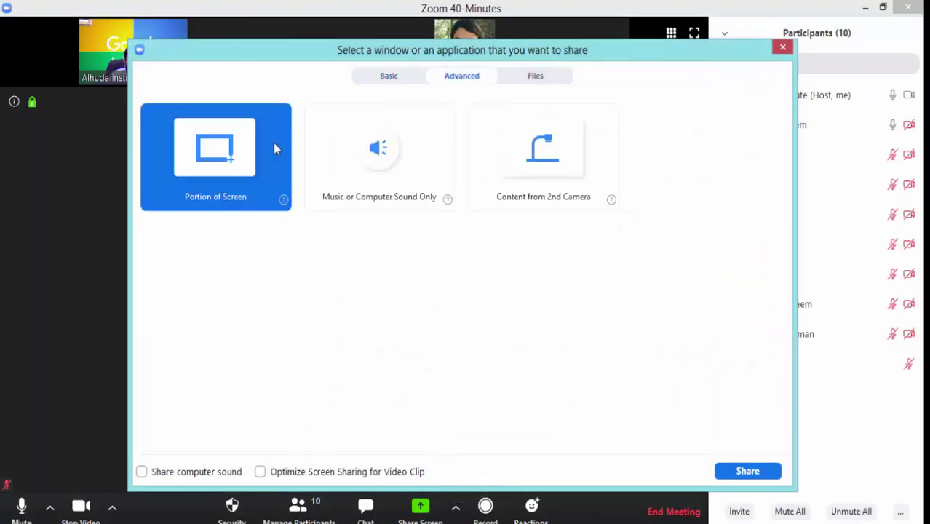
click(754, 473)
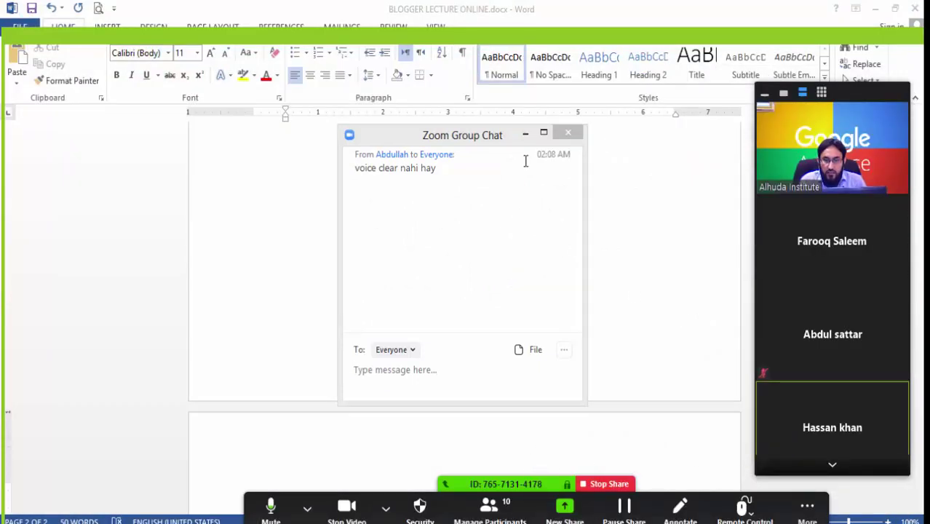
Minimize the group chat window and hide the participants' thumbnail video.
click(529, 134)
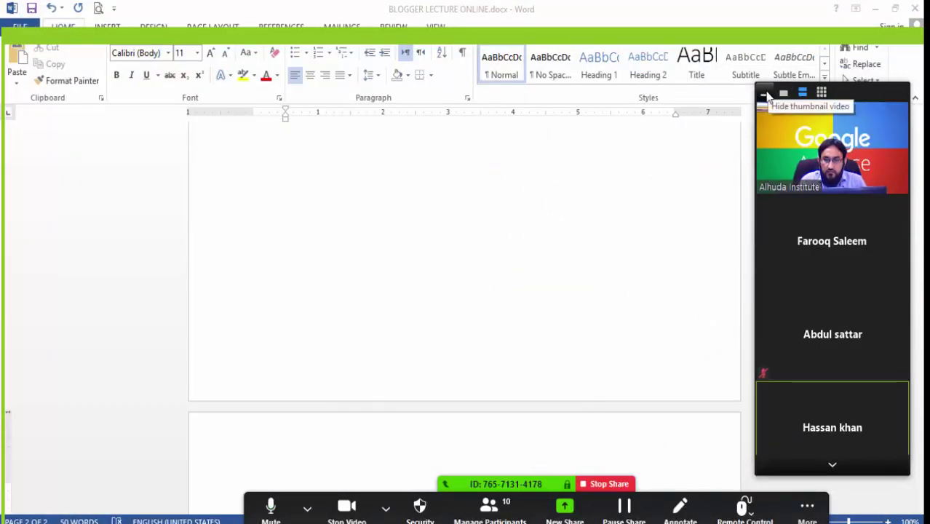
click(765, 94)
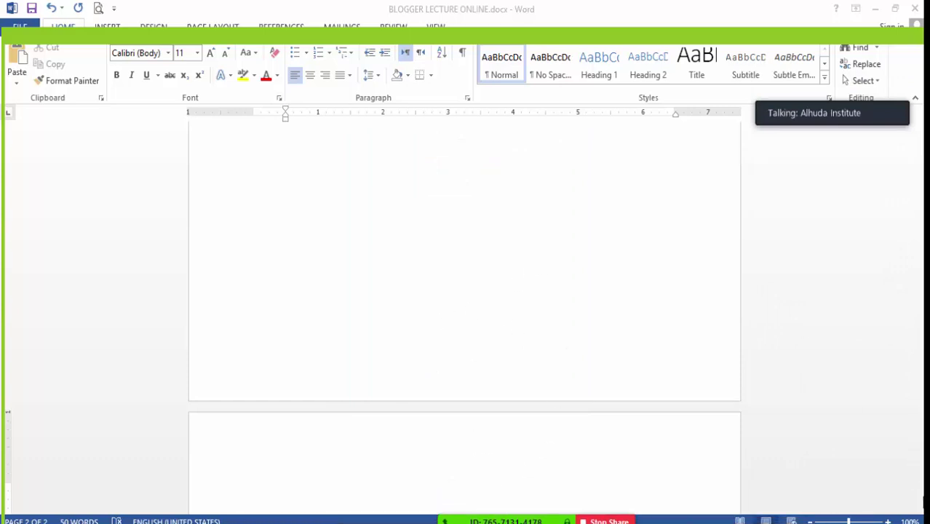
Write the line "Important settings of a Blog" at the start of the new page in the Word document.
click(297, 463)
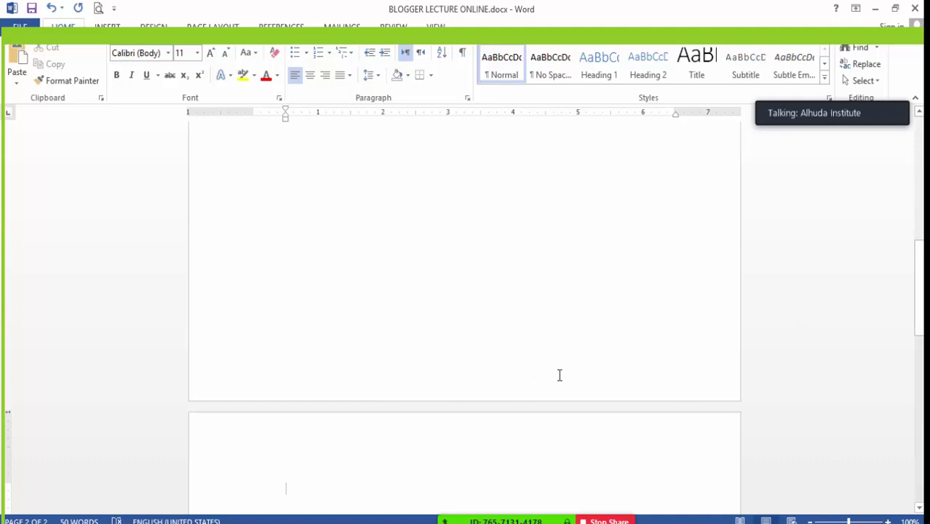
text(M)
key(BackSpace)
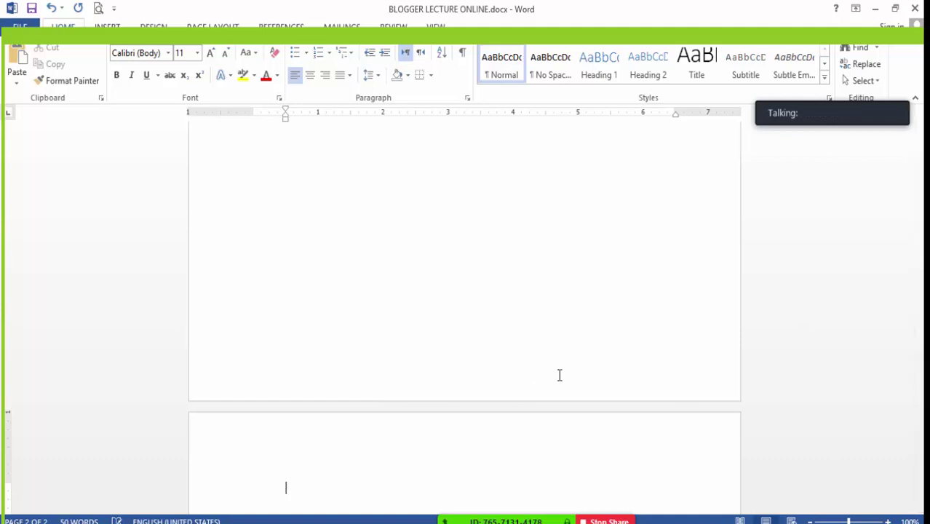
text(M)
key(BackSpace)
text(Important settings )
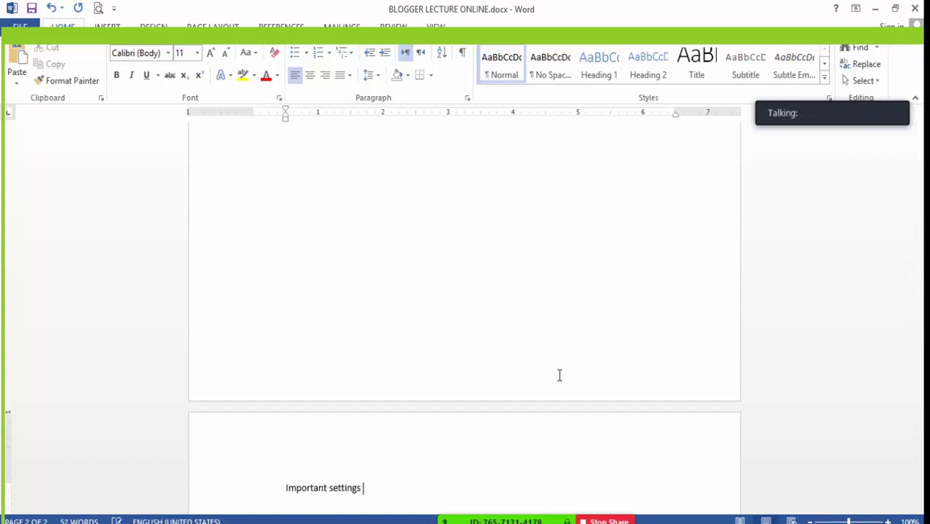
text(of a Blog)
key(Return)
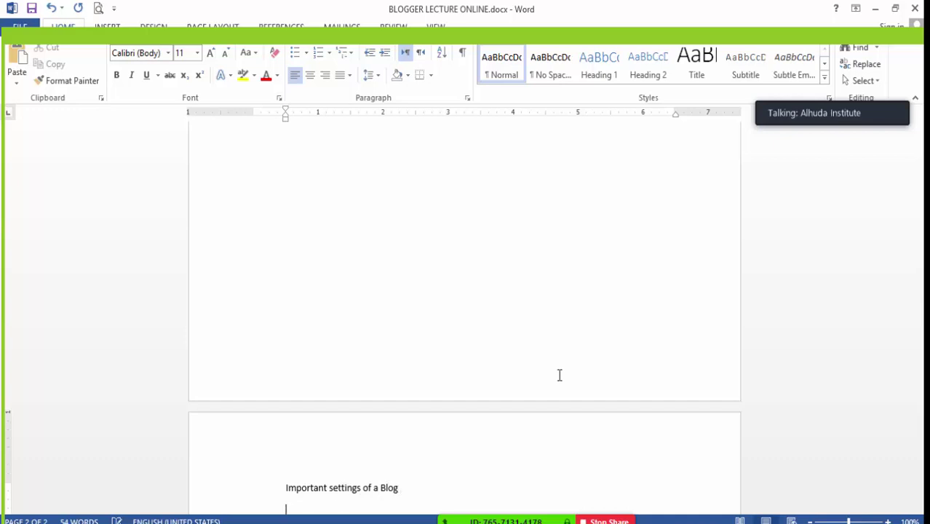
Add the line "How to download a responsive Blog Theme." below the heading, leaving an empty line between them.
key(Return)
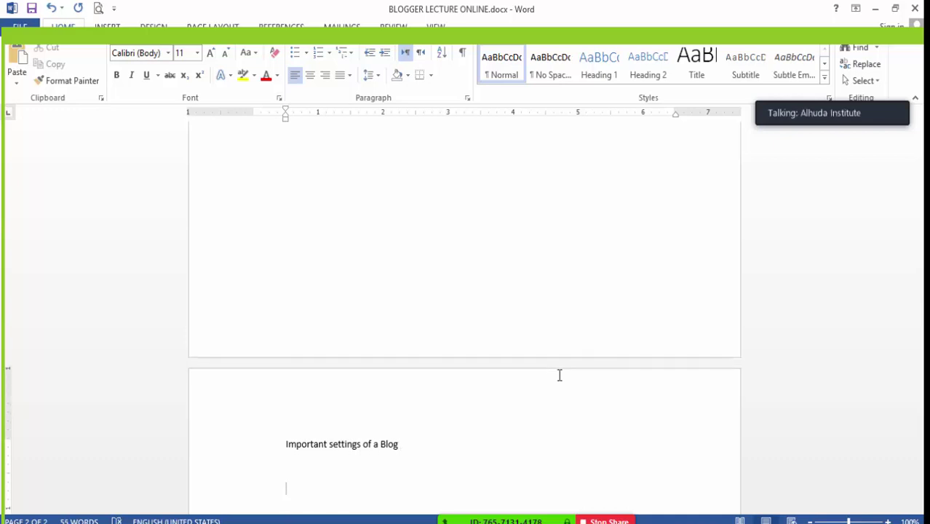
text(How to download a )
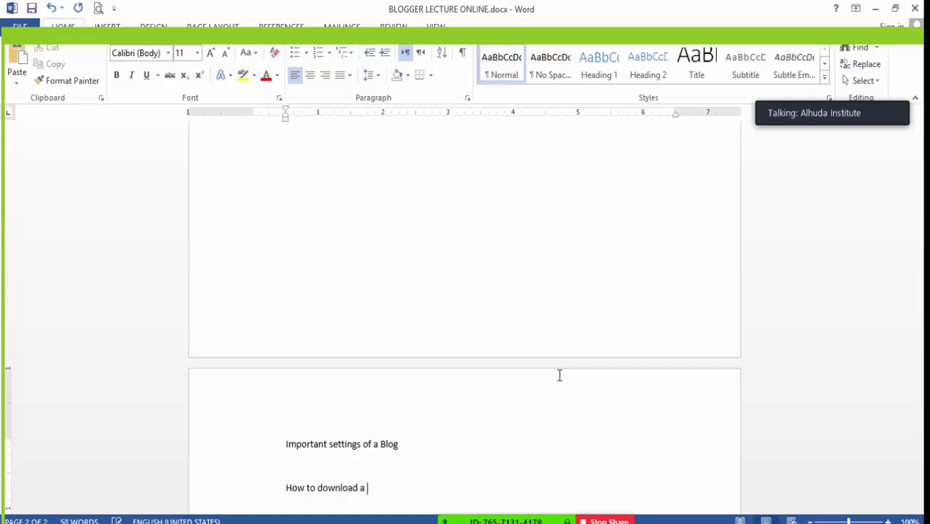
text(responsive)
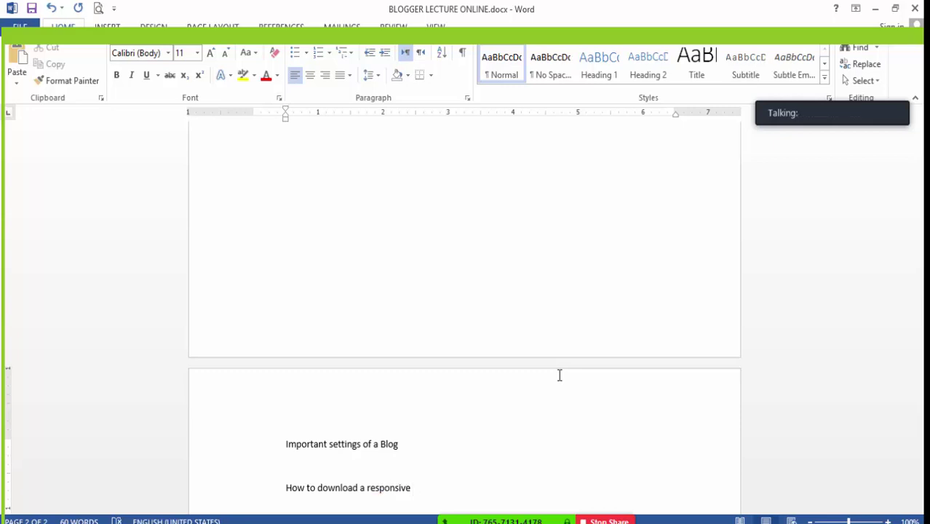
text( Blog Theme.)
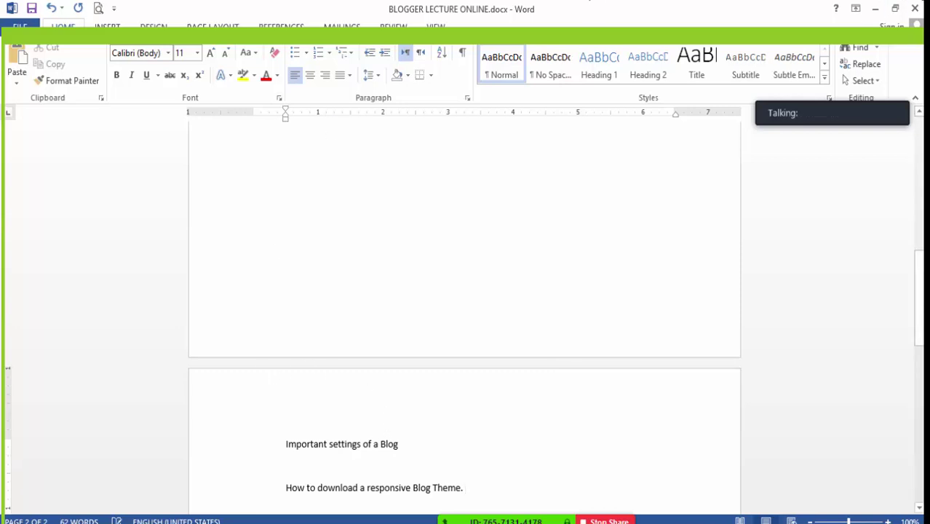
Switch to Chrome and open the bookmarked page "100+ Free Responsive Blogger Templates 2020 - freshDesignweb".
key(alt+Tab)
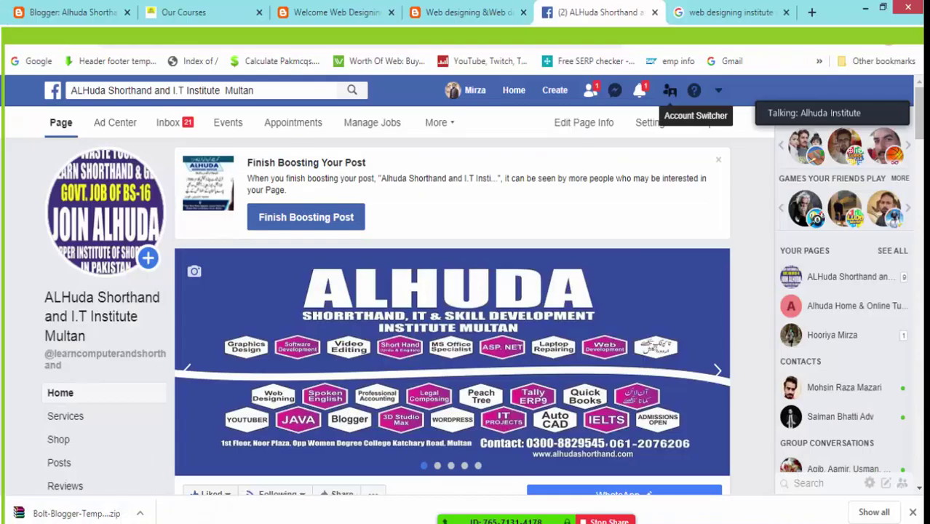
click(732, 12)
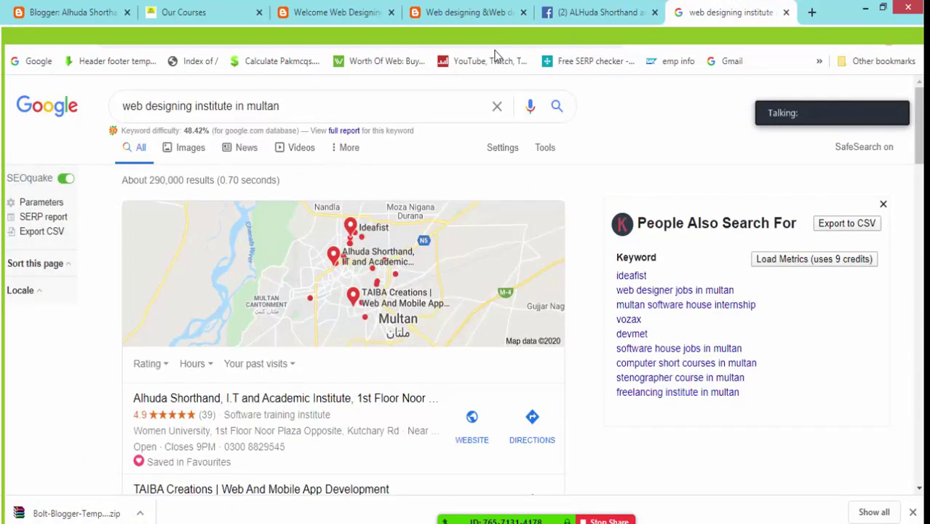
click(465, 11)
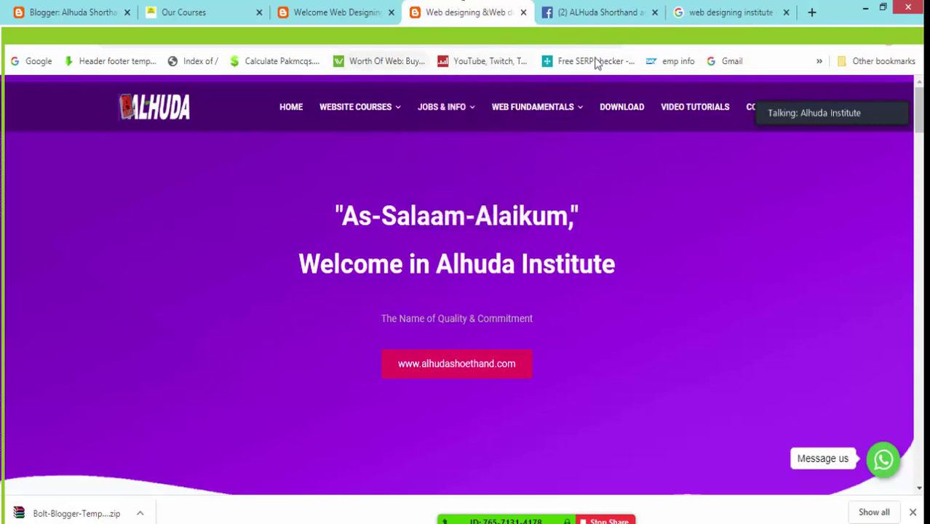
click(721, 12)
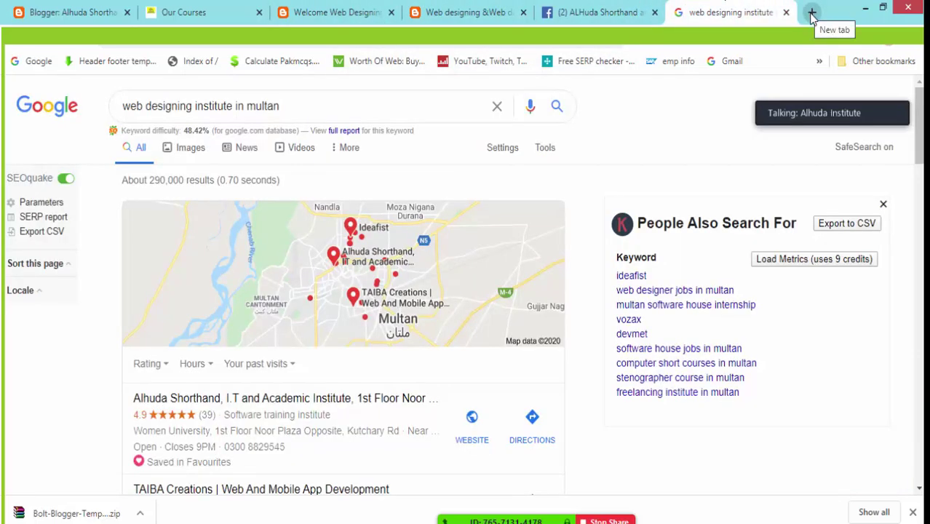
click(867, 61)
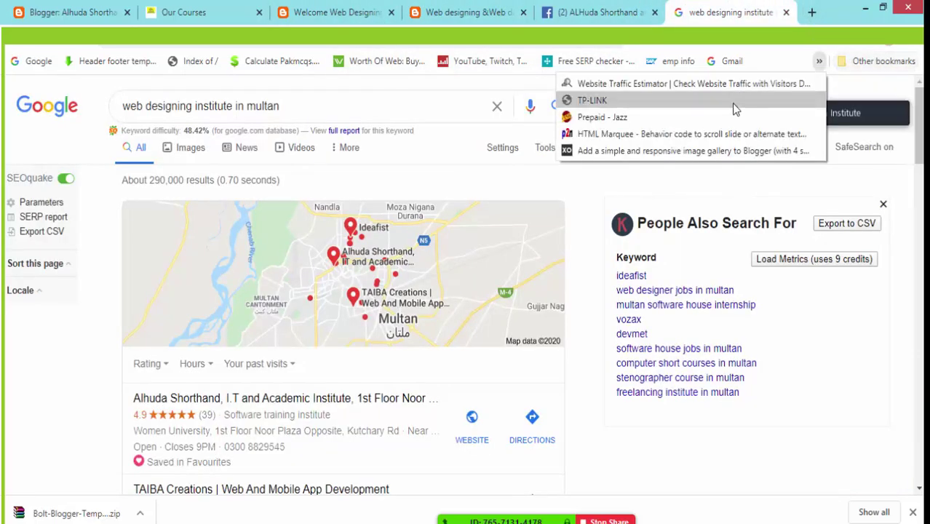
click(879, 64)
click(877, 64)
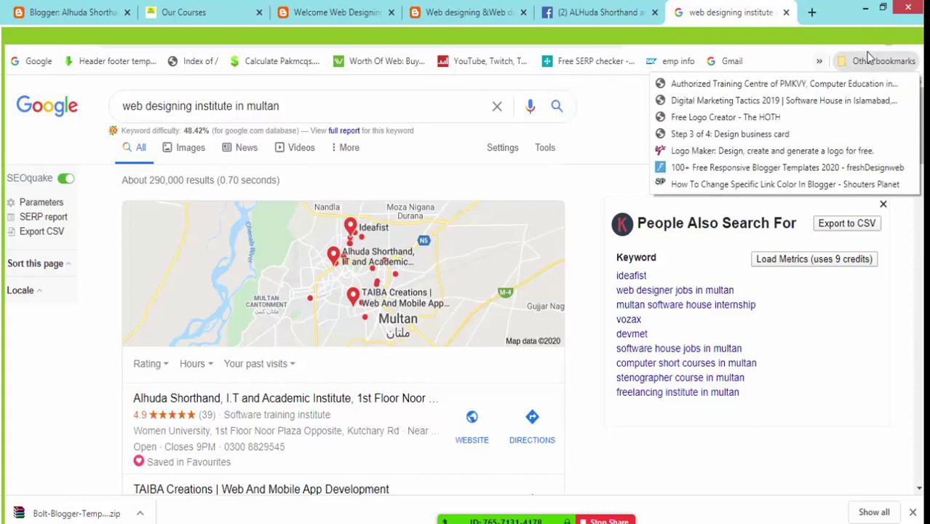
click(803, 168)
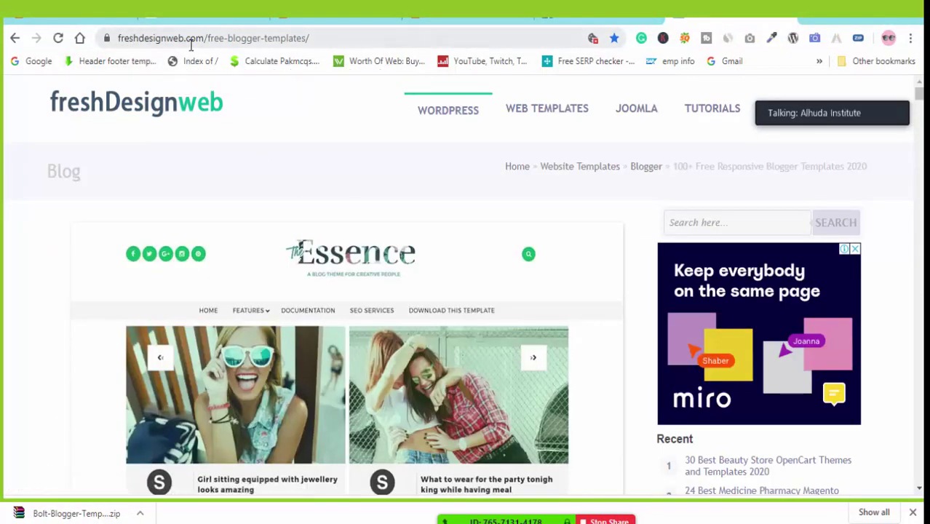
Copy only the freshdesignweb.com site part of the page's web address.
drag(206, 38, 118, 38)
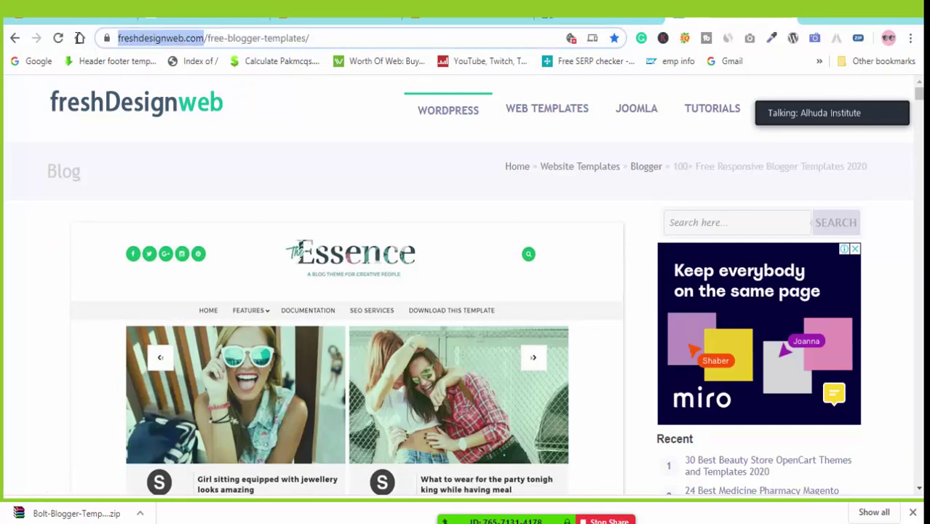
right_click(186, 42)
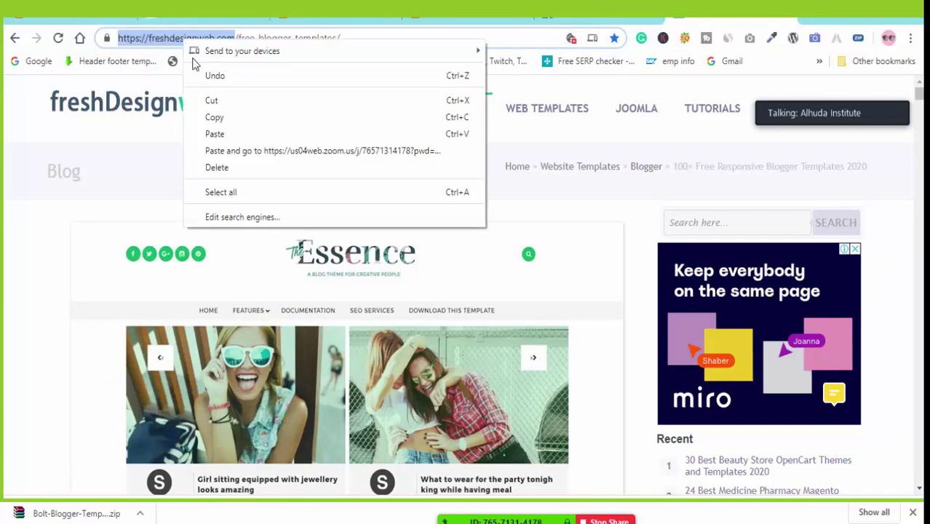
click(215, 118)
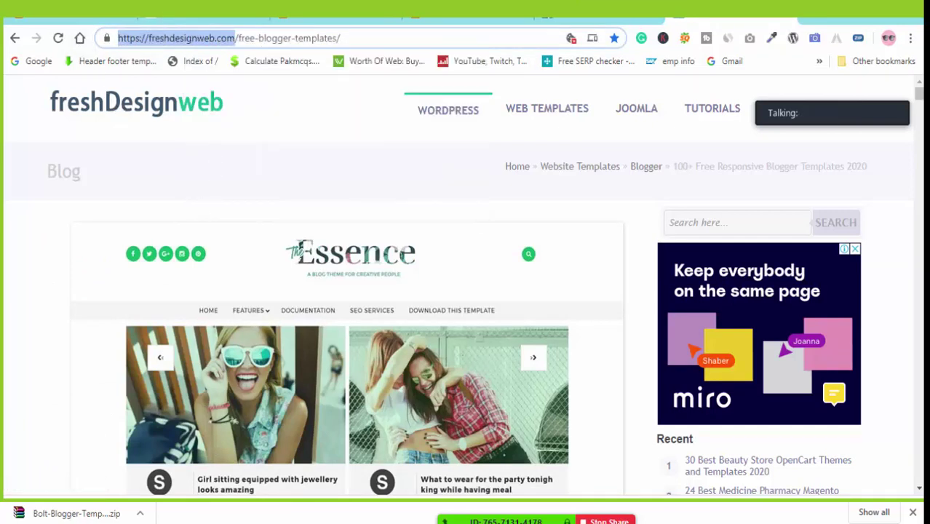
Return to the Word document and paste the copied site link below the Blog Theme line, followed by empty lines.
key(alt+Tab)
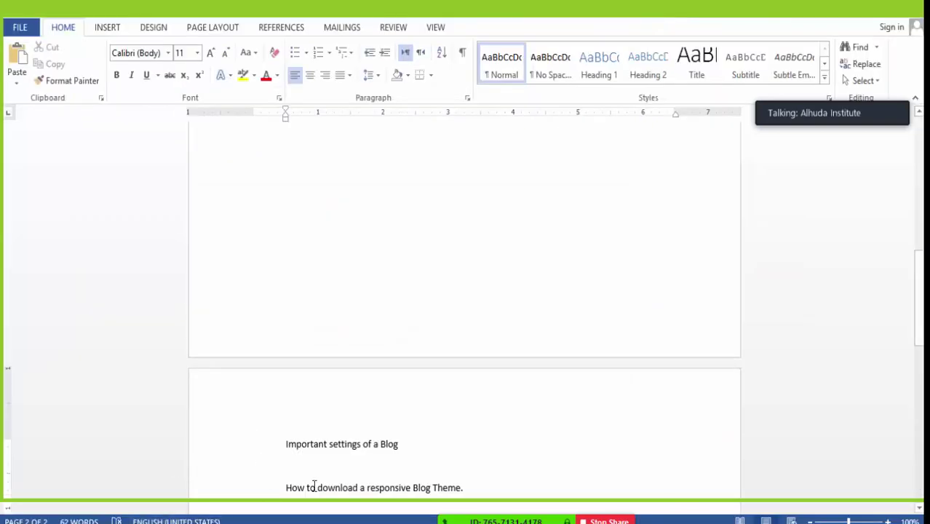
click(919, 509)
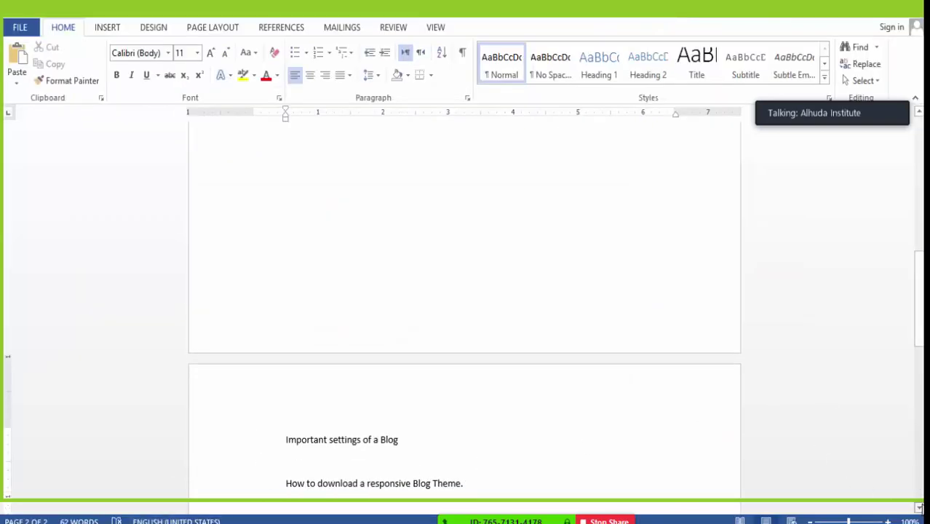
click(919, 509)
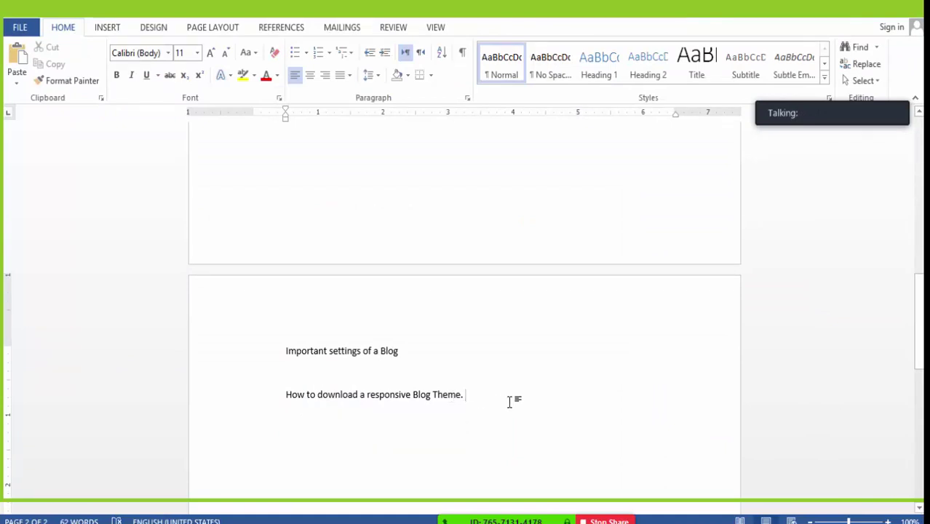
key(Return)
key(Return)
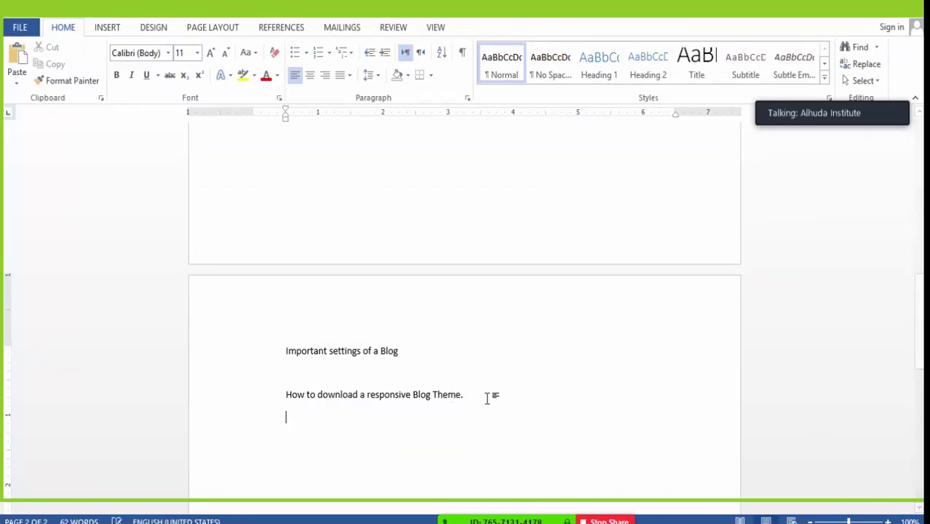
key(ctrl+v)
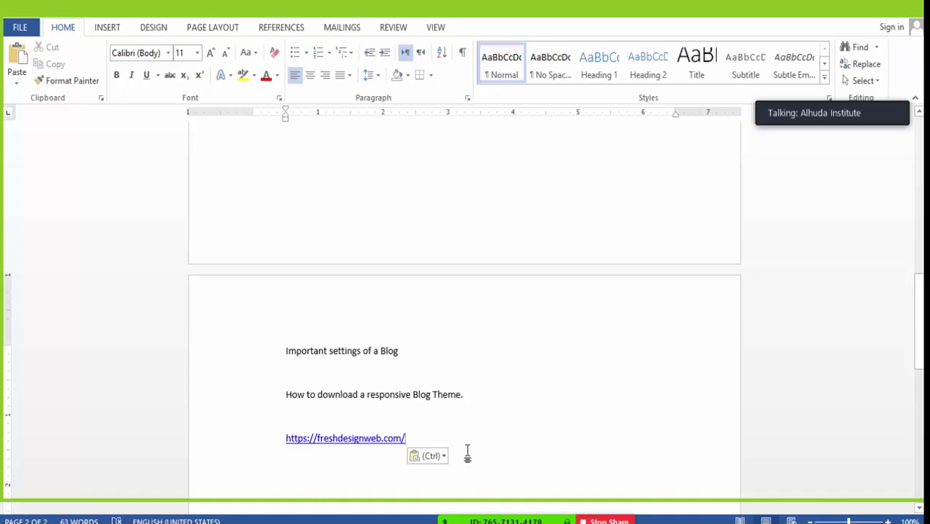
key(Return)
key(Return)
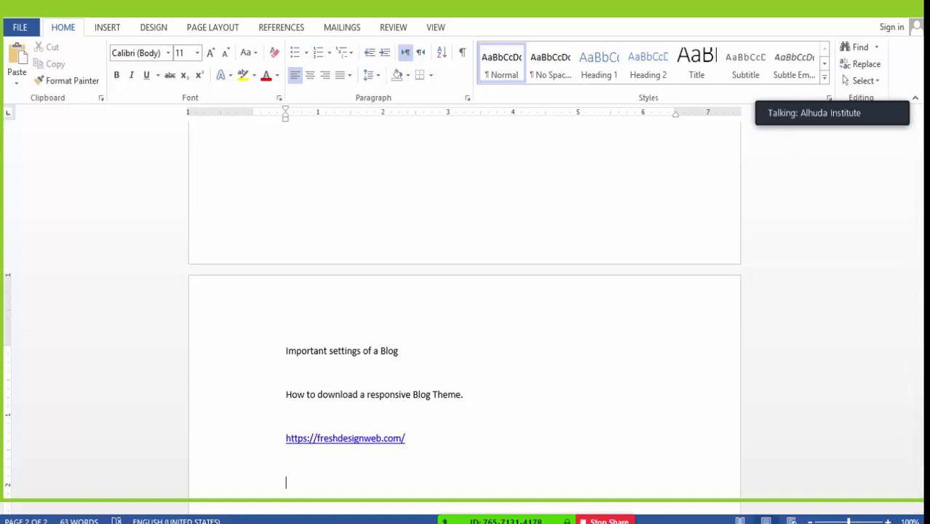
Switch to the Zoom meeting and show its participants list in a maximized window.
click(294, 495)
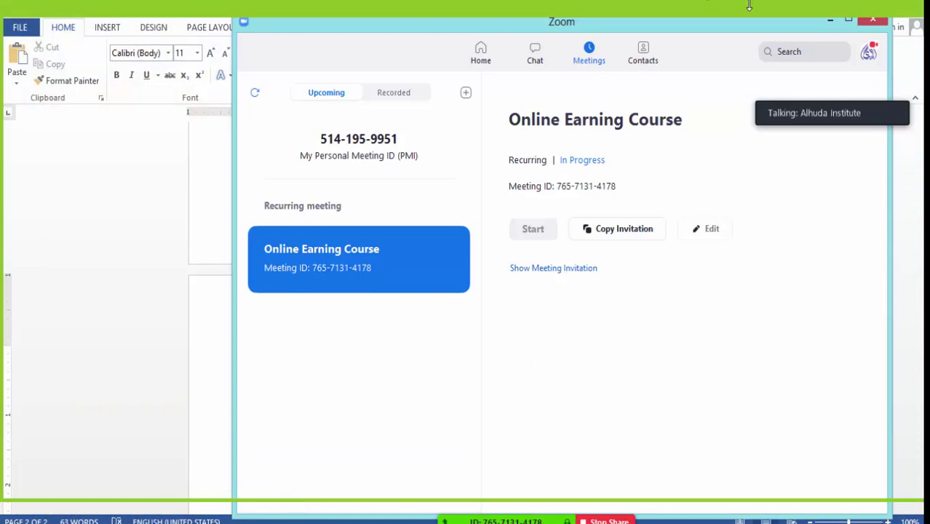
click(834, 22)
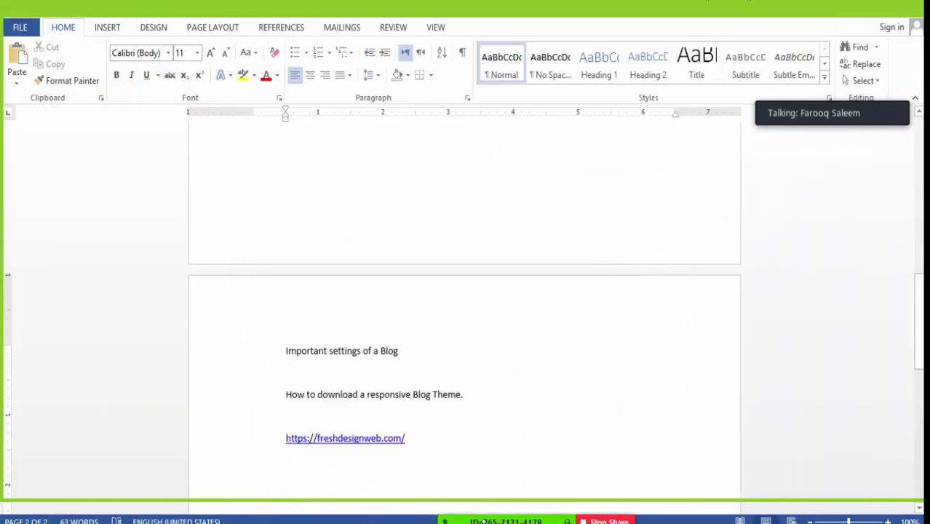
click(386, 512)
click(490, 508)
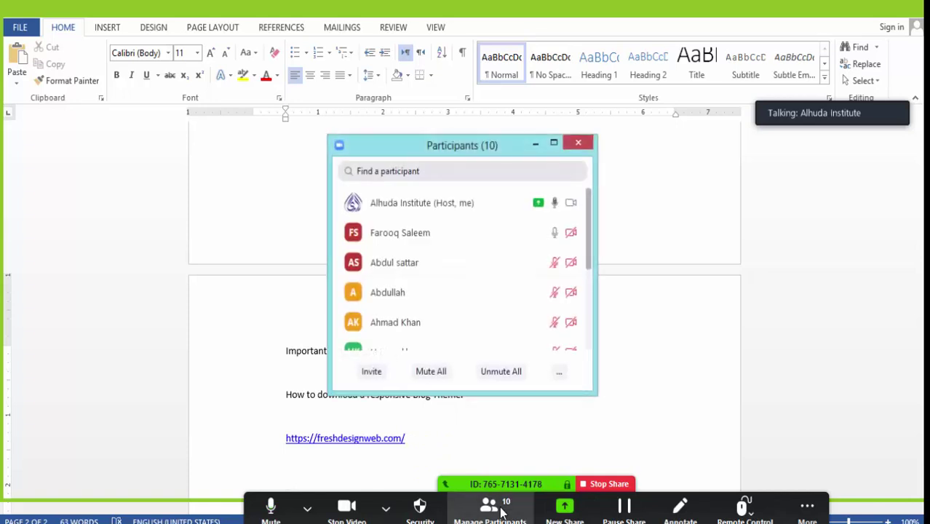
click(555, 144)
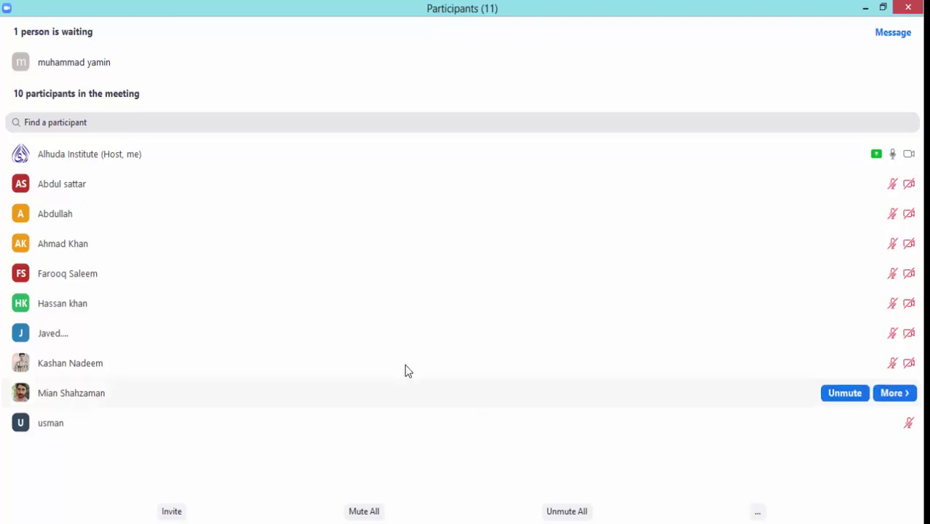
Admit the person in the waiting room to the meeting and minimize the participants list.
mouse_move(871, 75)
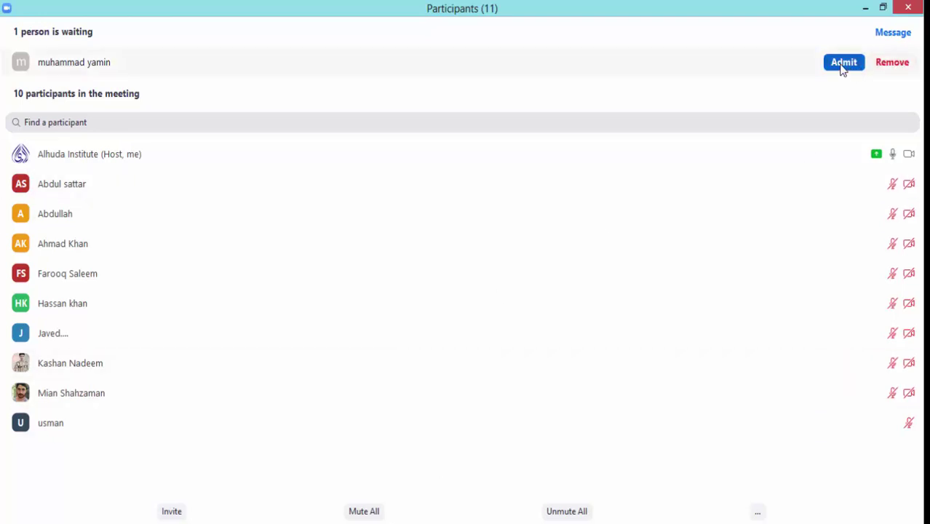
click(843, 66)
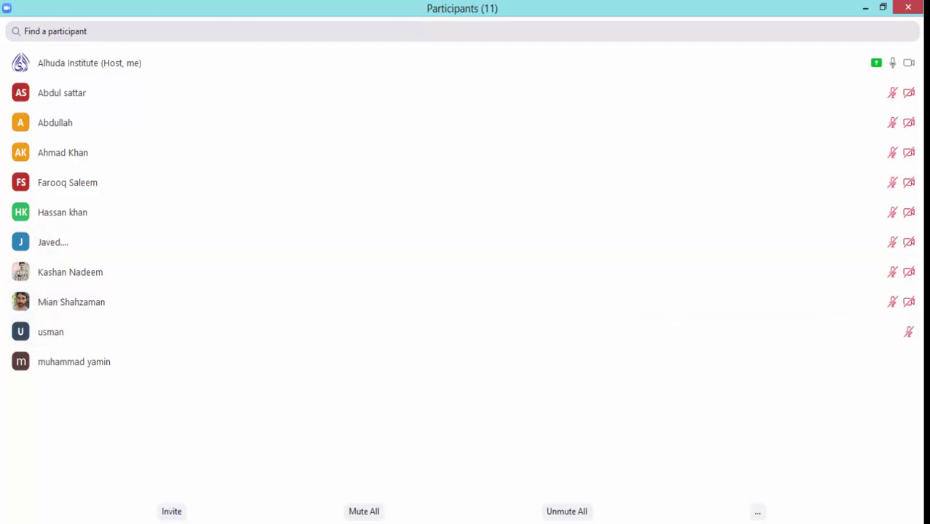
click(197, 468)
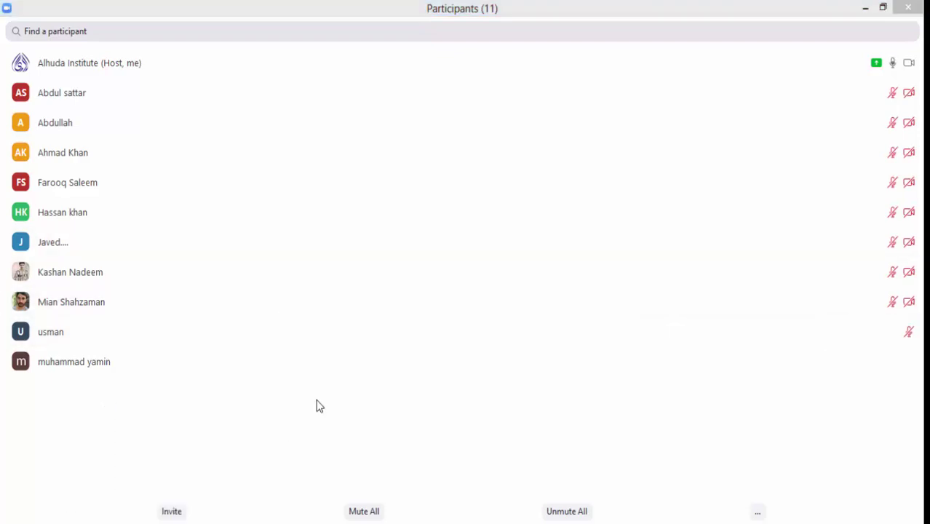
click(866, 9)
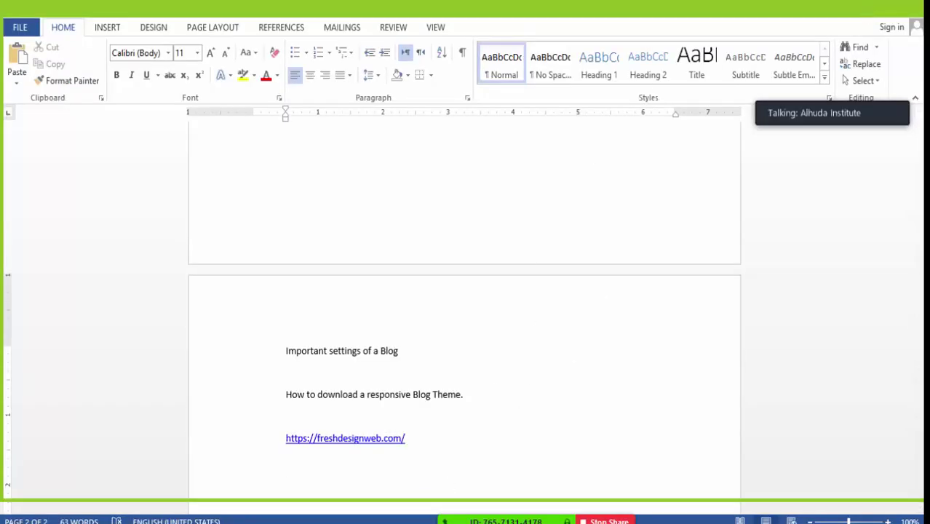
Switch to Chrome and show the already open Our Courses page of alhudashorthand.com.
click(291, 510)
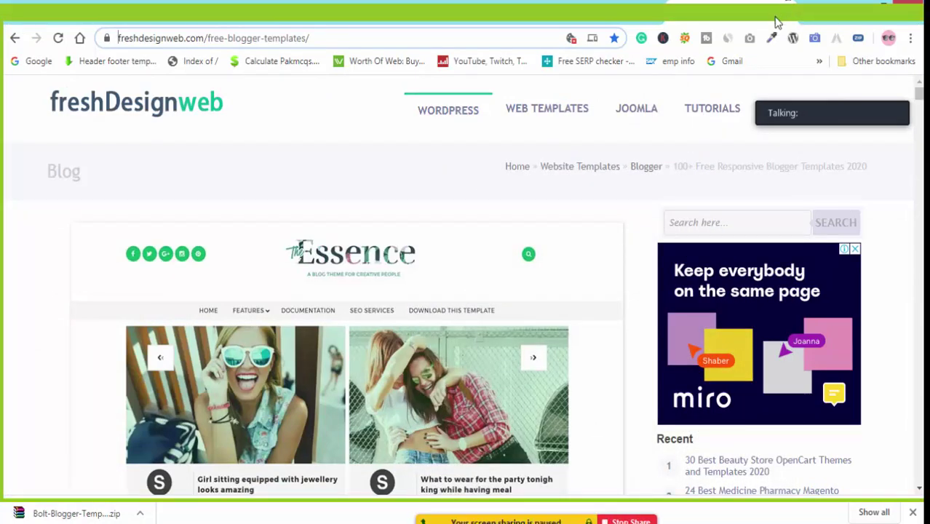
click(218, 9)
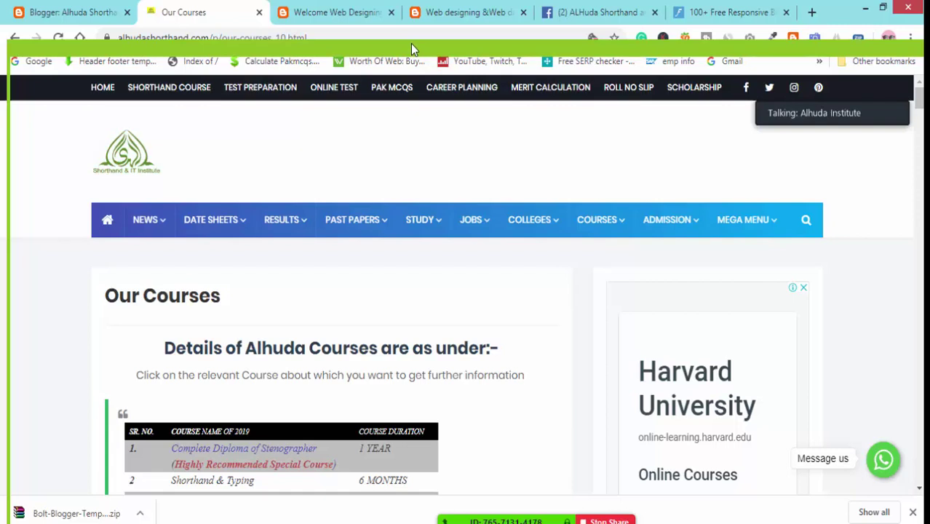
Reopen Zoom's participants list over the Our Courses page, admit the newly waiting person and minimize the list again.
key(alt+t)
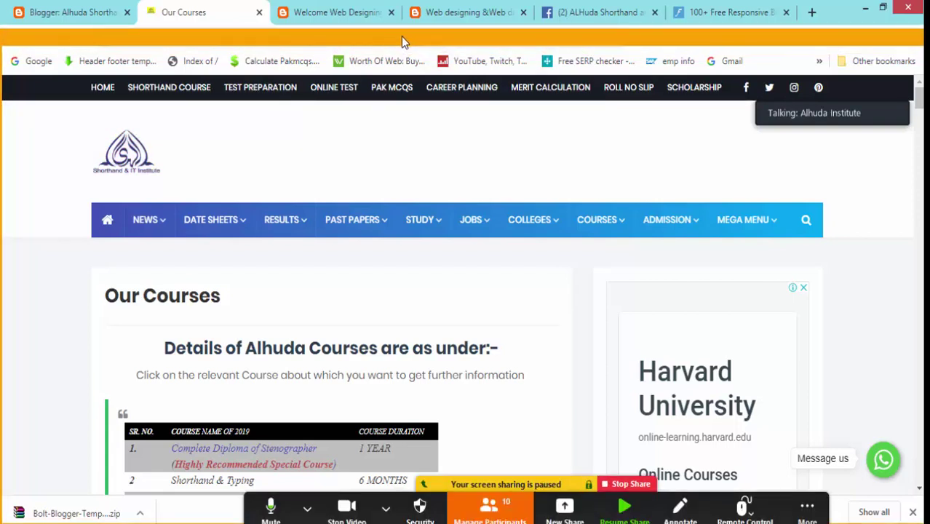
key(alt+t)
click(489, 507)
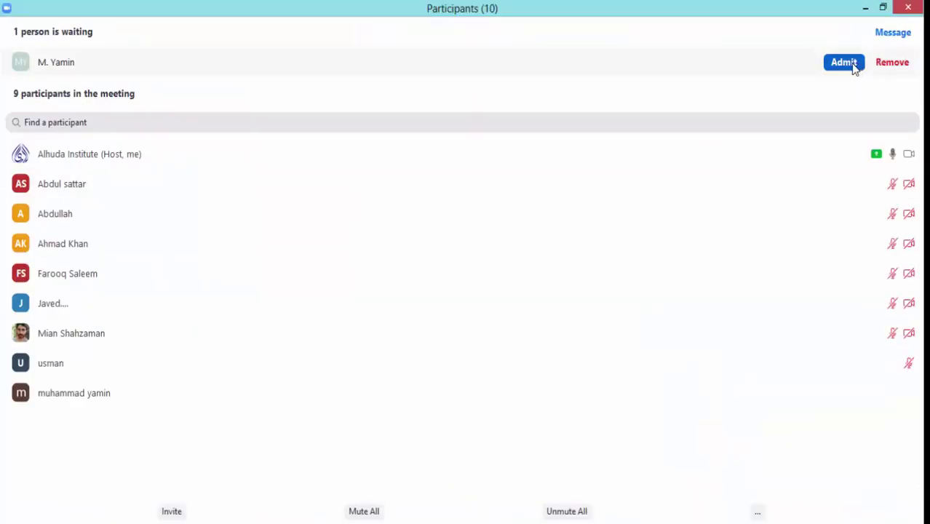
click(856, 66)
click(865, 8)
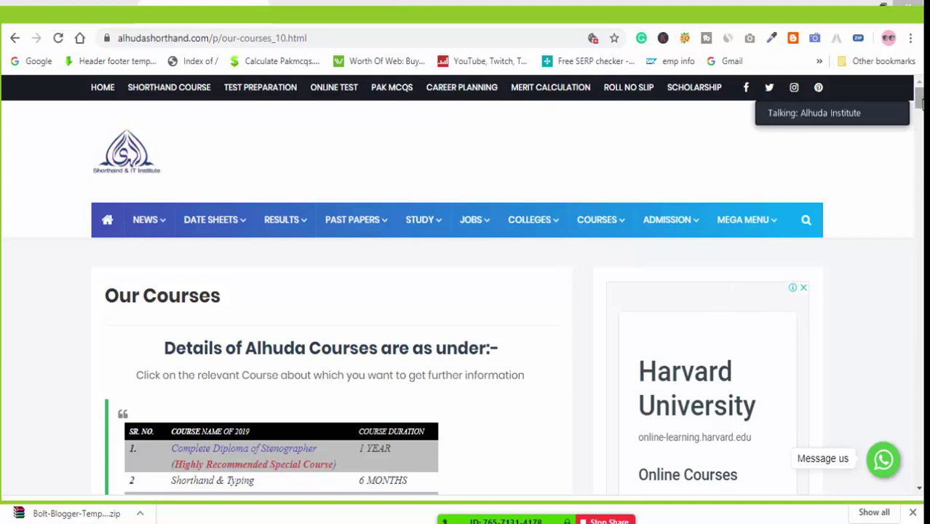
Examine the Our Courses page from the course table through the individual course outlines down to the footer.
scroll(922, 162, down, 5)
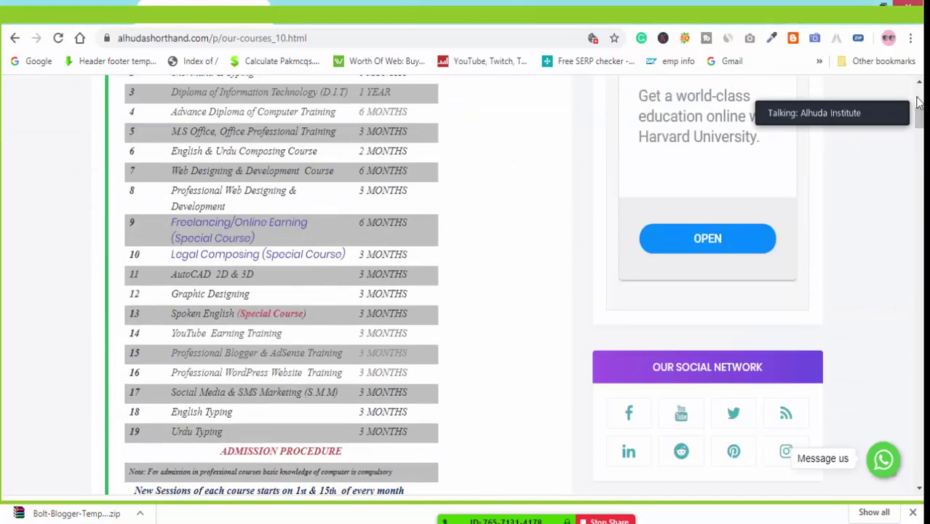
scroll(920, 86, up, 2)
scroll(919, 85, up, 2)
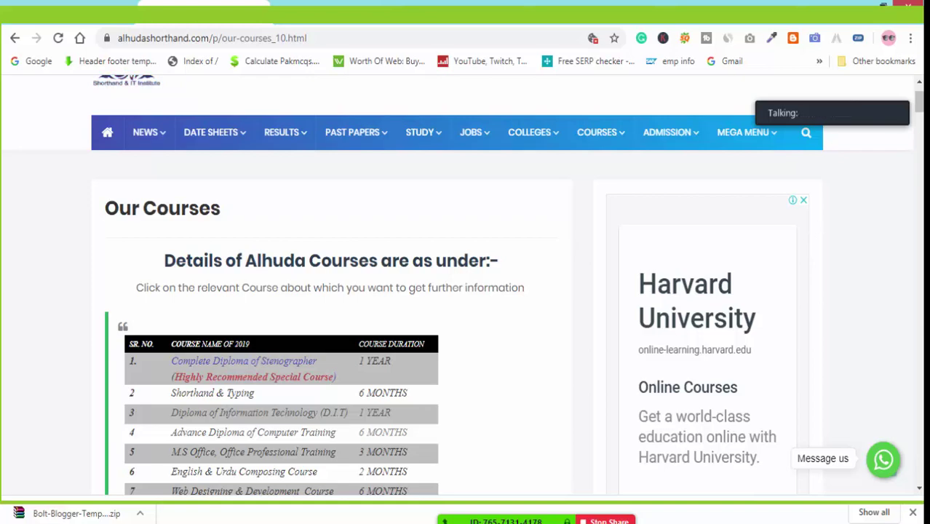
scroll(466, 291, down, 5)
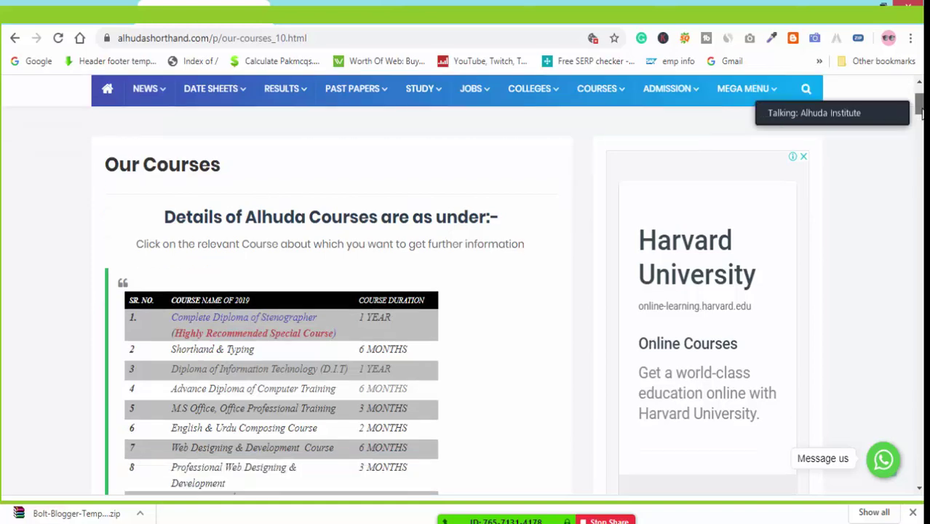
drag(920, 120, 921, 145)
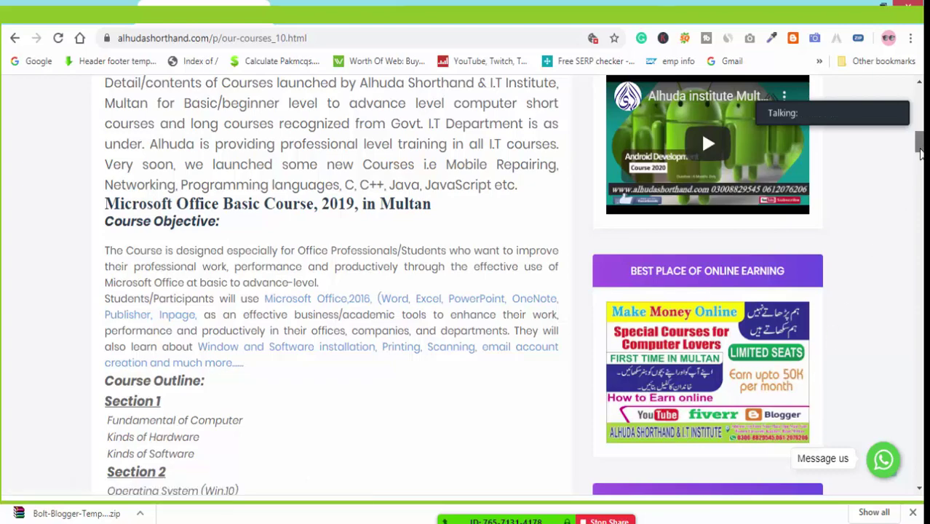
drag(921, 158, 921, 174)
scroll(328, 291, down, 3)
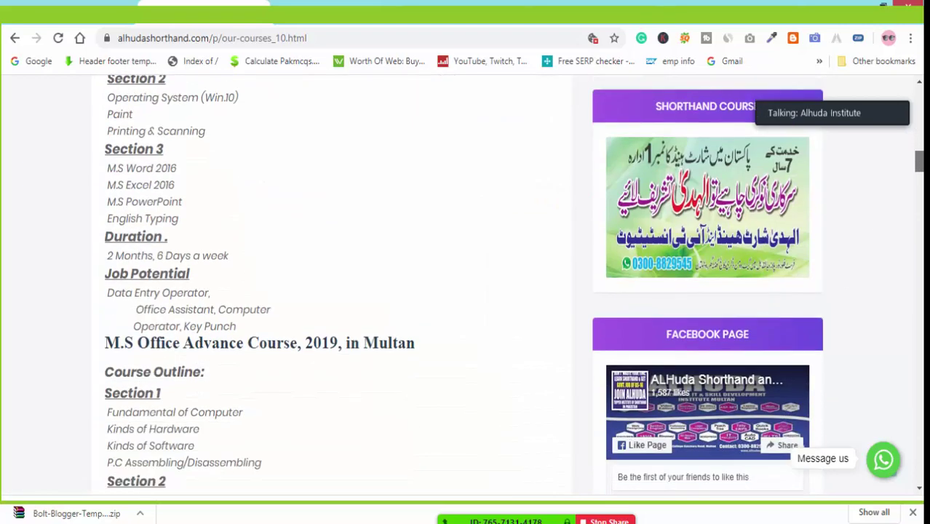
scroll(328, 291, up, 3)
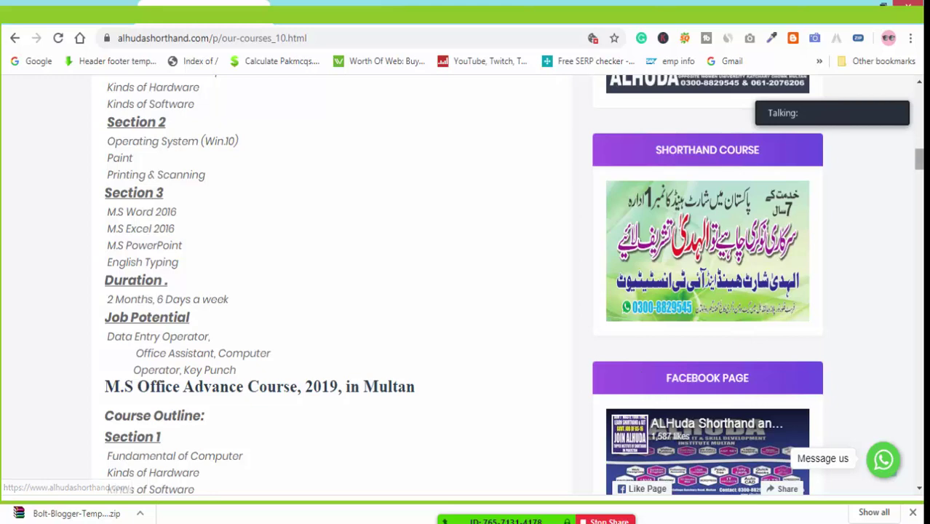
scroll(919, 160, up, 3)
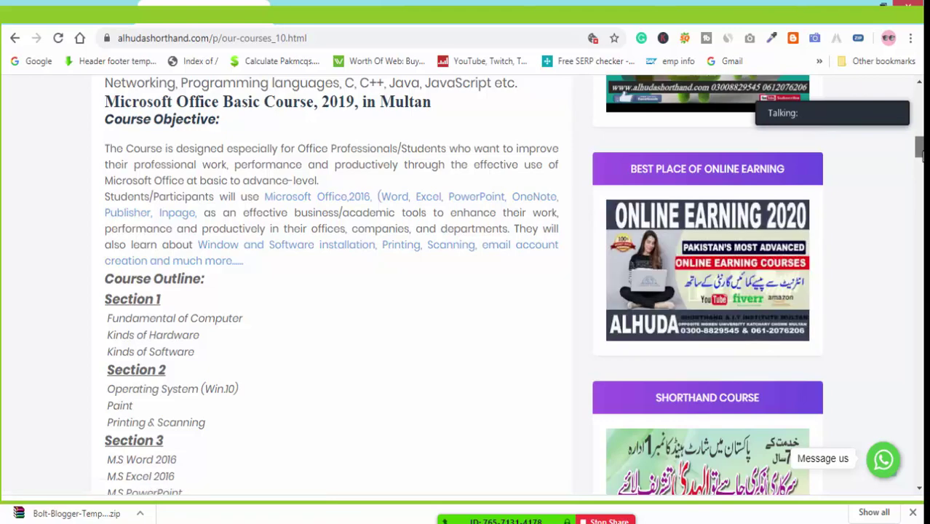
scroll(753, 289, up, 1)
scroll(700, 87, up, 10)
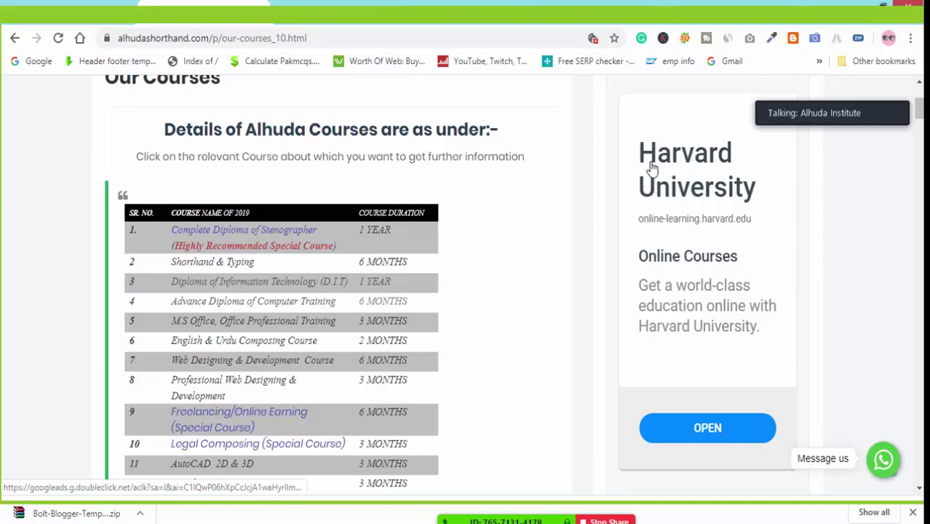
drag(919, 120, 919, 361)
scroll(766, 289, down, 6)
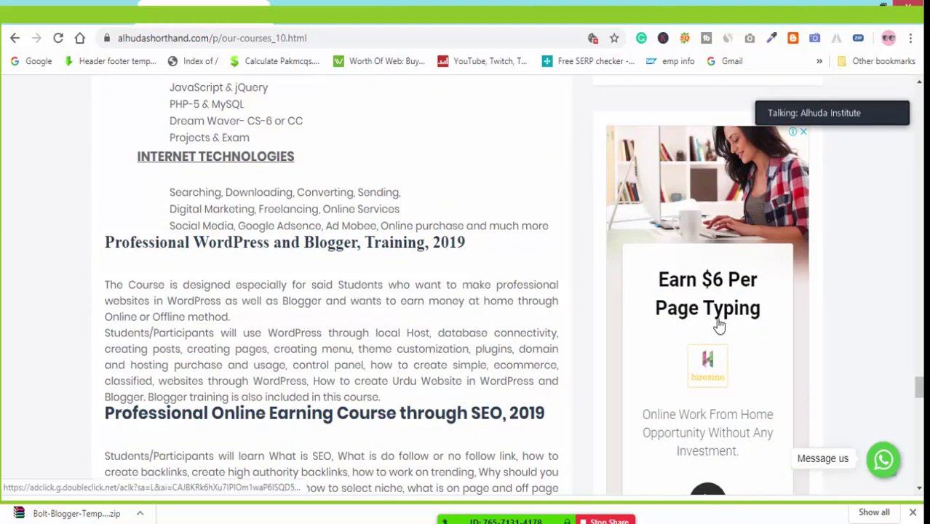
scroll(510, 291, down, 5)
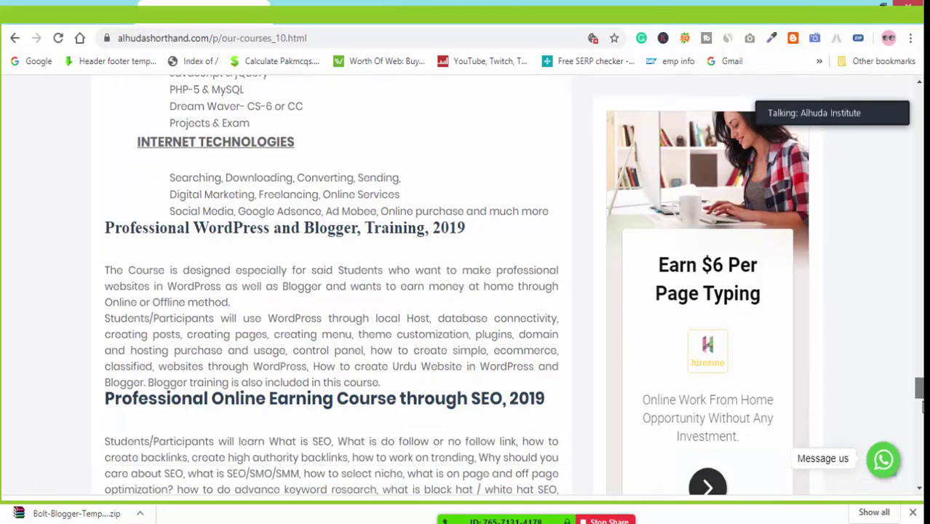
mouse_move(918, 425)
mouse_down()
mouse_move(916, 443)
mouse_move(915, 430)
mouse_up()
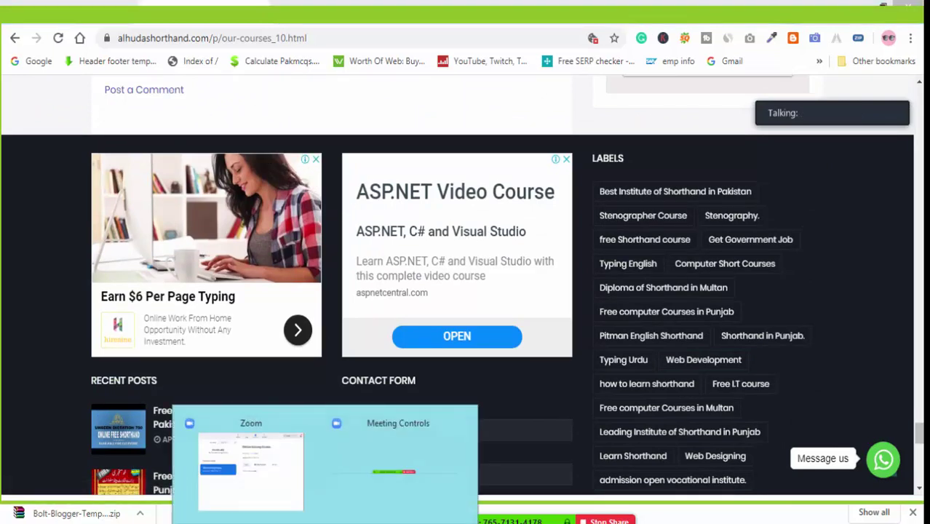
Bring up Zoom's participants list from the page footer view and let the waiting attendee into the meeting.
click(432, 492)
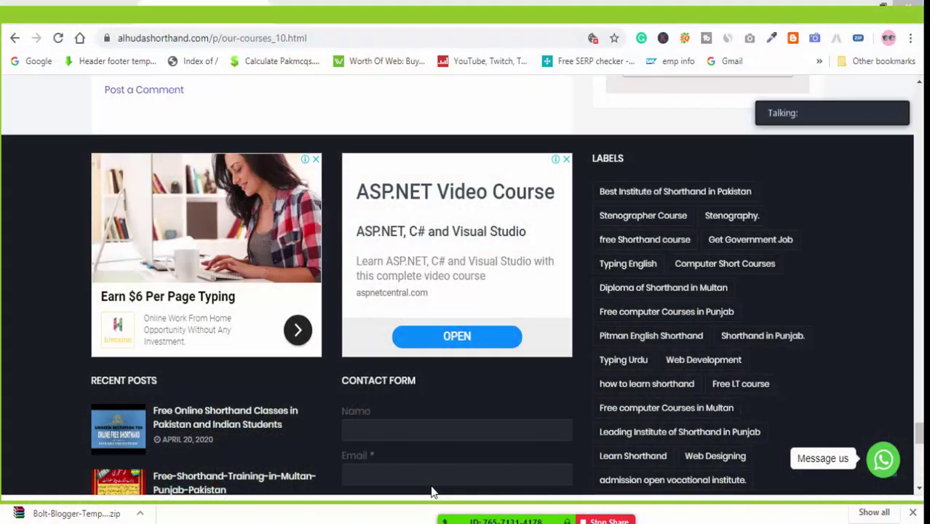
click(497, 514)
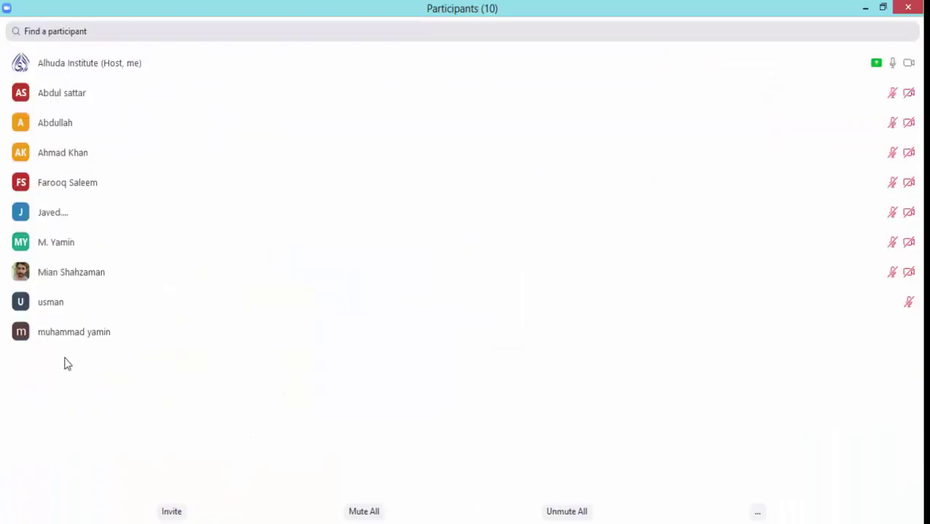
mouse_move(72, 313)
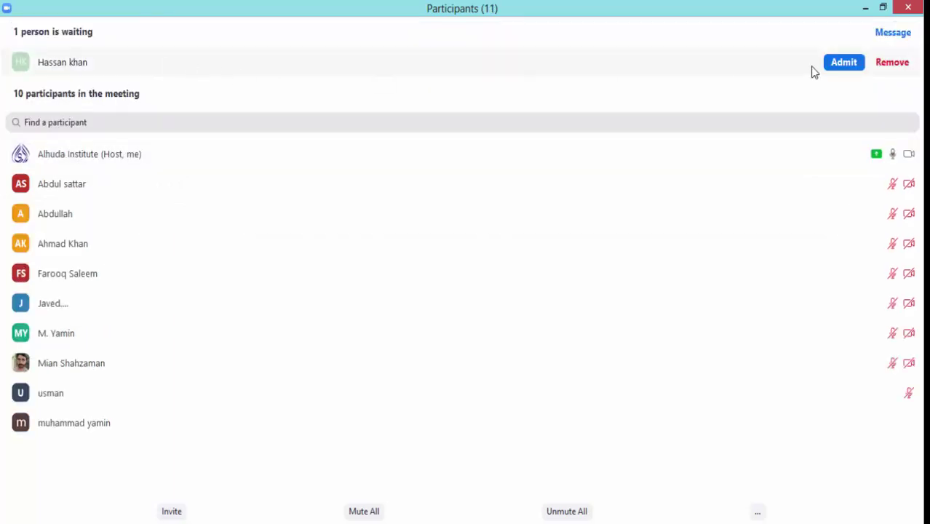
click(844, 64)
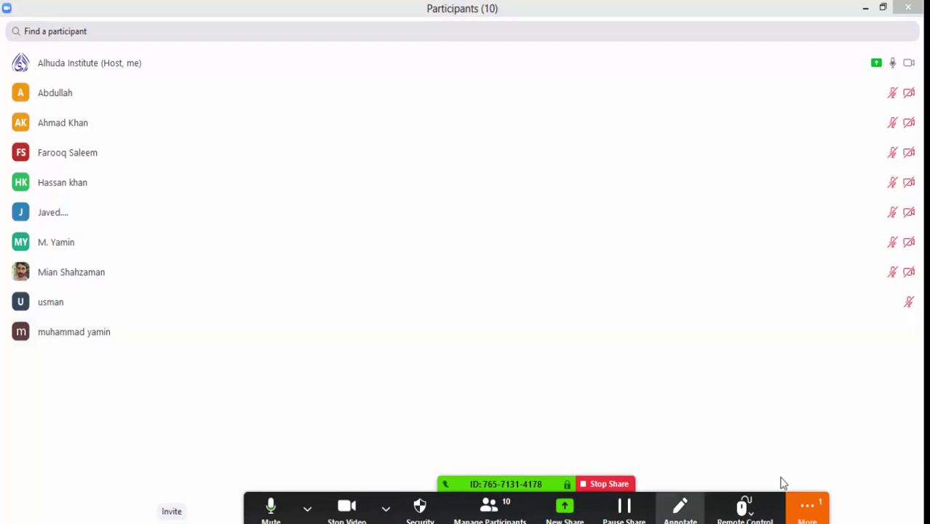
Minimize the participants list and expand the floating video panel into a vertical strip of participant thumbnails.
click(808, 511)
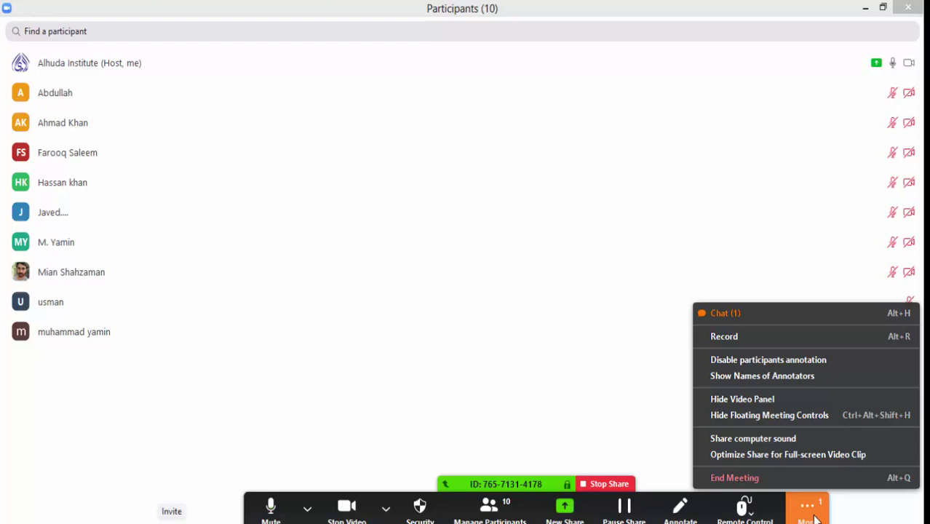
click(297, 179)
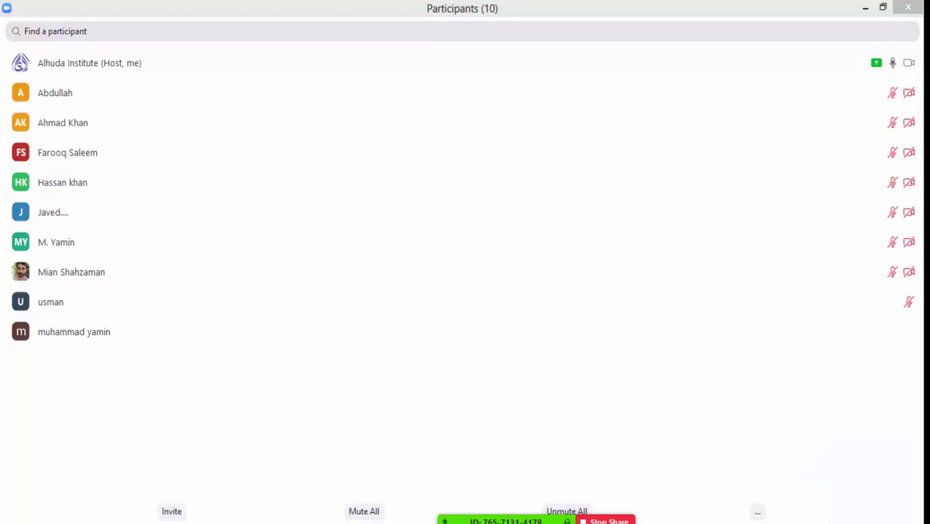
click(866, 7)
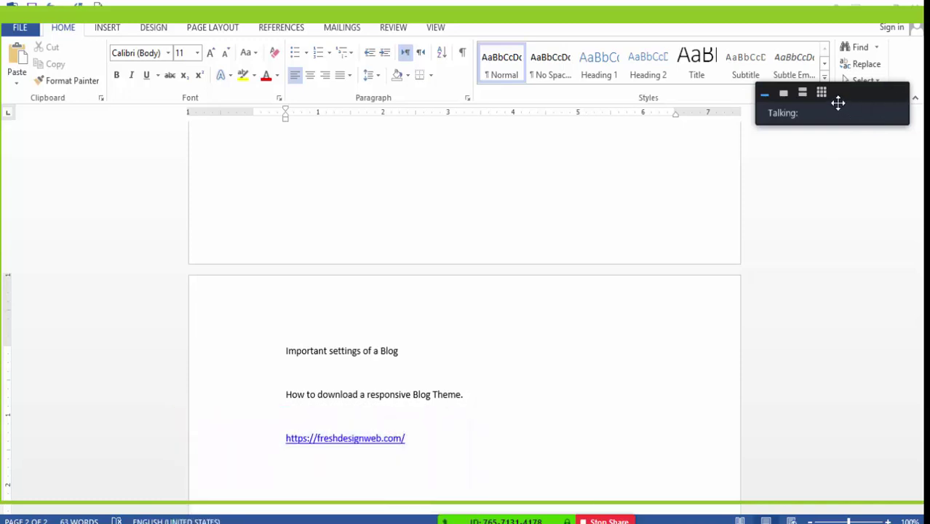
click(803, 93)
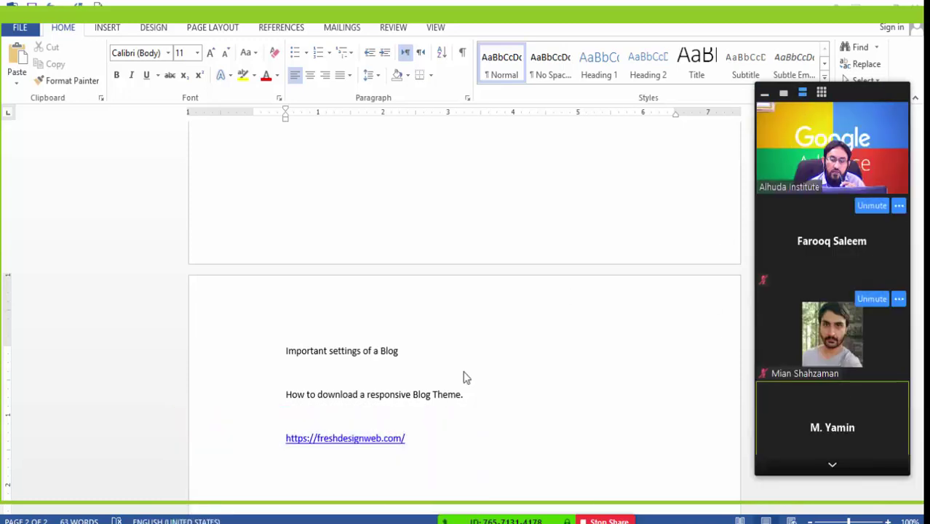
Switch from the Word document to Chrome and show the Blogger dashboard with the blog's All pages list.
key(alt+Tab)
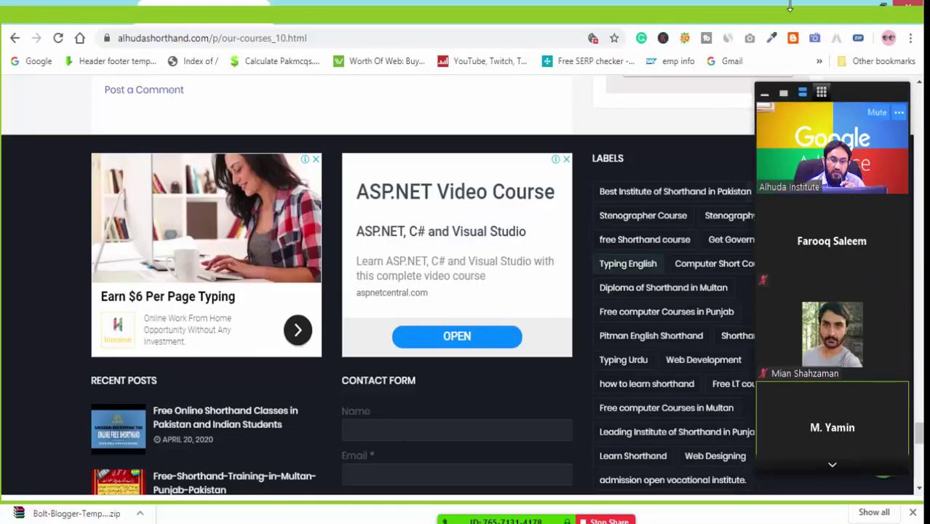
click(349, 16)
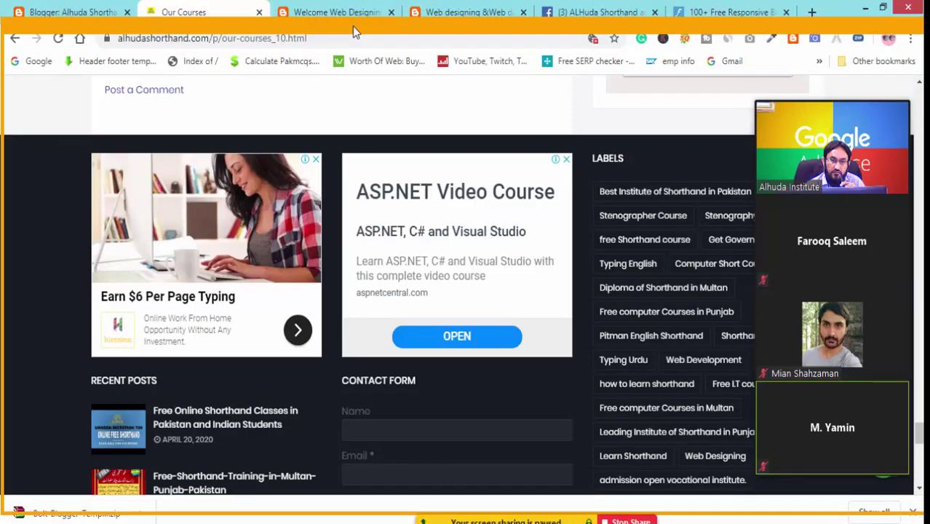
click(334, 13)
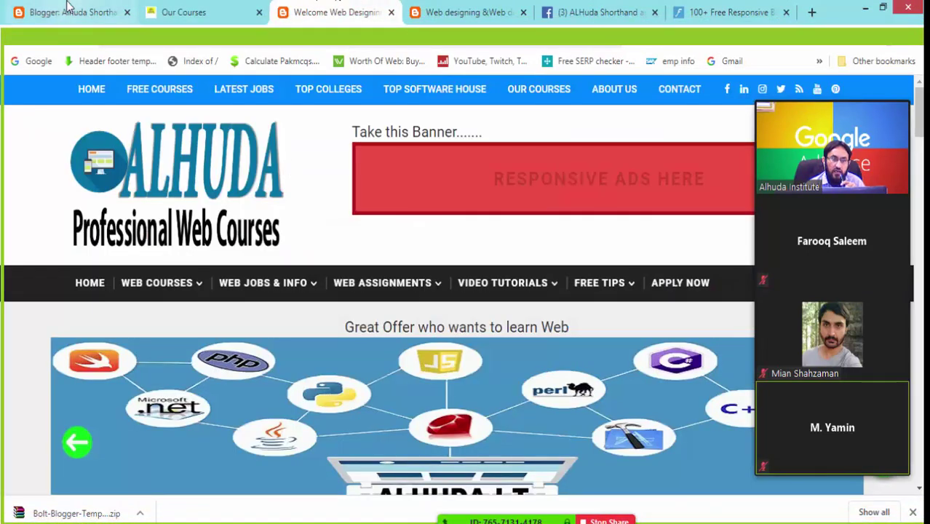
click(67, 9)
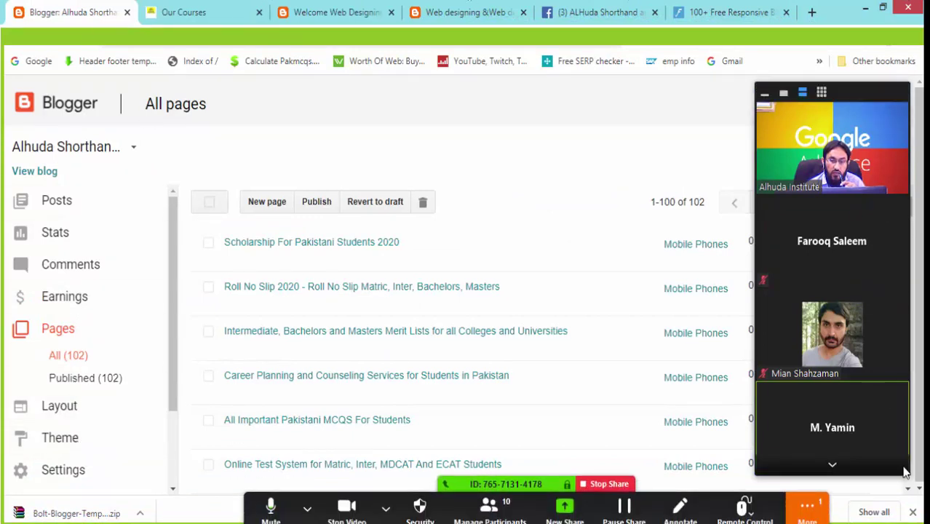
Open the Zoom group chat, read the participants' messages and minimize the chat window.
click(807, 510)
click(806, 510)
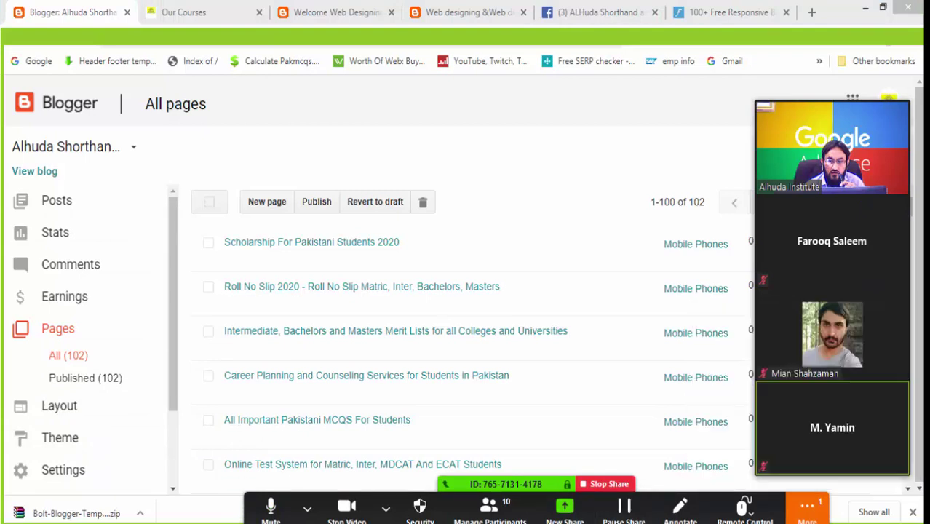
click(807, 510)
click(752, 315)
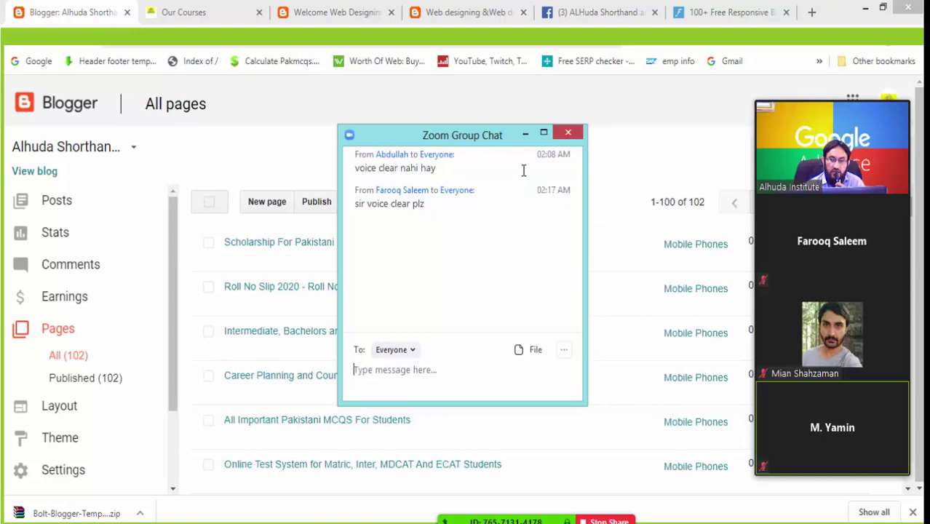
click(525, 134)
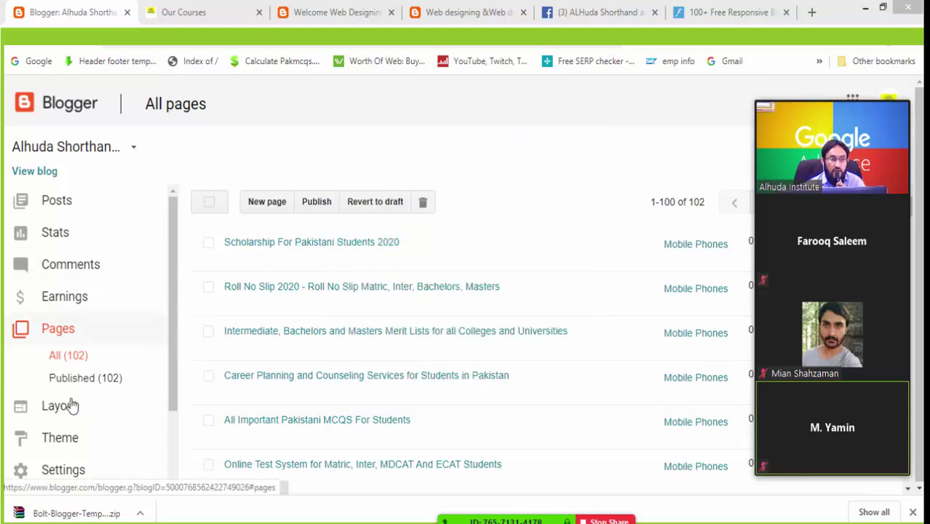
Open the blog's Theme page, collapse the Zoom video panel and show the Contempo theme variations.
click(78, 445)
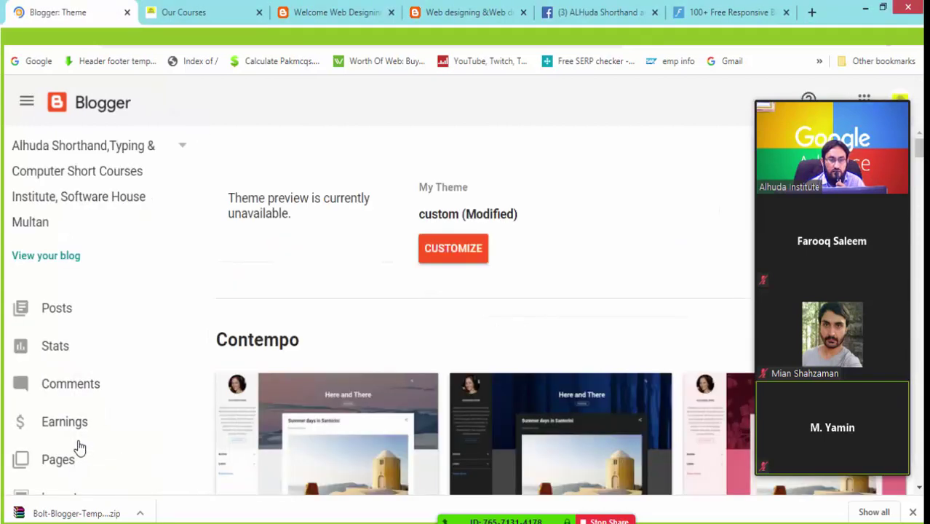
click(765, 93)
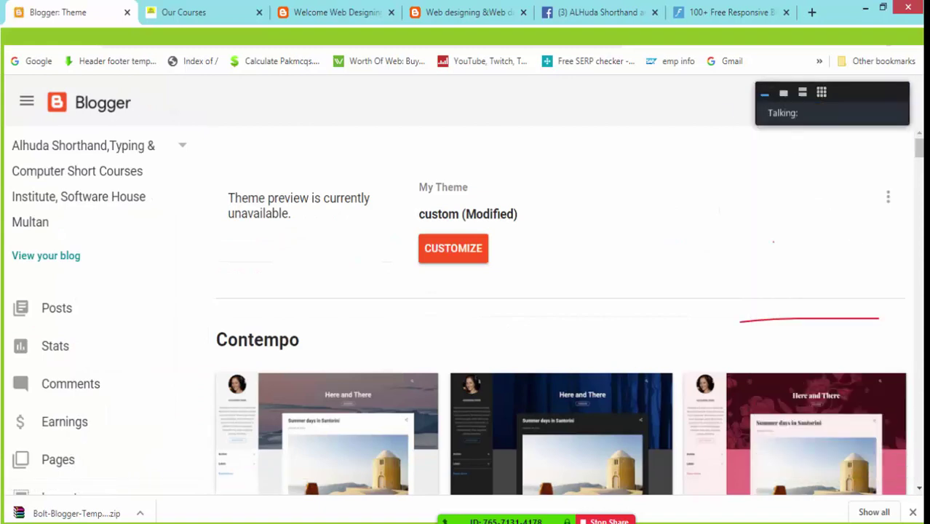
scroll(568, 313, down, 3)
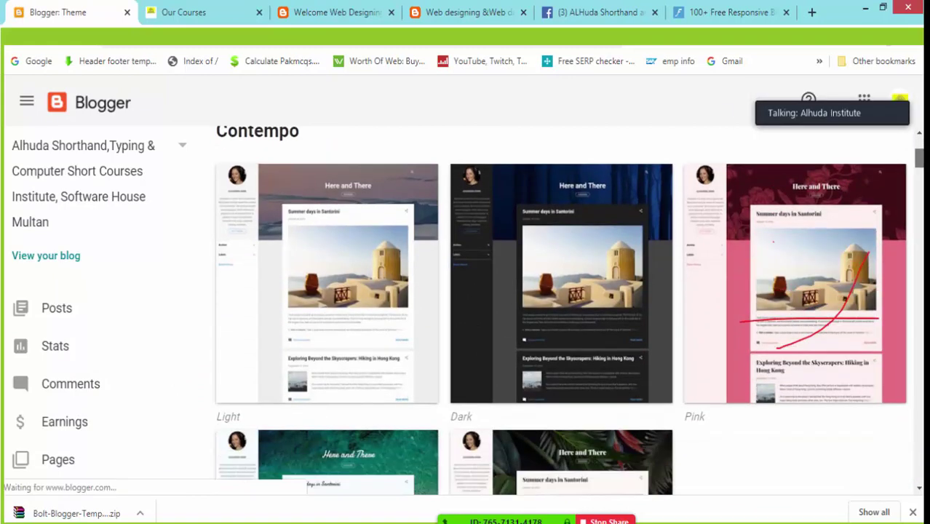
scroll(560, 314, down, 1)
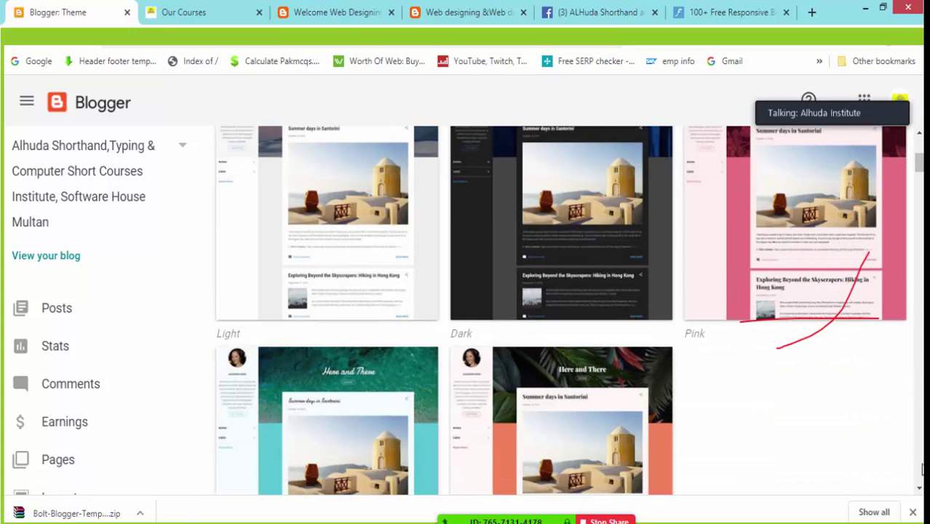
scroll(856, 307, down, 2)
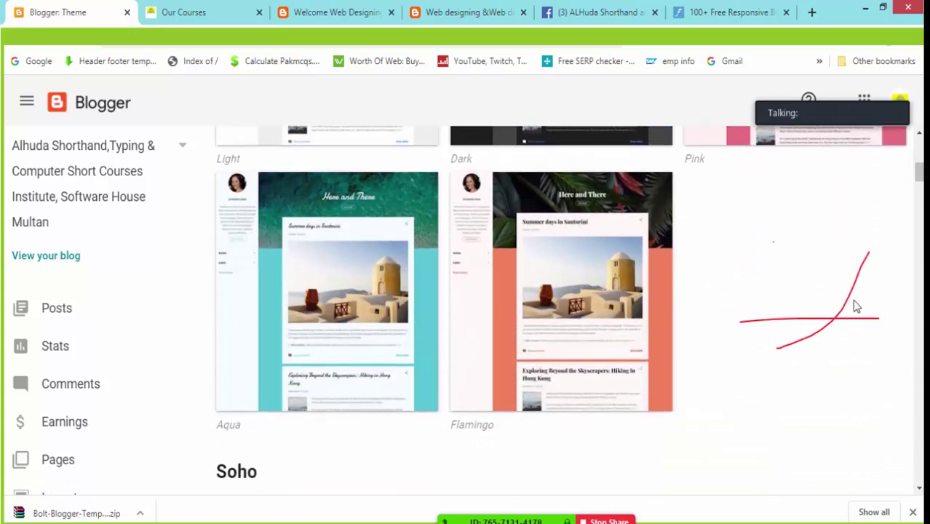
click(308, 509)
click(307, 509)
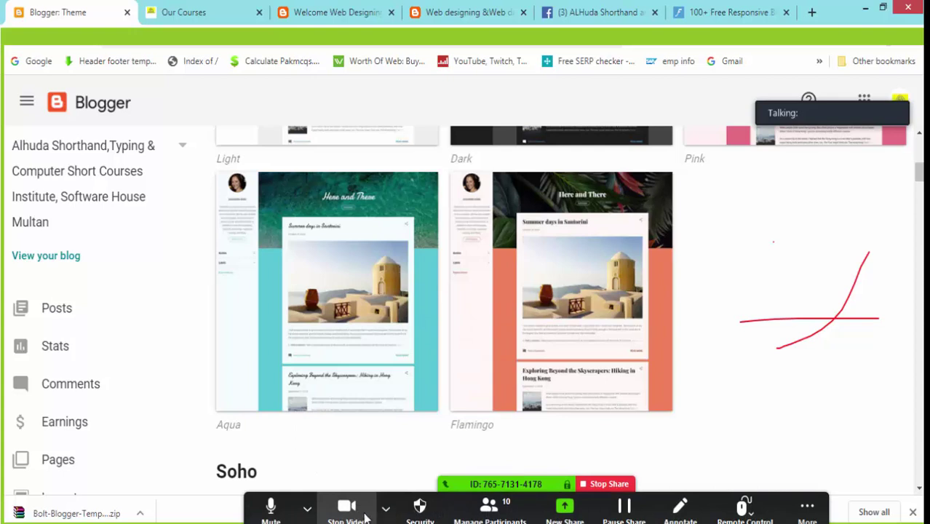
click(386, 509)
click(835, 337)
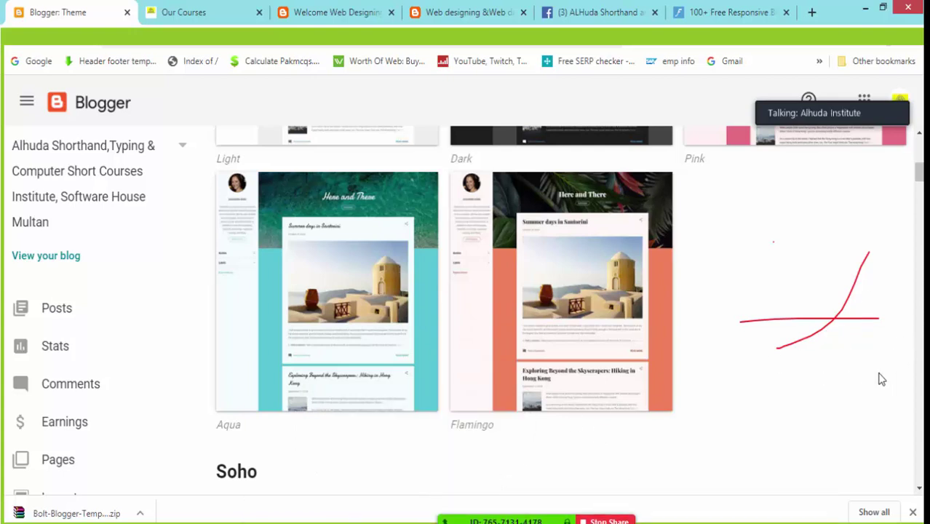
Browse the Blogger theme gallery past Contempo and show the Soho themes.
scroll(919, 182, down, 2)
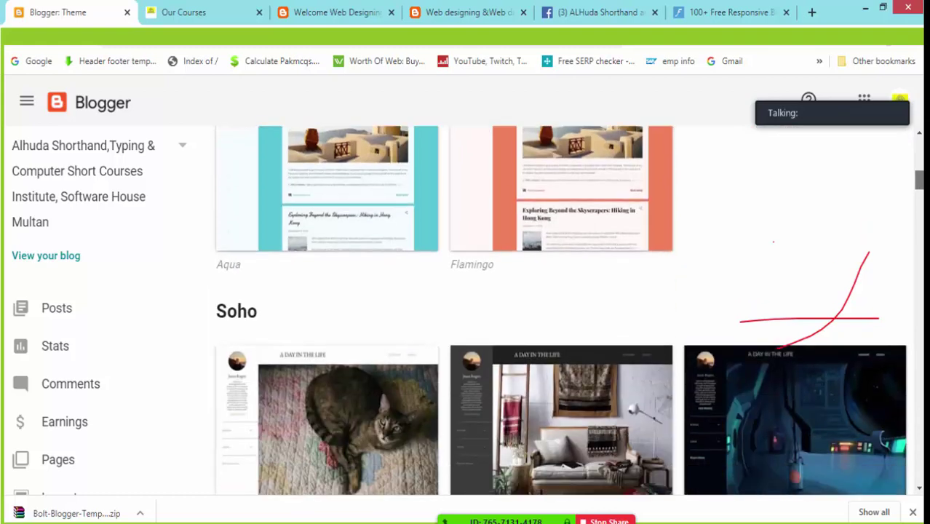
scroll(568, 310, down, 5)
scroll(568, 310, up, 4)
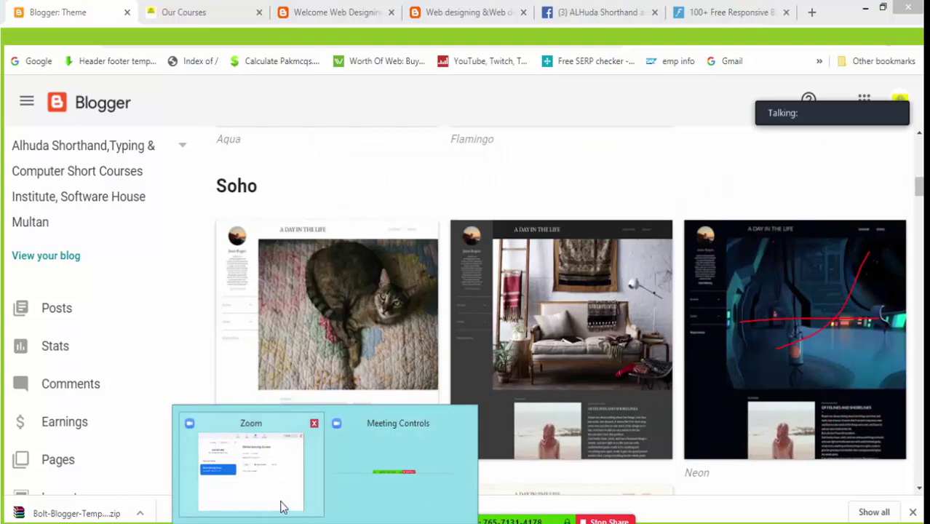
Bring the main Zoom window with the Online Earning Course meeting details to the front.
mouse_move(297, 498)
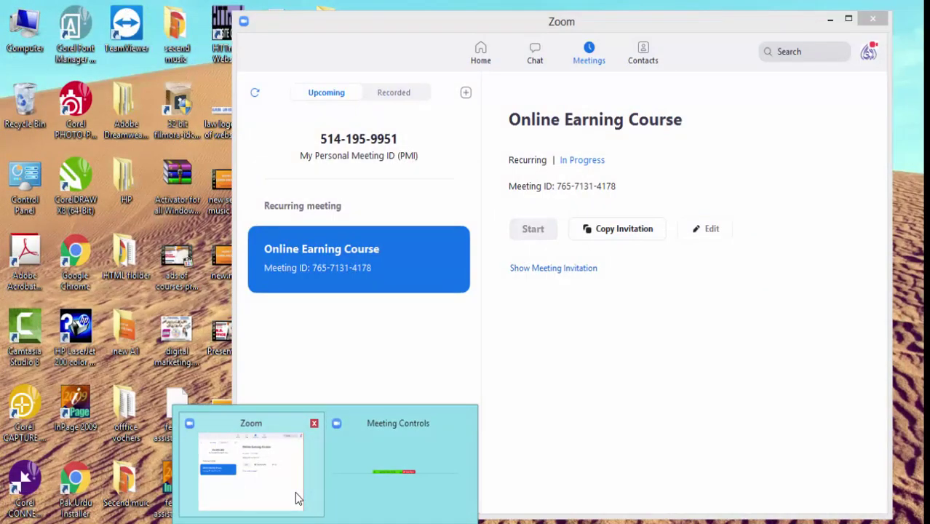
click(297, 496)
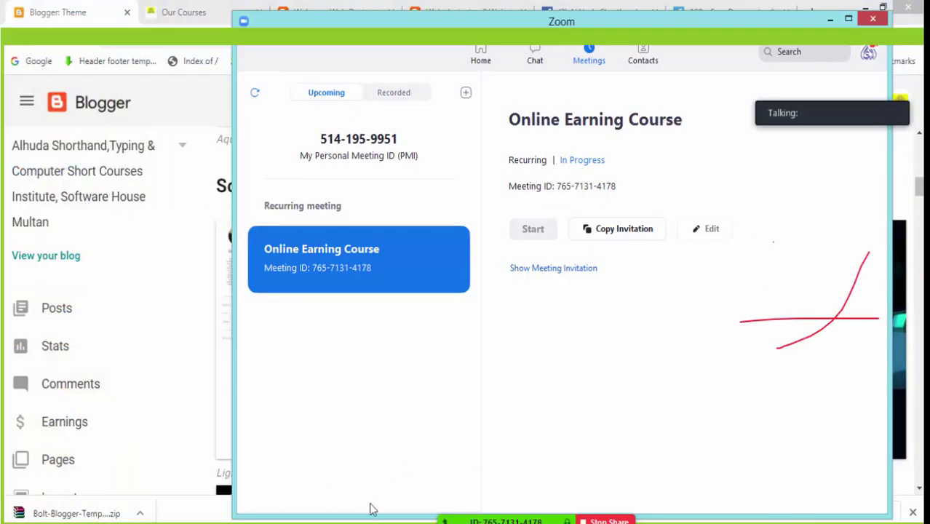
mouse_move(305, 515)
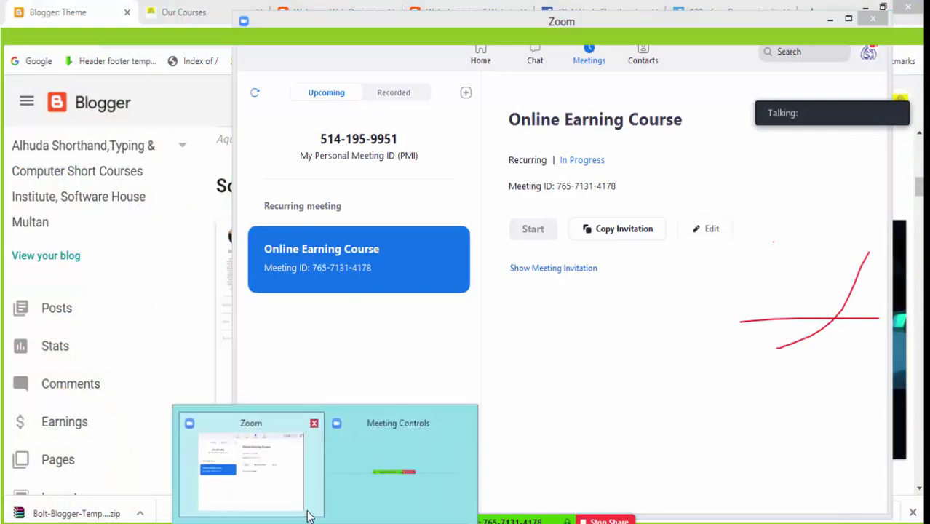
click(661, 413)
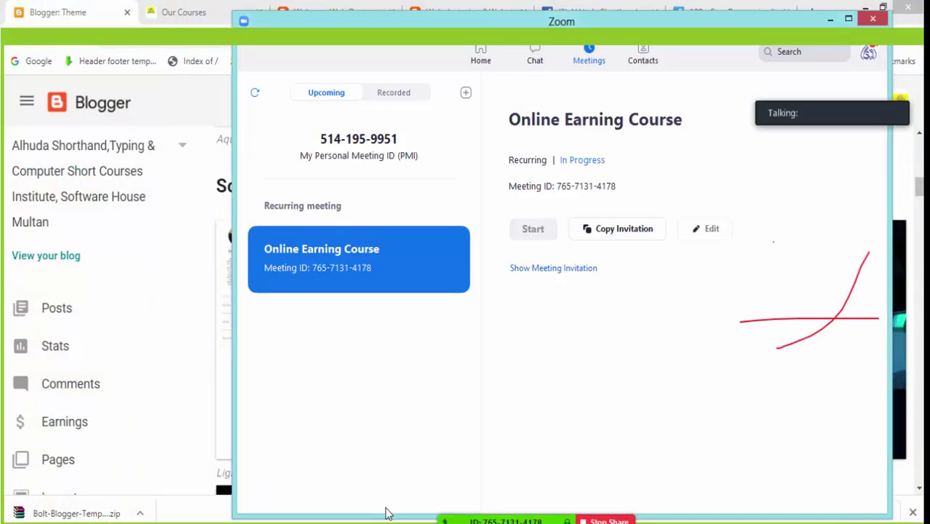
Check the camera options and the additional meeting options in Zoom's meeting controls, leaving them unchanged.
click(385, 511)
click(385, 511)
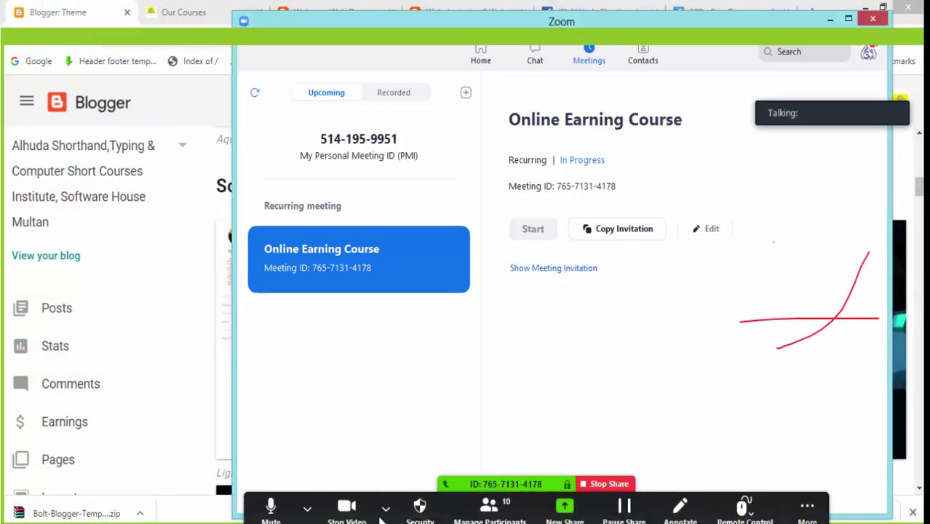
click(384, 511)
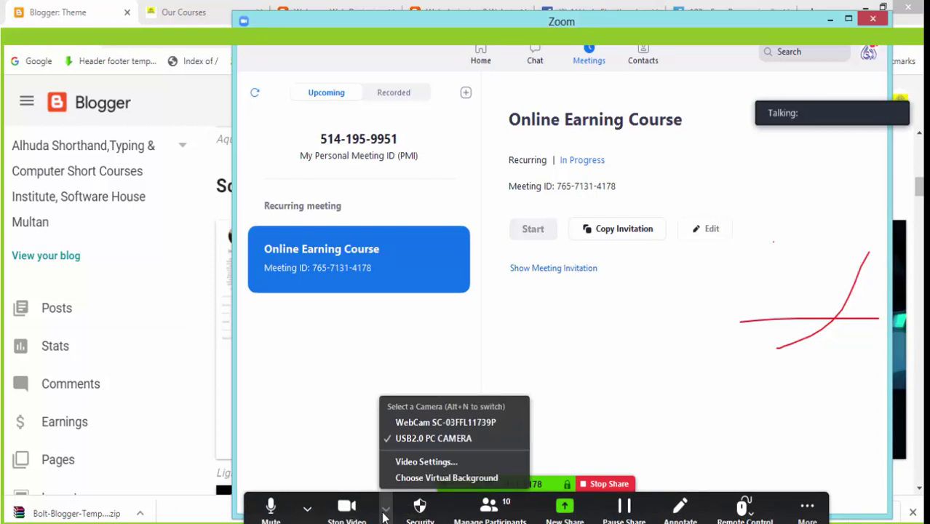
click(384, 511)
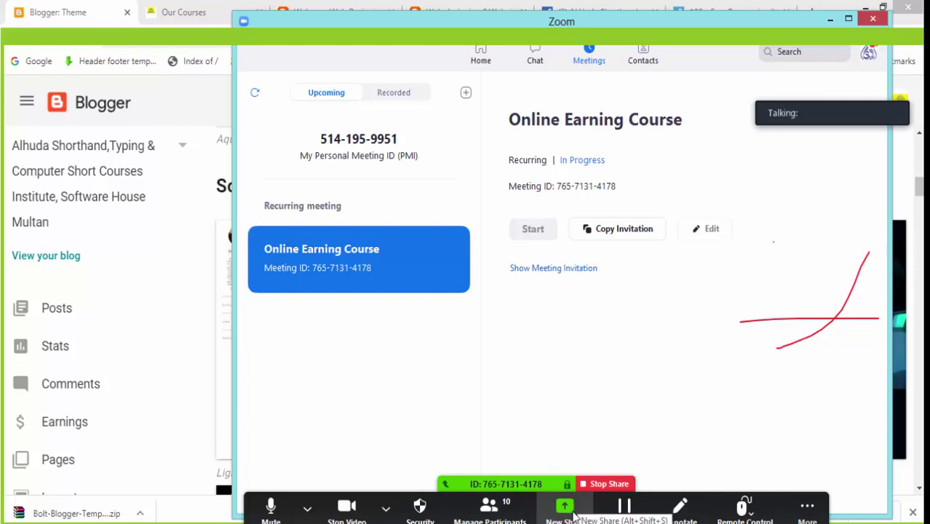
click(810, 514)
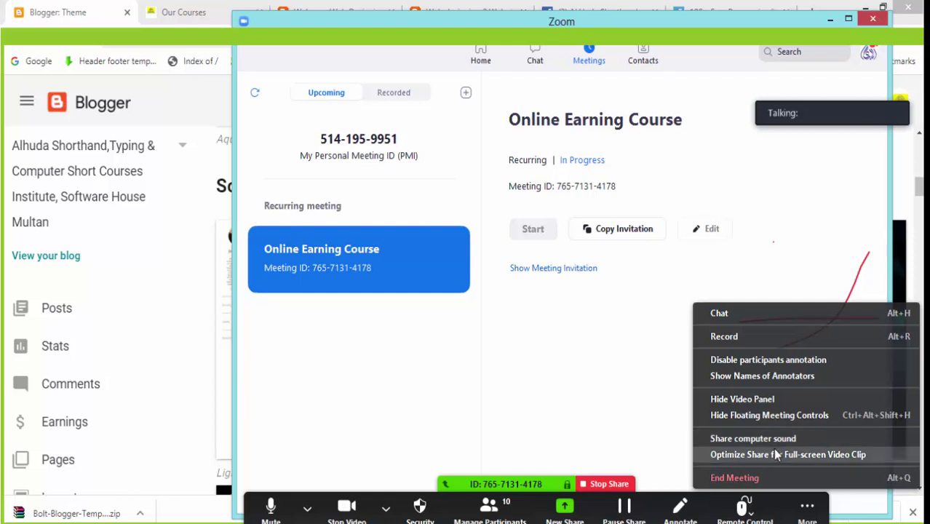
click(568, 446)
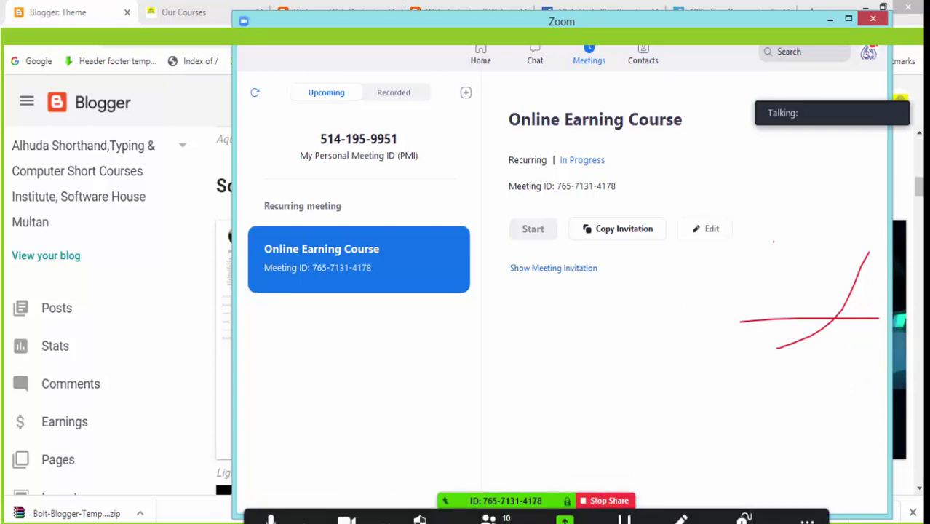
Open Zoom's participants list, review who is attending the class and minimize the list.
click(488, 509)
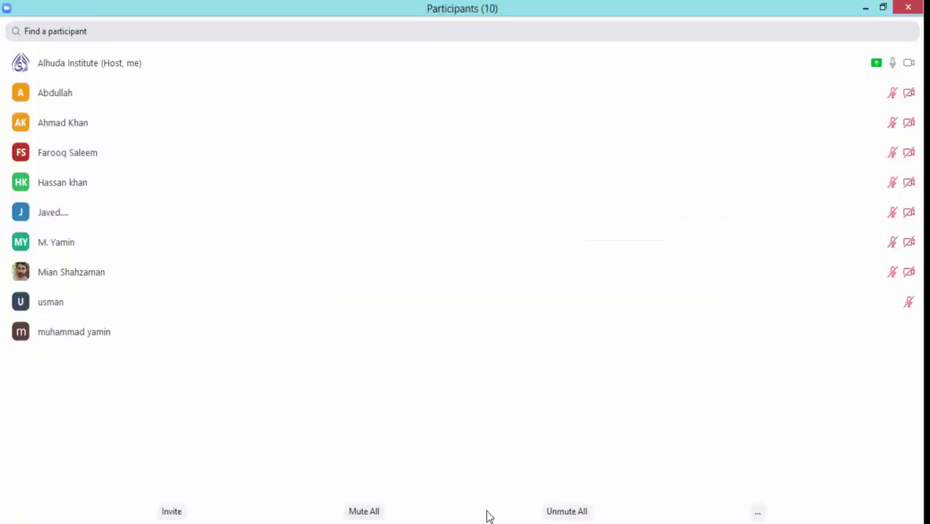
mouse_move(64, 321)
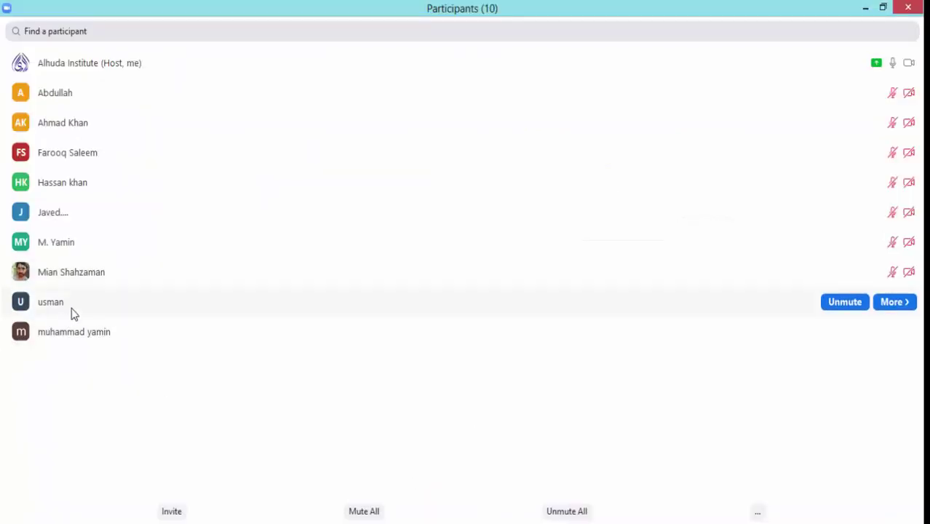
mouse_move(63, 219)
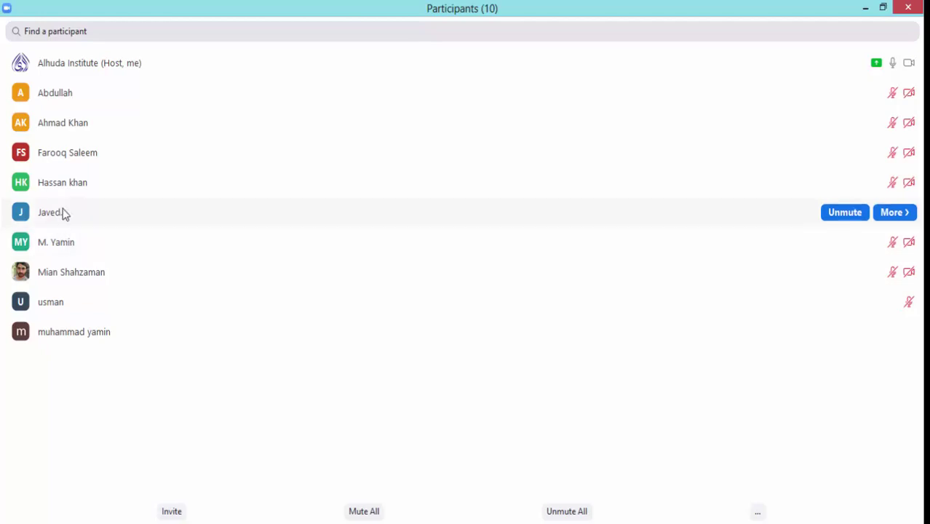
mouse_move(73, 163)
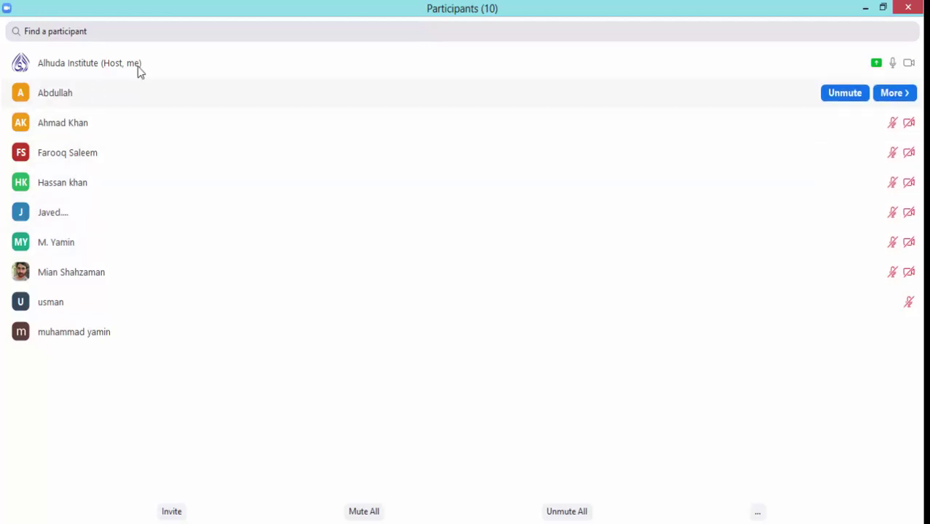
click(865, 9)
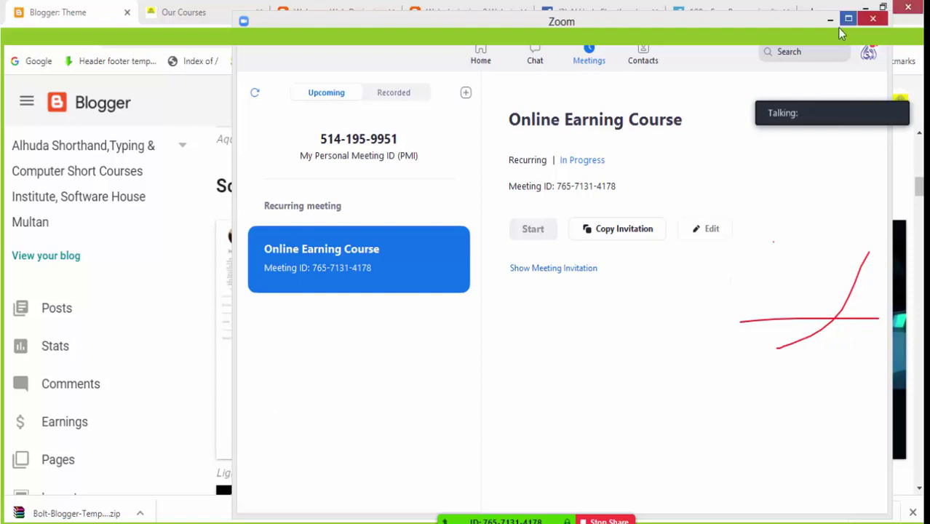
Clear the Zoom window off the screen and show the remaining Soho themes on Blogger's Theme page.
drag(660, 25, 572, 68)
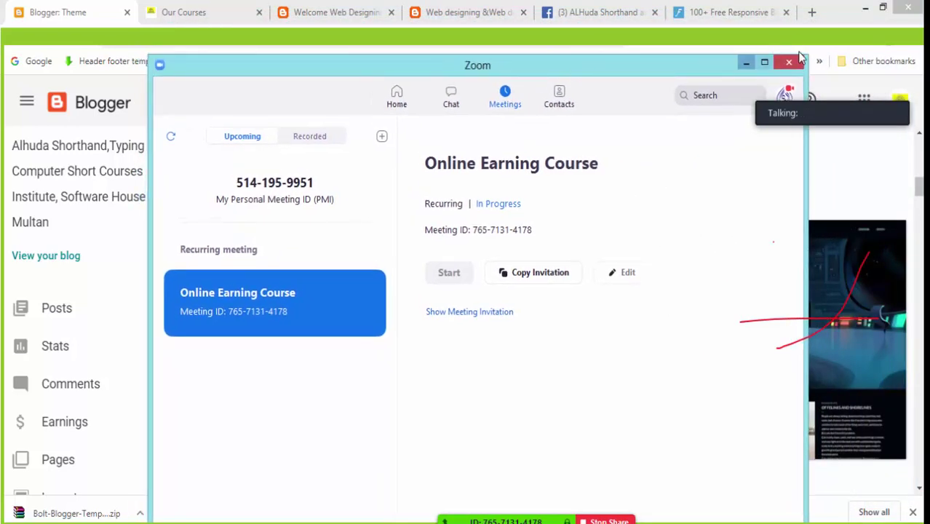
click(768, 64)
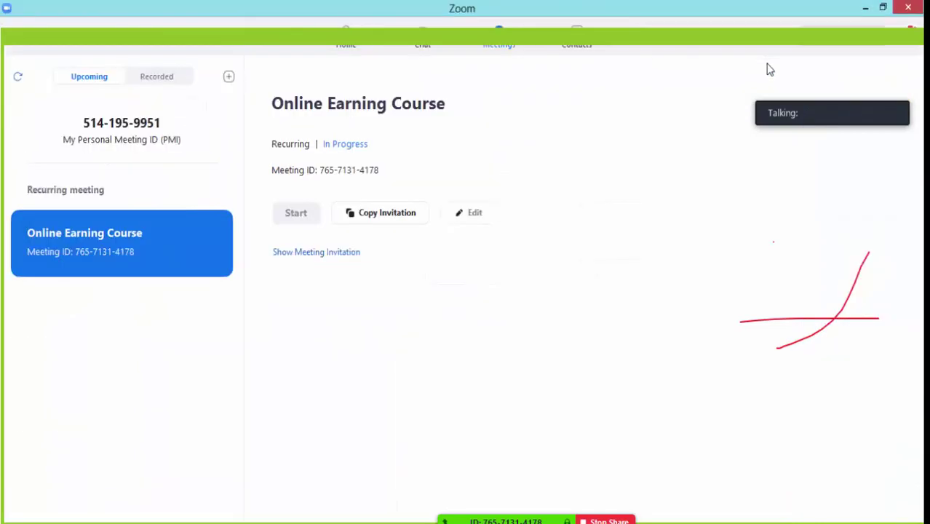
click(866, 7)
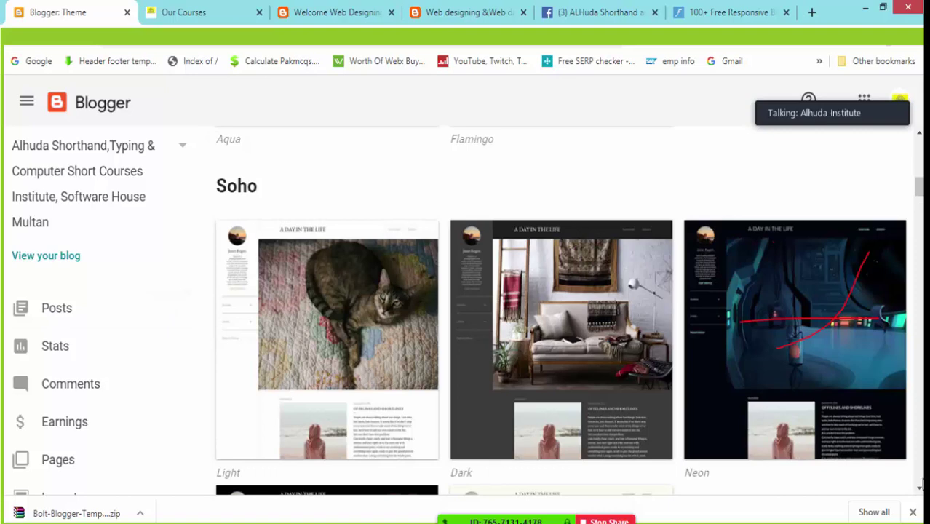
scroll(921, 486, down, 4)
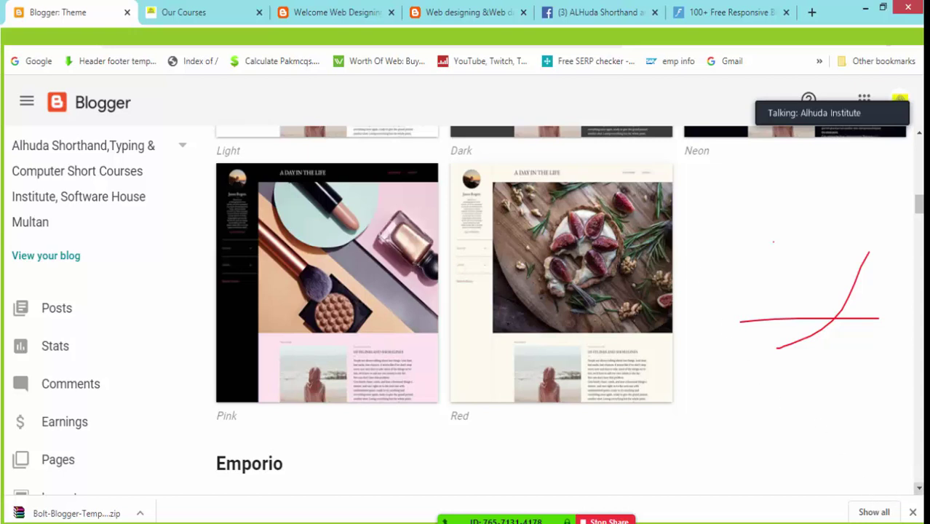
Switch to the freshDesignweb page of free responsive Blogger templates and show the first template's preview.
click(713, 10)
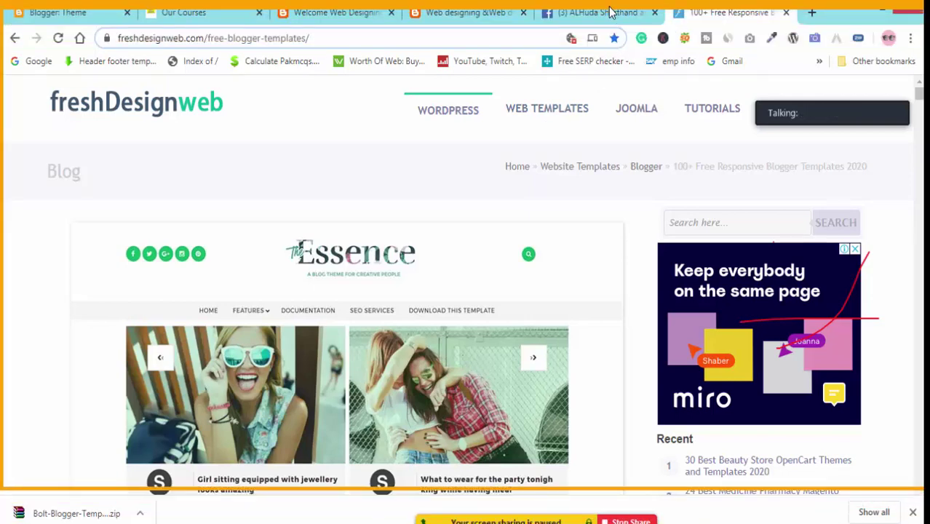
scroll(919, 492, down, 10)
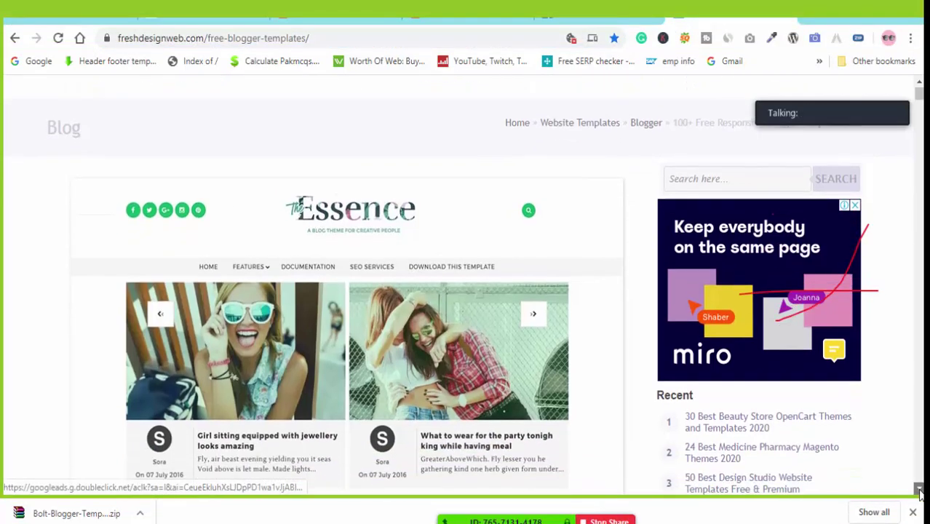
scroll(920, 492, down, 3)
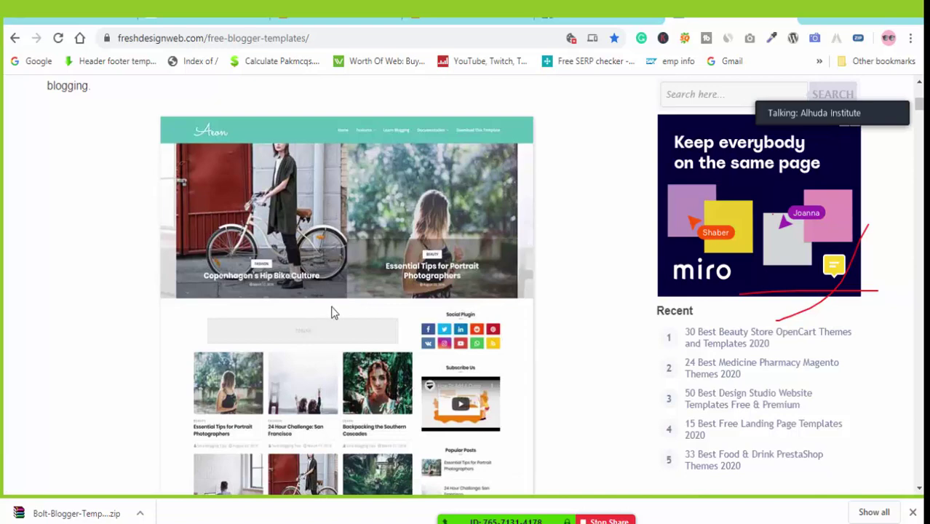
scroll(910, 80, down, 5)
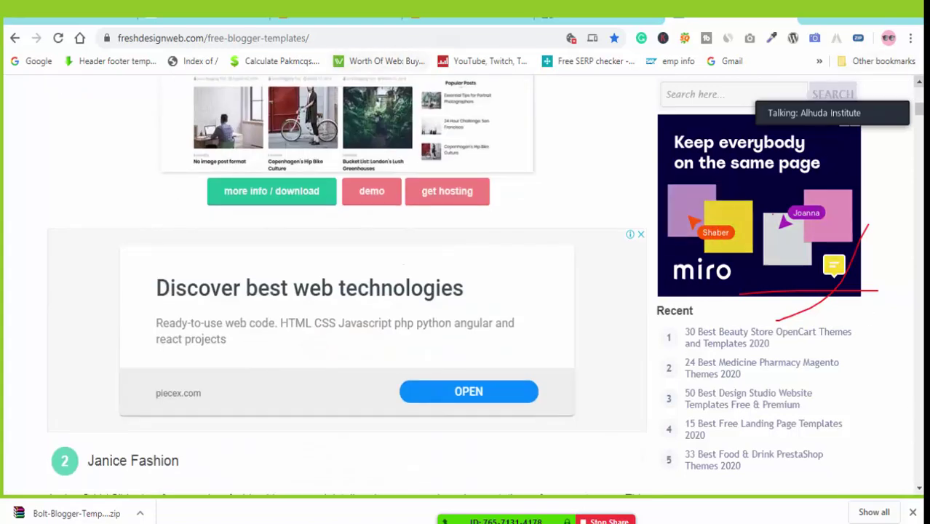
scroll(922, 87, up, 3)
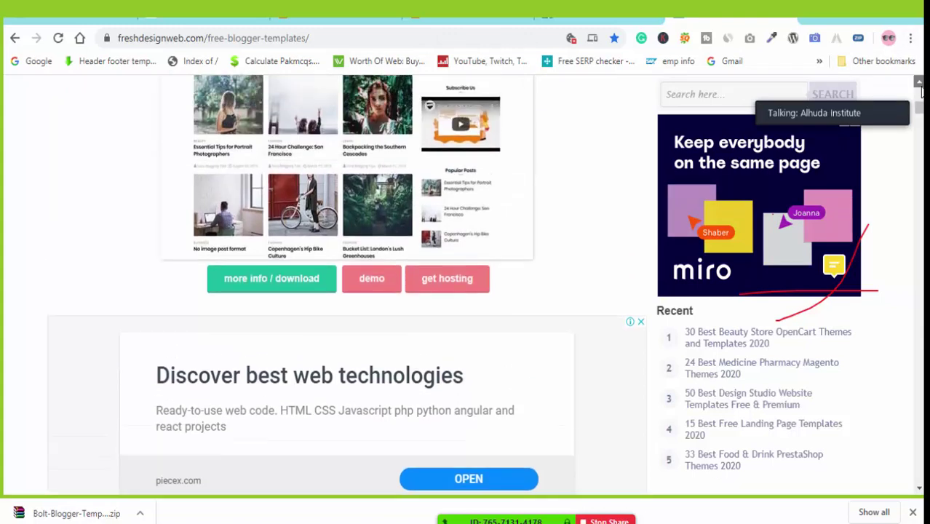
scroll(922, 87, up, 3)
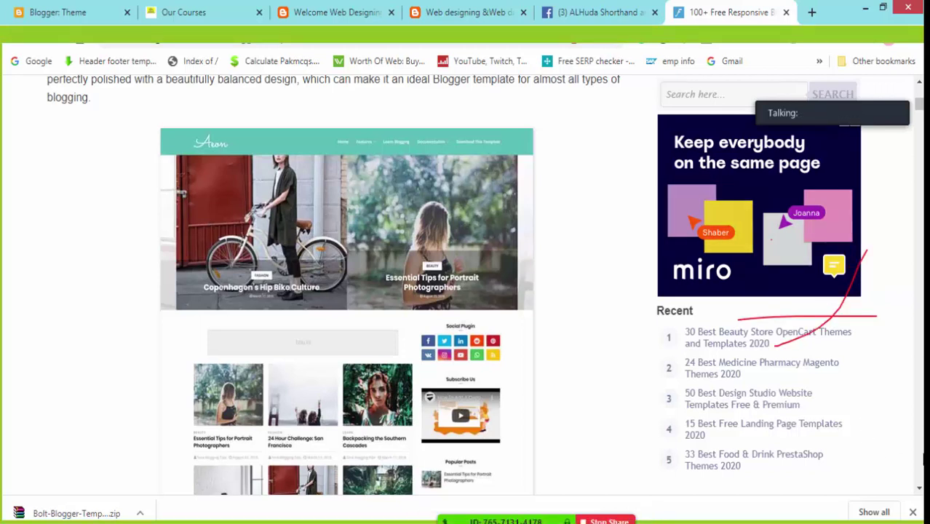
Open the live demo of the Aeon Blogger template from its listing.
click(921, 489)
click(920, 489)
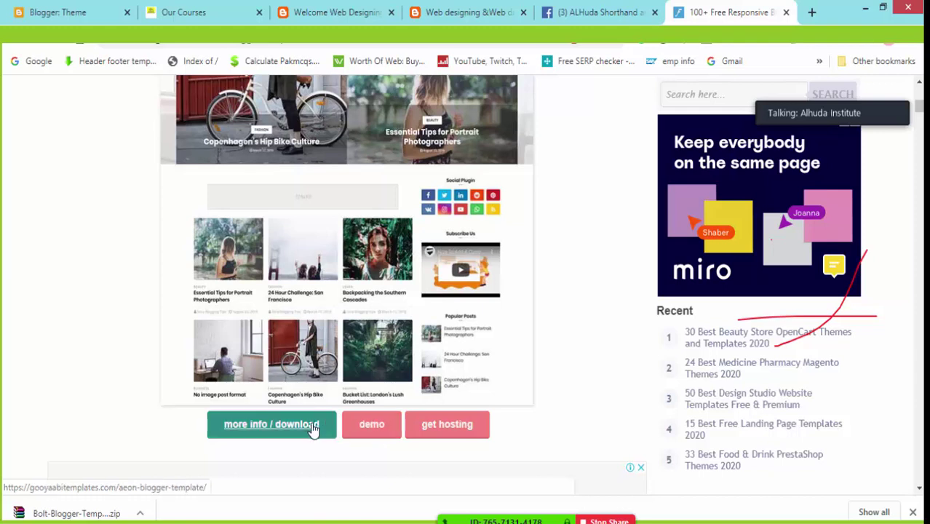
click(384, 430)
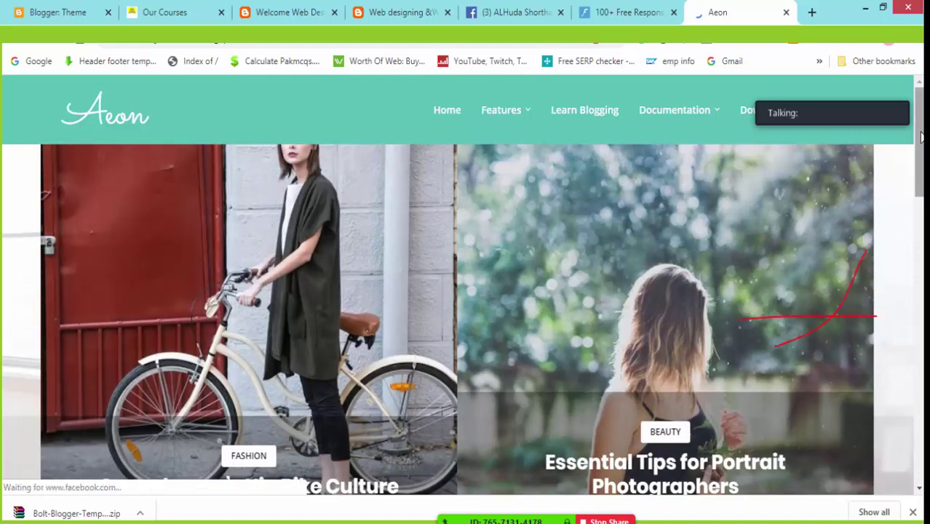
Look over the home page of the Aeon template's live demo.
scroll(306, 260, down, 5)
scroll(744, 386, up, 5)
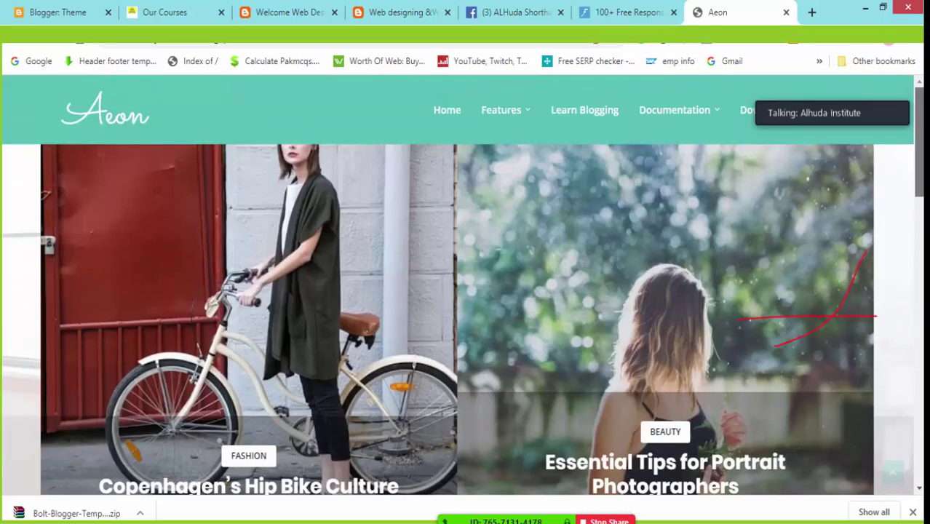
scroll(466, 292, up, 1)
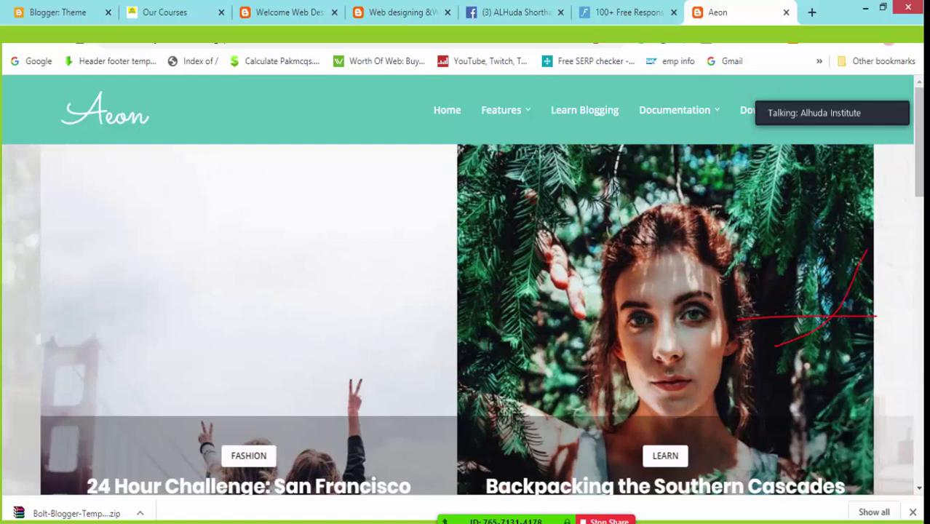
Switch to the Word lecture document and add the heading "Responsive Theme" below the freshdesignweb.com link.
key(alt+Tab)
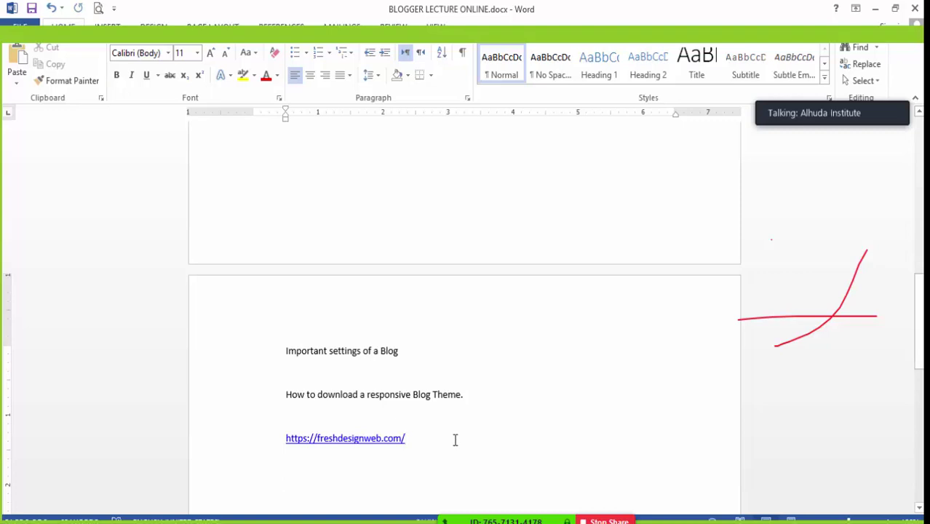
key(Return)
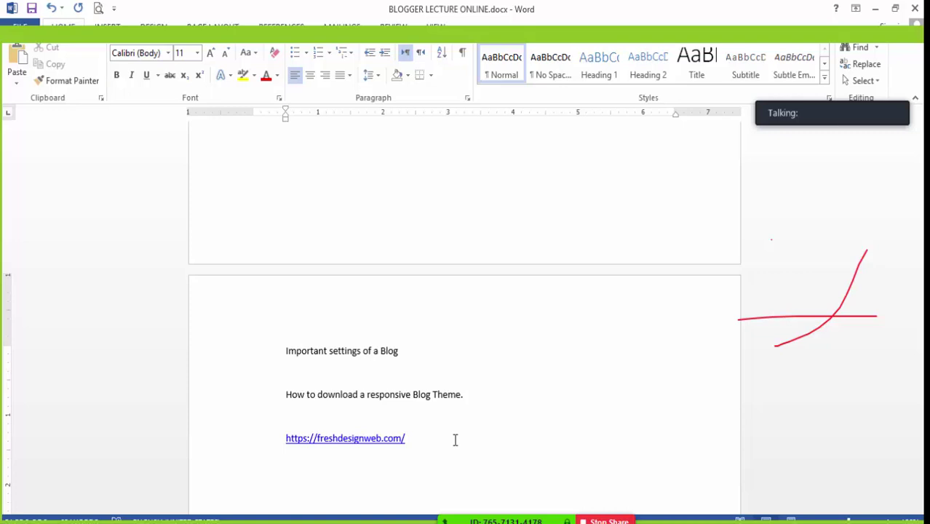
text(Responsive The)
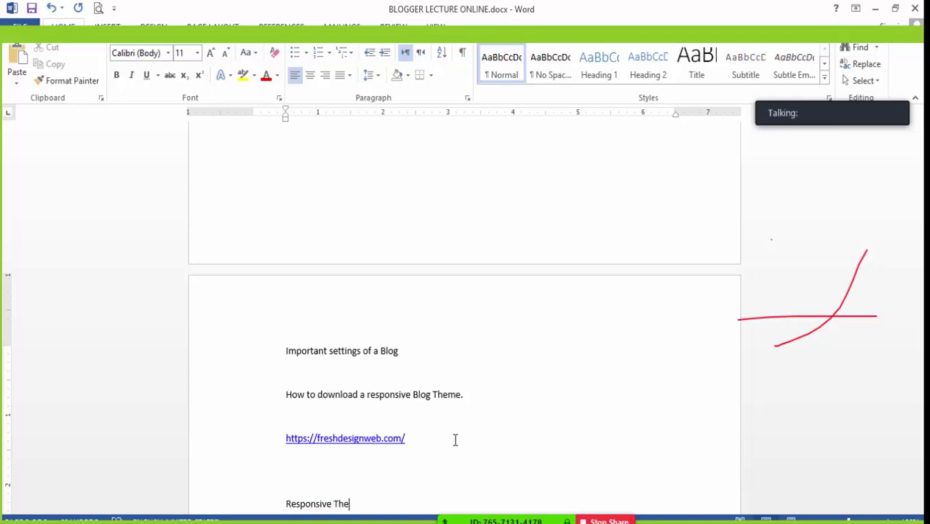
text(me)
key(Return)
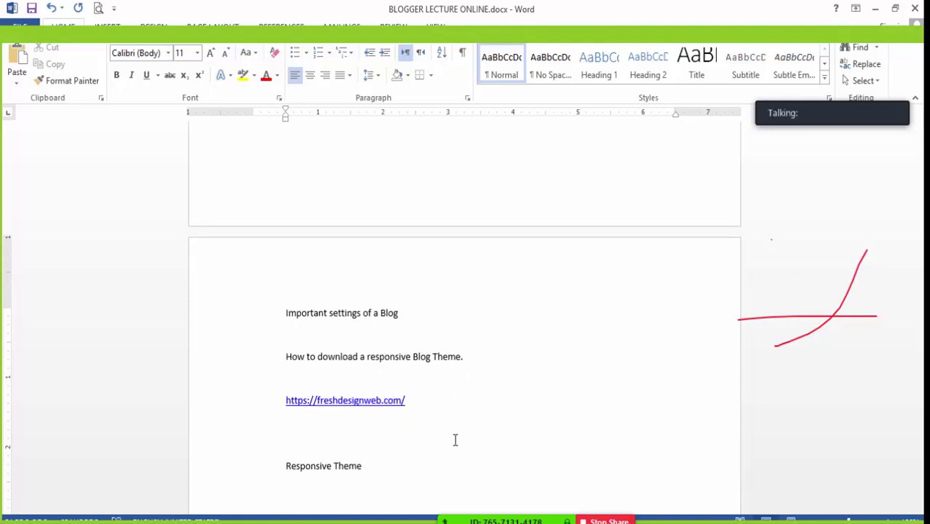
Below the heading, write "Asa theme jis ka content mltb total data text, picture, video, what ever, woh sukar jae.".
text(Asa theme jis ka on)
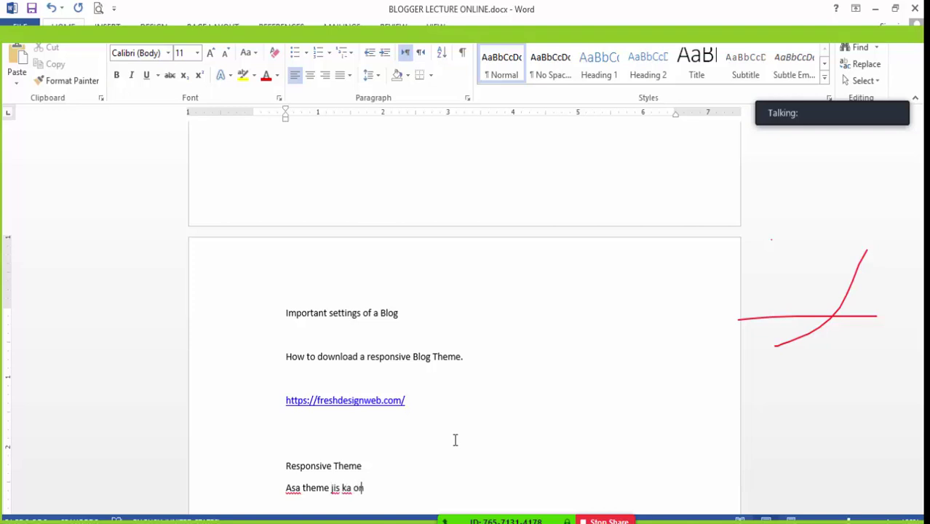
text(ontent mltb total d)
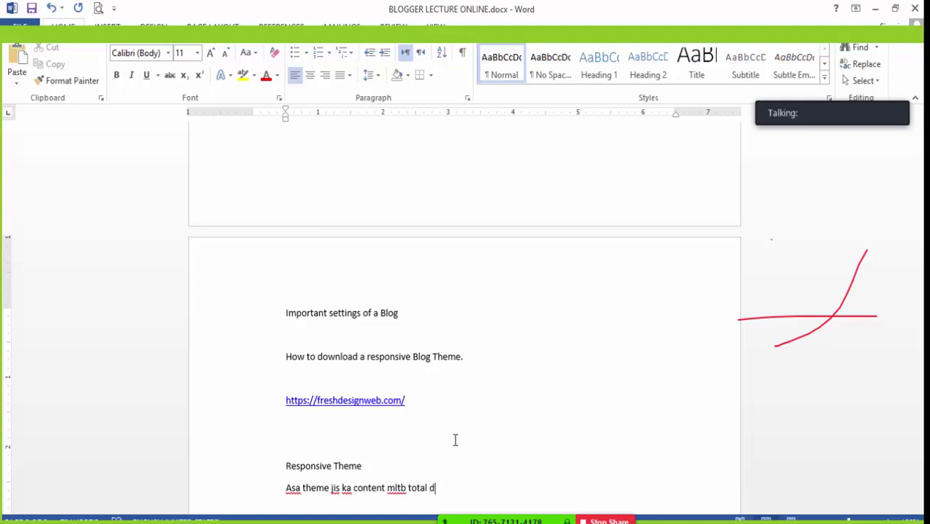
text(ta)
key(BackSpace)
key(BackSpace)
text(ata text, )
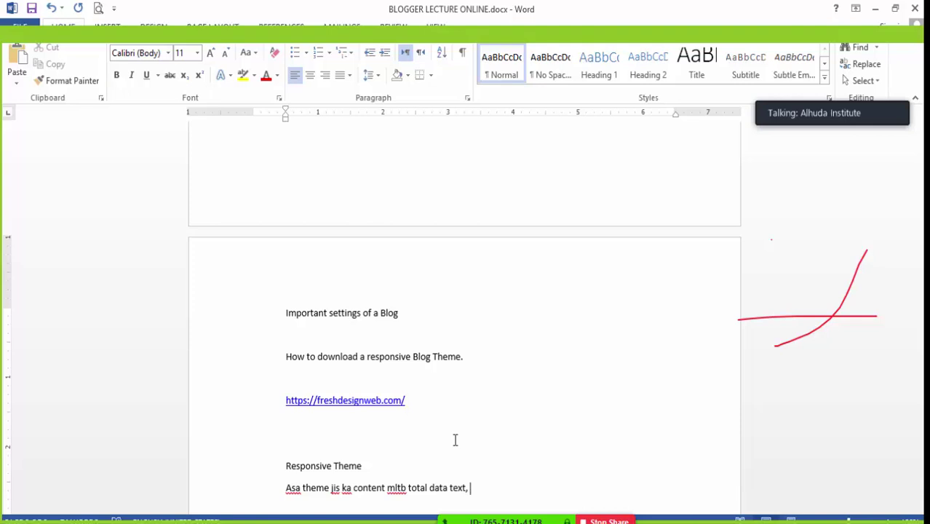
text(picture, video,  what ever,)
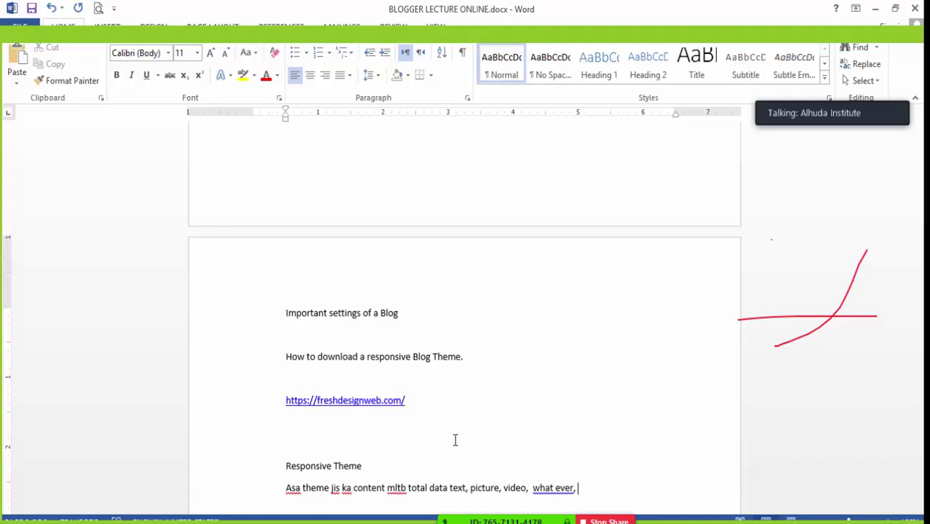
text( who)
key(BackSpace)
key(BackSpace)
key(BackSpace)
text(oh sukar jae. )
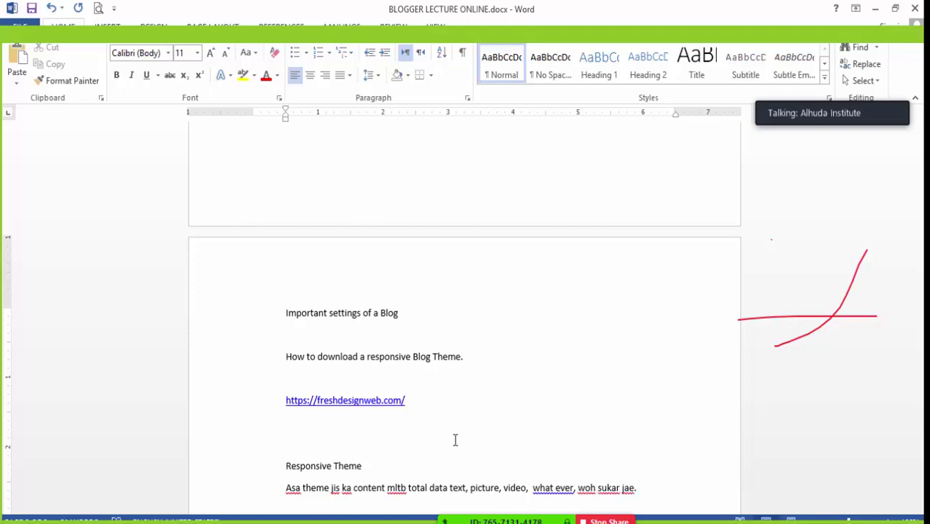
Continue the definition with "Or device ke mutabiq ho jae. Who responsive theme kahlata he. Us main".
text(Or devic)
text(e ke )
text(mutab)
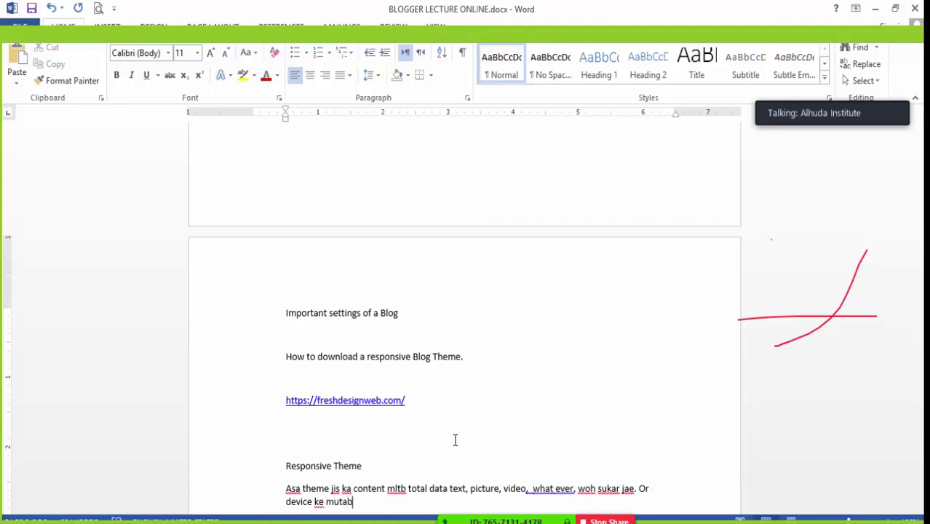
text(iq ho jae. Who res)
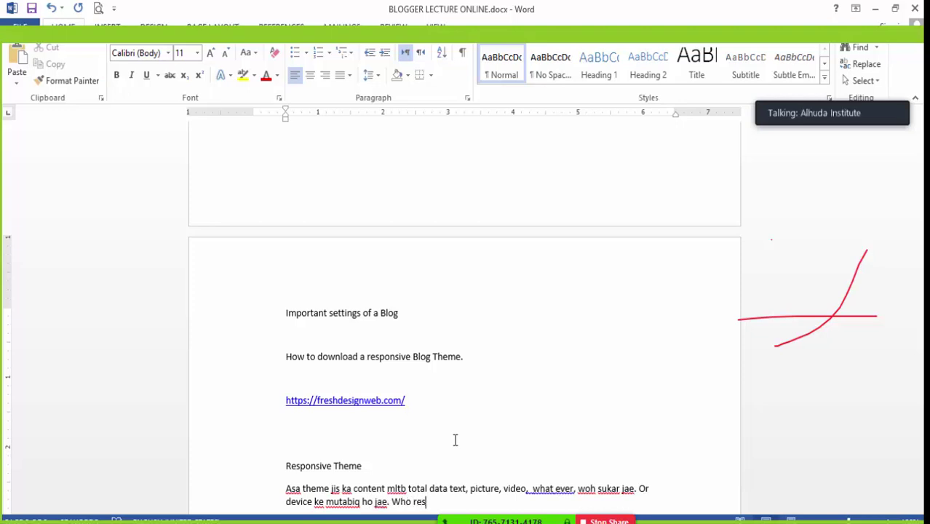
text(ponsive theme kahl)
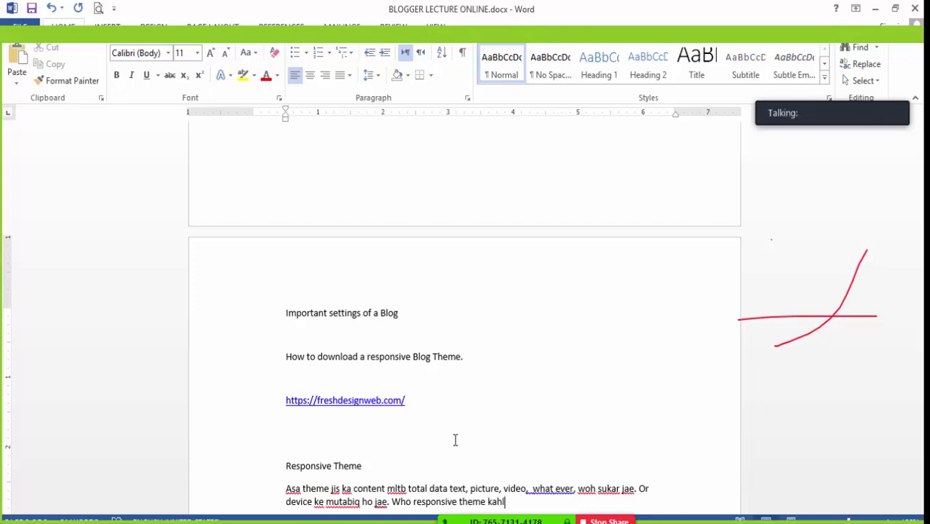
text(ata he. us main)
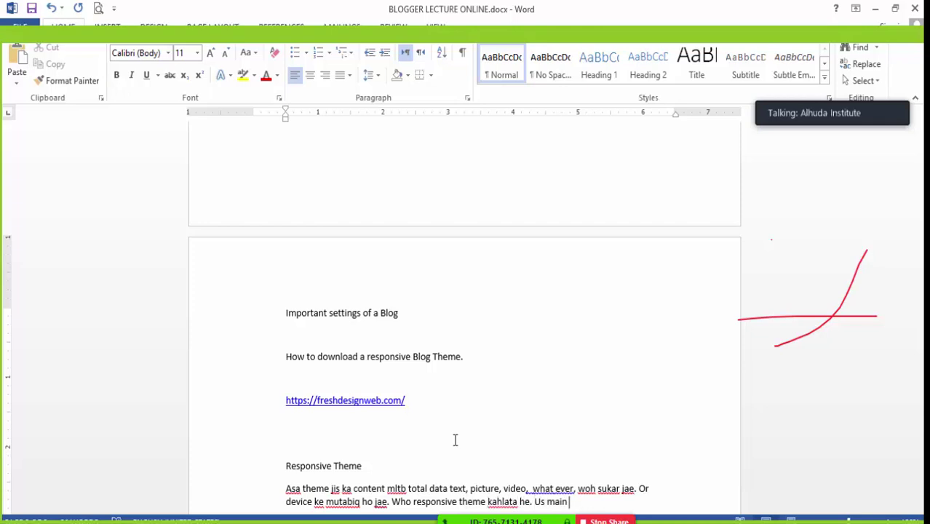
Complete the last sentence with "down side pr scroll bar nahi ana chahye." and highlight that sentence.
text( down side pr scroll bar nahi )
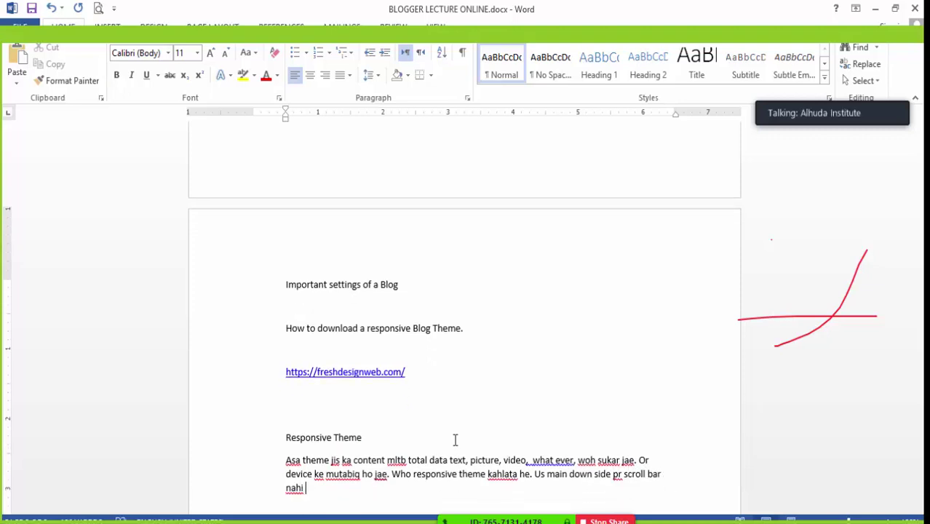
text(ana chahye.)
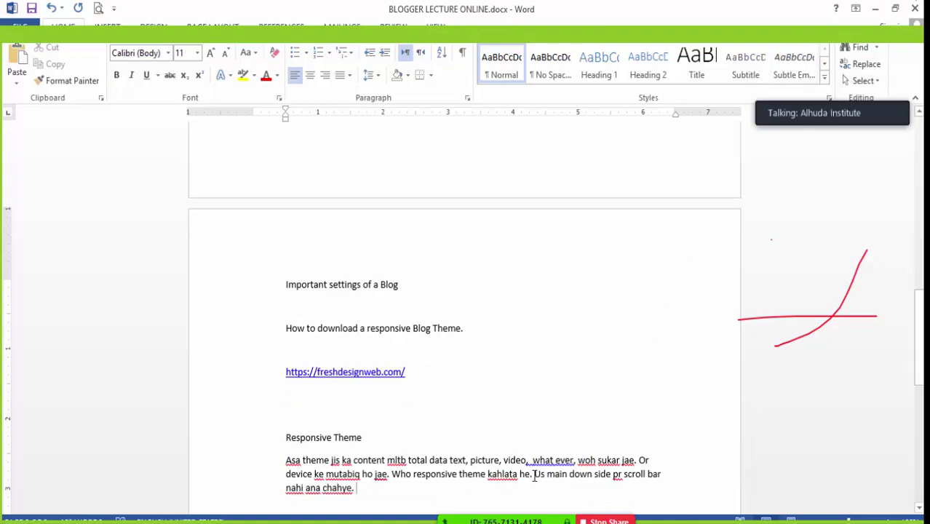
drag(534, 474, 619, 494)
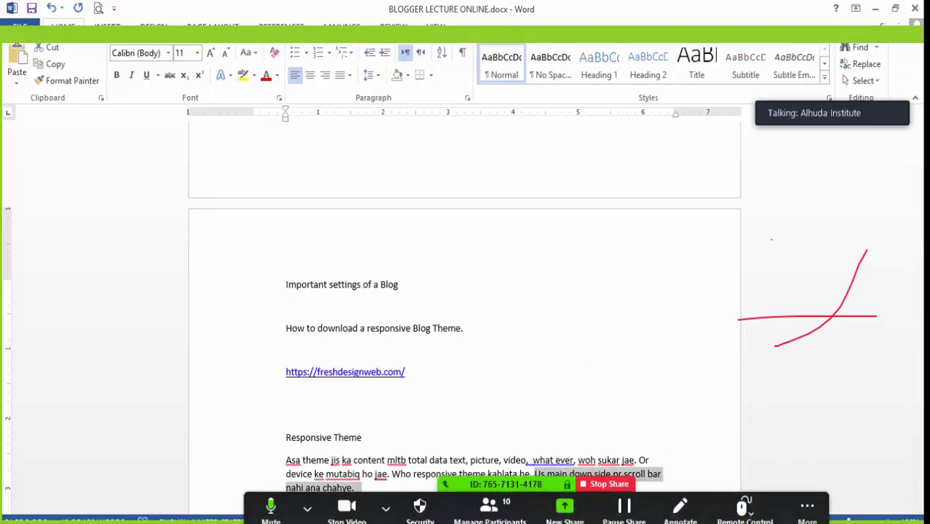
Switch to the browser, show the Aeon demo and its mobile menu in a narrow window, and maximize the window again.
key(alt+Tab)
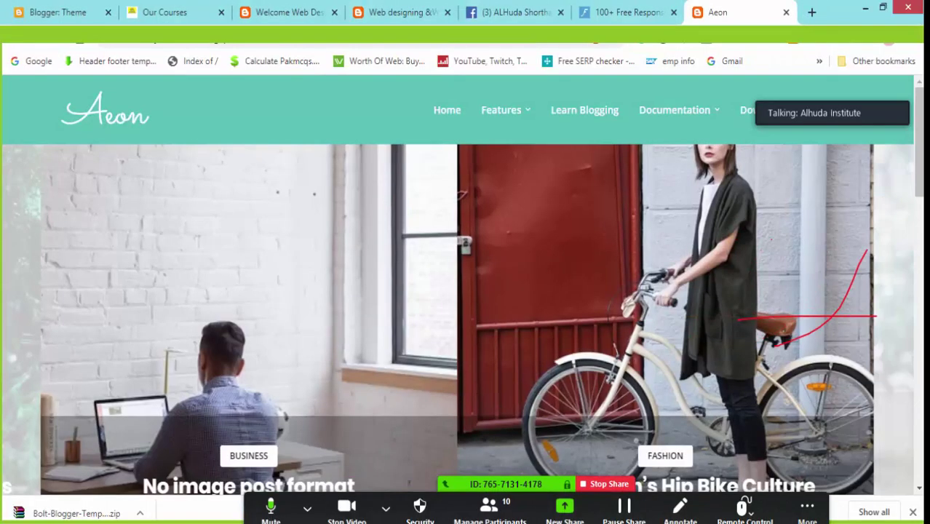
click(883, 10)
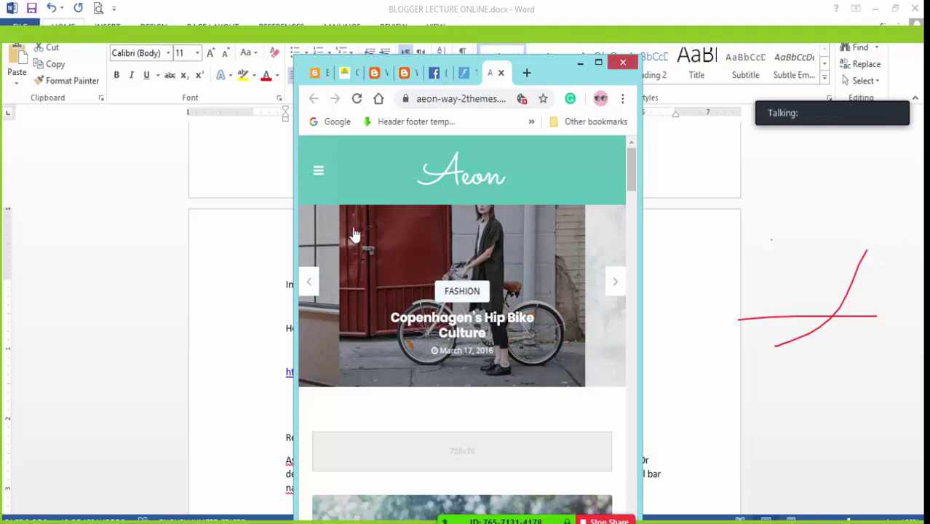
click(321, 175)
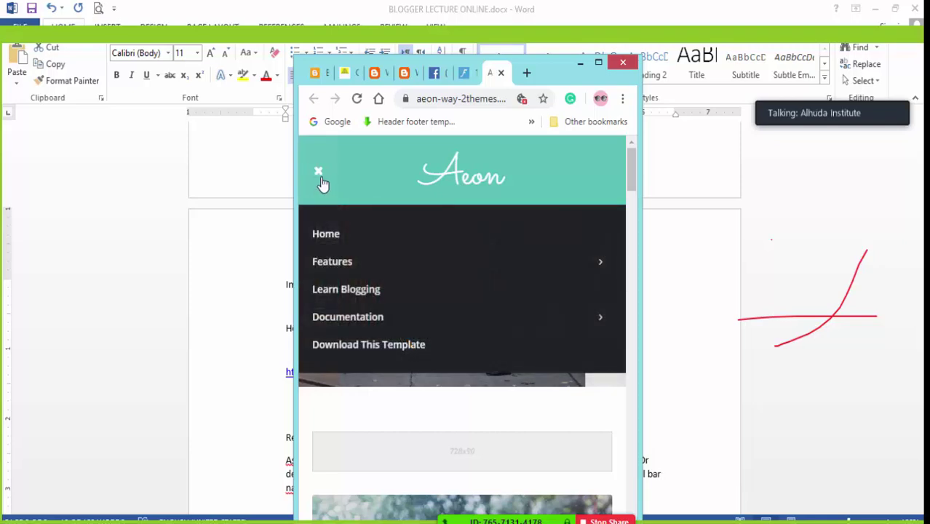
click(514, 178)
click(598, 64)
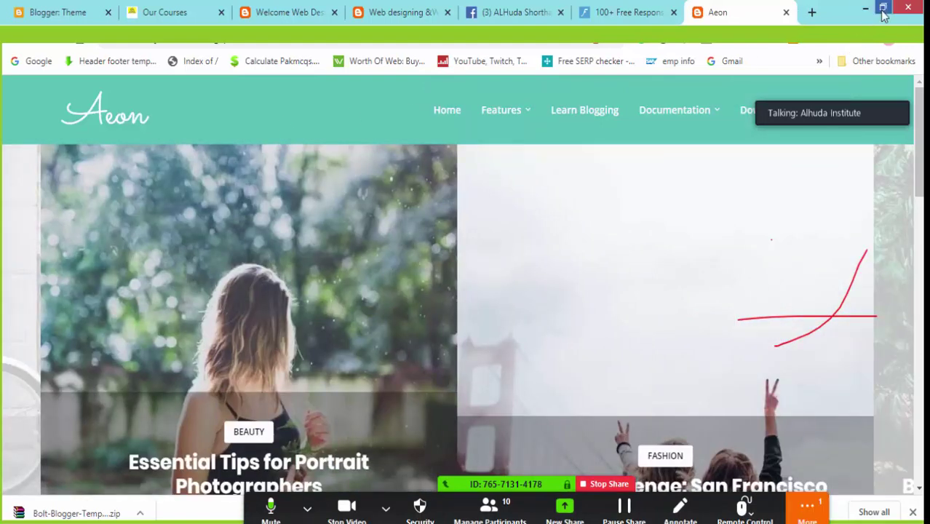
Show the Aeon demo's narrow layout once more and return the browser to full size.
click(884, 8)
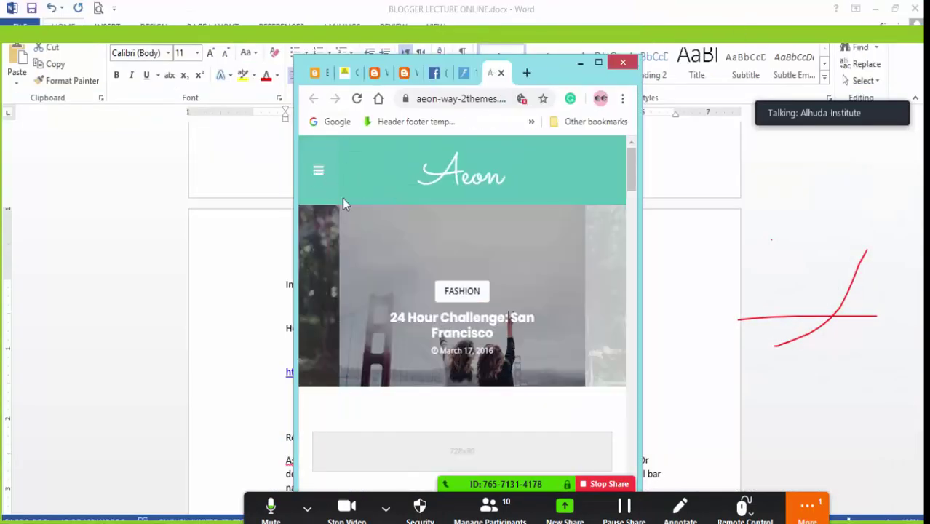
drag(633, 171, 622, 145)
click(599, 62)
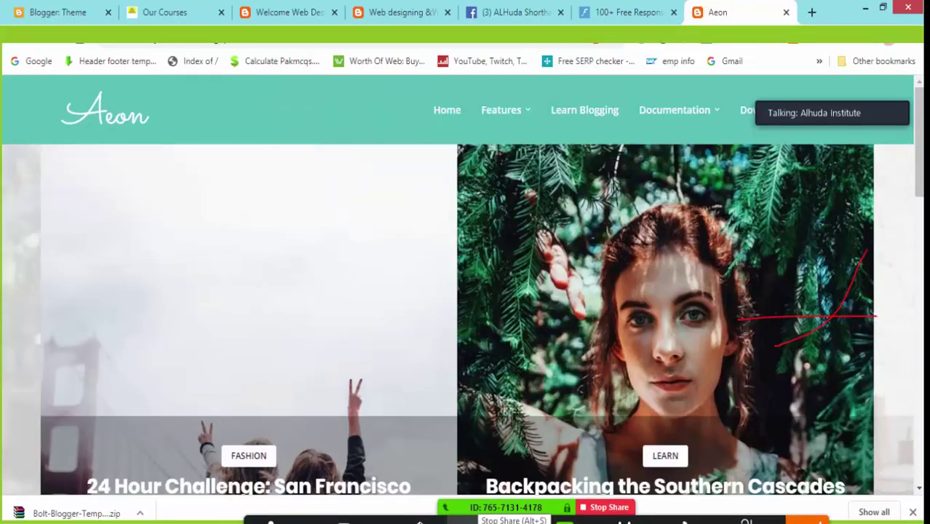
Open the Zoom group chat to read the new message, and unmute all participants from the participants list.
click(807, 509)
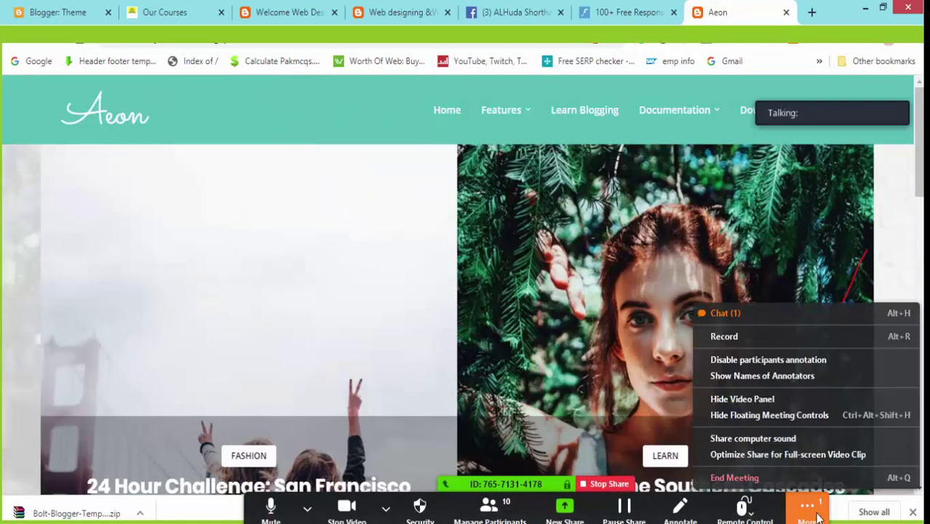
click(744, 317)
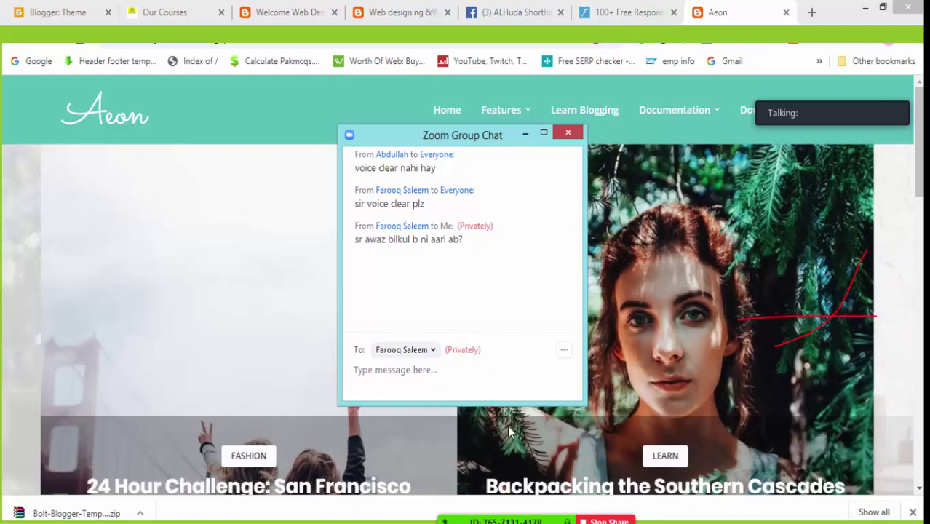
mouse_move(510, 513)
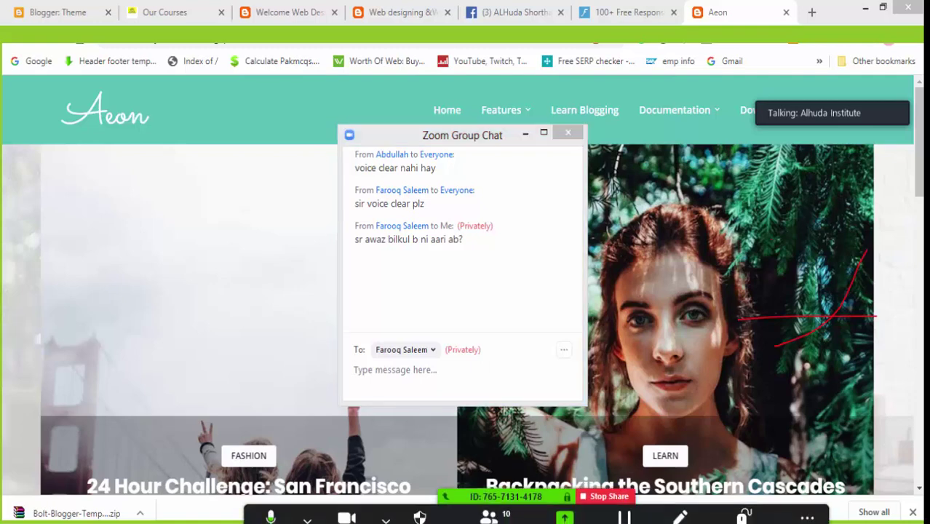
click(504, 514)
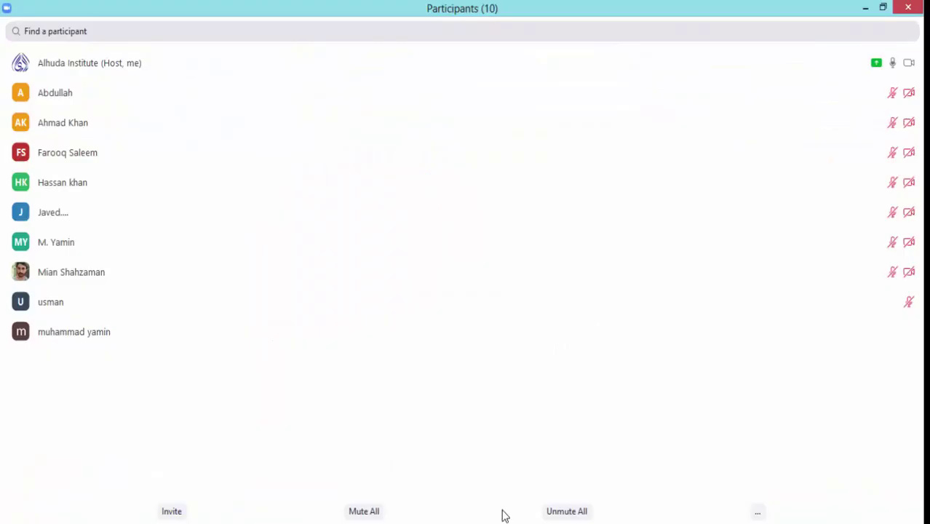
click(562, 513)
click(561, 514)
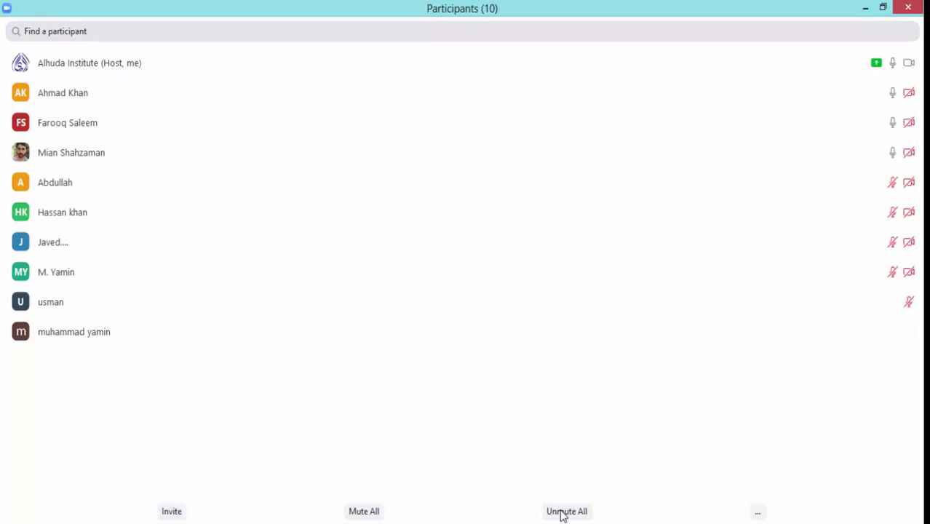
Minimize the Zoom participants list and the group chat to uncover the Aeon demo.
mouse_move(406, 333)
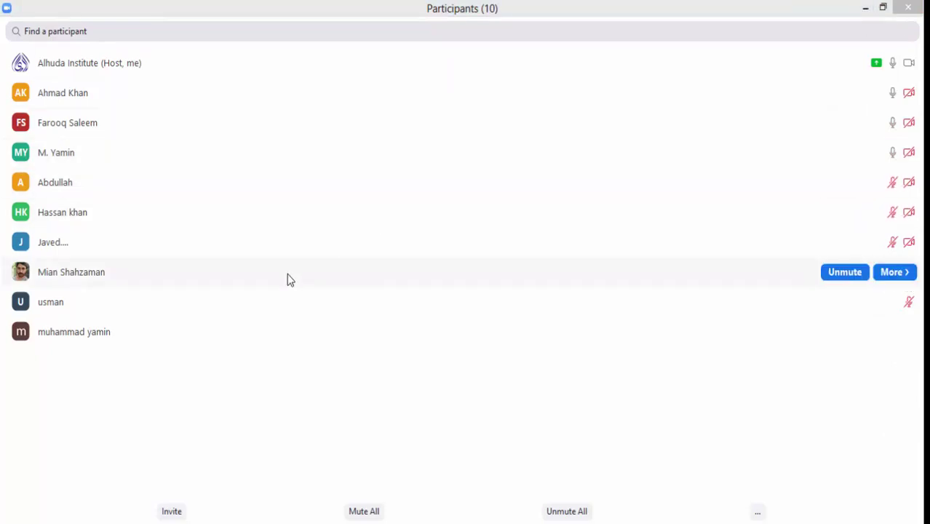
mouse_move(290, 301)
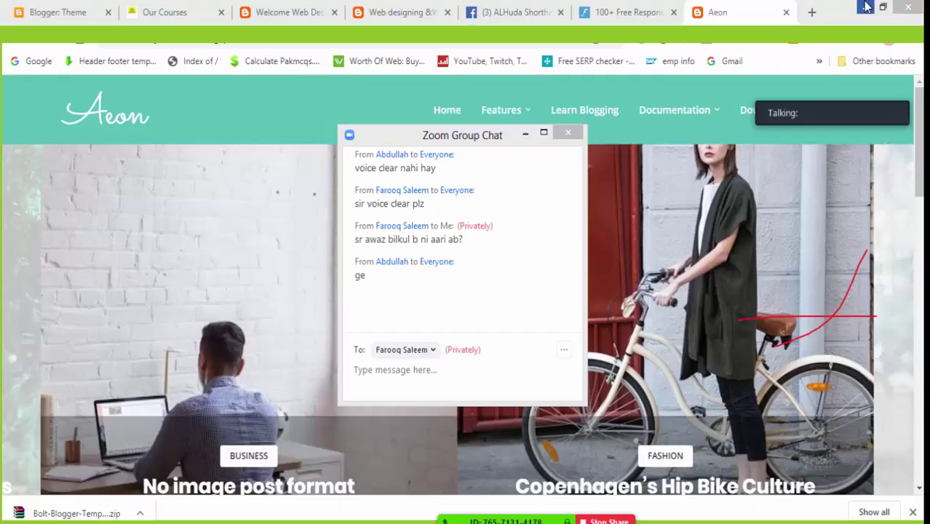
click(866, 7)
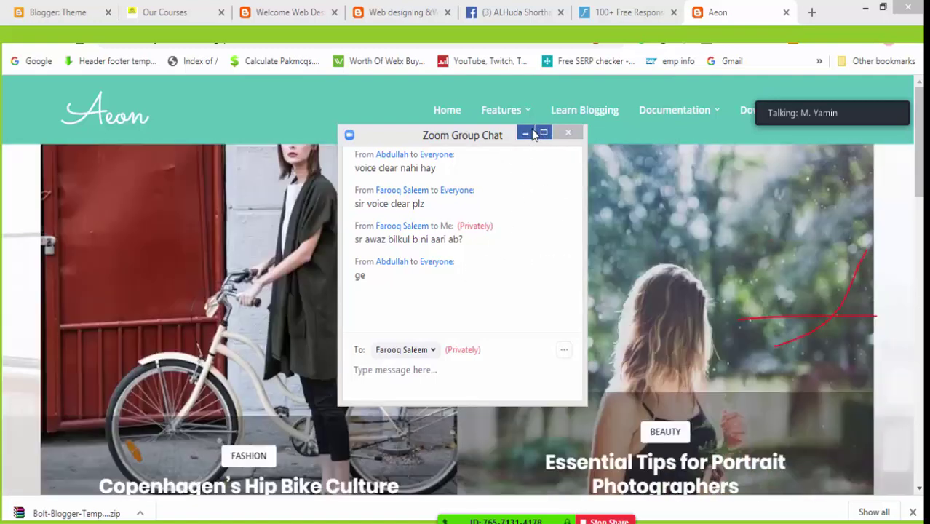
click(525, 134)
Reopen the Zoom participants list and mute all participants.
mouse_move(533, 497)
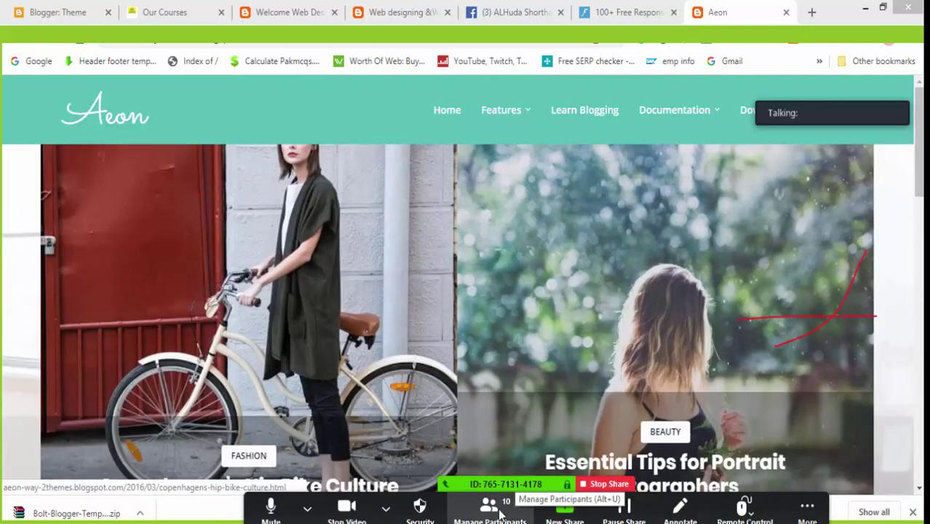
click(501, 514)
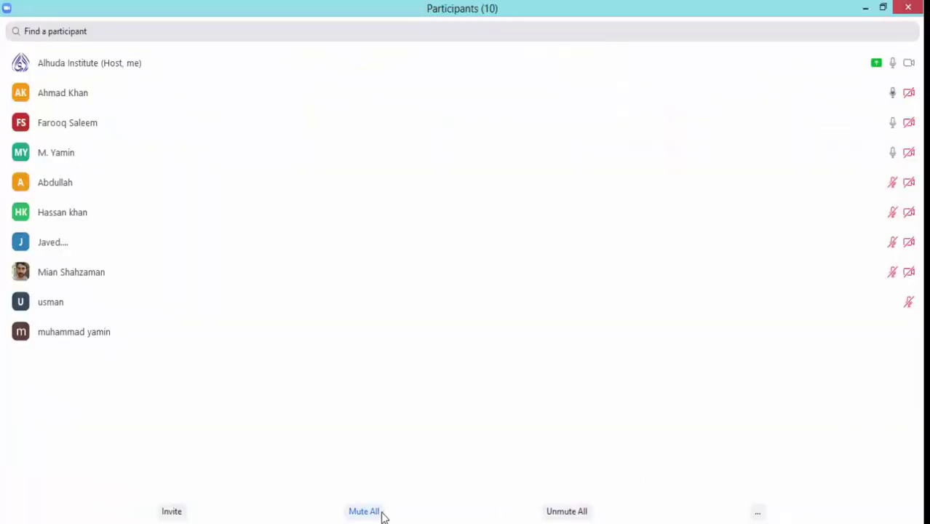
click(382, 515)
click(518, 313)
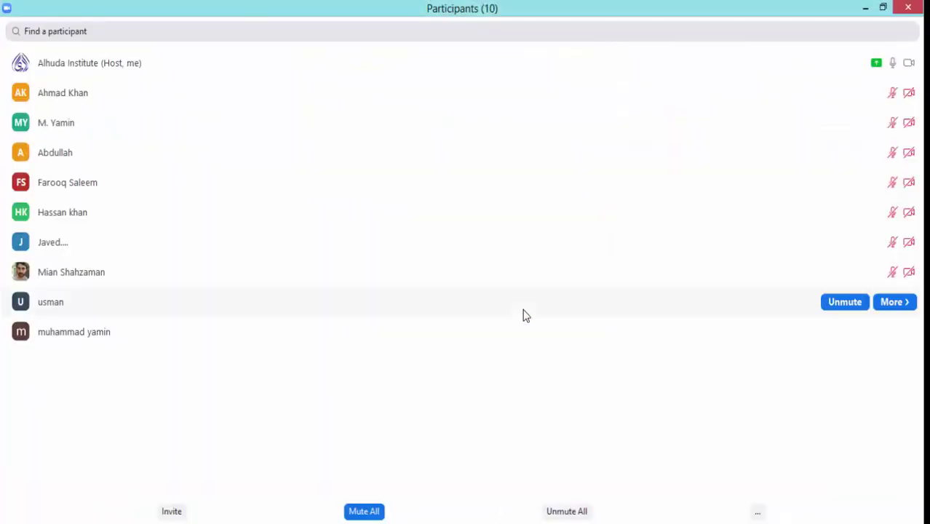
Minimize the Zoom participants list and reposition the shared-area frame over the Aeon demo in the browser.
click(865, 9)
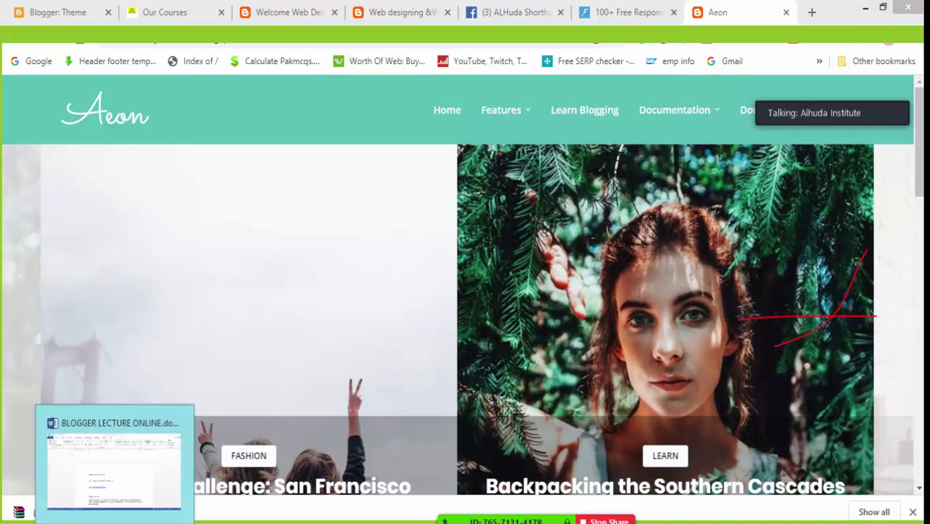
click(479, 38)
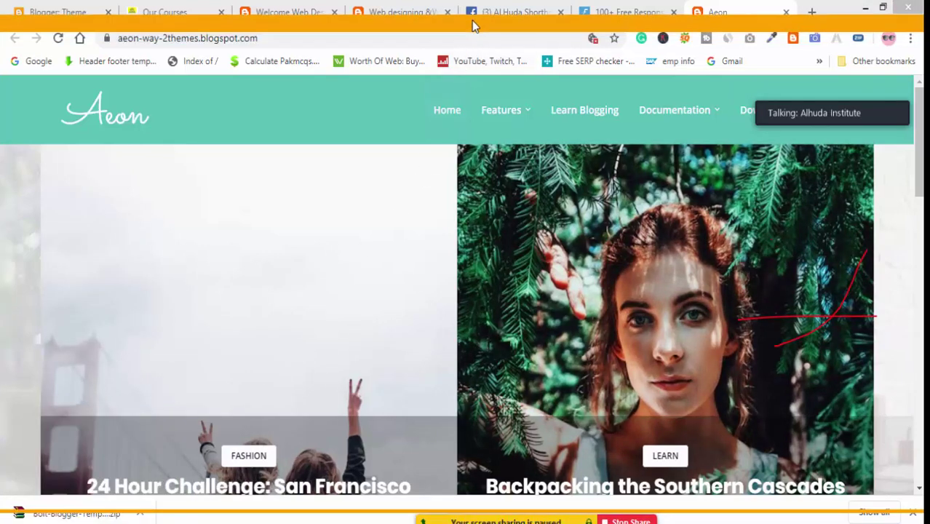
click(468, 29)
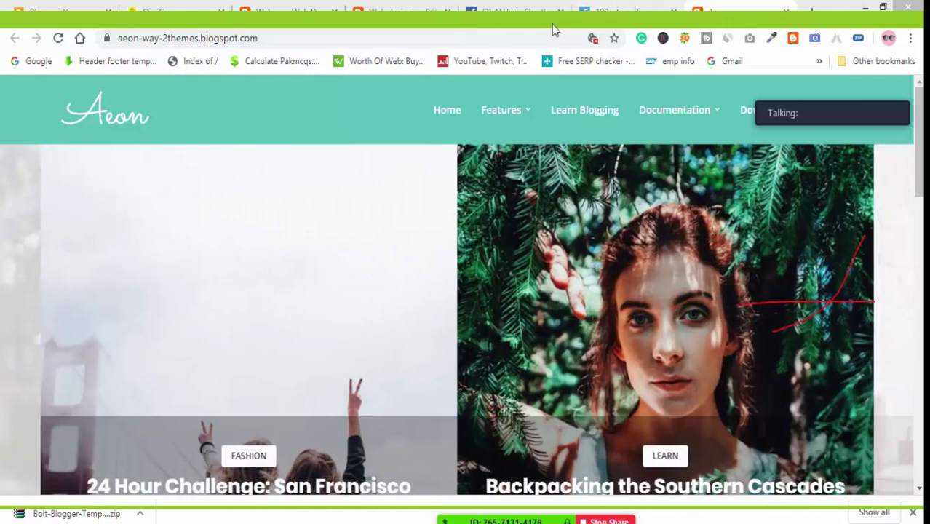
click(550, 24)
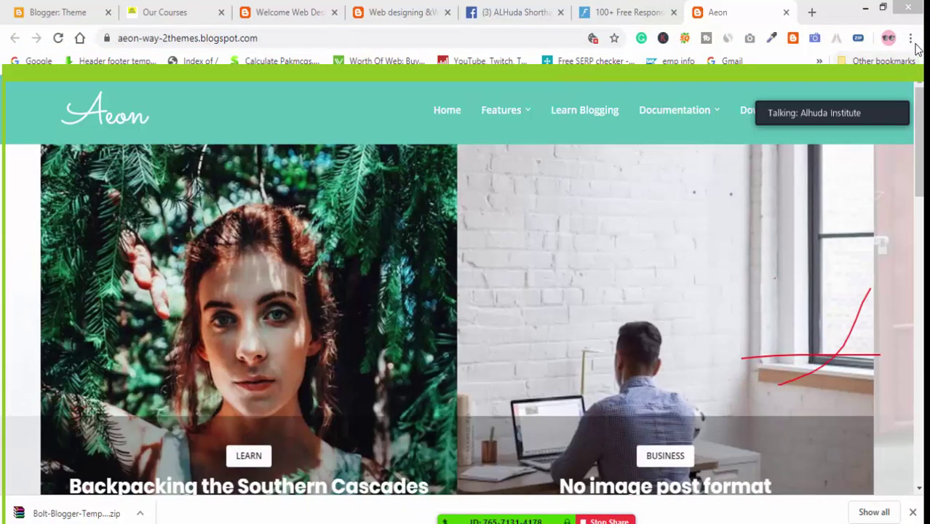
Open the bookmarked "100+ Free Responsive Blogger Templates 2020" page from the browser's other bookmarks.
click(911, 38)
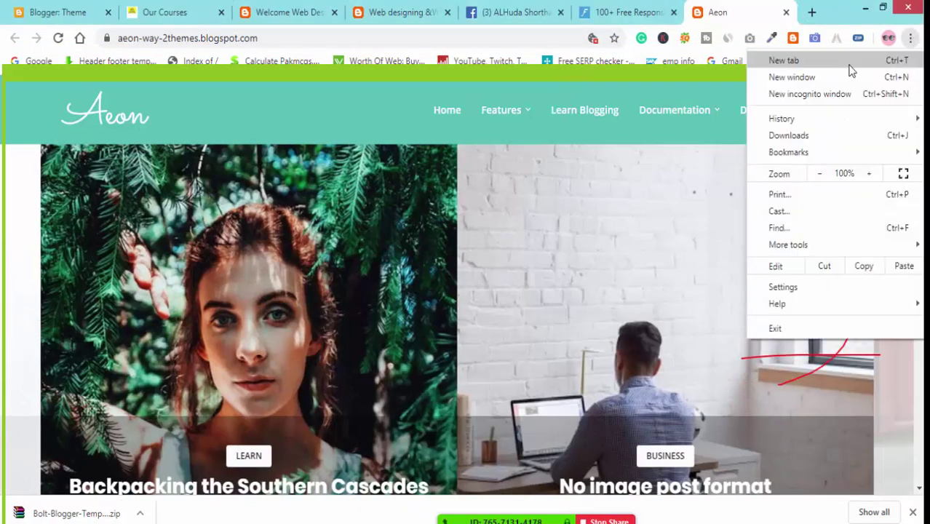
mouse_move(799, 162)
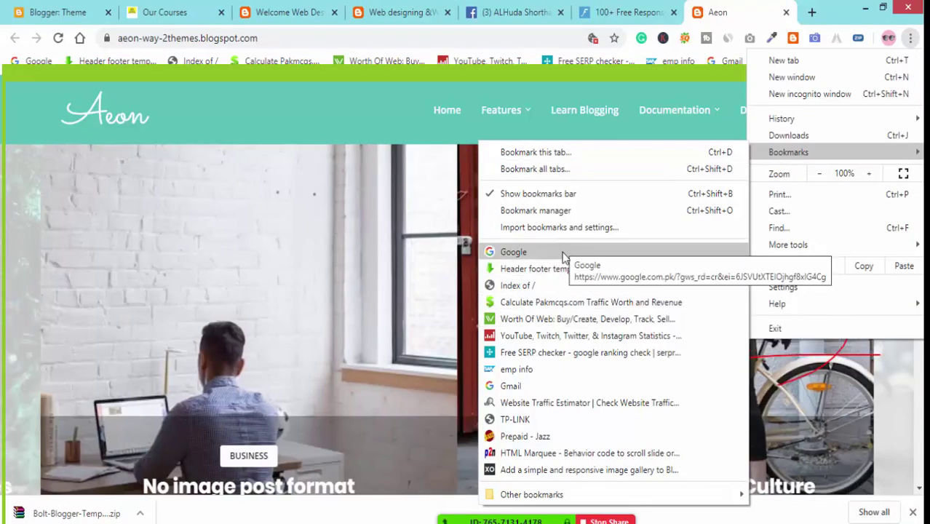
mouse_move(586, 498)
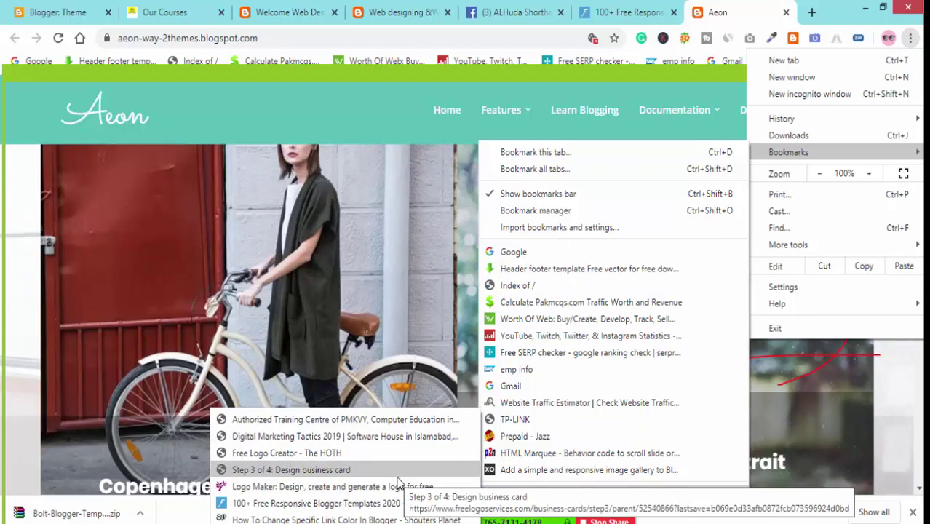
click(410, 504)
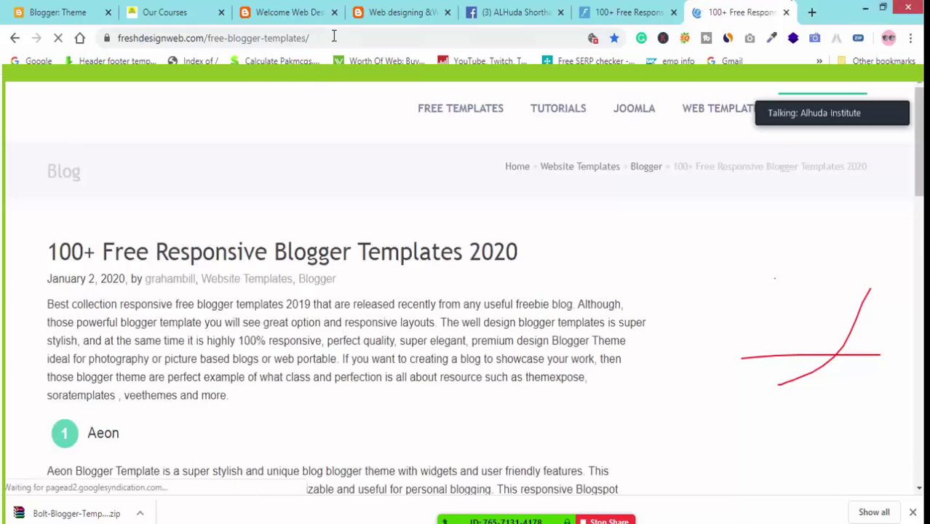
Copy the full web address of the freshdesignweb.com free Blogger templates page.
drag(332, 38, 109, 39)
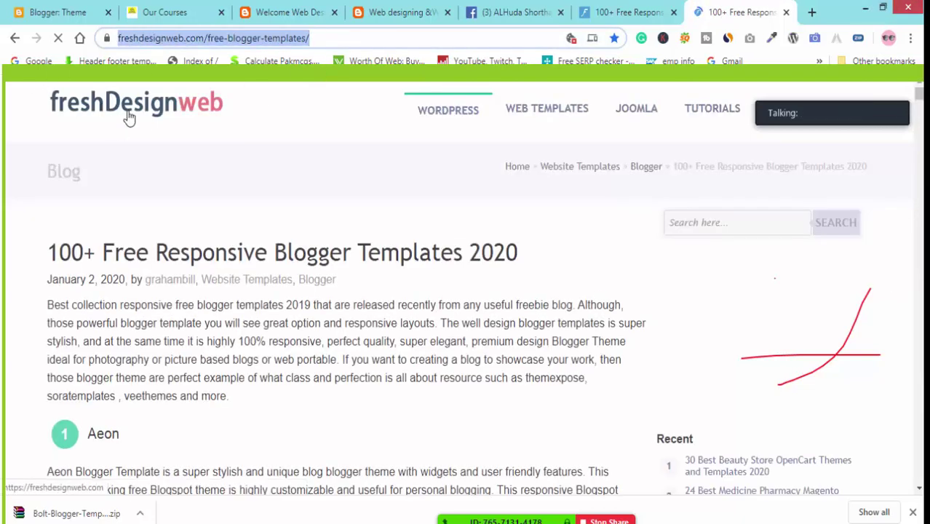
right_click(201, 38)
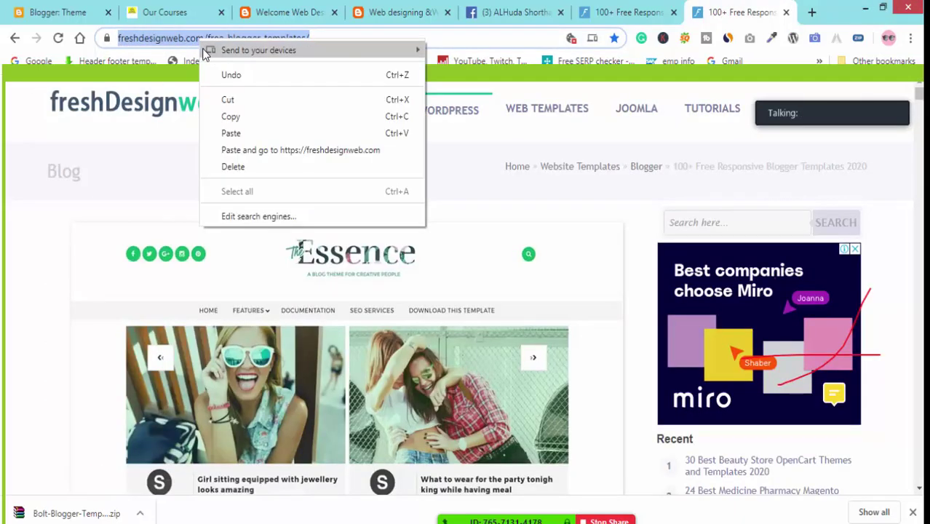
click(229, 117)
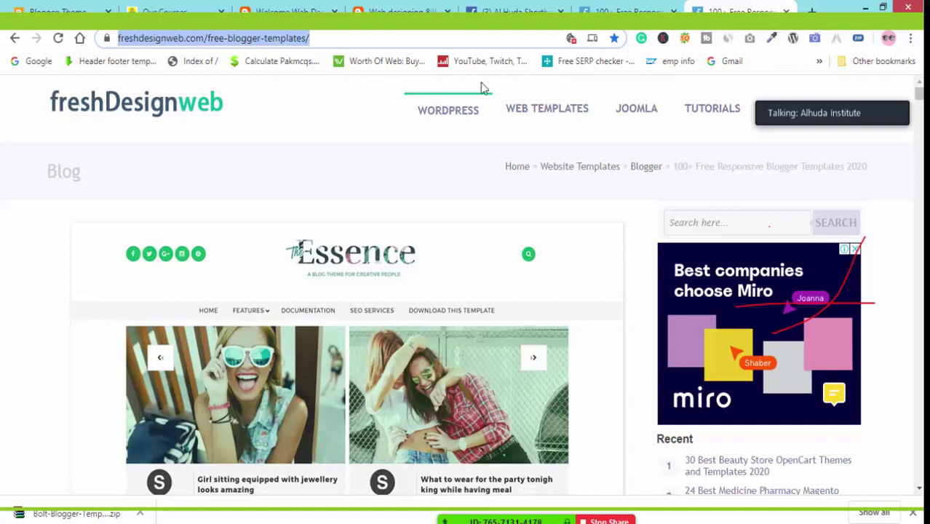
Find the template listed just before Sora One and open its more info / download page.
mouse_move(463, 125)
drag(920, 112, 919, 160)
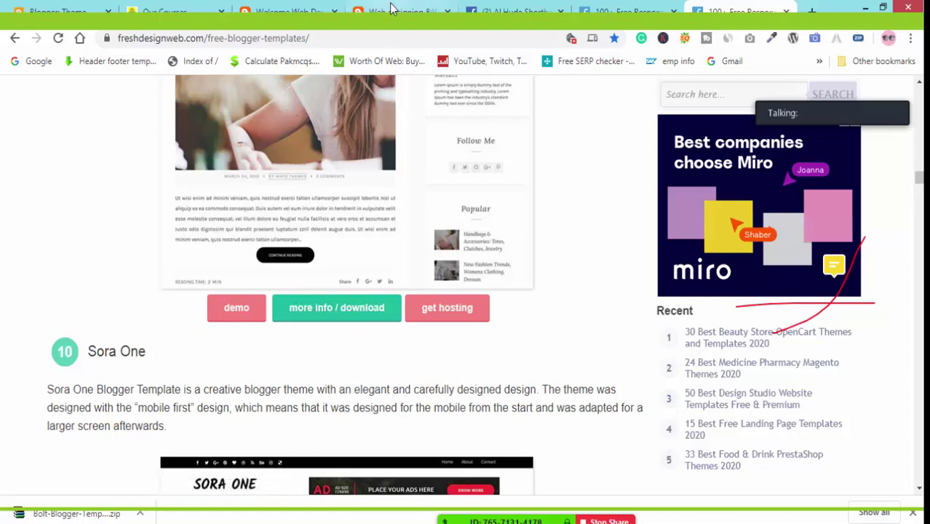
click(355, 314)
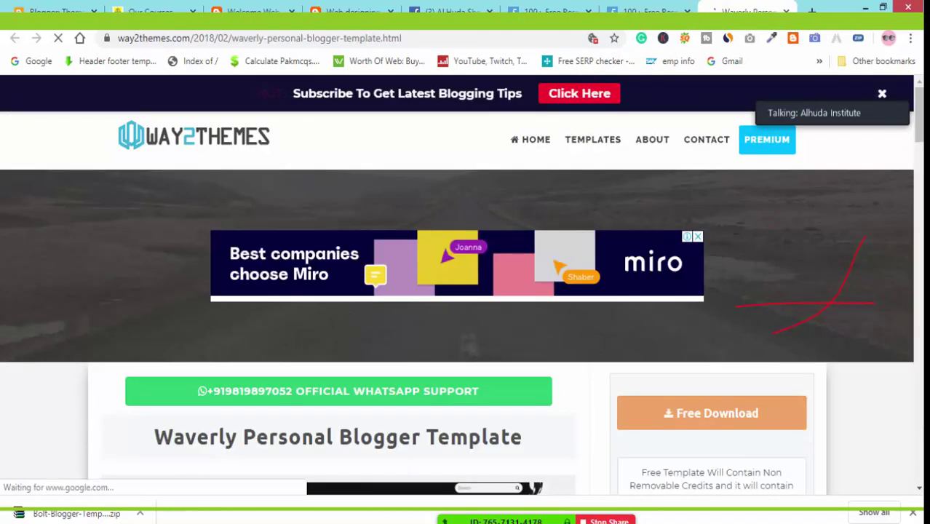
click(302, 493)
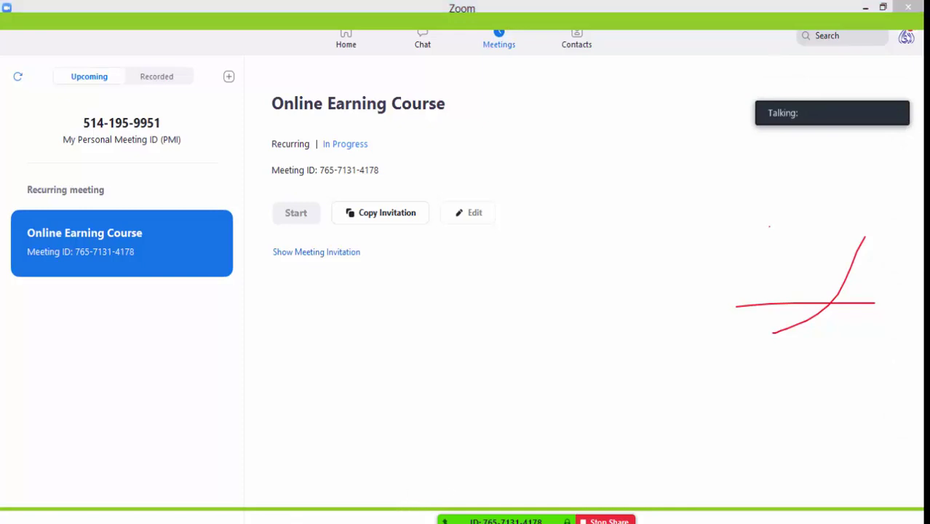
click(385, 509)
key(Escape)
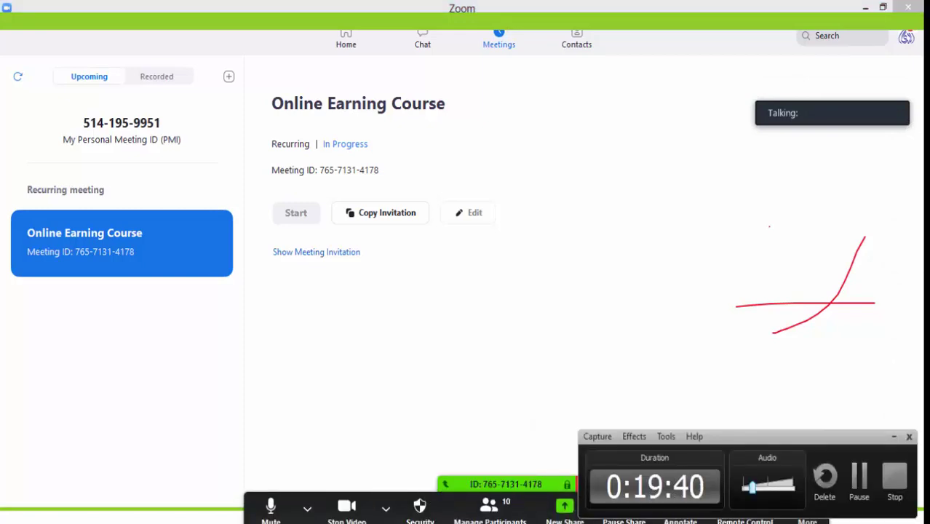
click(894, 437)
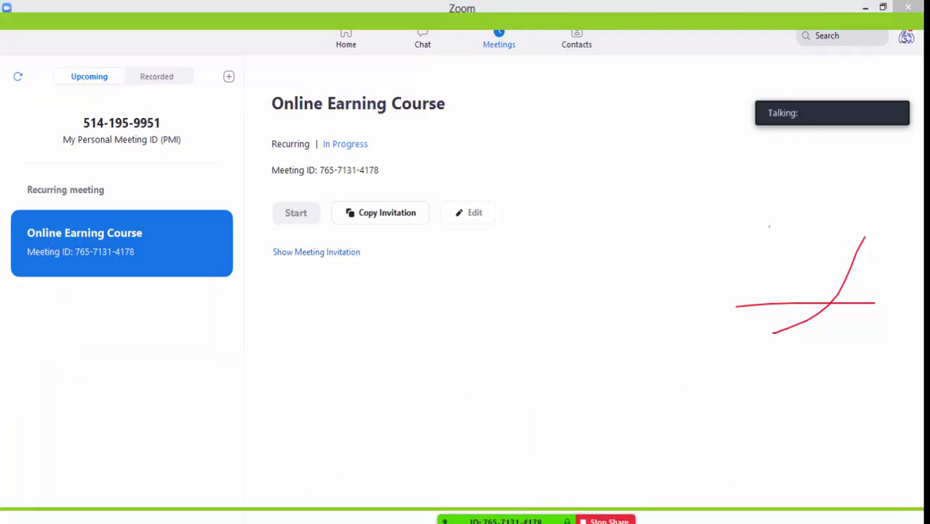
key(alt+Tab)
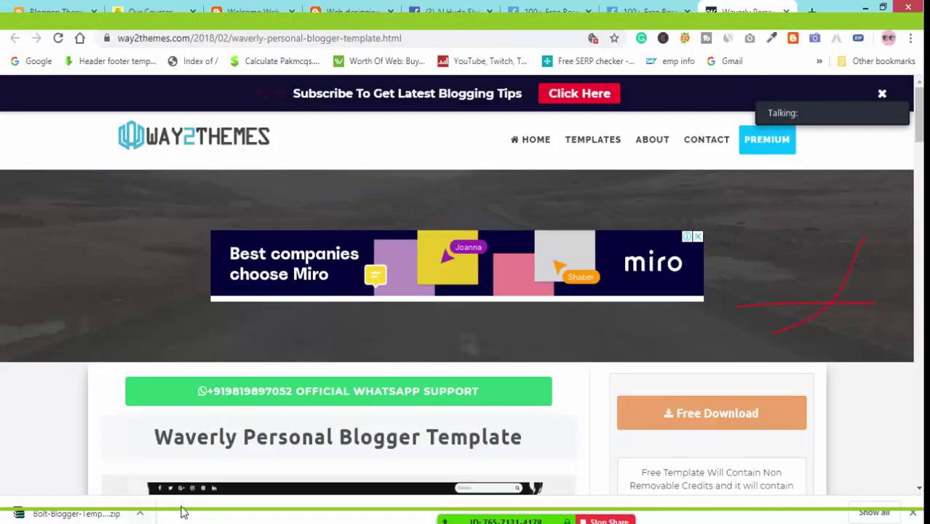
Shift the Zoom shared-area frame to uncover the browser tabs, and look through the Waverly Personal Blogger Template page.
click(408, 32)
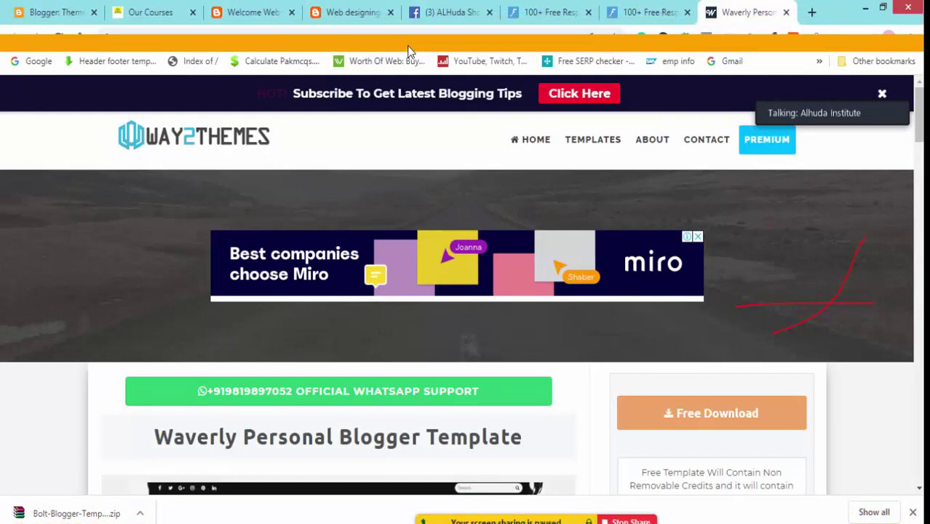
click(408, 47)
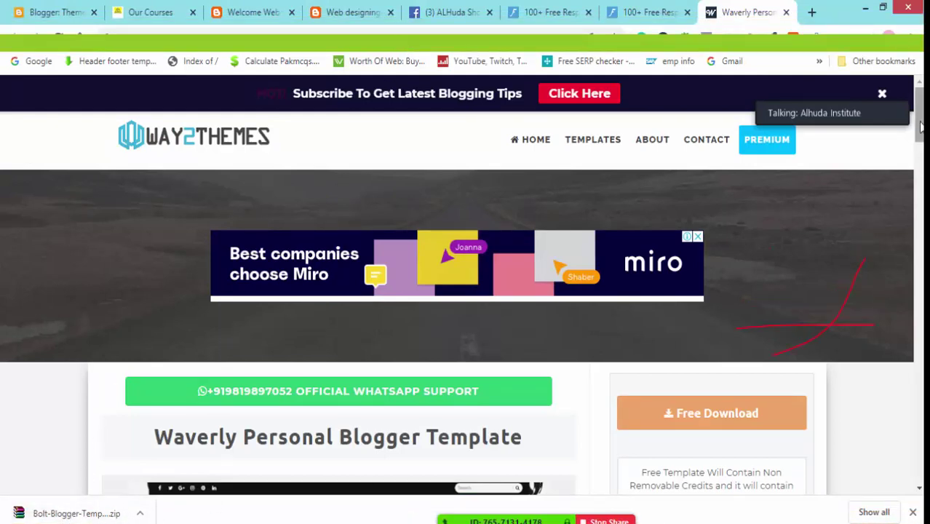
drag(920, 130, 920, 187)
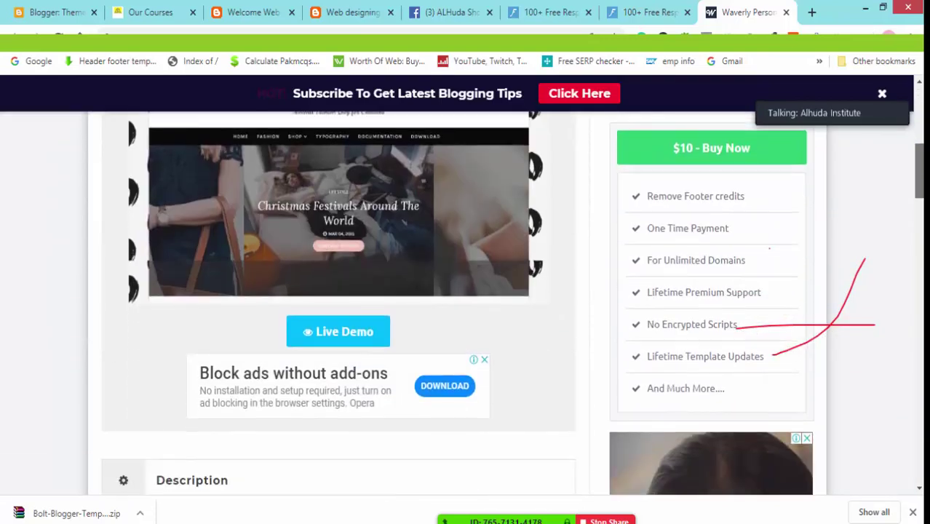
scroll(466, 291, down, 3)
scroll(466, 291, up, 10)
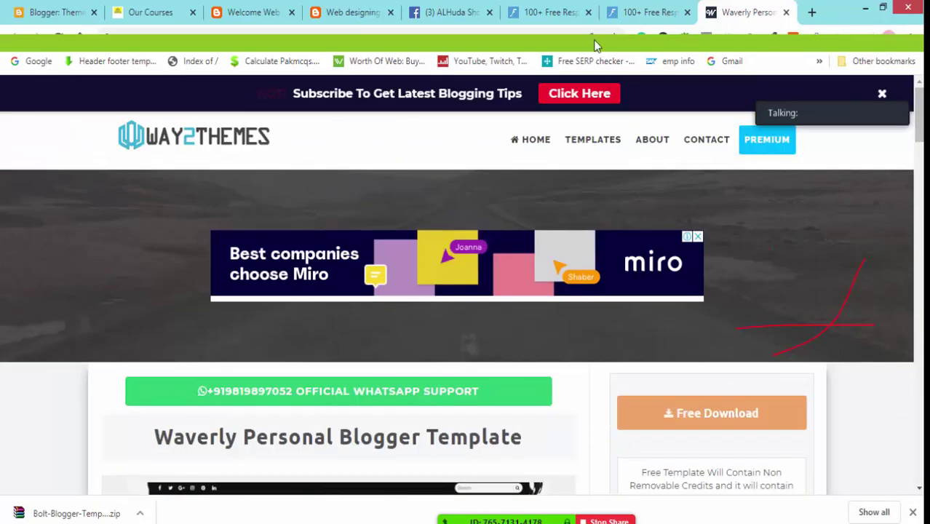
Return to the free Blogger templates list, browse its entries, and open the more info / download page of Sora One.
click(626, 7)
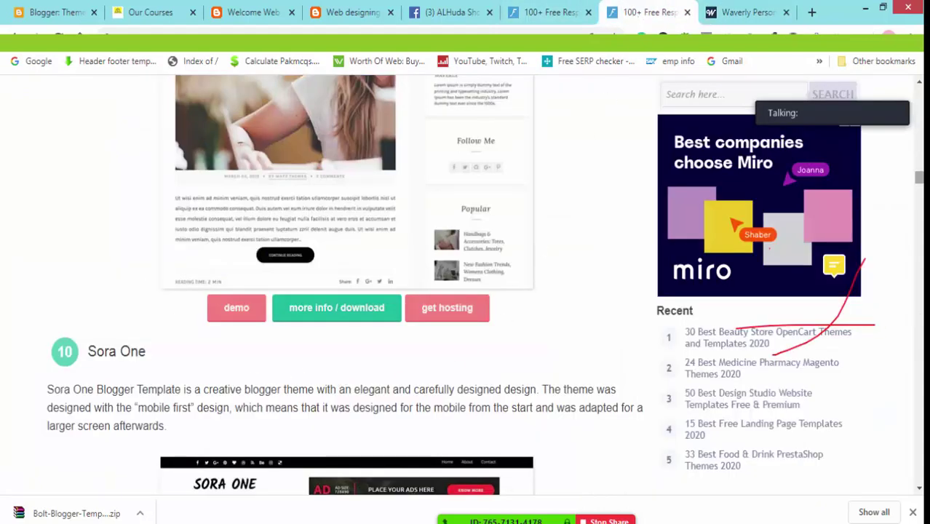
scroll(347, 291, up, 20)
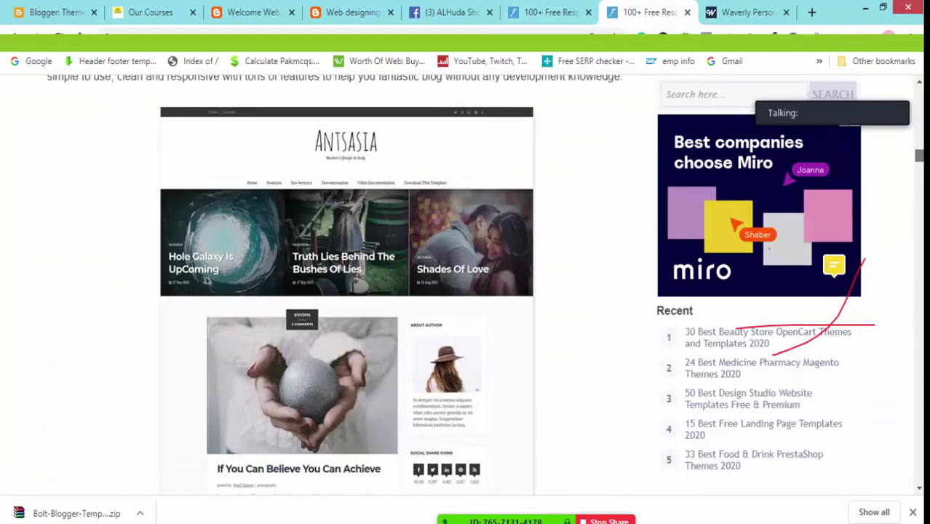
scroll(347, 291, up, 2)
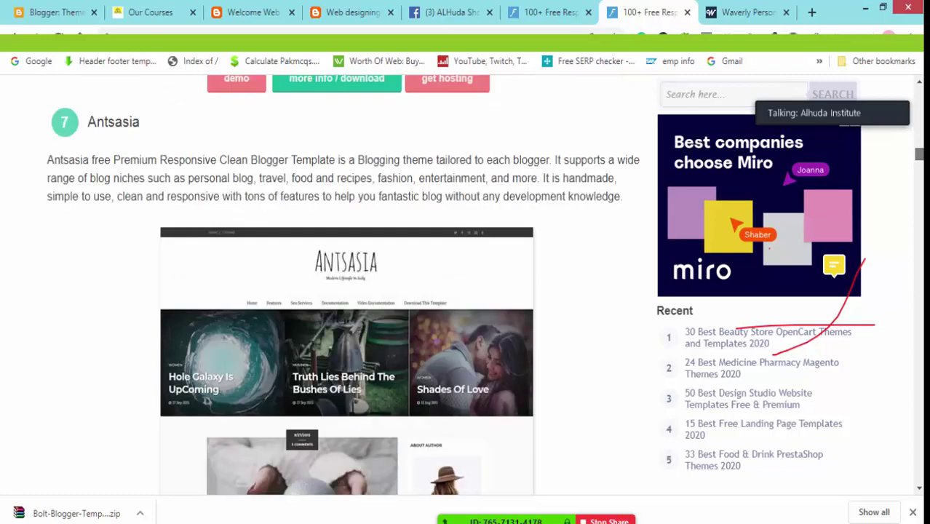
scroll(347, 291, down, 15)
scroll(347, 292, down, 20)
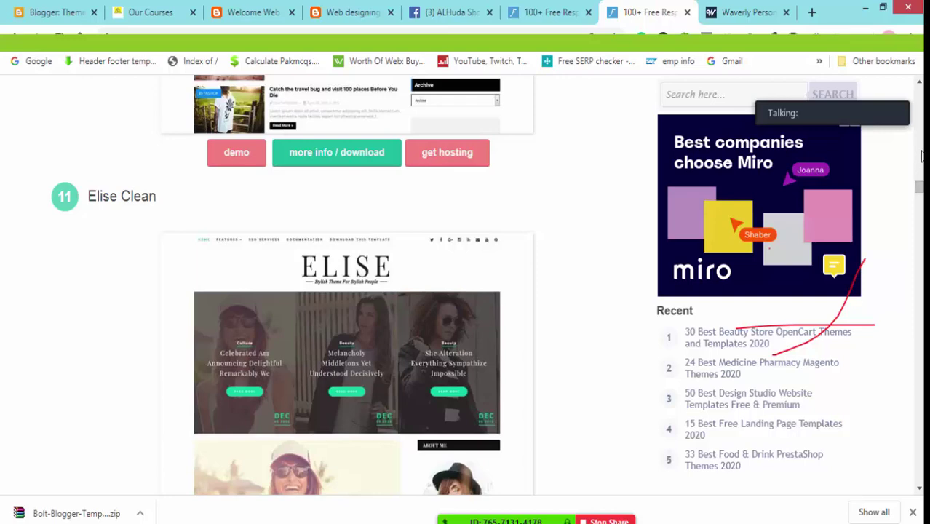
scroll(919, 84, up, 5)
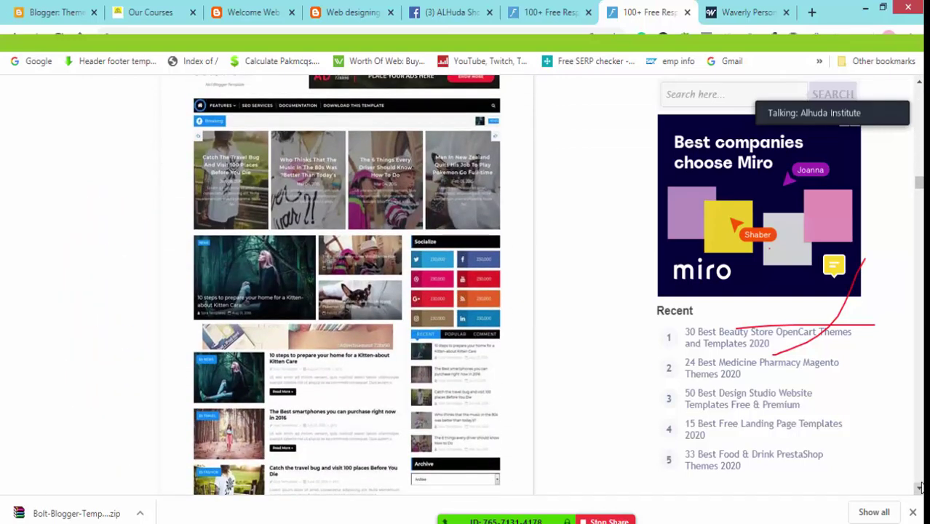
scroll(383, 192, down, 5)
click(359, 149)
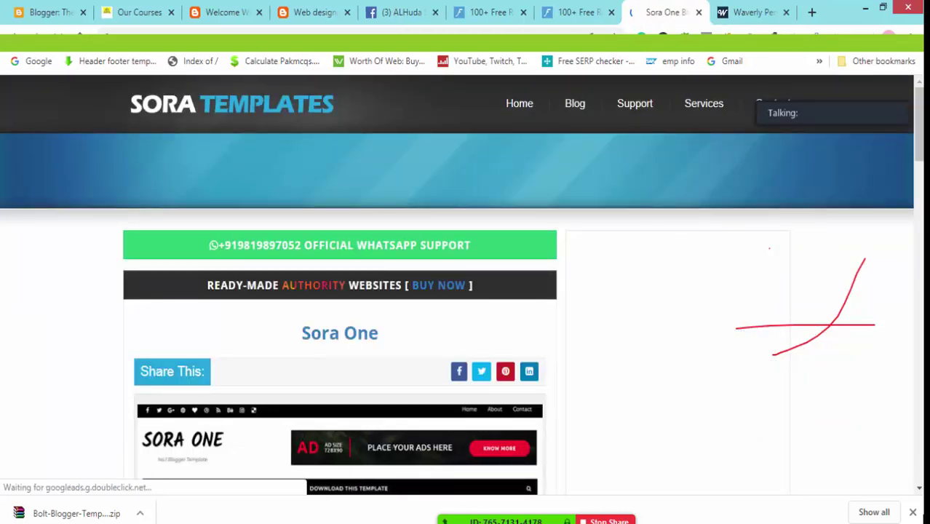
Try twice to download the free version of the Sora One template, closing the opened Box page each time.
scroll(466, 291, down, 5)
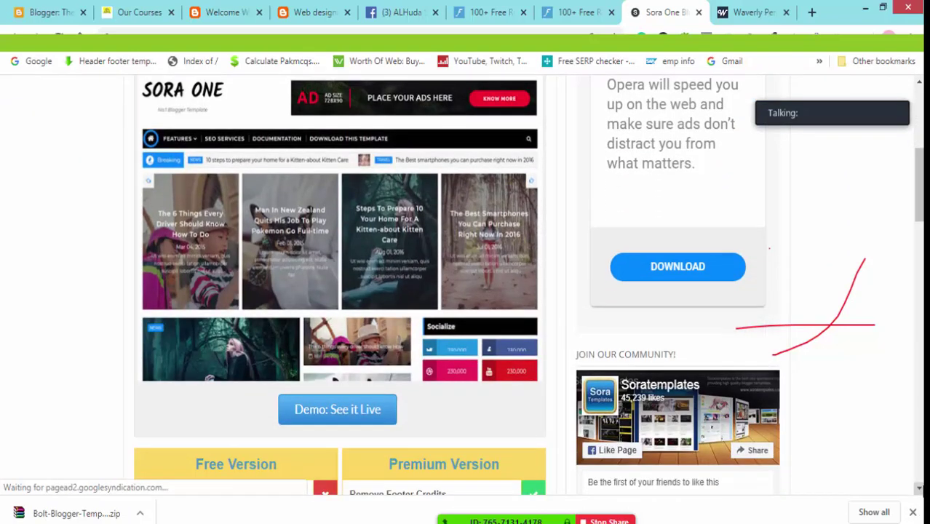
scroll(466, 284, down, 4)
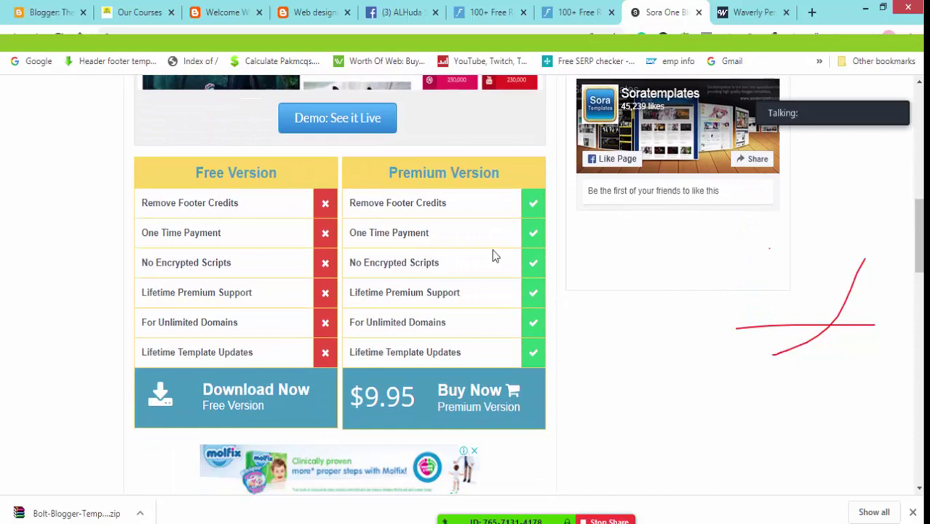
click(233, 401)
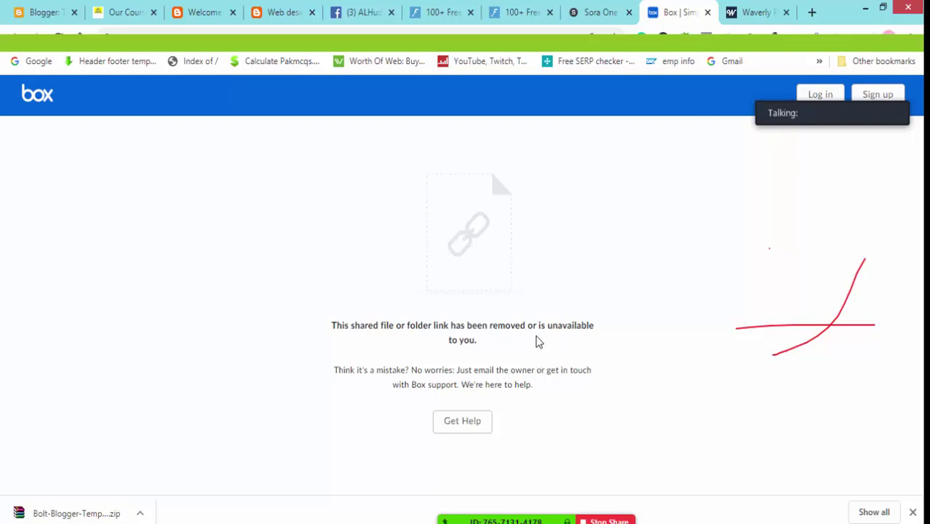
click(708, 12)
click(268, 395)
click(707, 13)
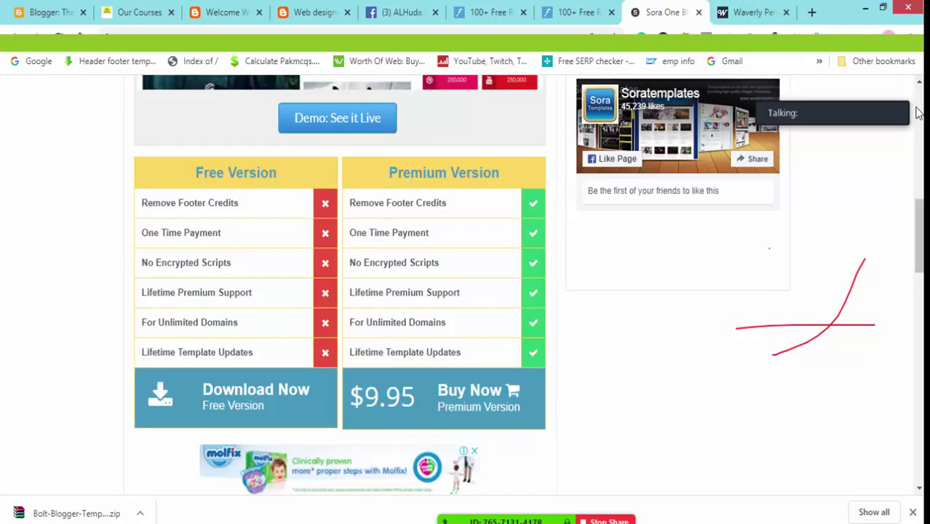
Close the Sora One and Waverly template pages and go back to the Sora One entry in the templates list.
scroll(919, 112, up, 10)
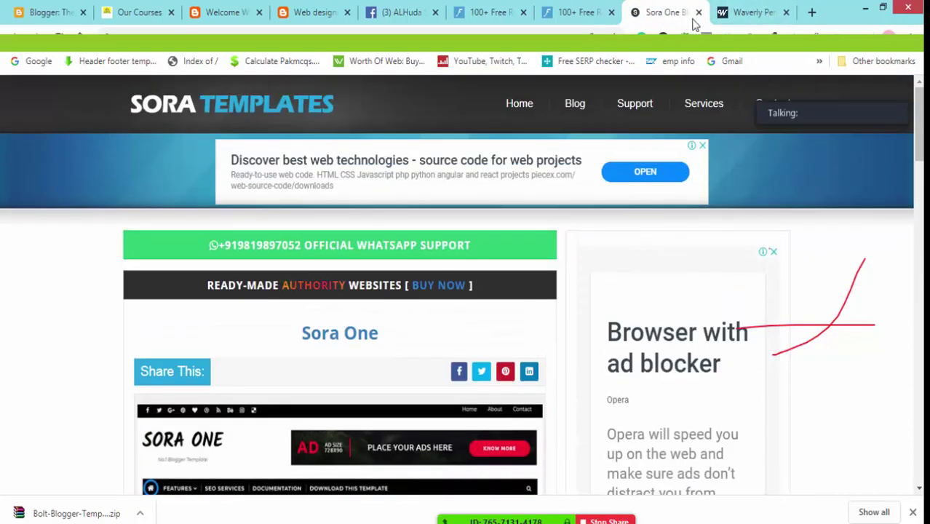
click(699, 13)
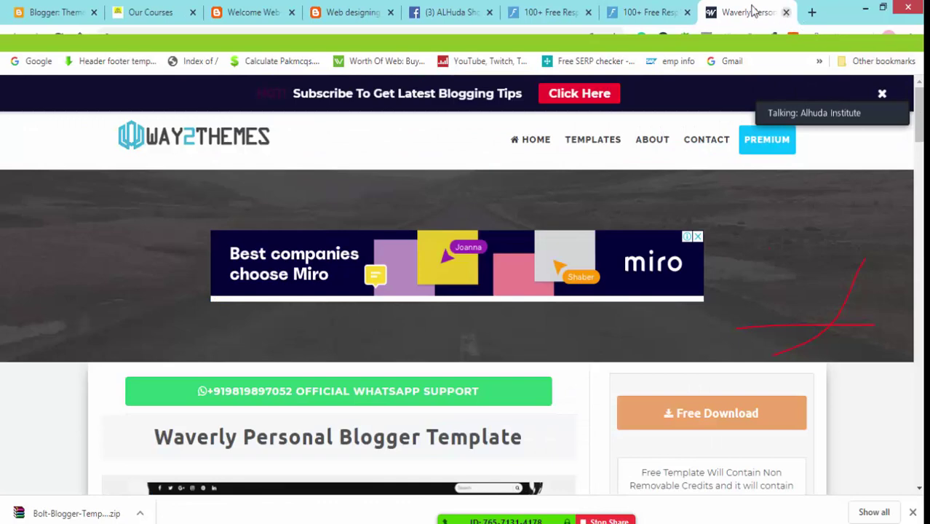
click(787, 12)
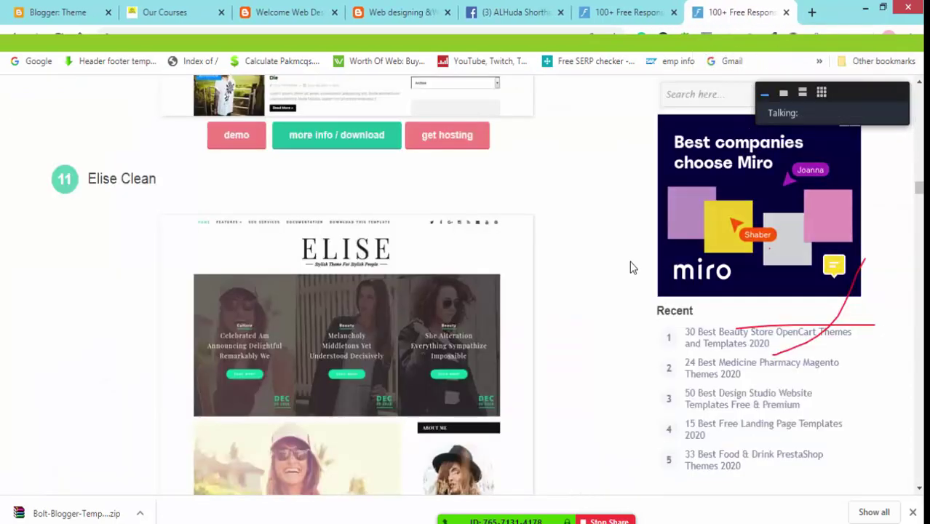
scroll(921, 145, up, 10)
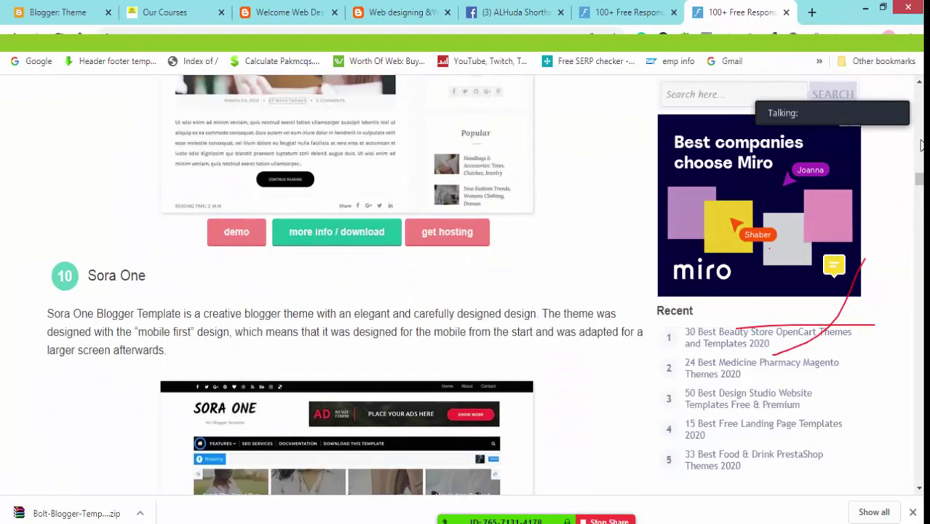
Go back up the free Blogger templates list to the Lily Fashion entry and open its more info / download page.
scroll(921, 146, up, 10)
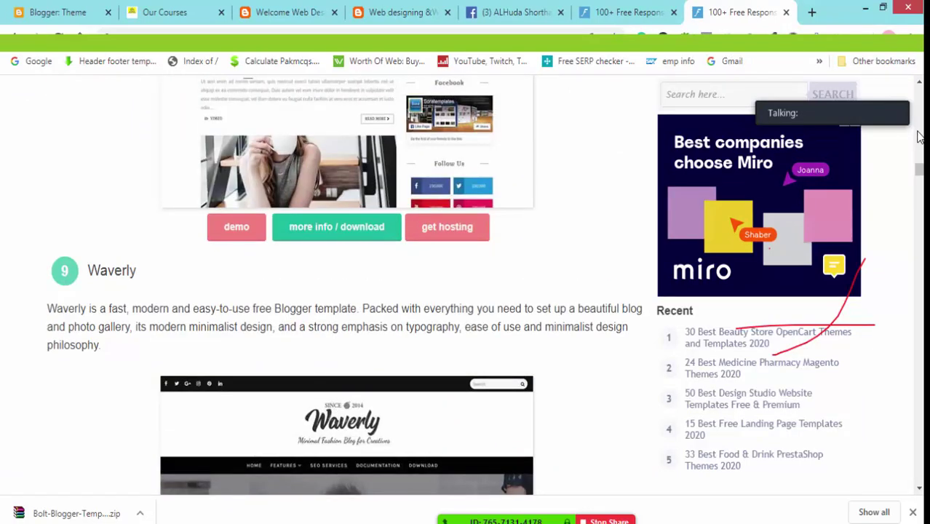
scroll(920, 137, up, 5)
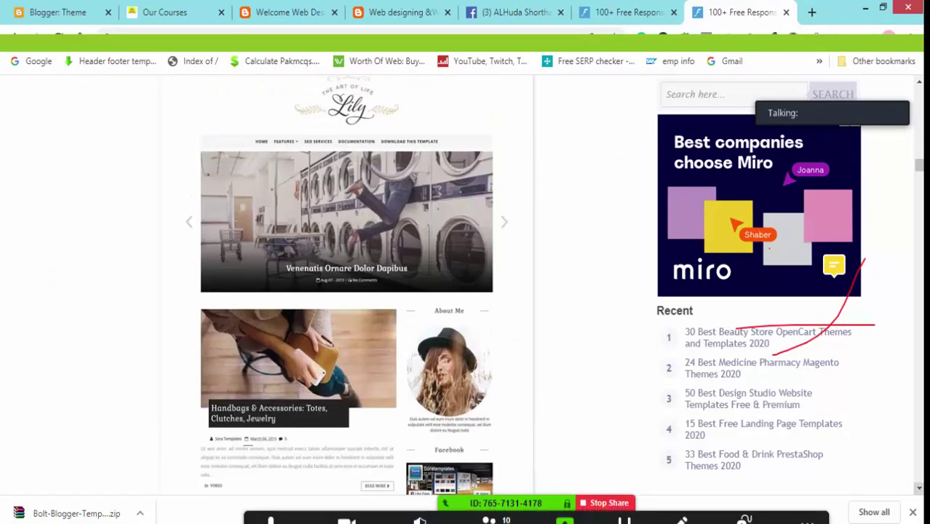
click(921, 488)
click(921, 489)
click(920, 488)
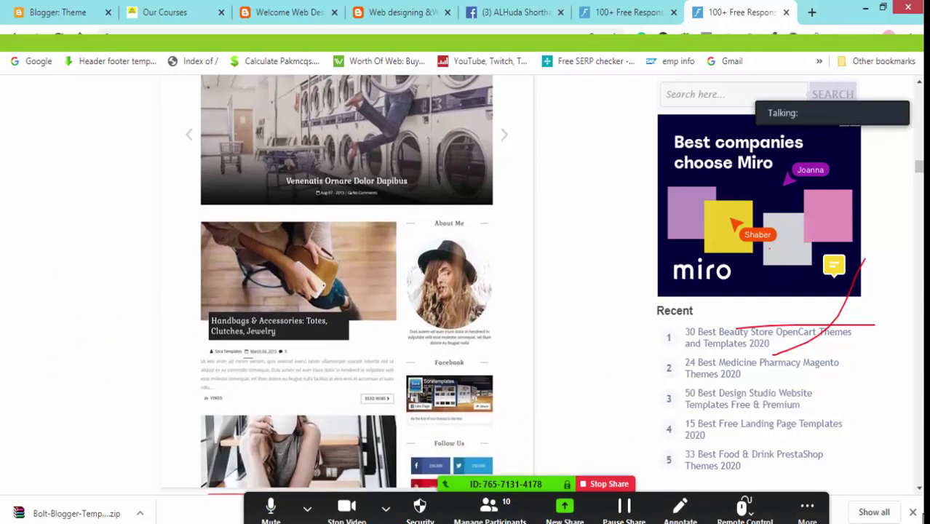
scroll(367, 394, down, 2)
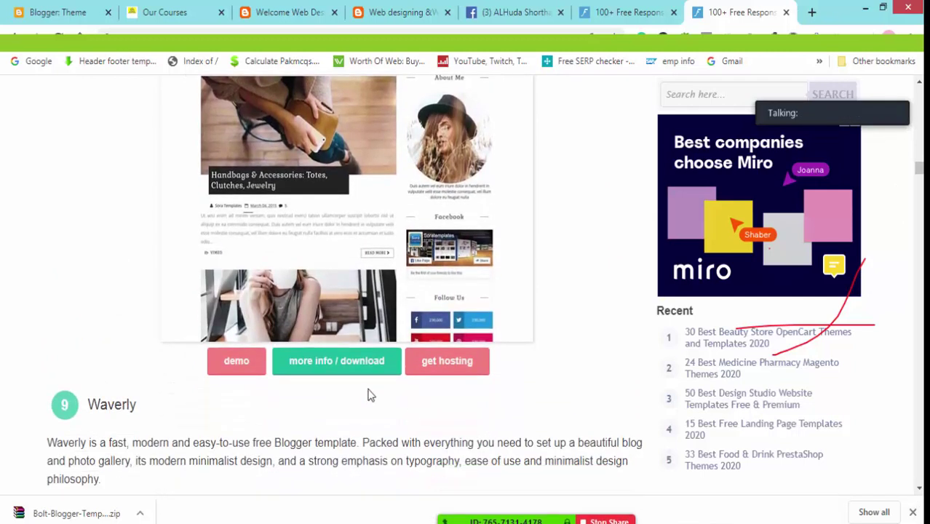
click(348, 372)
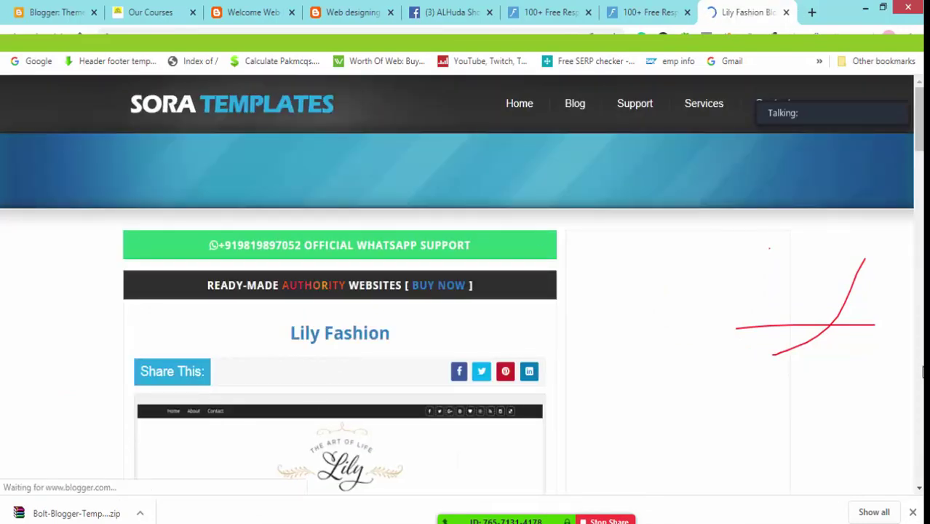
Try to download the free version of the Lily Fashion template, and close the opened Box page and the template page.
scroll(923, 372, down, 4)
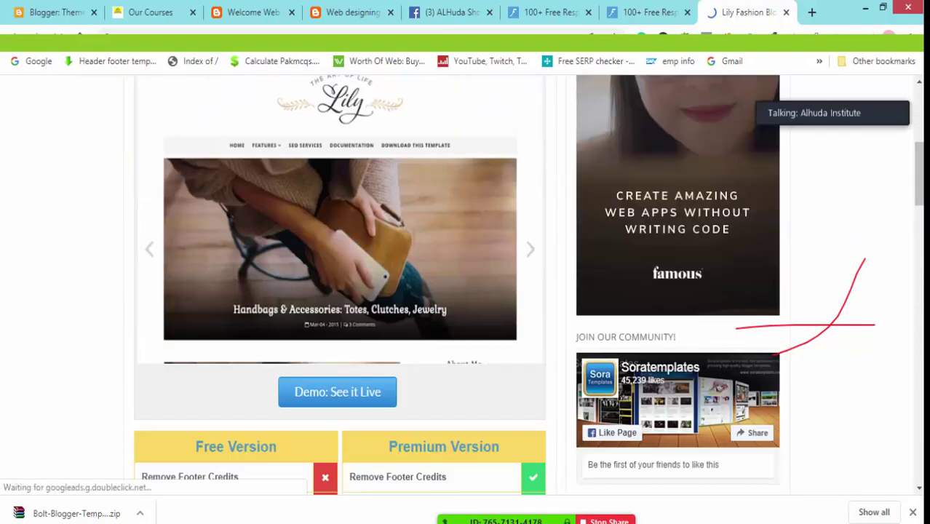
scroll(340, 292, down, 5)
click(245, 307)
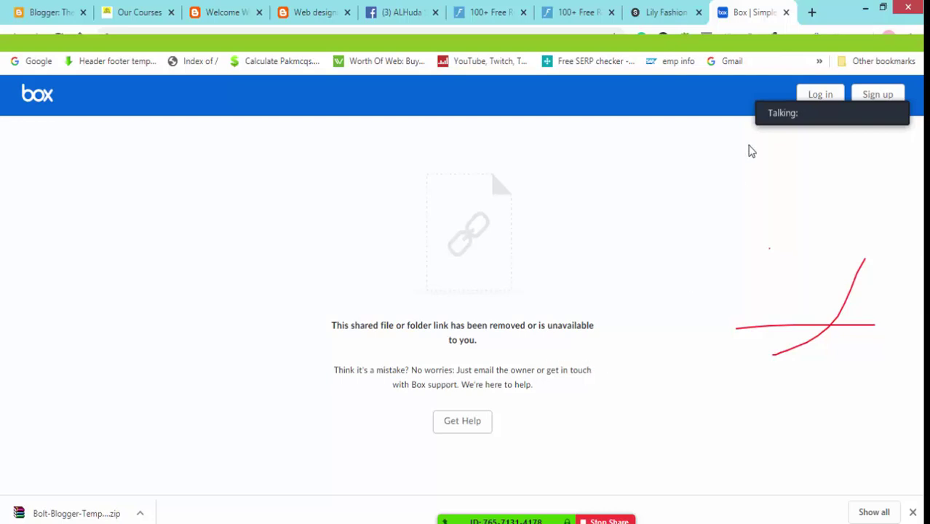
click(785, 12)
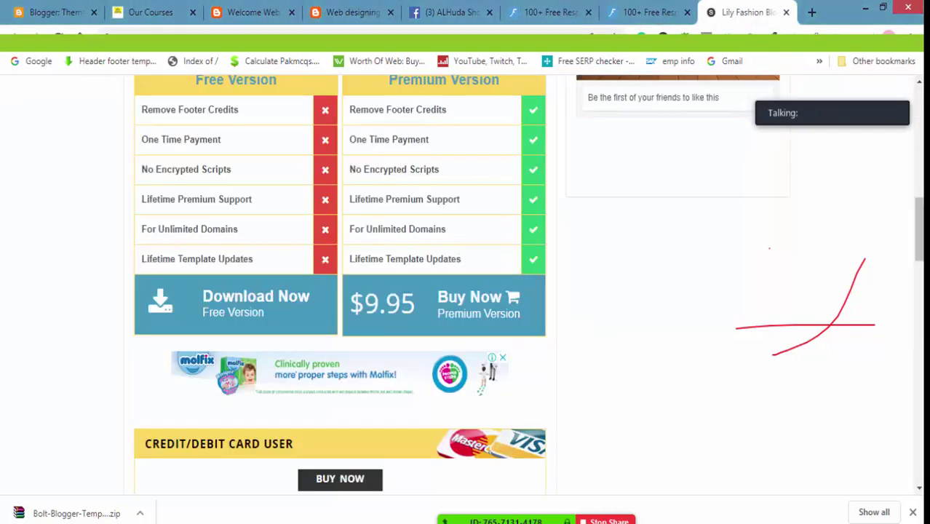
scroll(726, 76, up, 9)
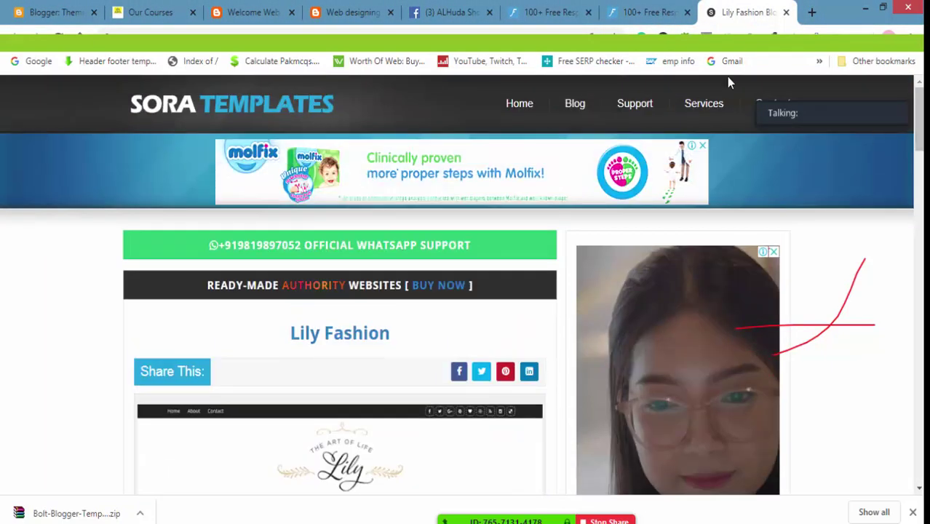
click(786, 12)
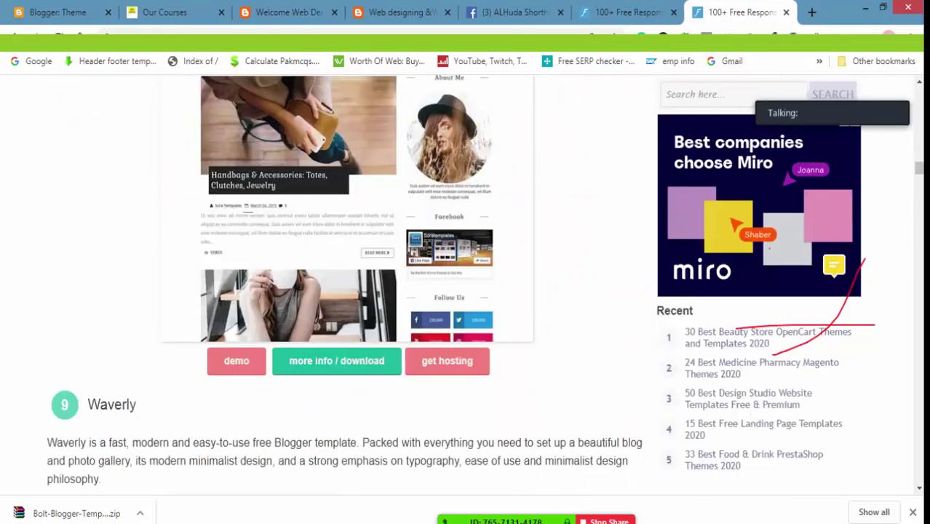
Browse further down the templates list and open the more info / download page of the entry just before Freelancer Blogger Theme.
scroll(347, 284, down, 20)
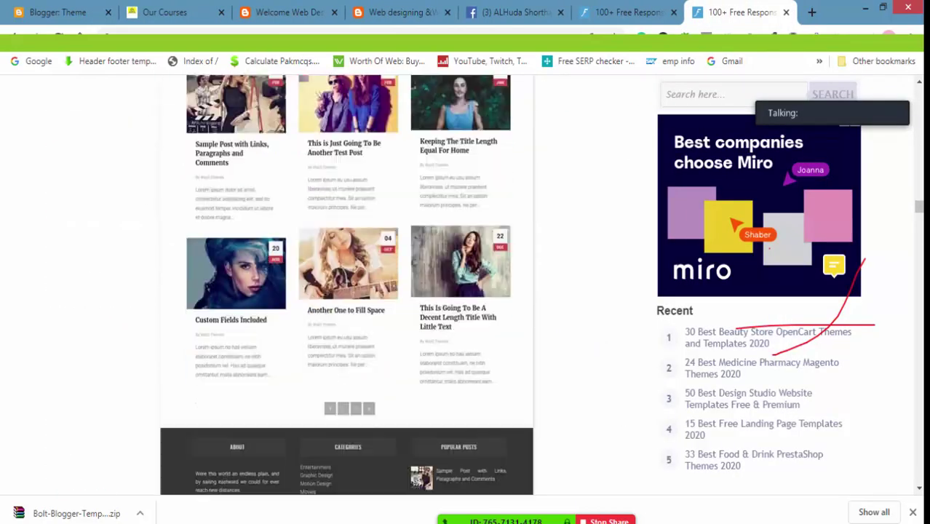
scroll(348, 284, down, 2)
scroll(347, 284, down, 12)
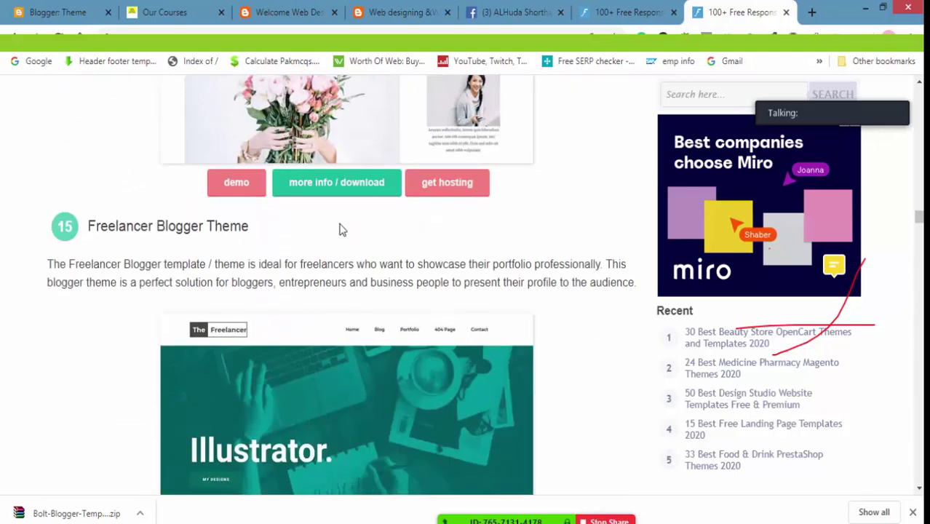
click(343, 183)
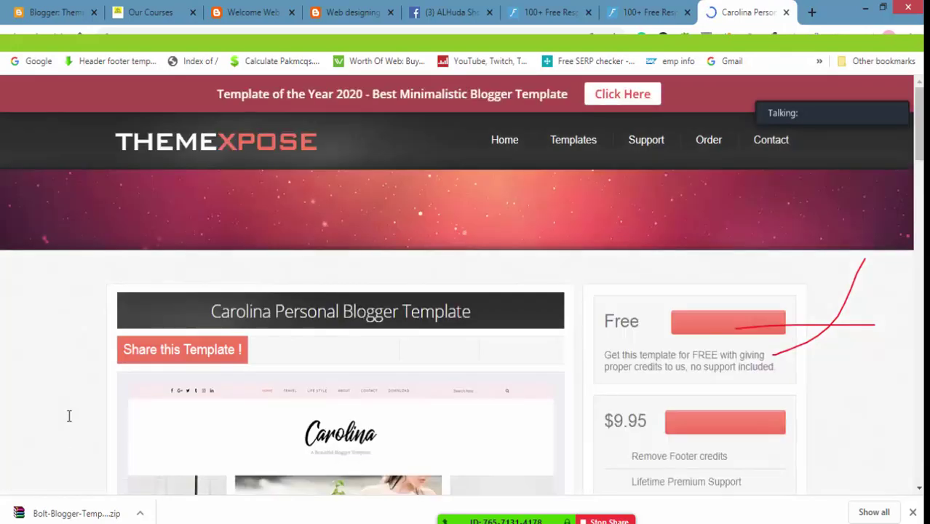
Download the free Carolina Personal Blogger Template, saving Carolina Template Free Version.zip in the BLOGGER THEME OR PLUNGINS folder.
scroll(770, 249, down, 6)
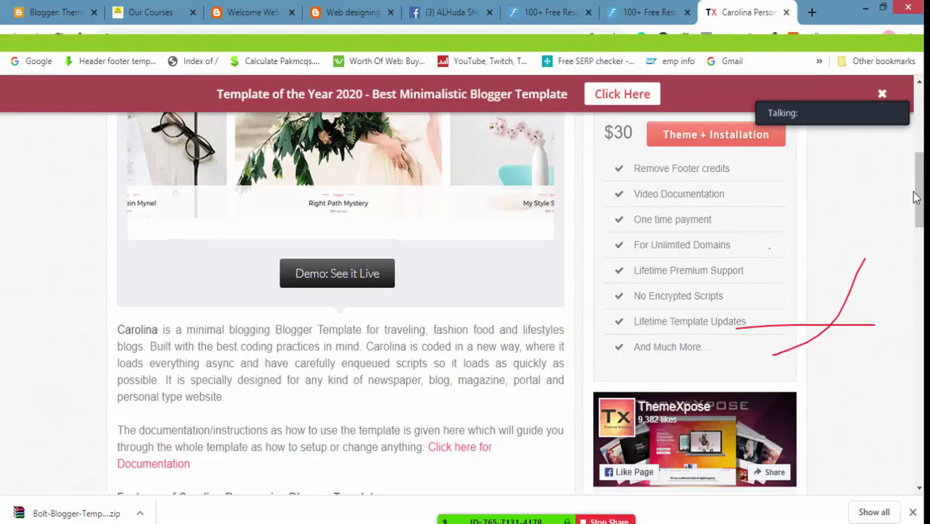
drag(919, 193, 922, 147)
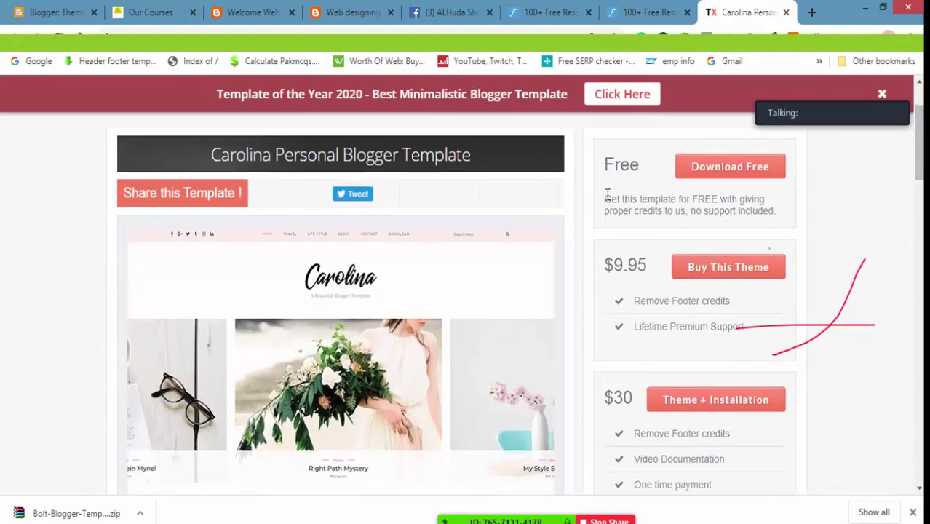
click(729, 171)
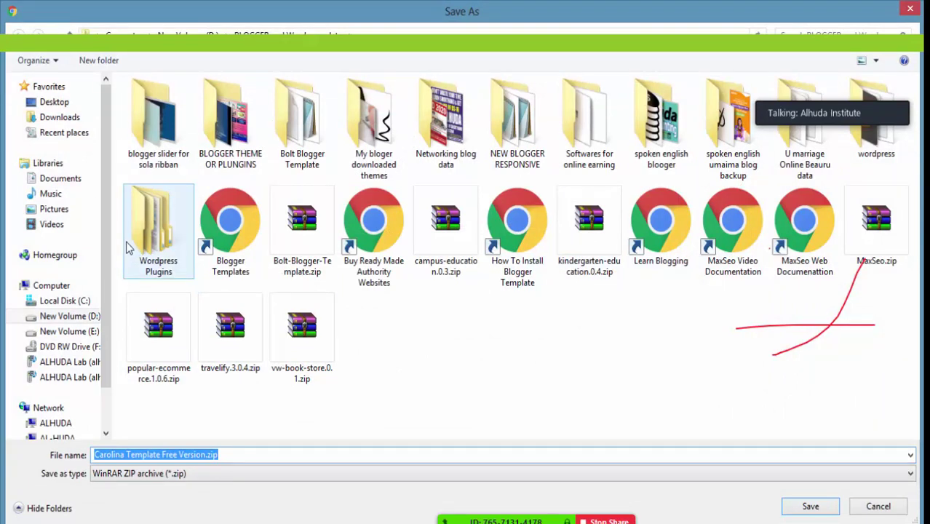
double_click(233, 142)
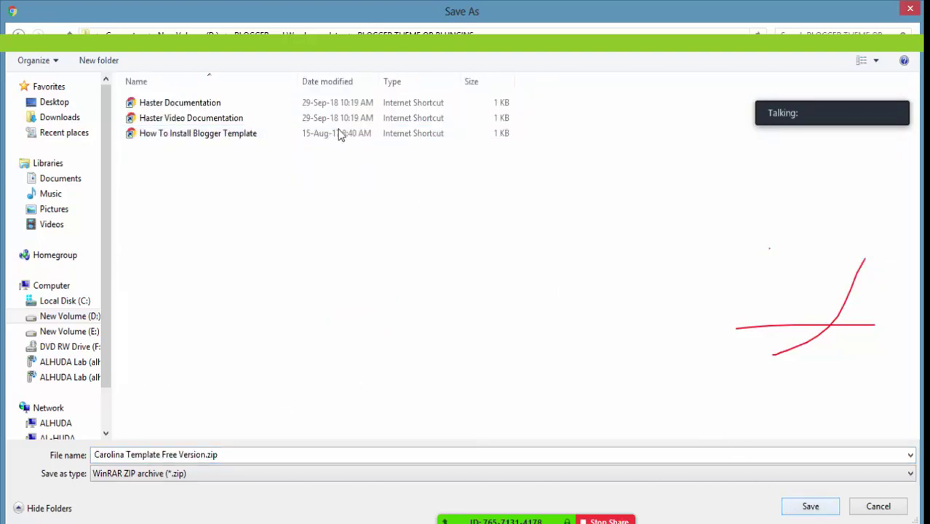
click(825, 506)
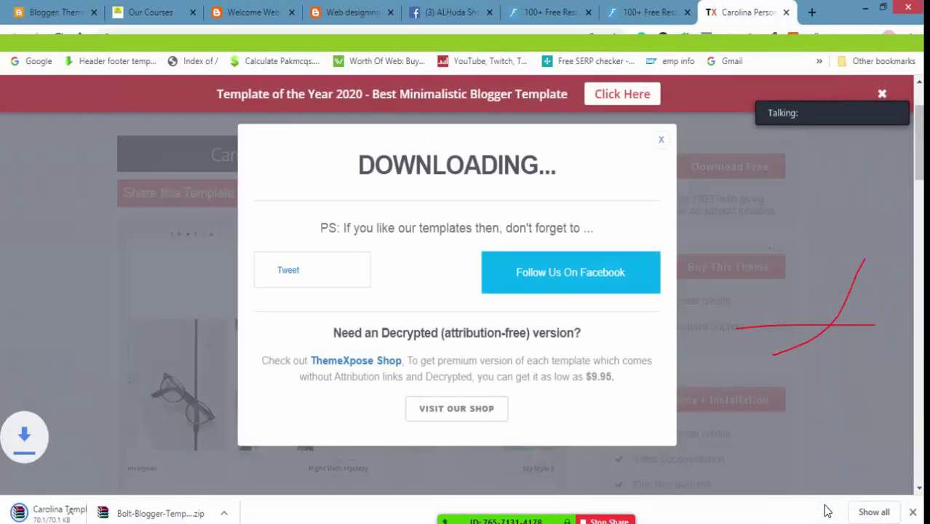
Show the downloaded Carolina template archive in its folder and extract it there.
click(140, 513)
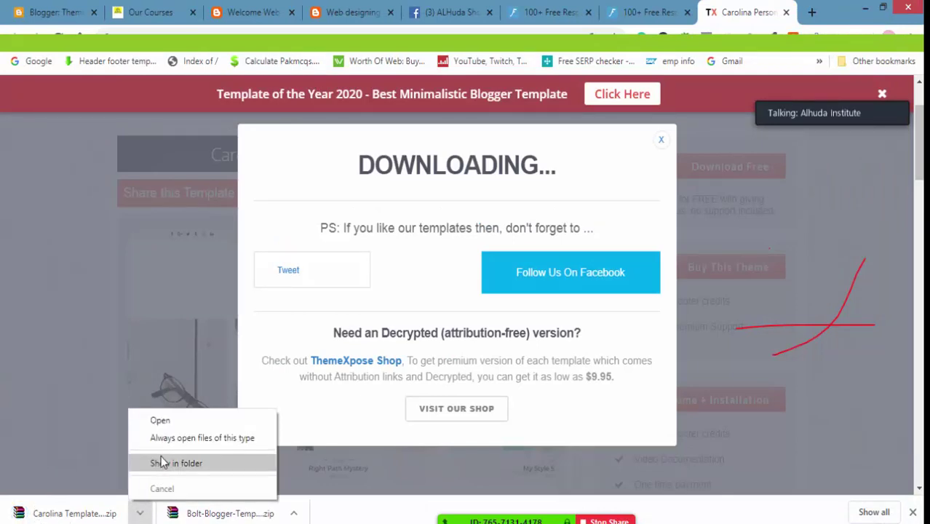
click(164, 464)
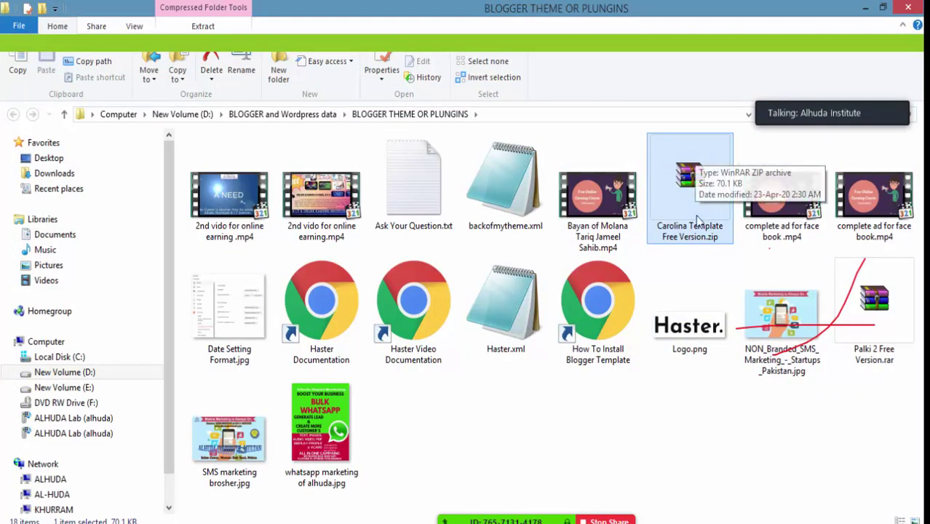
right_click(685, 198)
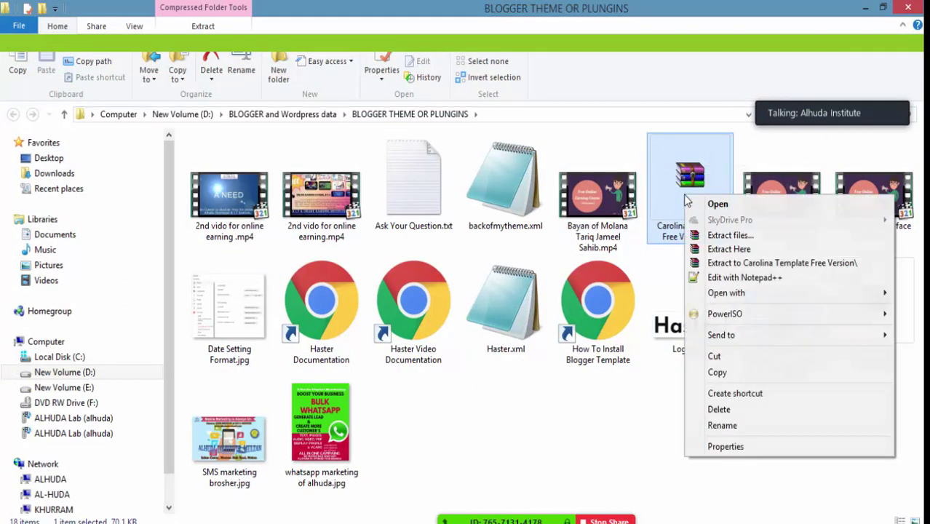
click(728, 249)
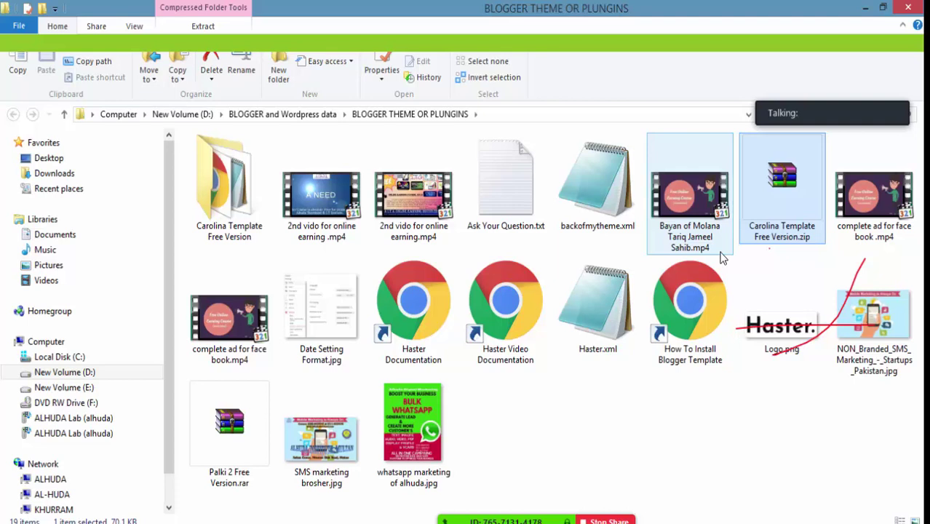
Open Carolina Template Free Version.xml from the extracted folder in Notepad and maximize its window.
double_click(231, 211)
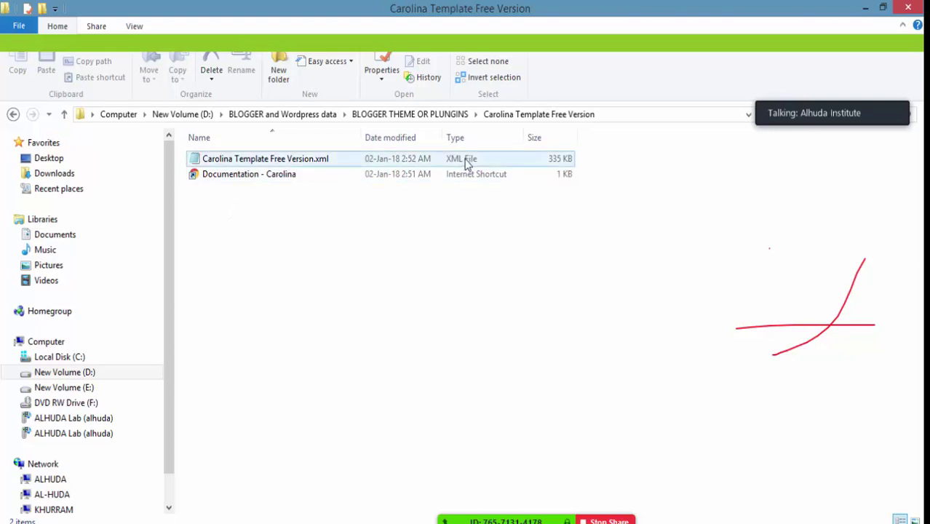
double_click(284, 164)
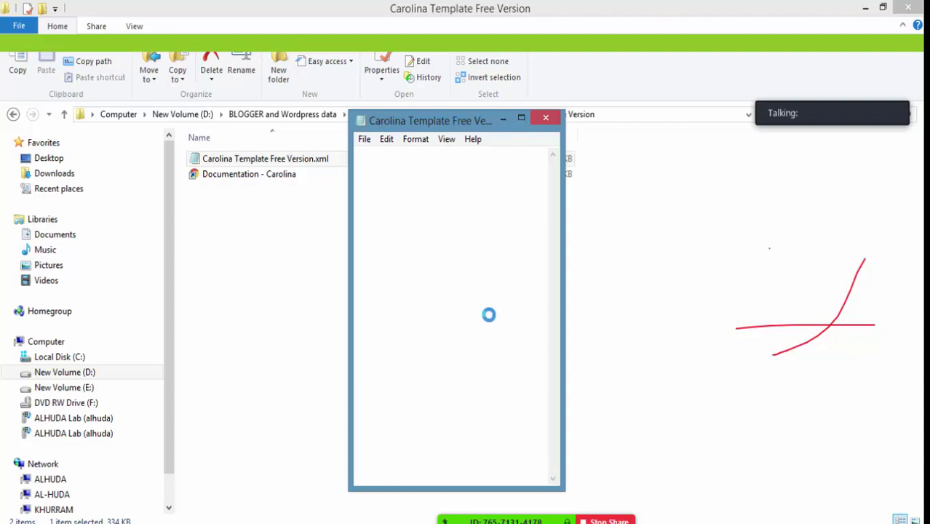
click(521, 118)
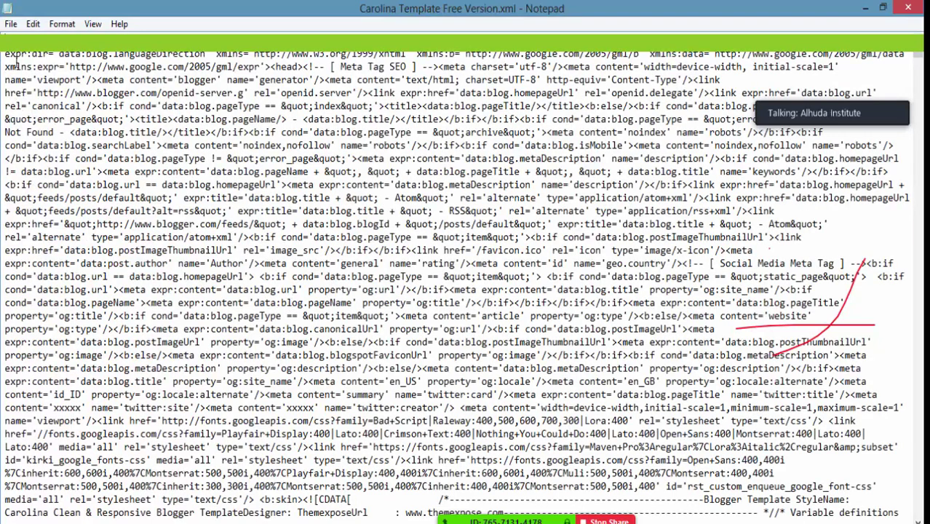
Select the entire code of the Carolina template XML file and copy it.
click(11, 24)
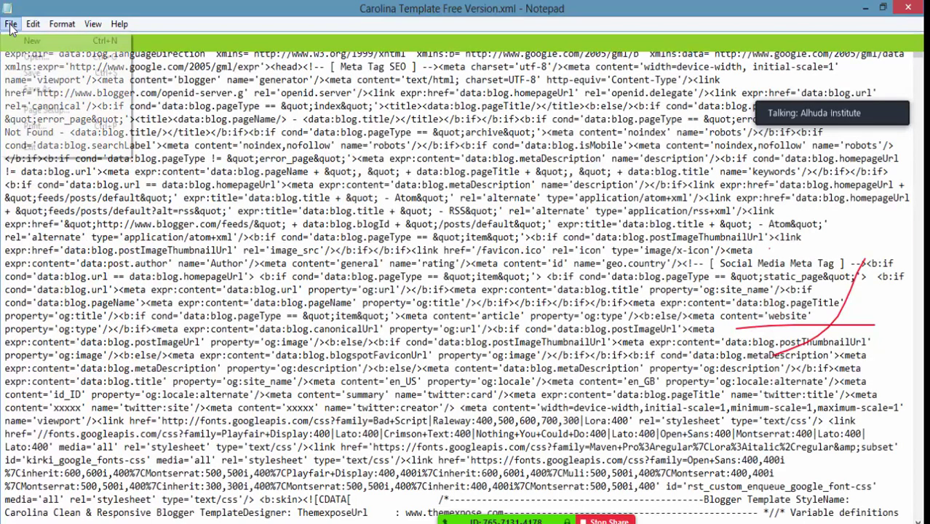
mouse_move(34, 25)
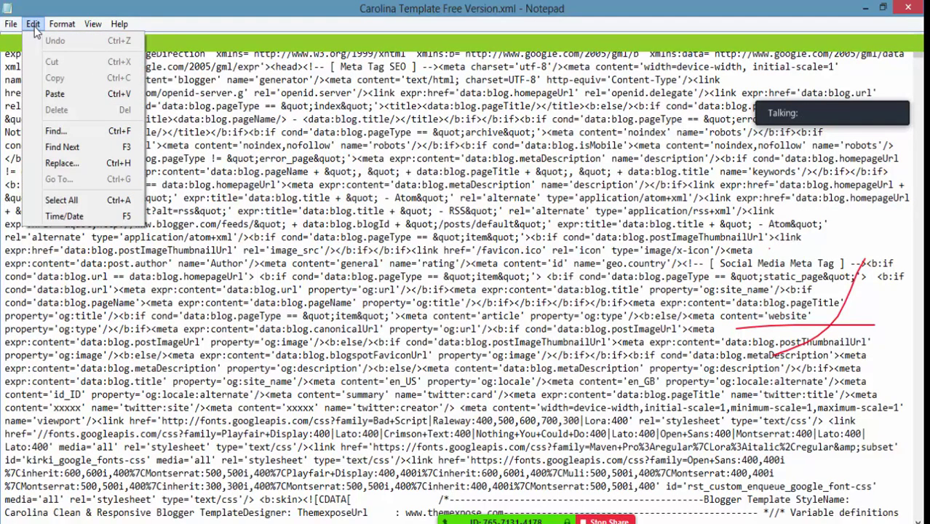
click(73, 200)
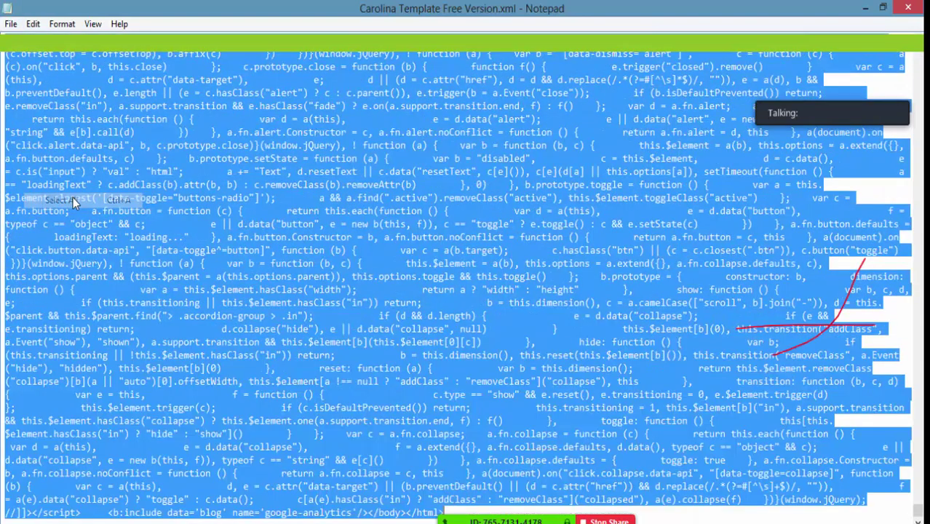
click(34, 24)
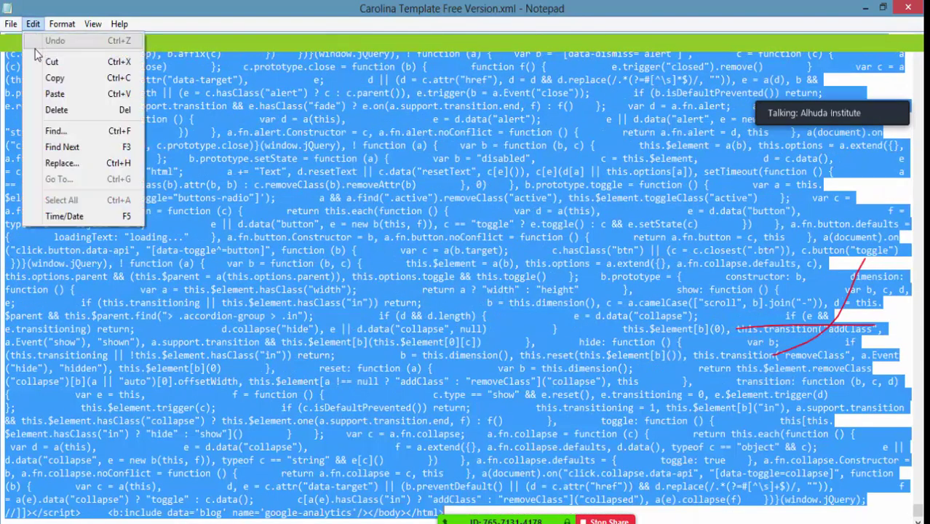
click(51, 82)
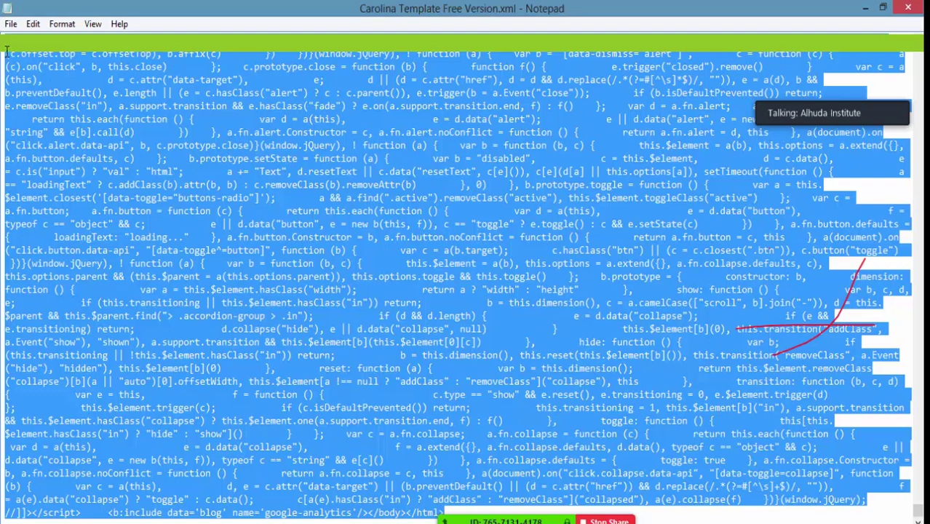
Close the Carolina XML file, its folder window and the download pop-up on the template page.
click(911, 9)
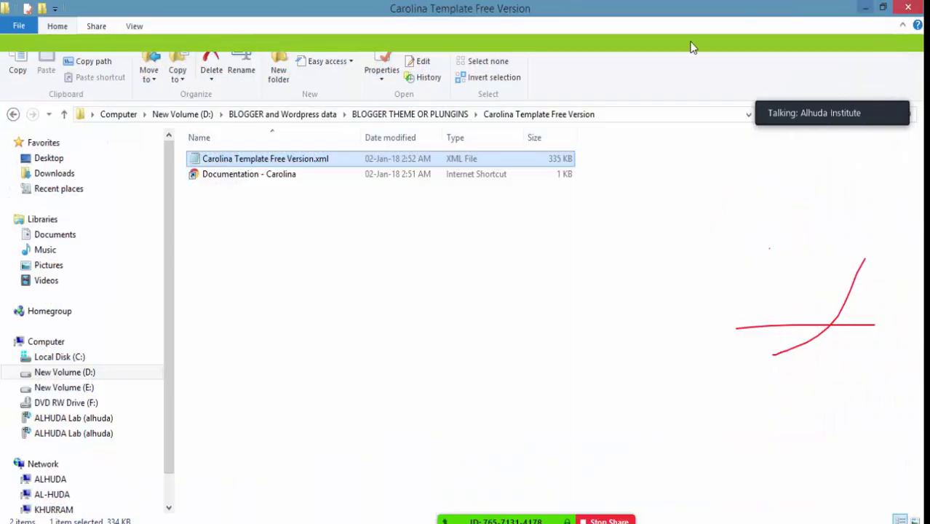
click(909, 8)
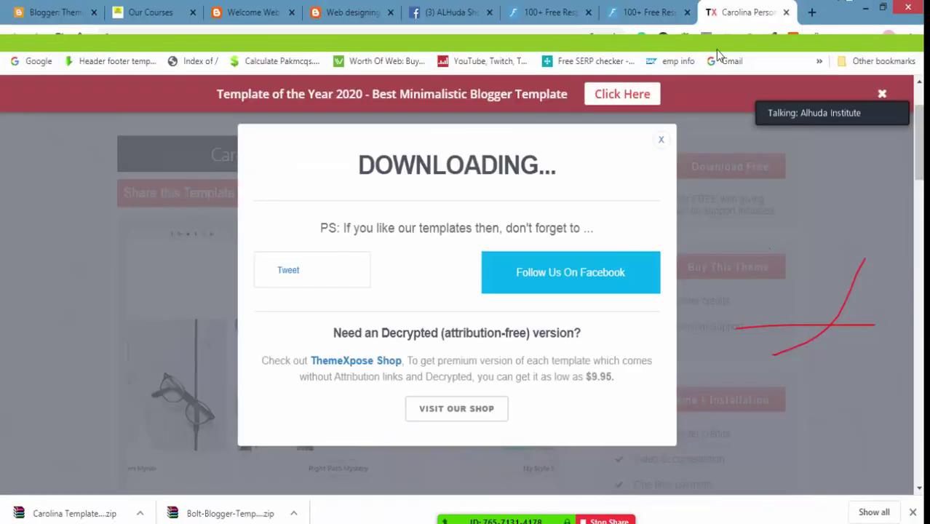
click(661, 140)
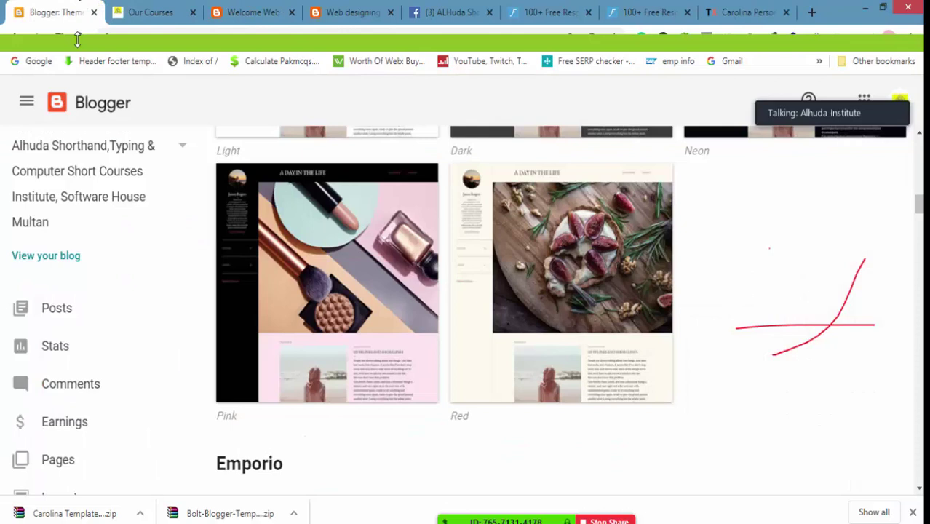
Switch to the Blogger Theme page, open the list of blogs and look through it for the blog to work on.
click(55, 11)
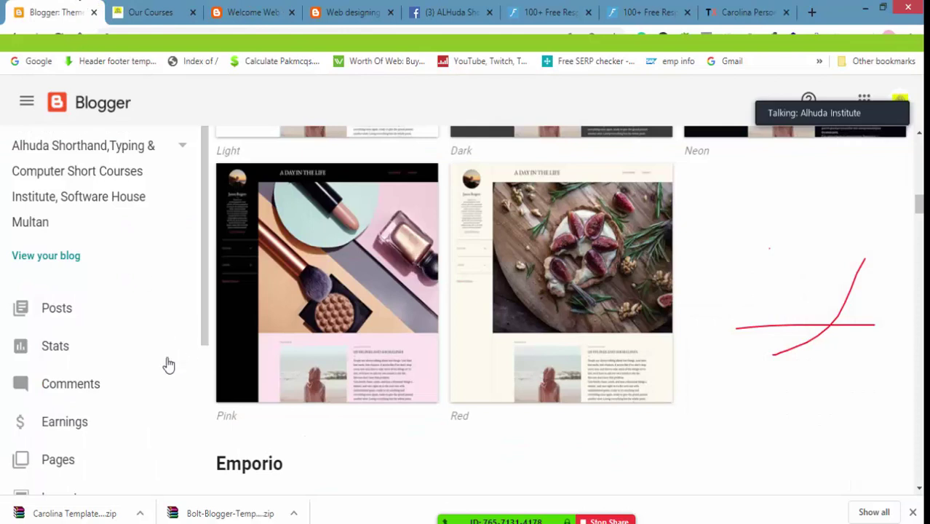
click(182, 147)
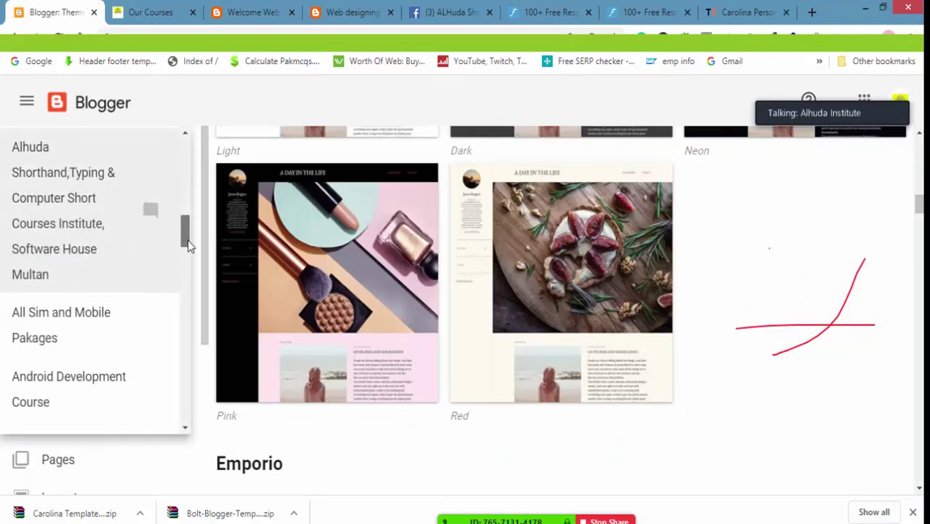
mouse_move(188, 240)
mouse_down()
mouse_move(182, 164)
mouse_move(225, 285)
mouse_move(230, 429)
mouse_move(234, 286)
mouse_up()
scroll(233, 270, up, 4)
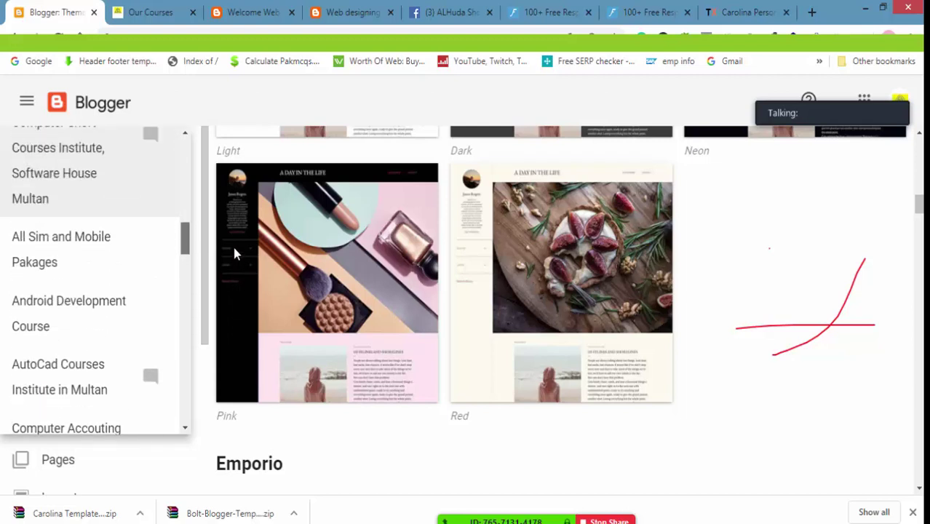
scroll(232, 243, up, 3)
scroll(228, 229, up, 6)
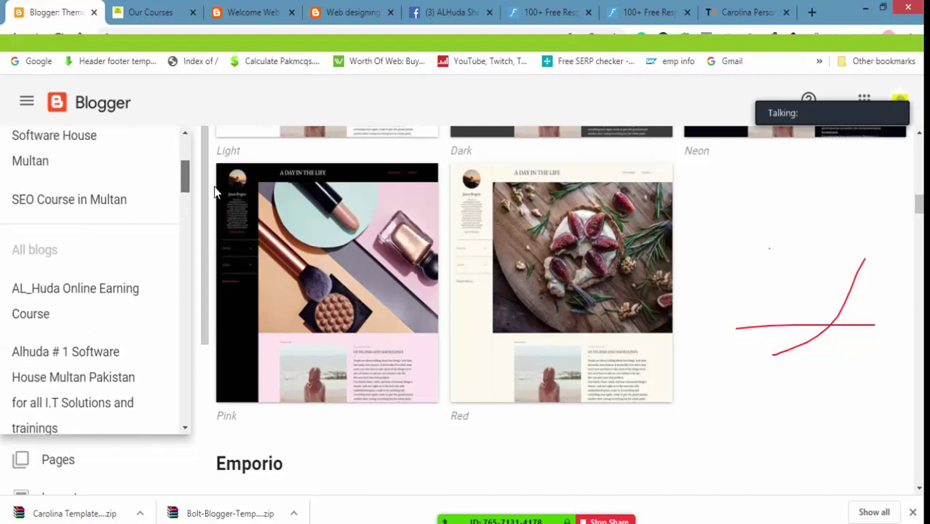
Start creating a new blog from the end of the blog list.
scroll(215, 188, up, 3)
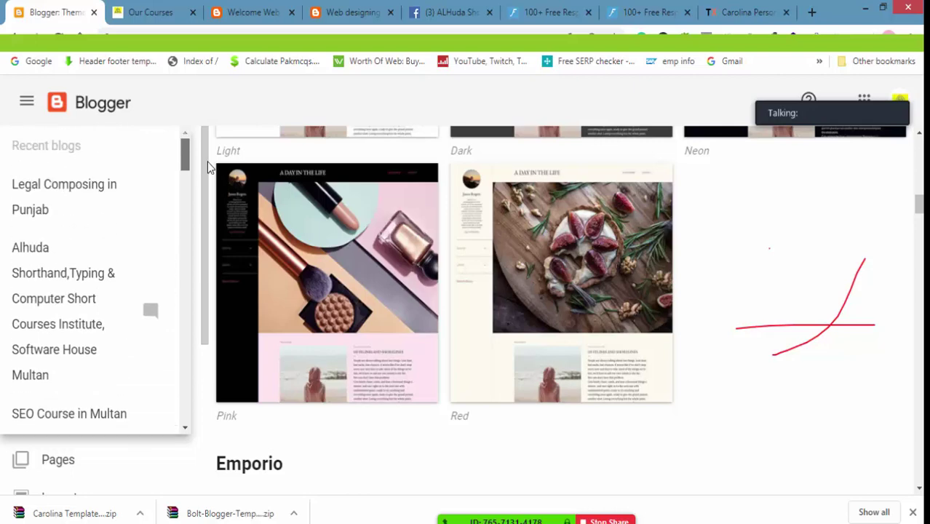
scroll(206, 160, down, 10)
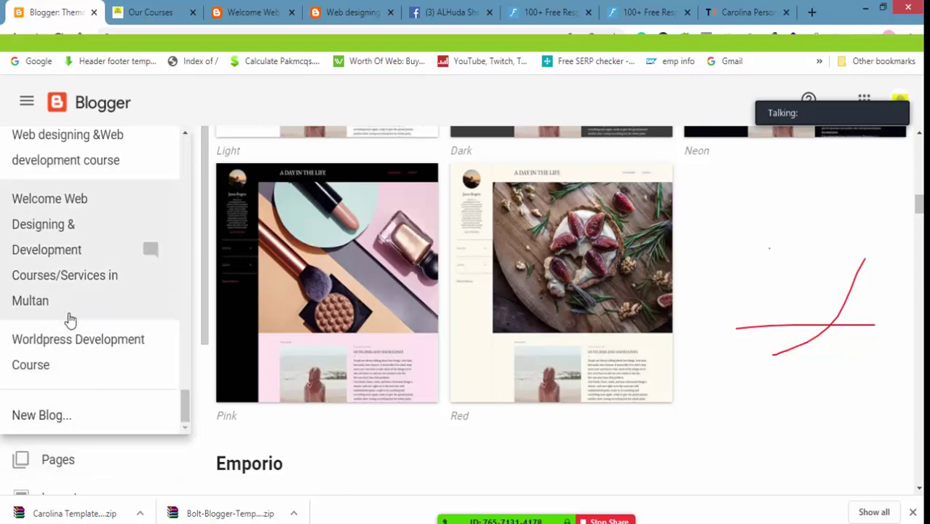
click(48, 420)
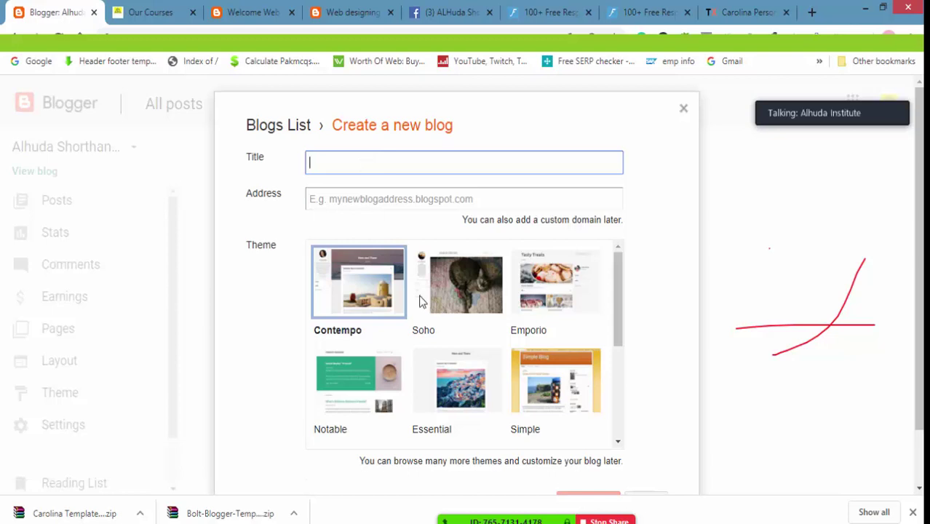
click(491, 510)
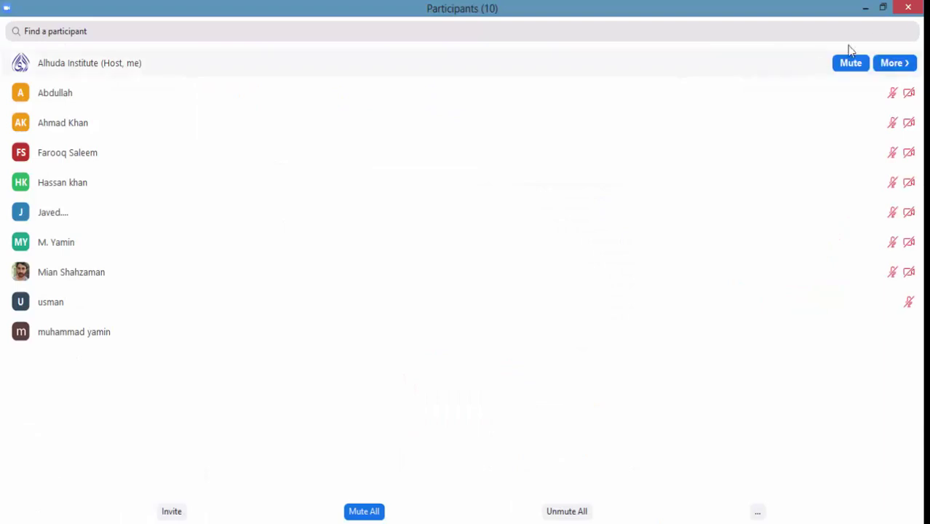
click(871, 7)
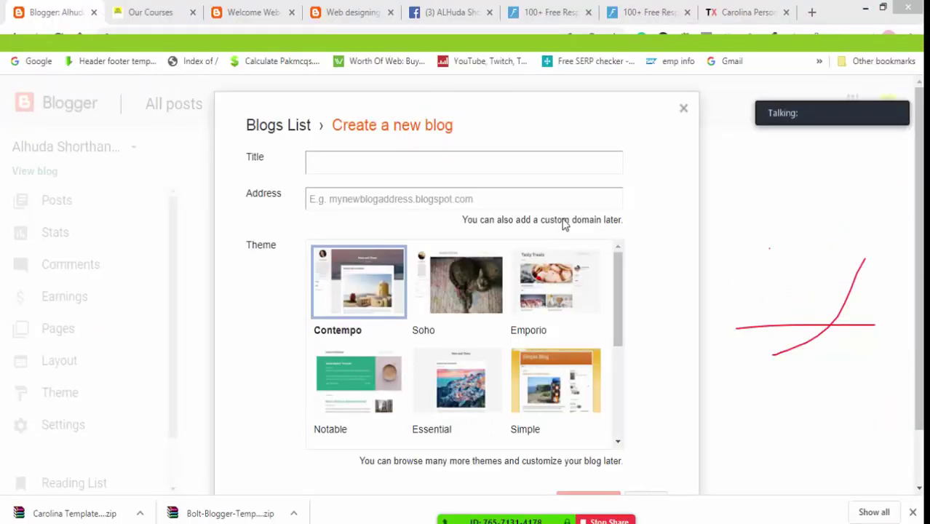
Title the new blog "Health tip and tricks".
click(462, 168)
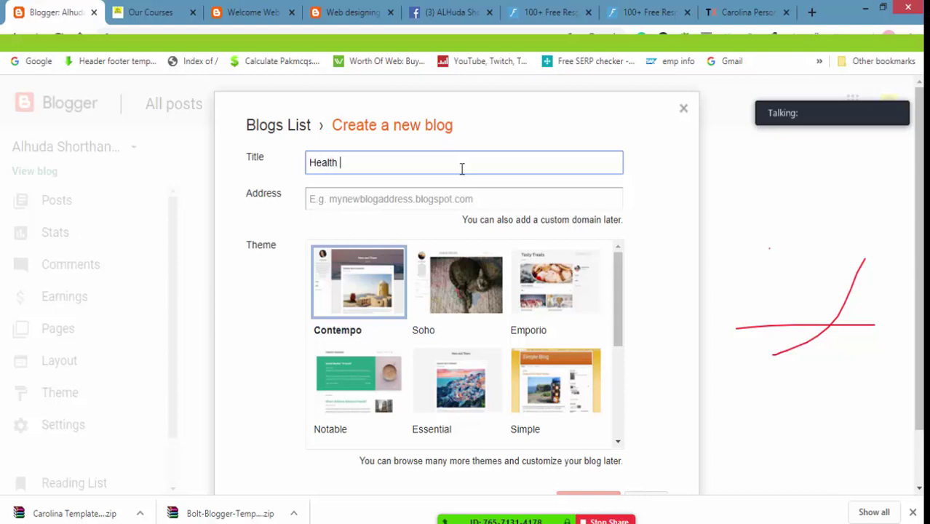
text(Health tip sna)
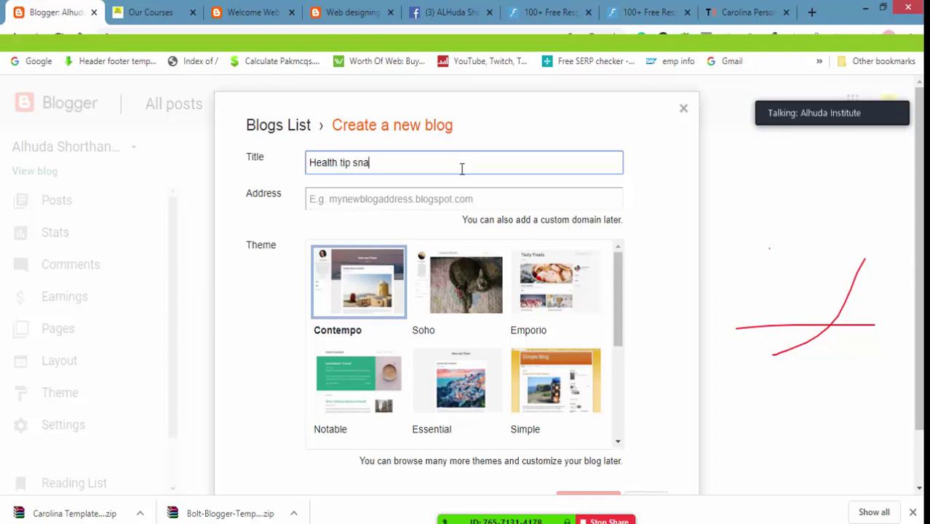
text( d)
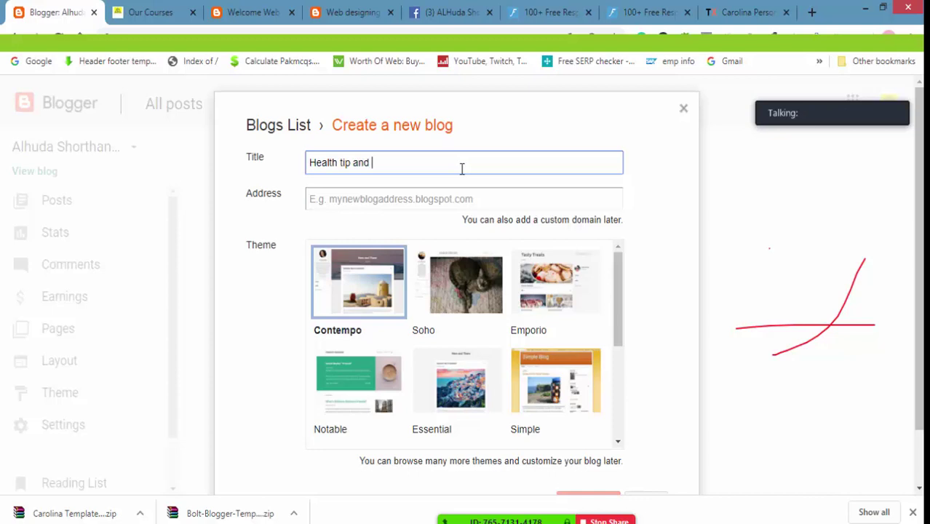
text(and tricks)
key(Tab)
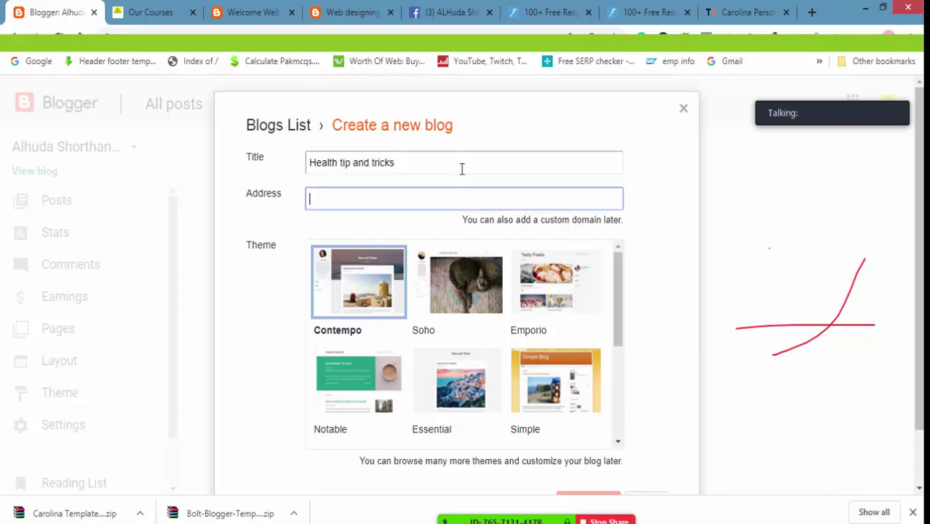
Enter latest-health-tips.blogspot.com as the new blog's address.
text(l)
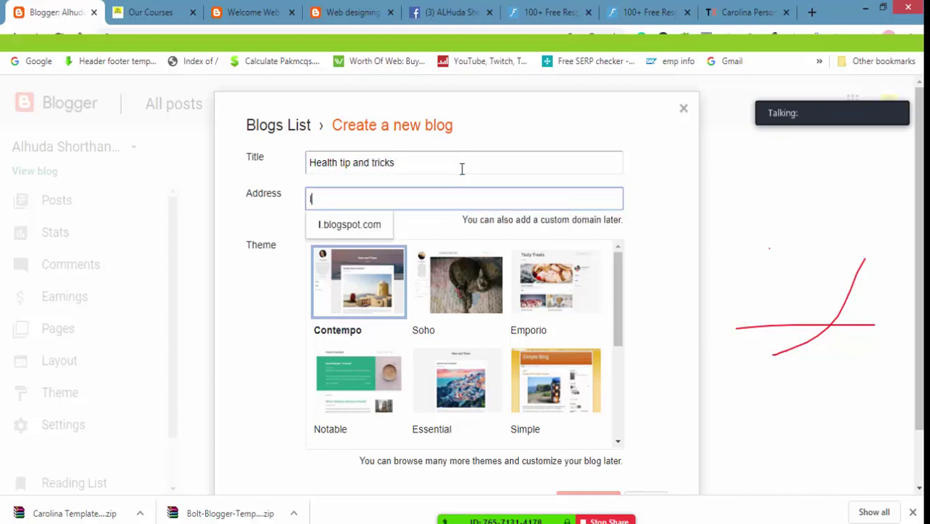
text(atest-)
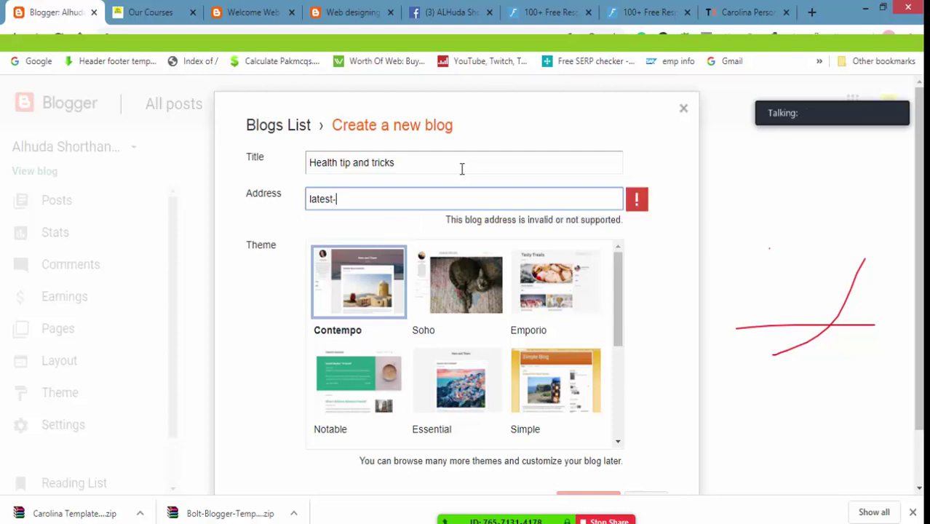
text(health)
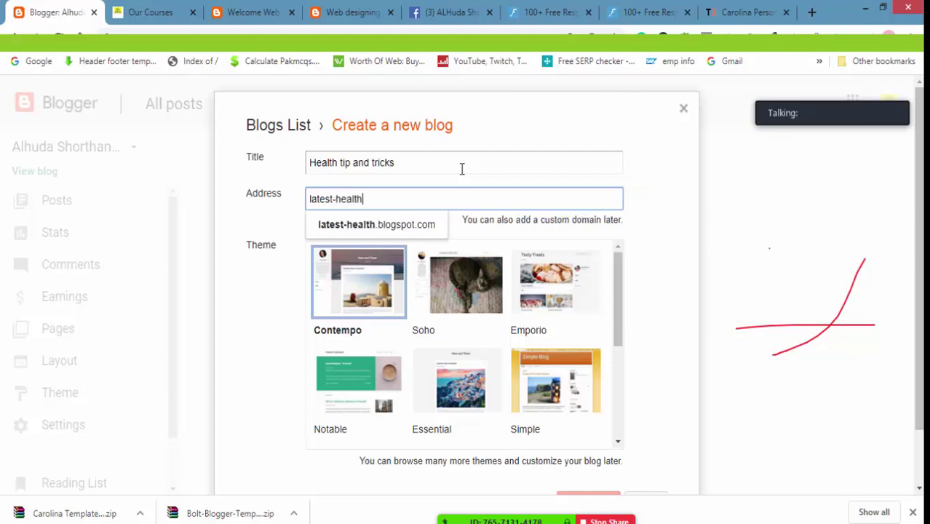
text(-)
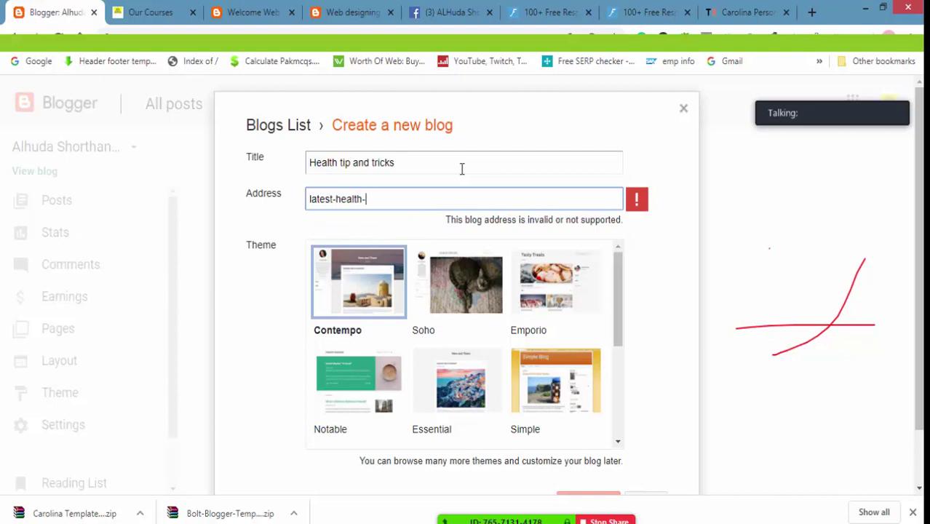
text(tips)
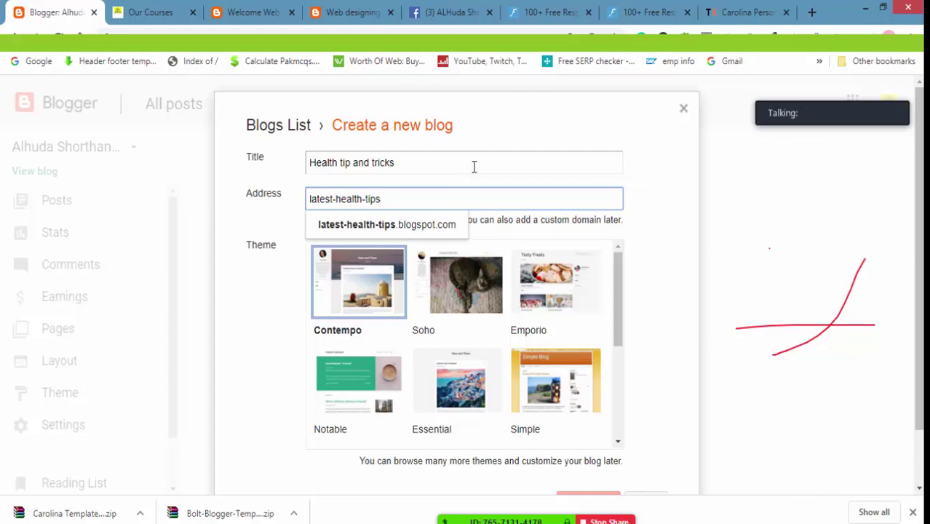
key(Return)
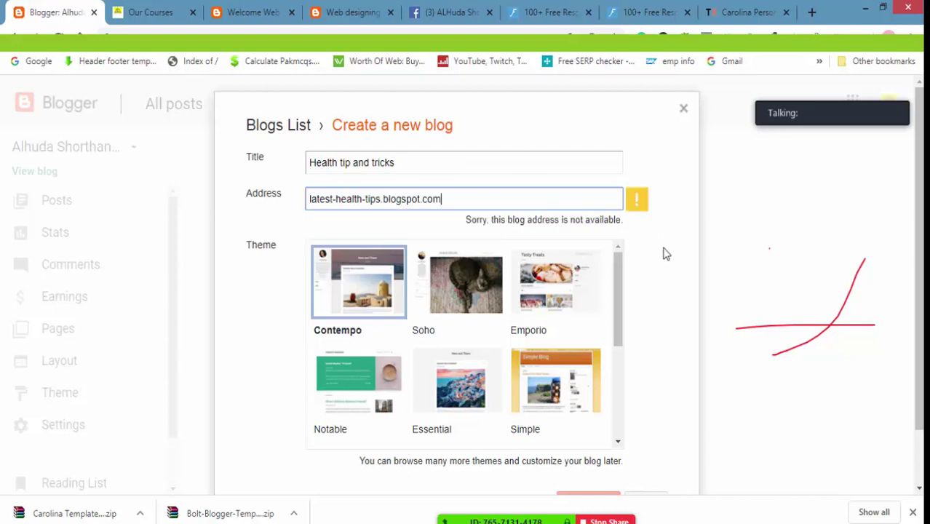
Extend the blog address with "-urdu" so it reads latest-health-tips-urdu.blogspot.com.
click(380, 199)
key(Right)
text(-)
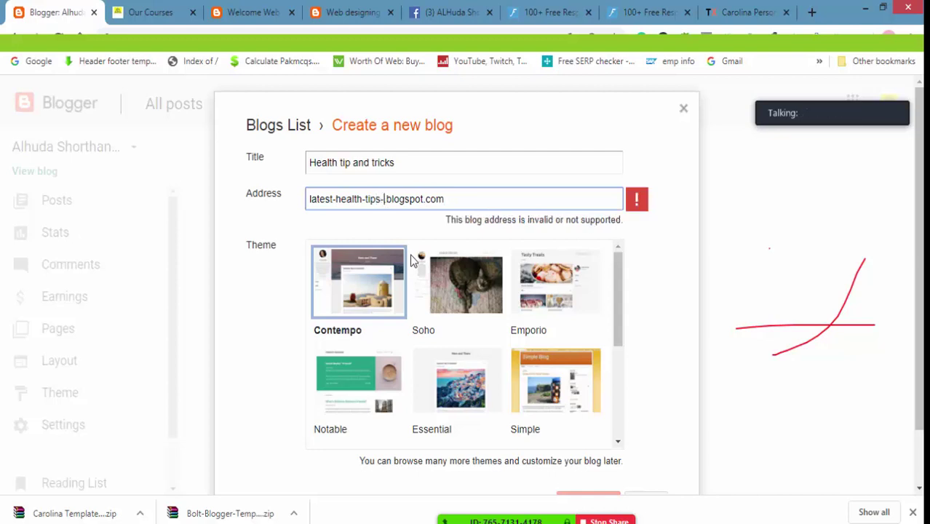
text(urdu)
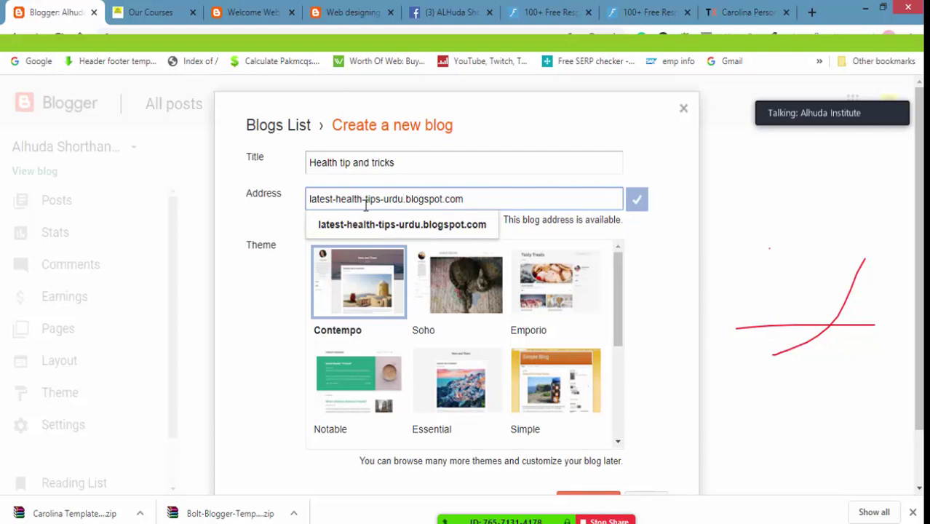
Keep the Contempo theme and create the blog.
click(683, 344)
scroll(609, 331, down, 2)
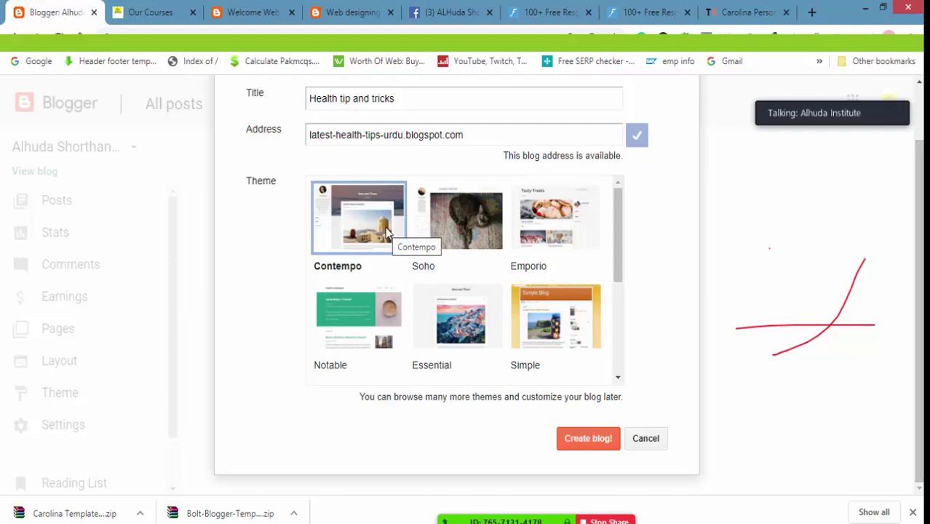
click(602, 442)
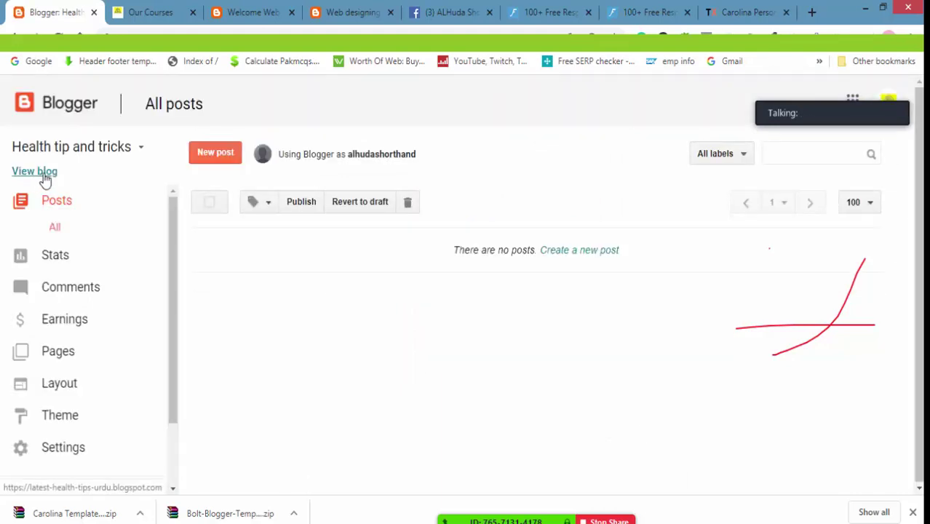
Open the HTML code of the new blog's theme for editing.
click(64, 420)
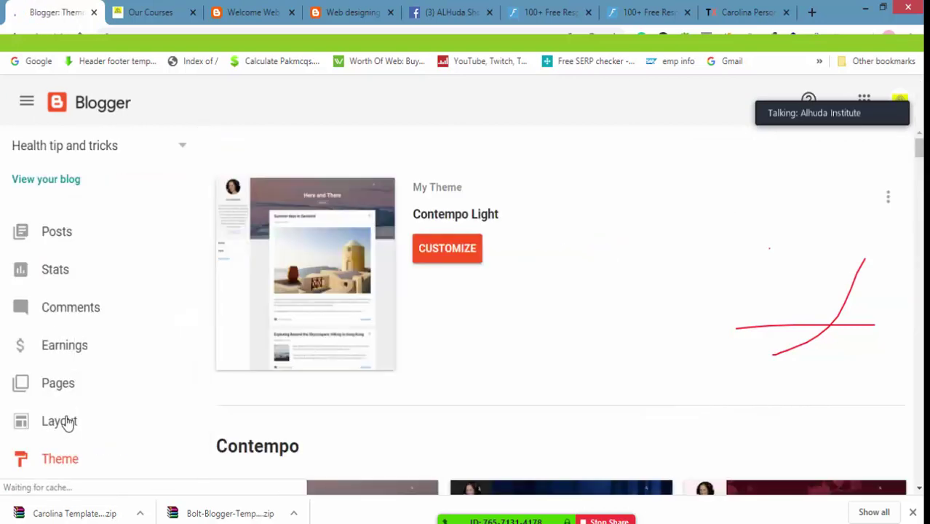
click(889, 199)
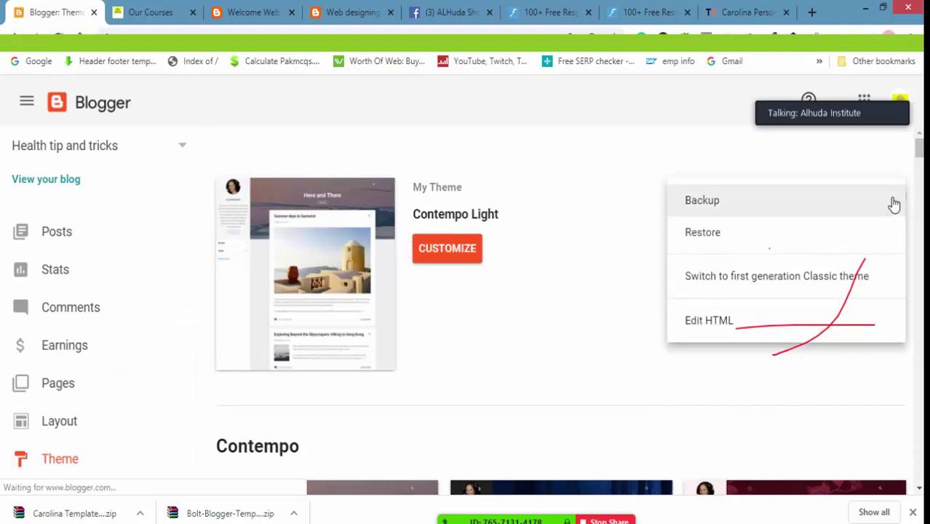
click(710, 321)
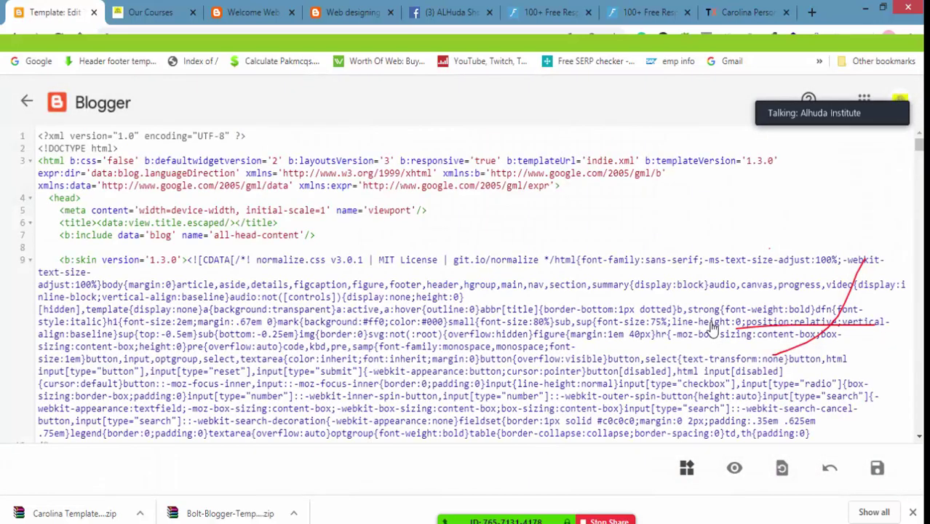
Replace the theme's entire HTML with the copied Carolina template code and save it.
click(376, 145)
key(ctrl+a)
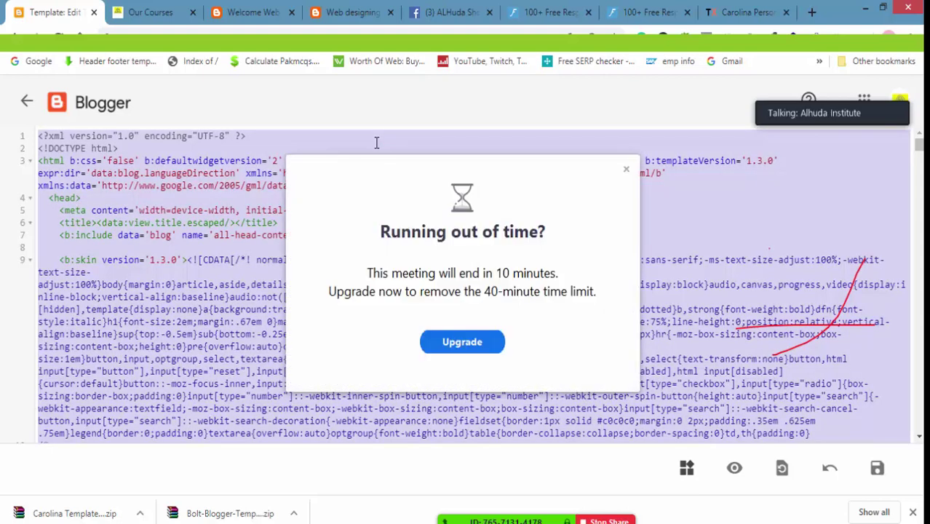
key(BackSpace)
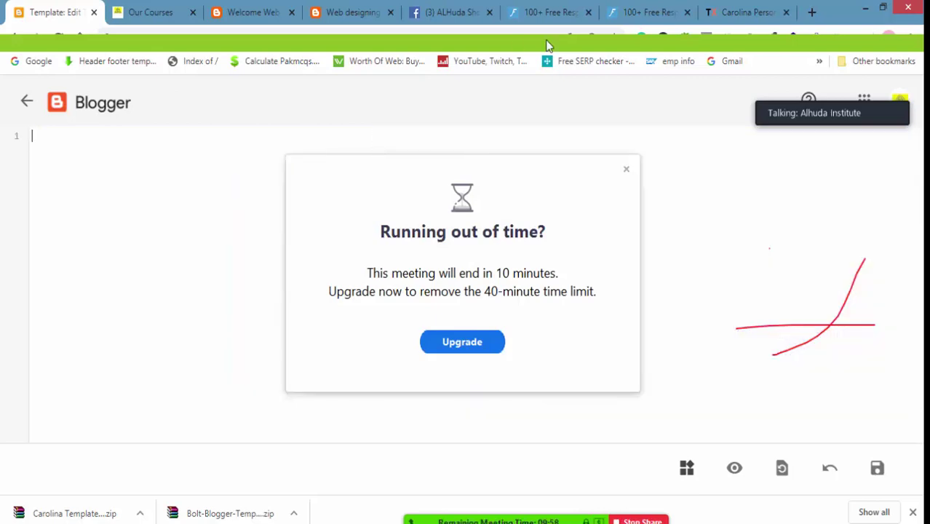
click(626, 169)
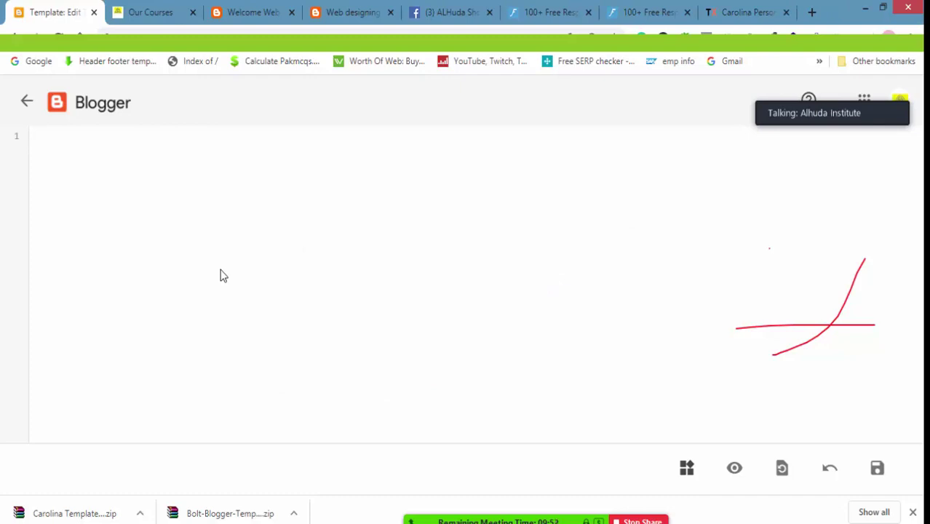
key(ctrl+v)
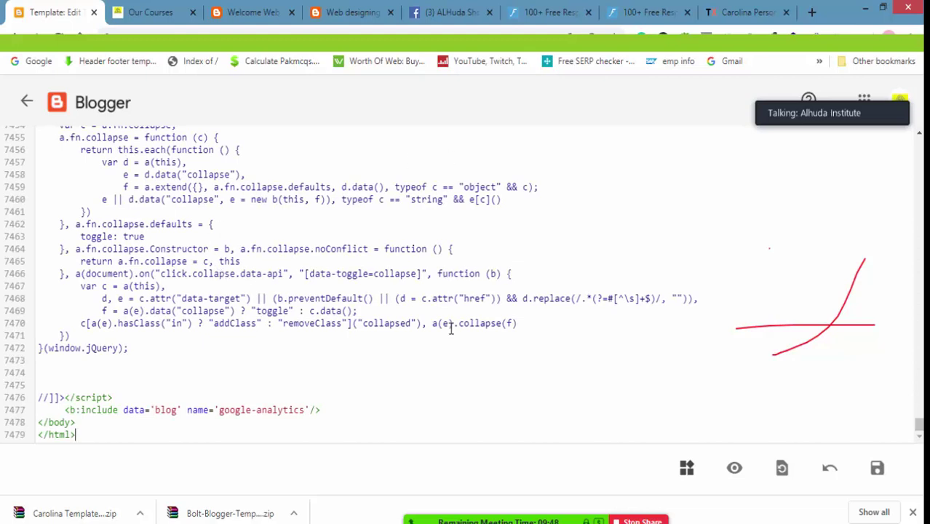
click(881, 472)
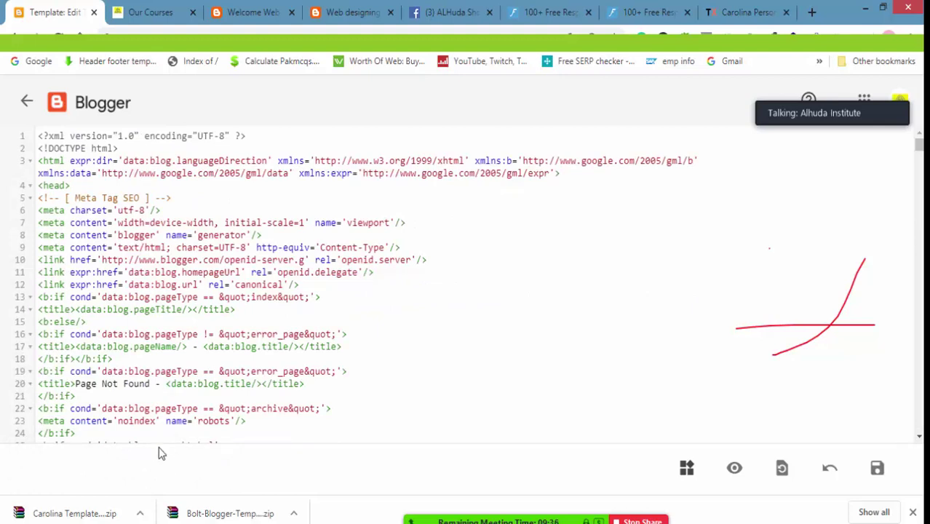
Leave the HTML editor, open the blog in a new tab and look over its home page from header to footer.
click(27, 103)
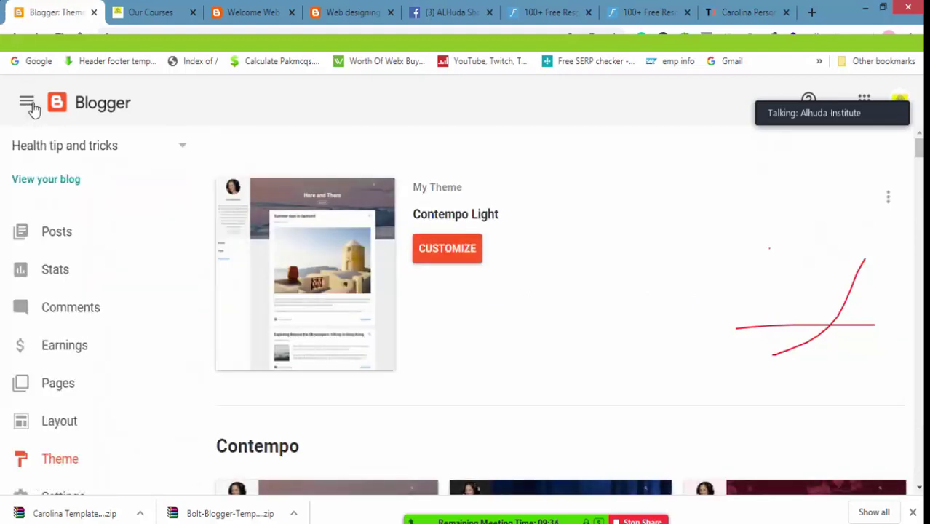
right_click(59, 188)
click(73, 193)
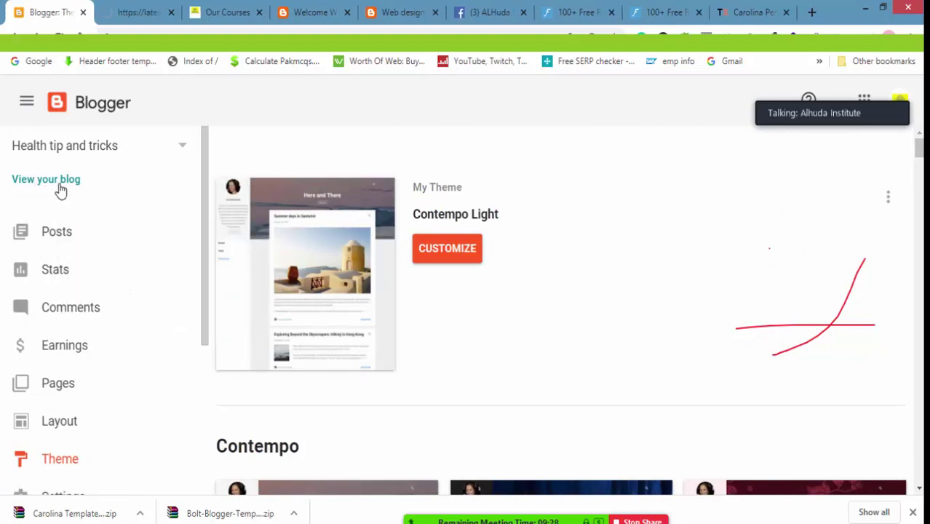
click(128, 12)
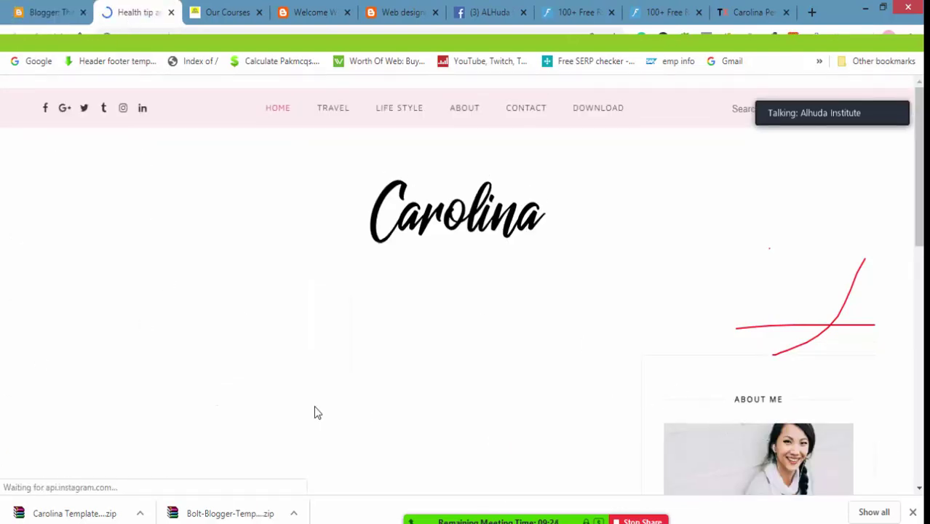
mouse_move(423, 115)
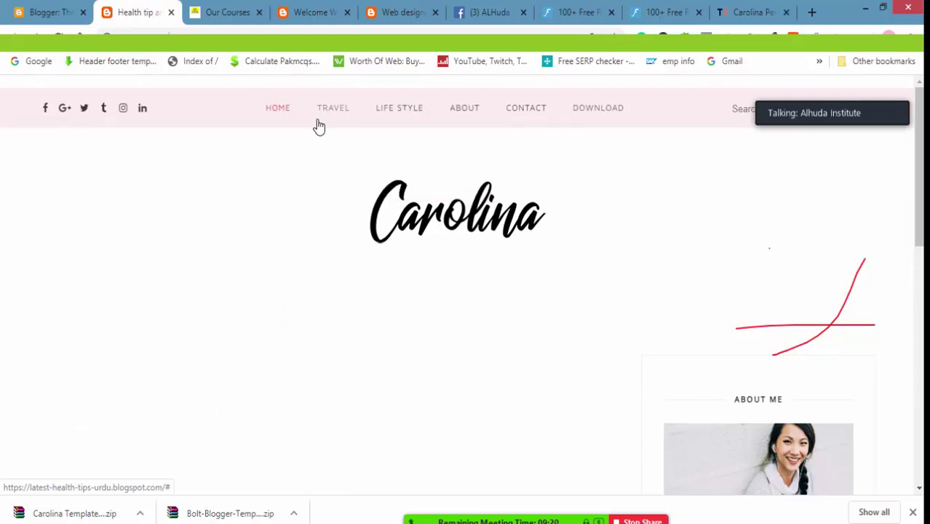
drag(918, 167, 919, 299)
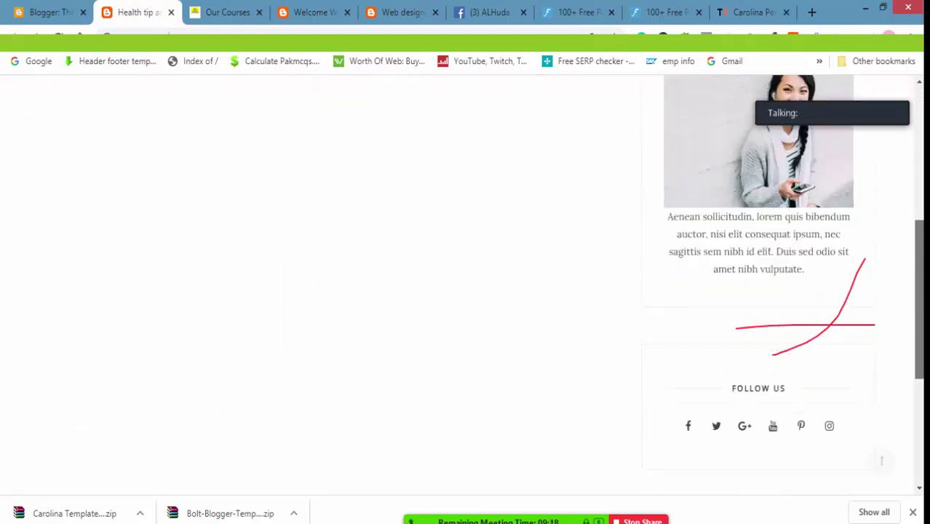
scroll(466, 291, down, 4)
scroll(921, 428, up, 10)
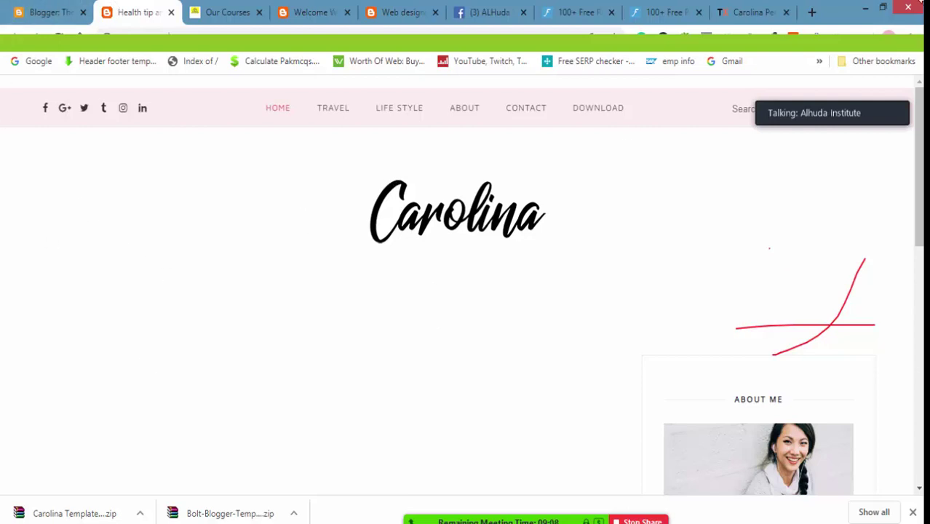
Return to the blog's dashboard, open its basic settings and look through them from the title to the permissions.
click(54, 11)
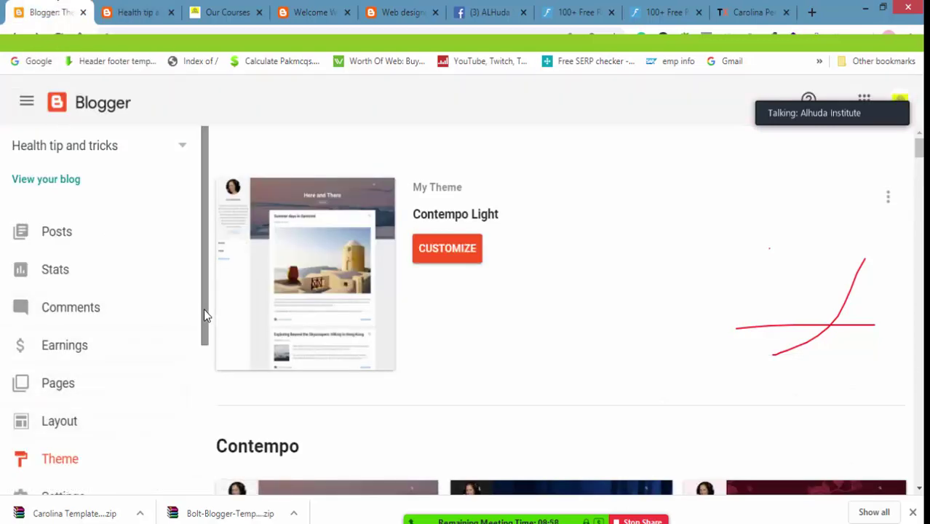
drag(203, 267, 214, 372)
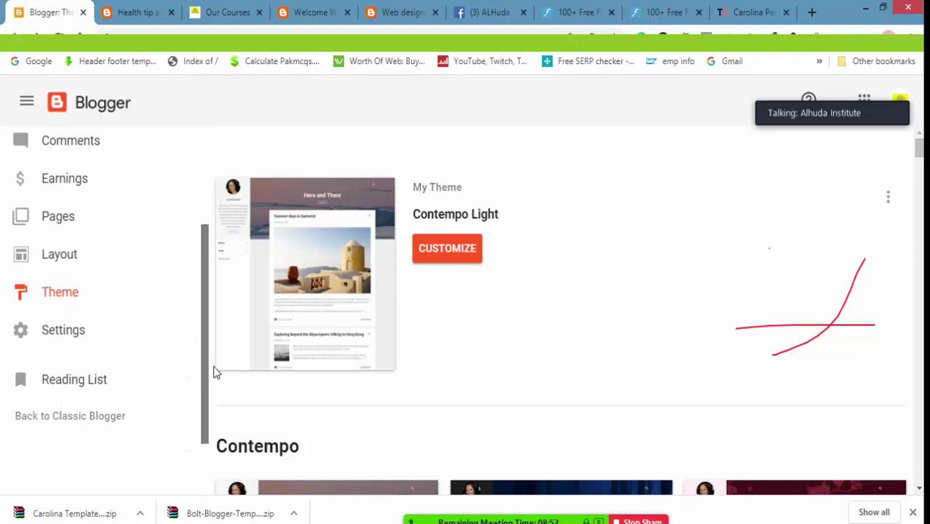
click(72, 340)
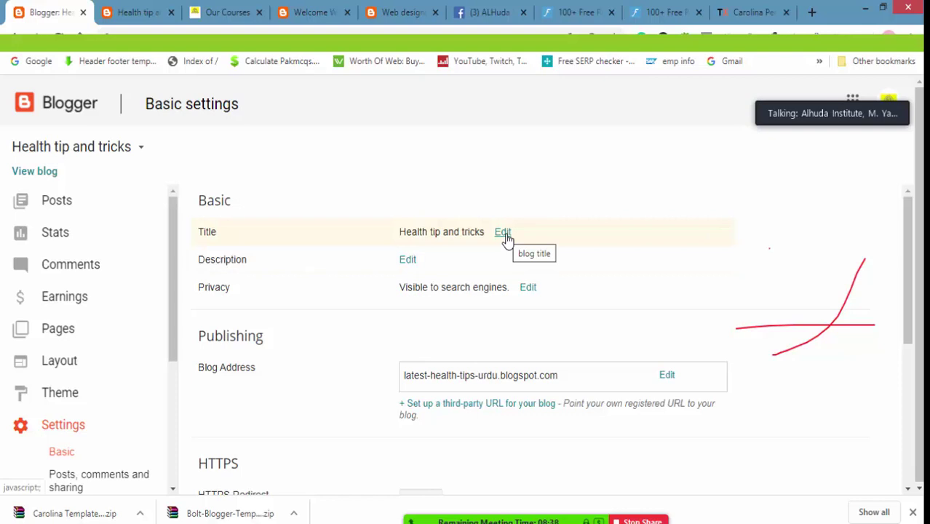
mouse_move(364, 502)
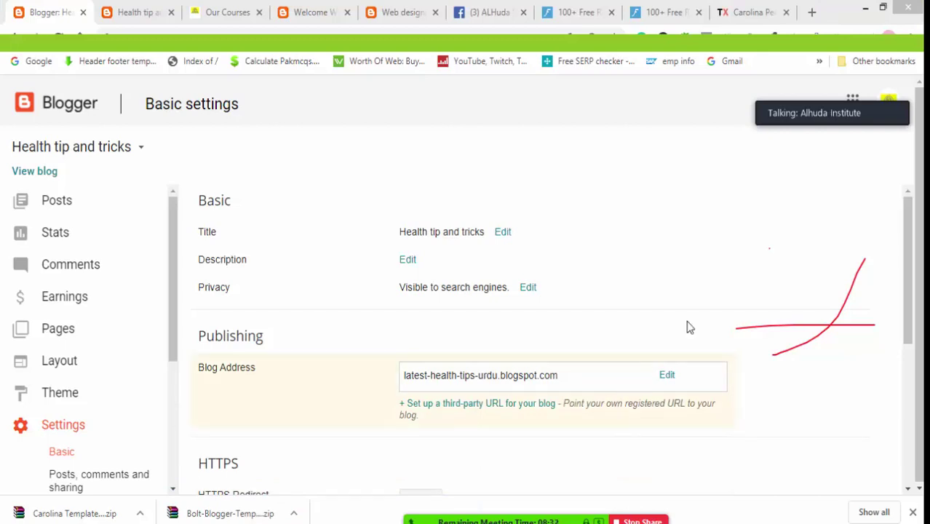
drag(915, 302, 913, 444)
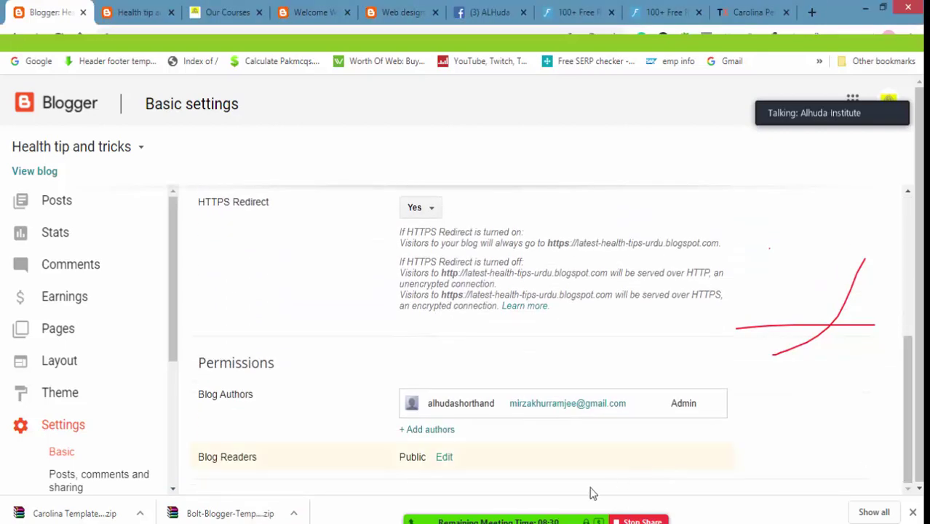
Switch to the Zoom participants list, unmute all participants and minimize the list.
click(511, 512)
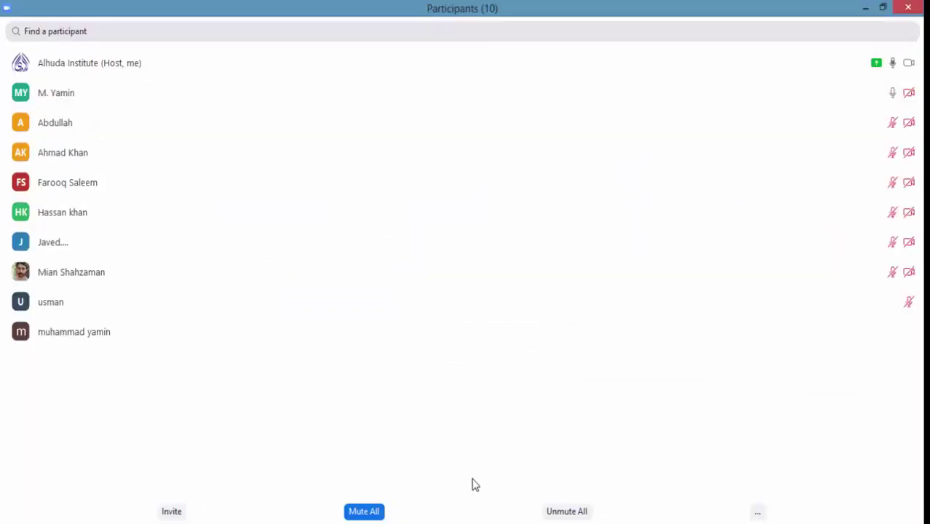
click(557, 512)
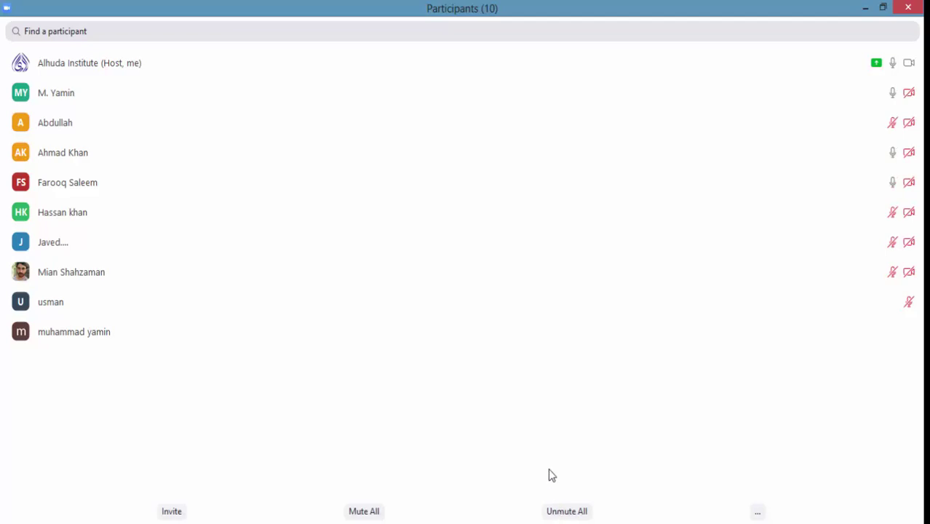
click(370, 503)
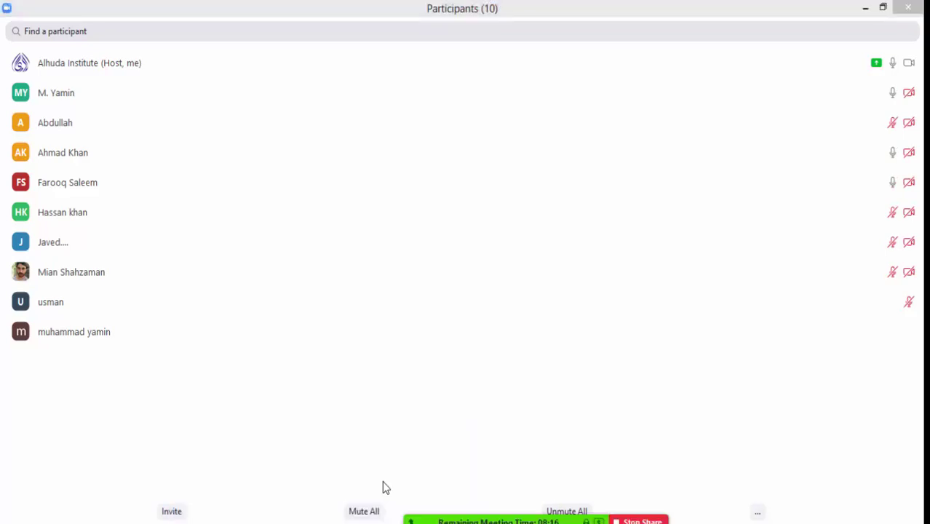
click(386, 516)
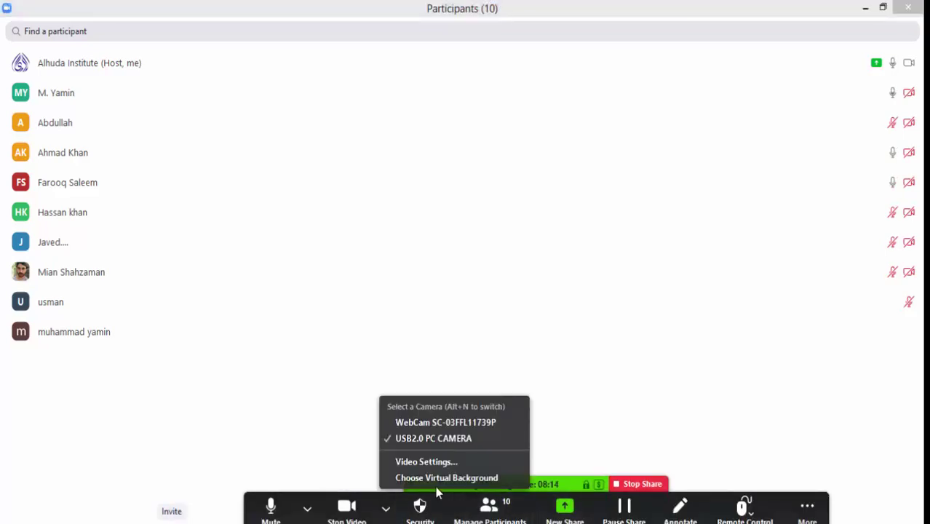
mouse_move(325, 520)
click(276, 490)
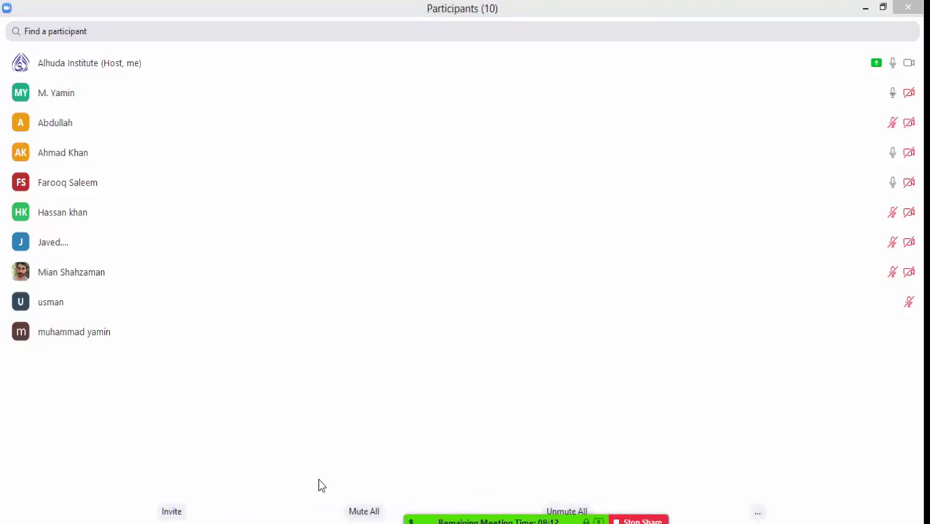
click(866, 9)
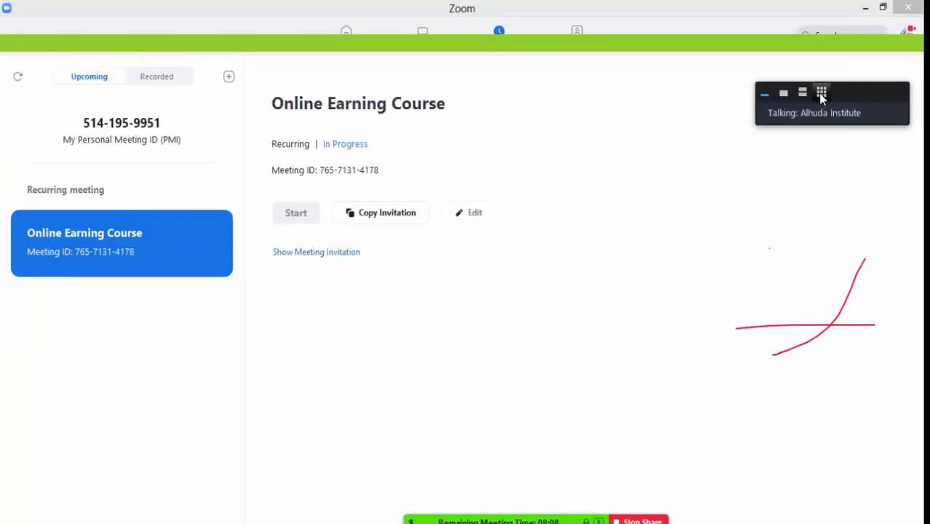
Show the meeting's floating video panel in gallery view and move it beside the meeting list.
click(818, 92)
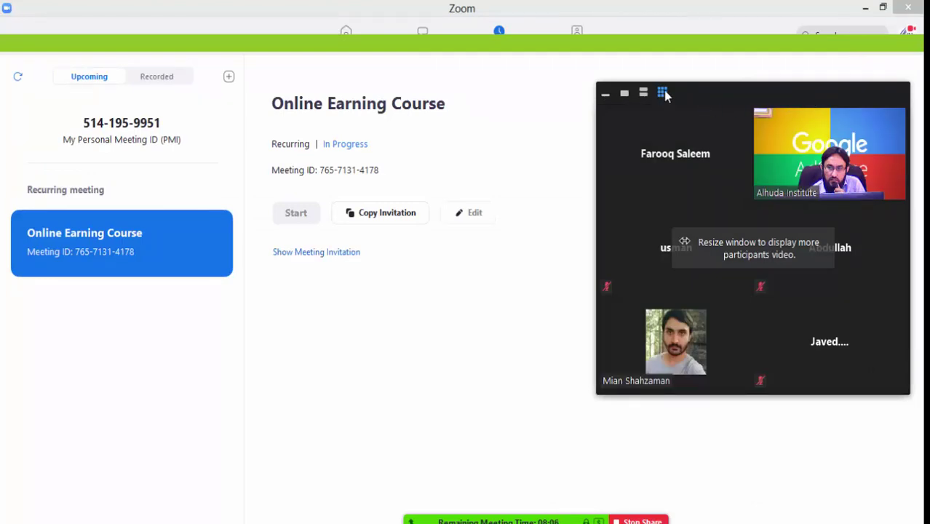
click(644, 92)
click(784, 92)
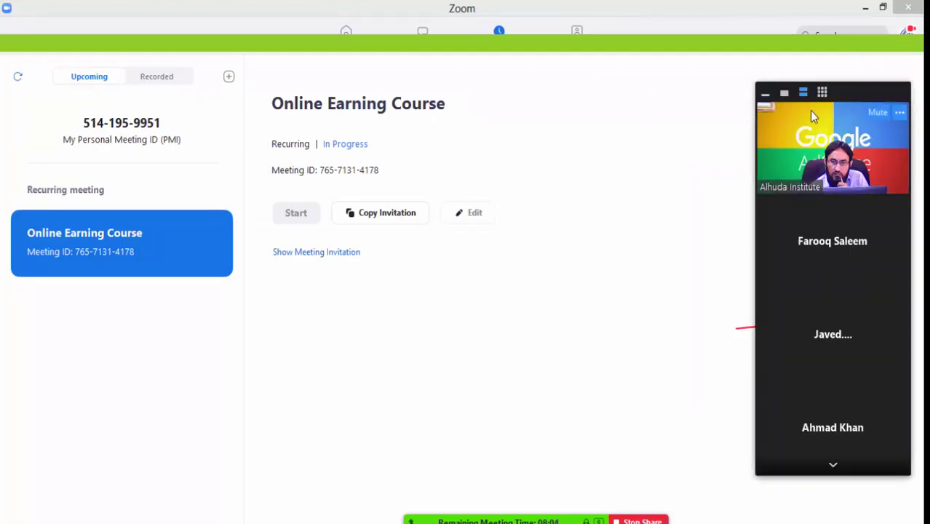
click(822, 92)
drag(816, 92, 464, 62)
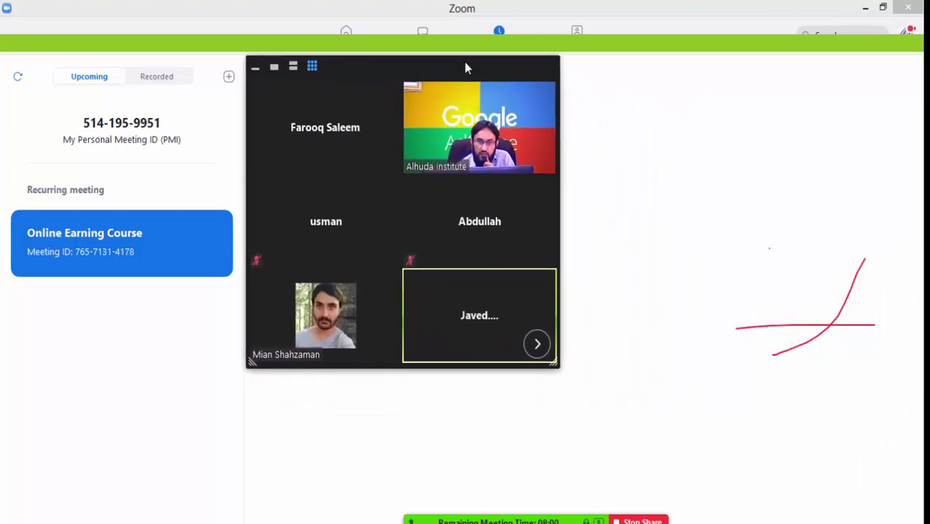
mouse_move(538, 307)
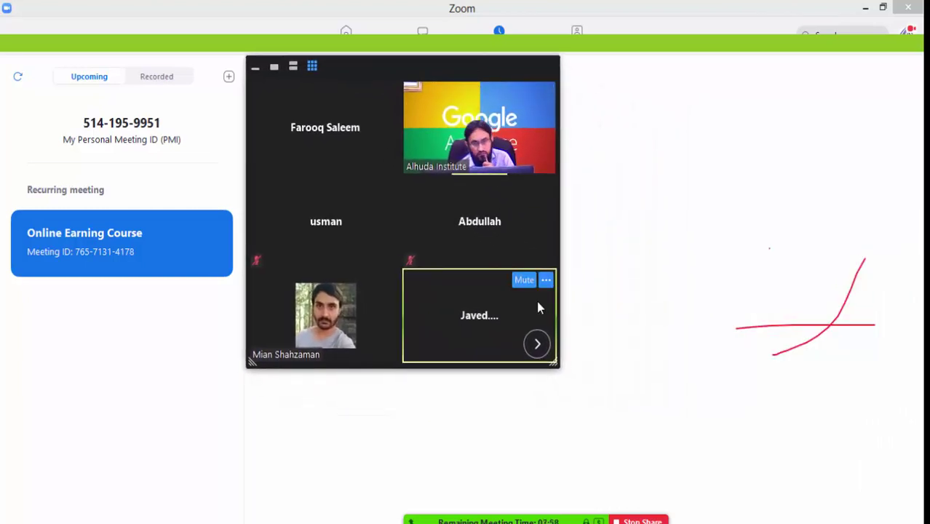
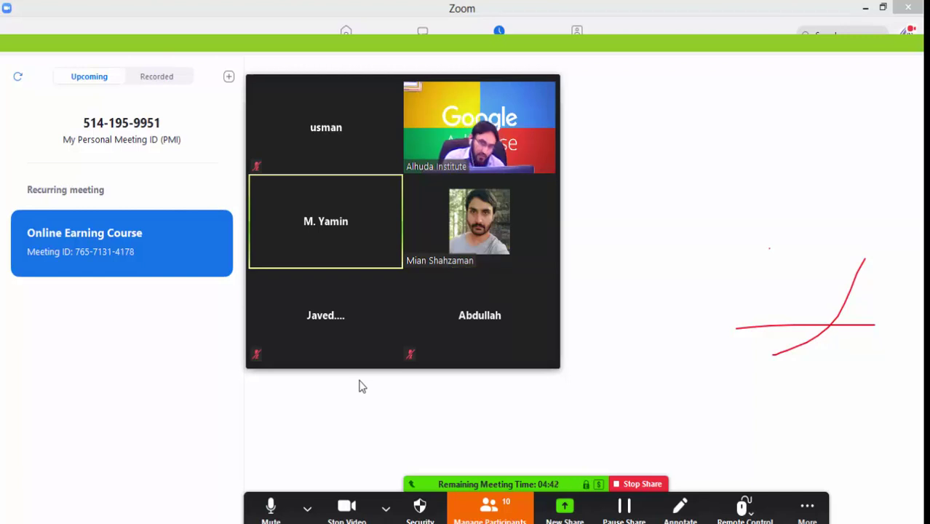
click(386, 509)
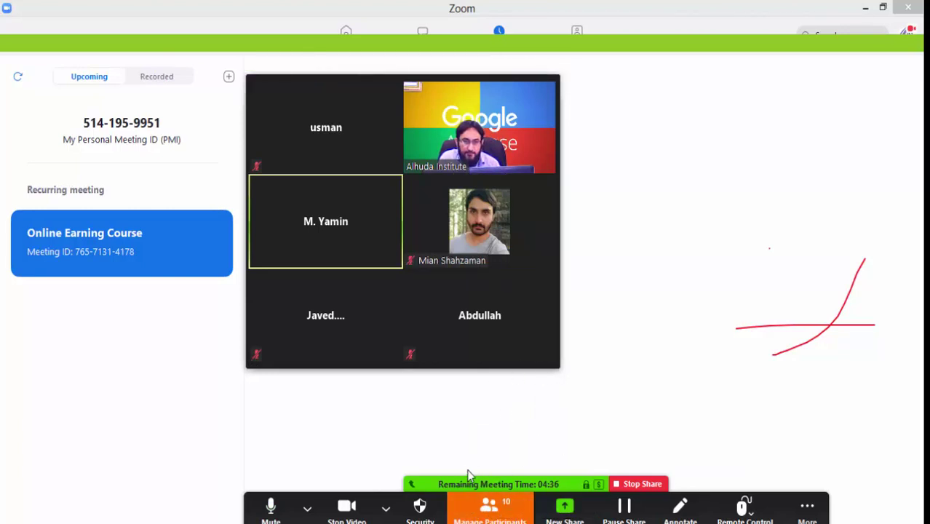
click(386, 509)
click(386, 509)
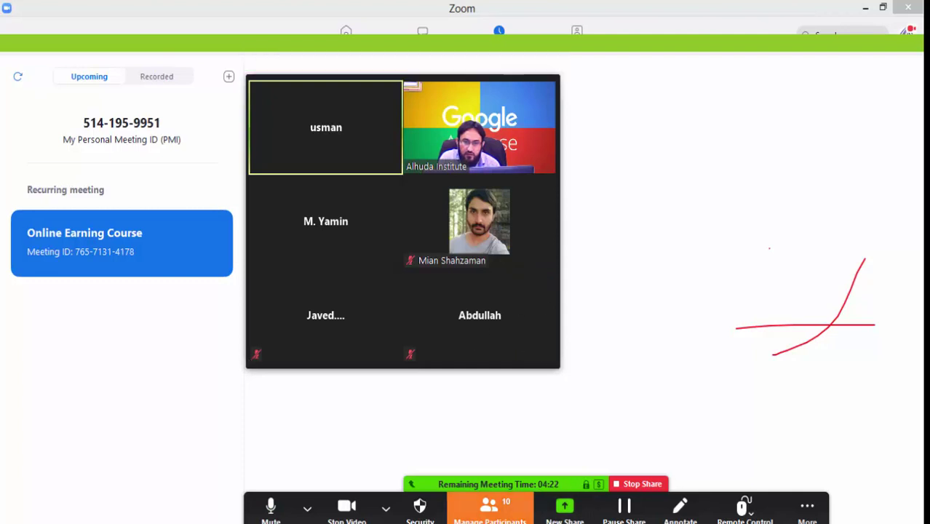
Open the meeting's participants list, admit the waiting participant and minimize the list.
click(489, 512)
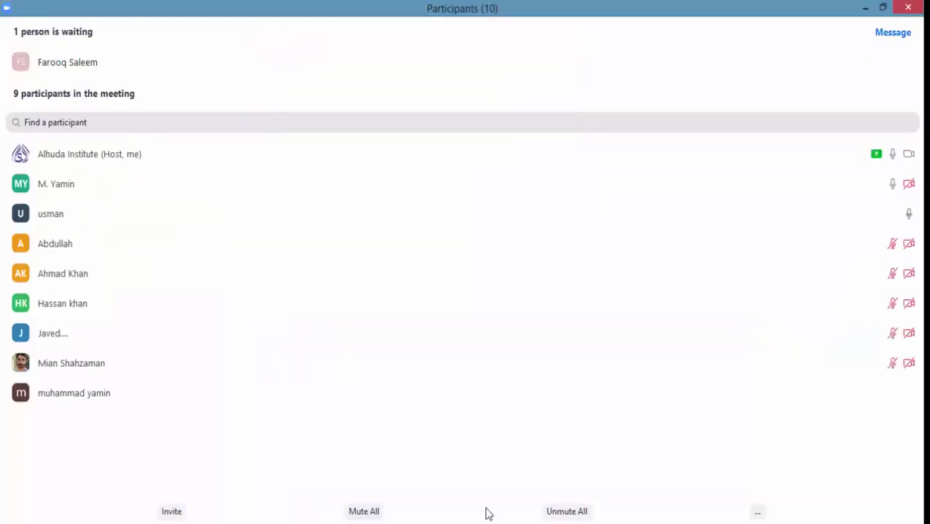
mouse_move(494, 79)
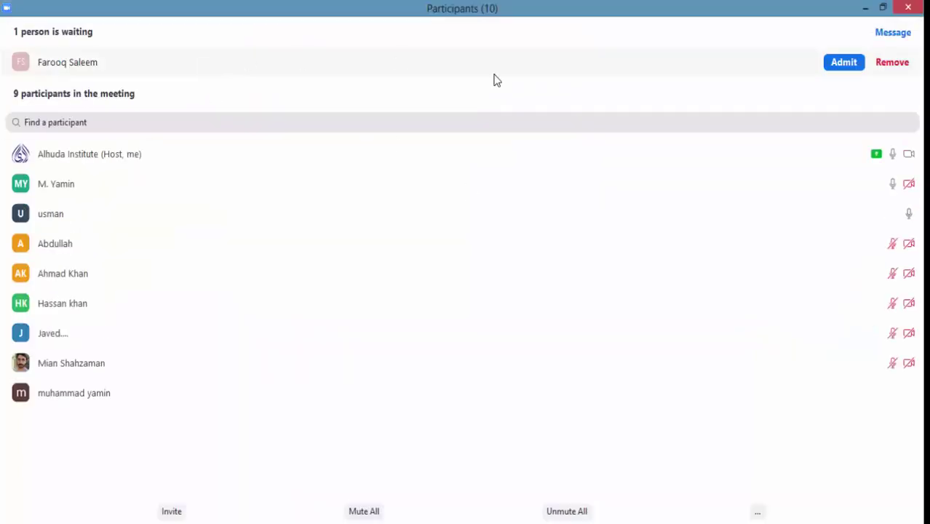
click(844, 63)
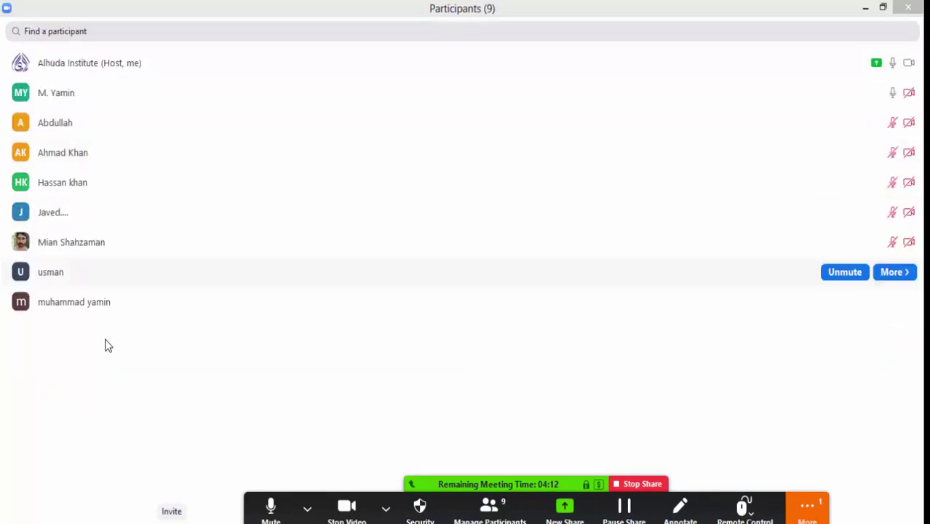
click(867, 5)
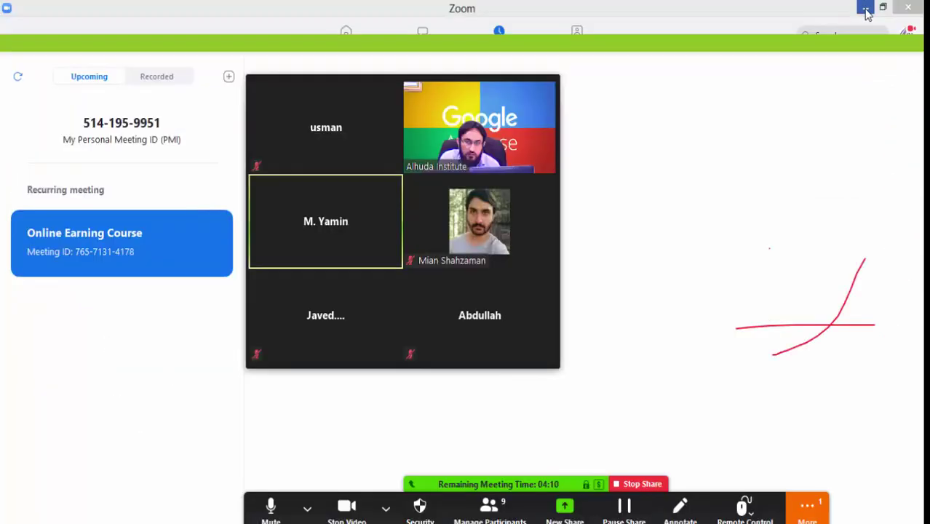
Switch back to the Blogger basic settings in Chrome and collapse the floating video panel.
click(385, 508)
click(307, 508)
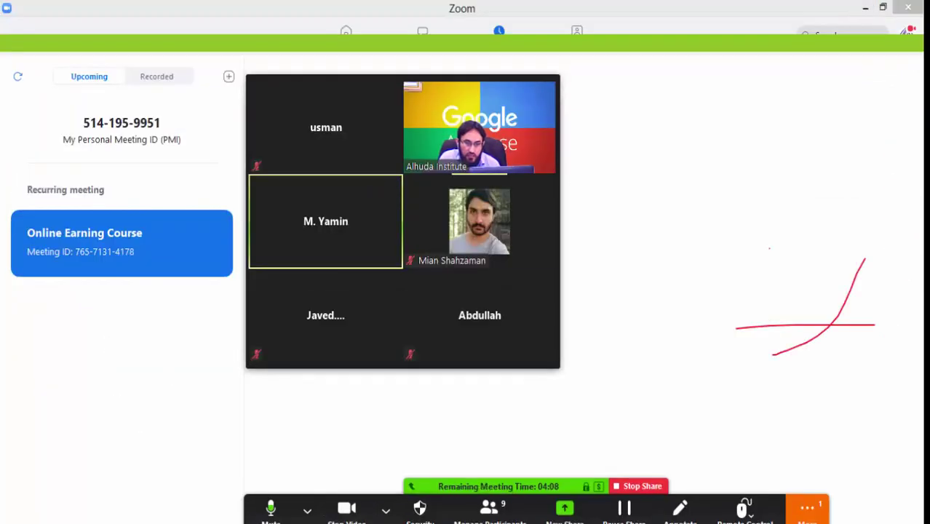
mouse_move(528, 513)
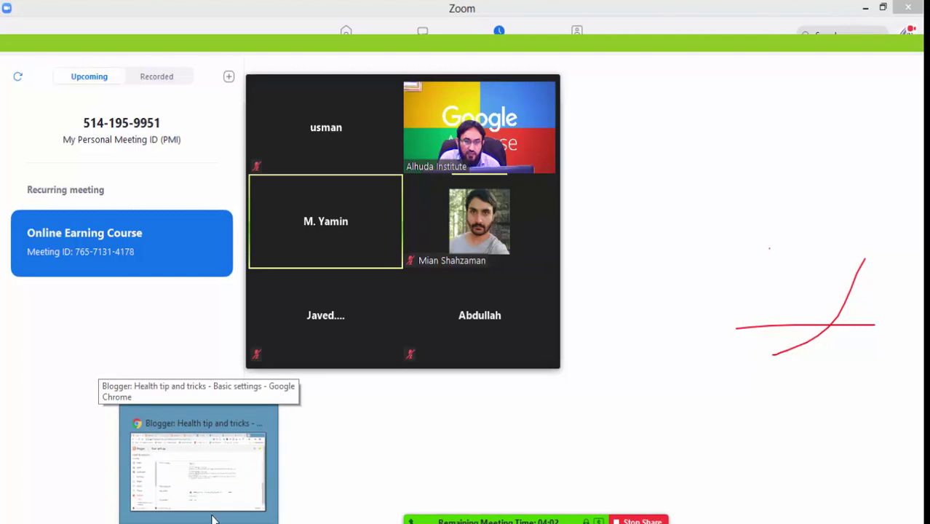
click(213, 519)
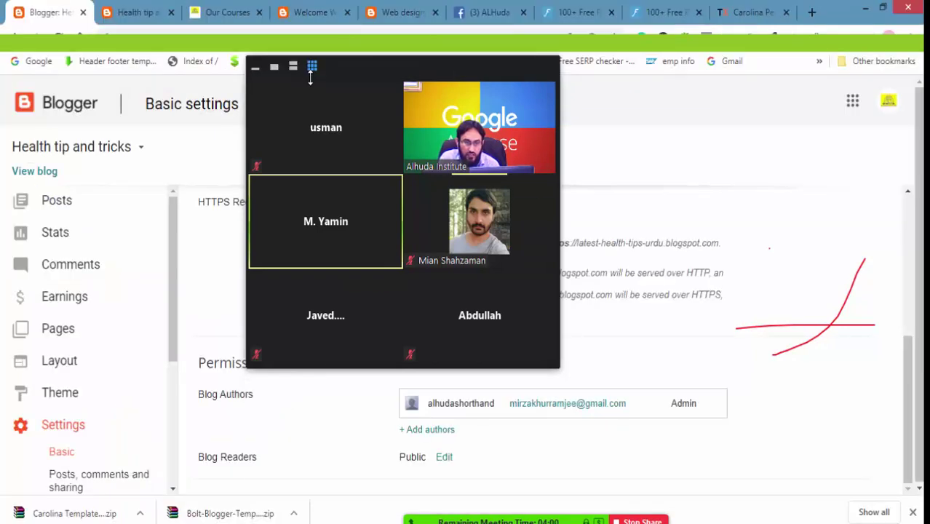
click(257, 69)
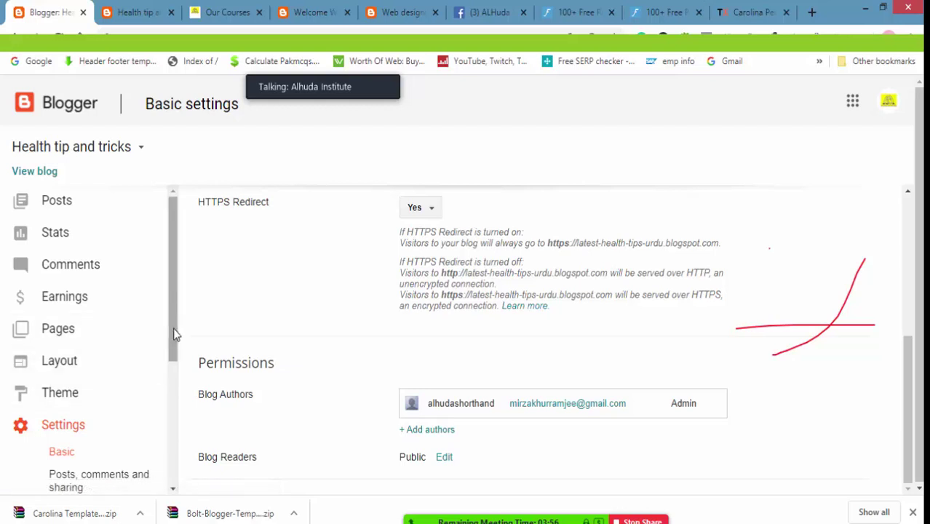
Look over the blog's settings sections, from Basic to User settings.
drag(175, 334, 173, 405)
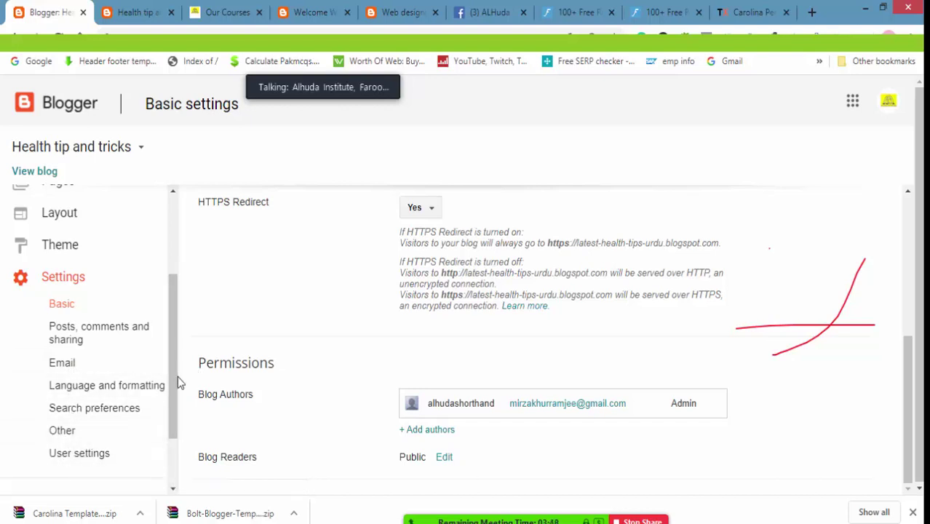
drag(175, 402, 170, 379)
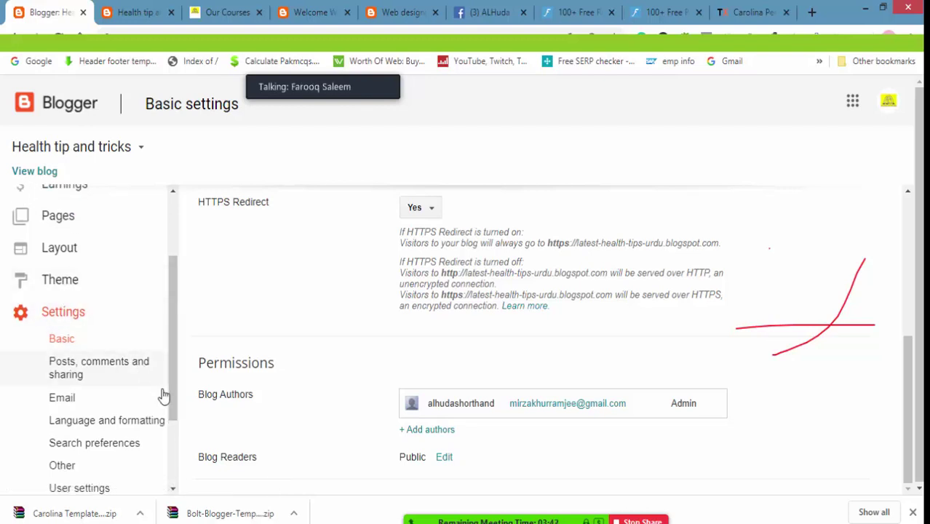
drag(172, 391, 177, 356)
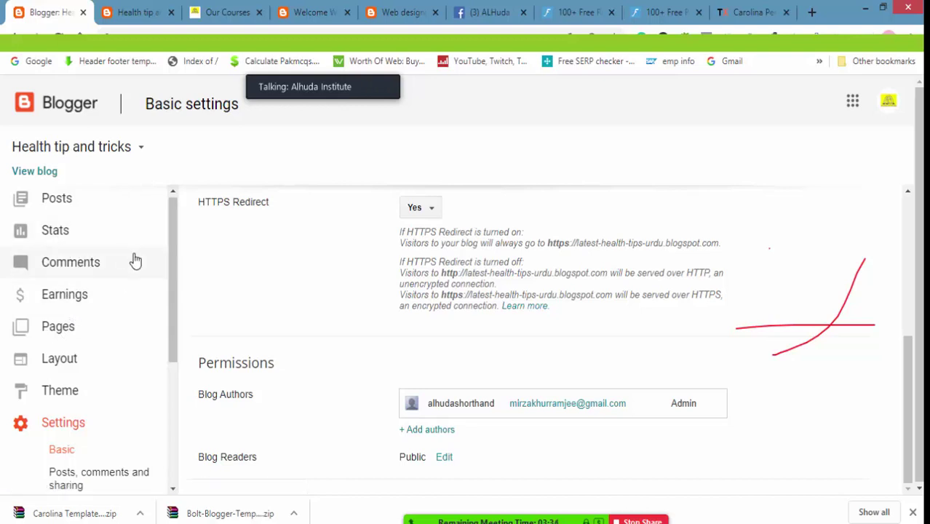
drag(173, 332, 202, 359)
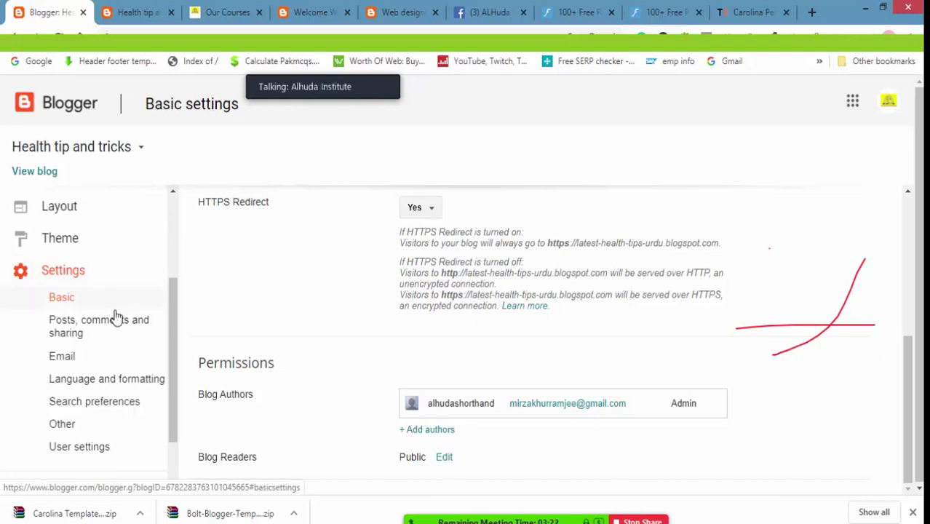
mouse_move(175, 423)
mouse_down()
mouse_move(187, 463)
mouse_move(185, 419)
mouse_up()
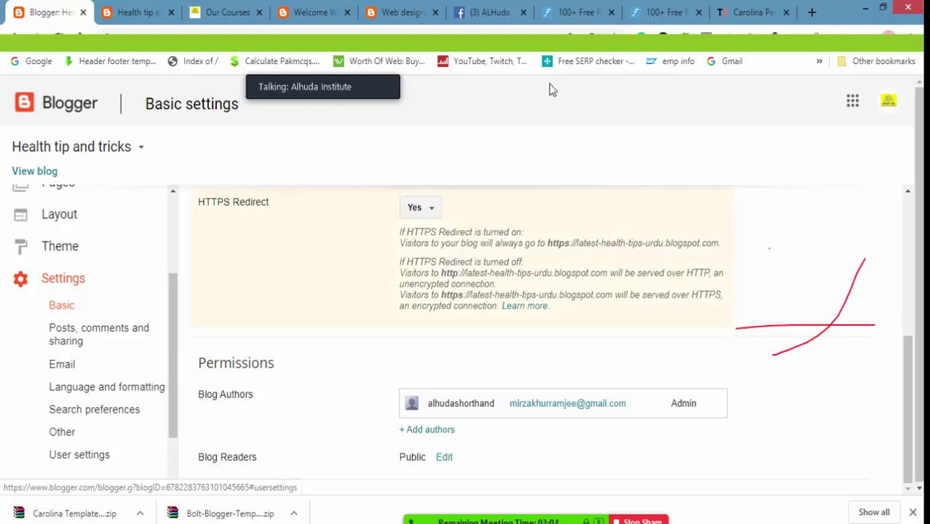
Keep HTTPS Redirect set to Yes and highlight "https" in the explanation of the turned-on option.
drag(915, 437, 915, 375)
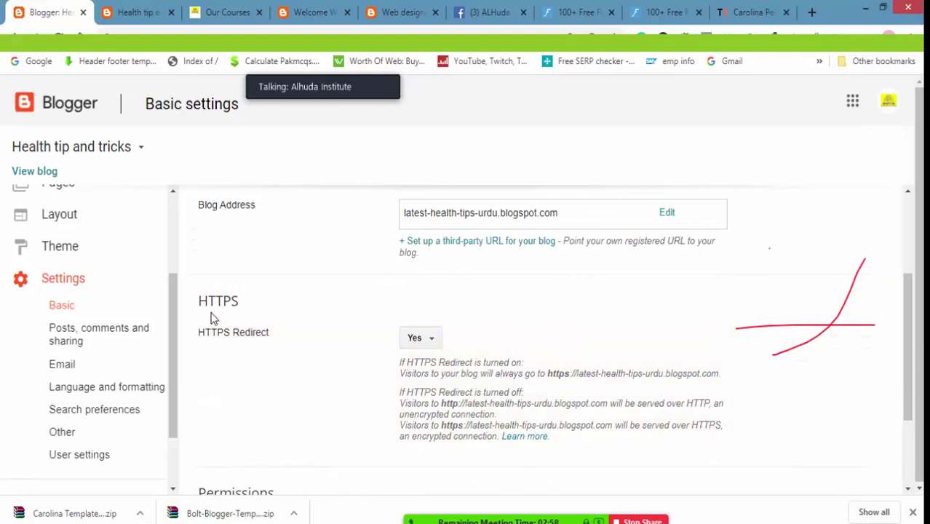
click(428, 342)
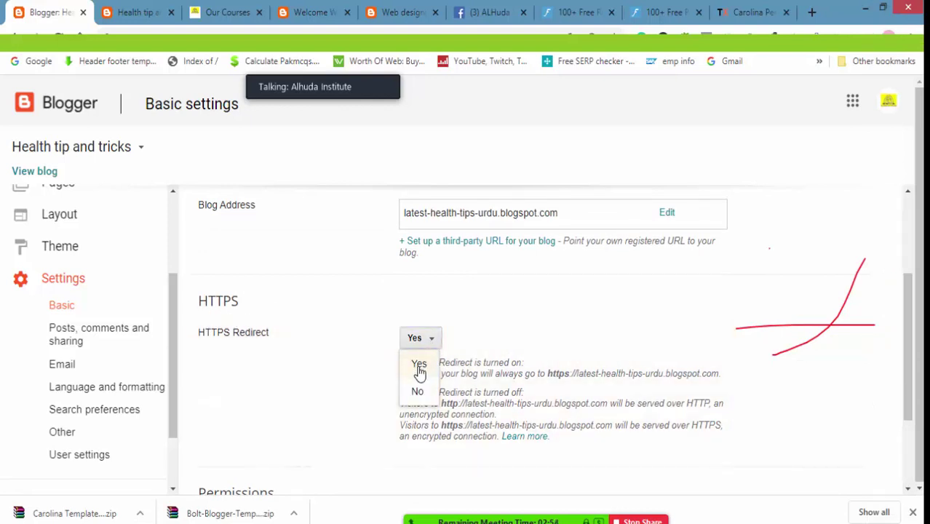
click(420, 370)
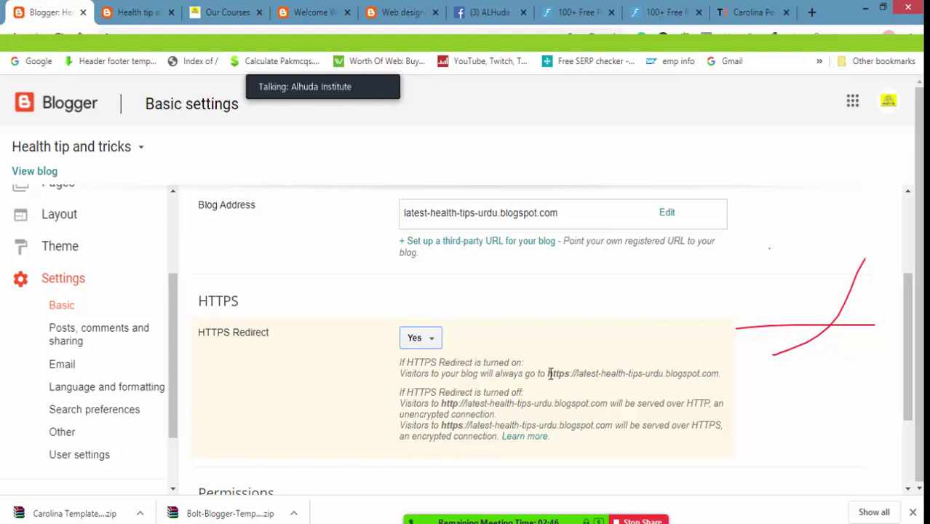
drag(549, 373, 571, 373)
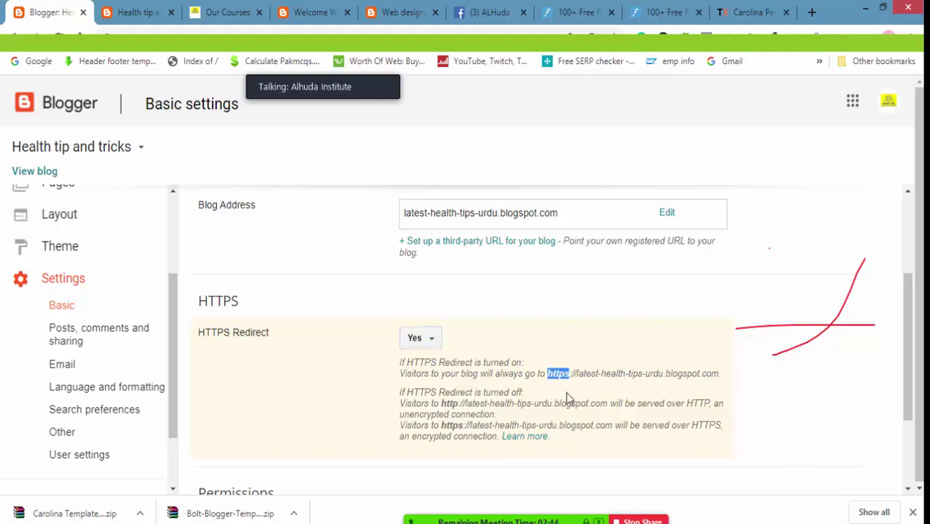
Switch HTTPS Redirect to No and back to Yes, highlighting the explanation of both options in between.
click(429, 345)
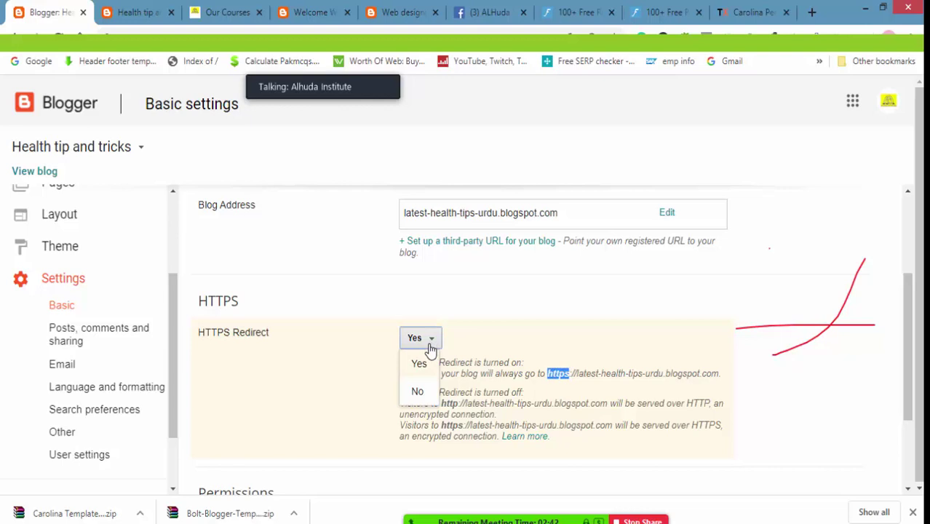
click(420, 391)
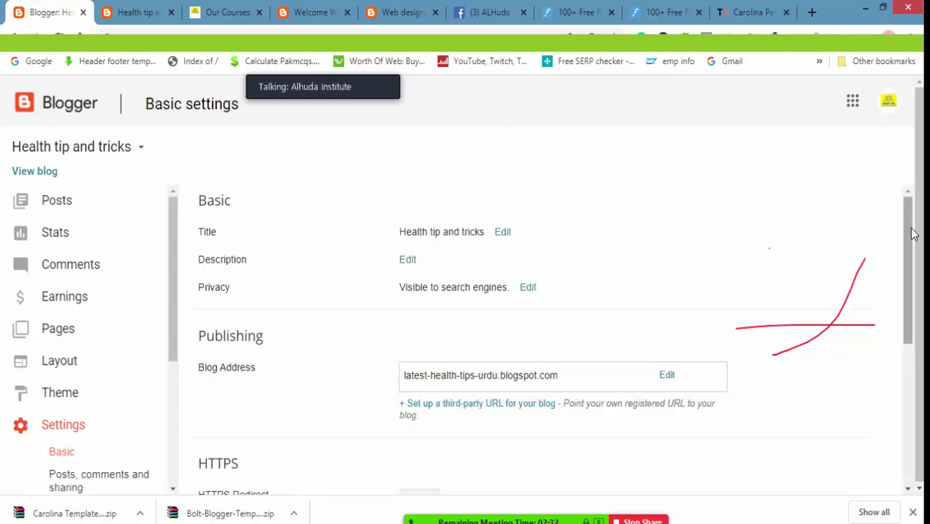
drag(918, 228, 917, 323)
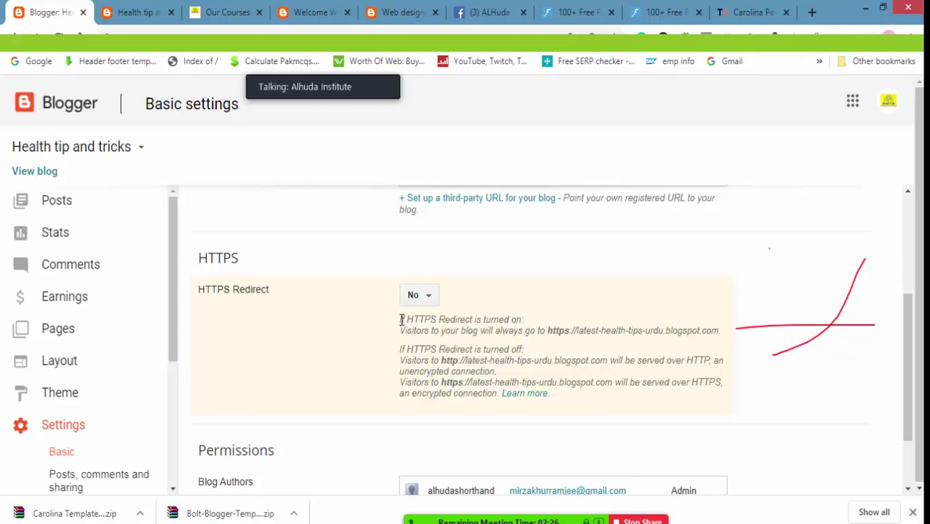
drag(401, 318, 624, 401)
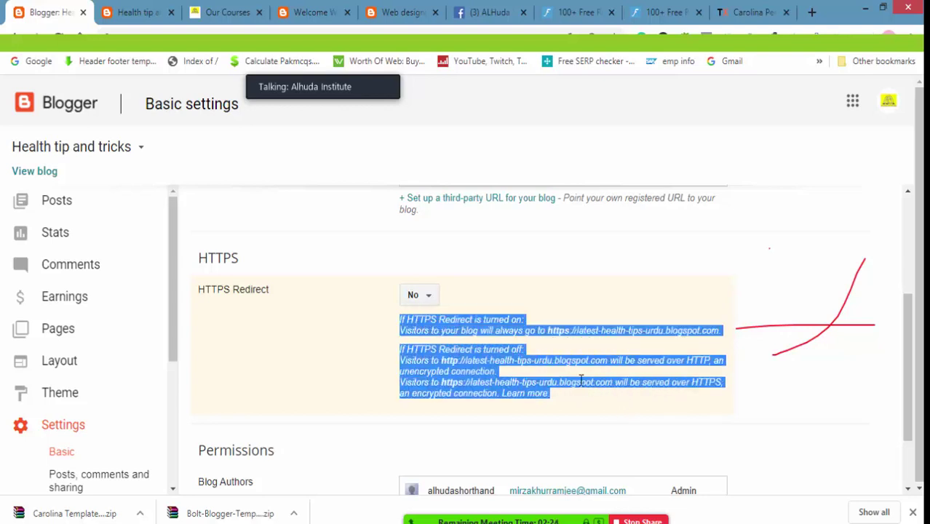
click(429, 298)
click(425, 329)
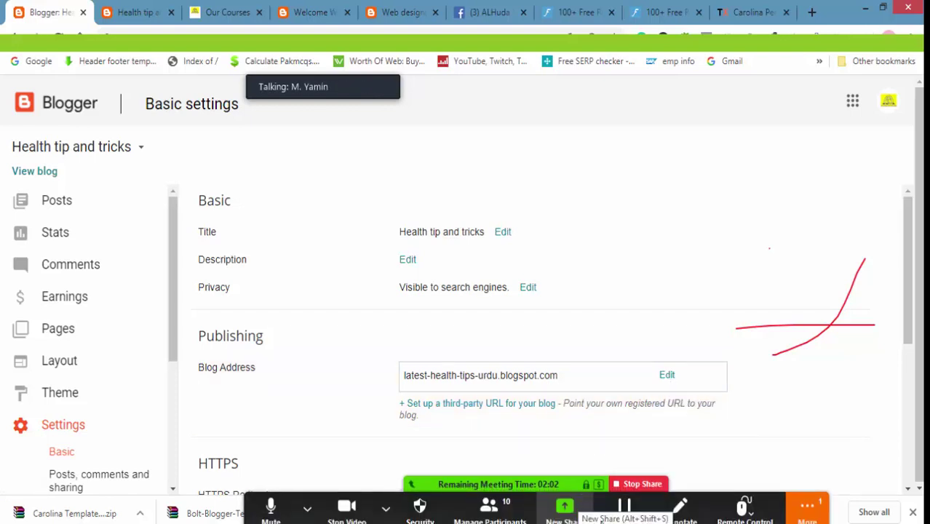
Open the meeting's participants list in Zoom, mute all participants and minimize the list.
click(807, 512)
click(490, 509)
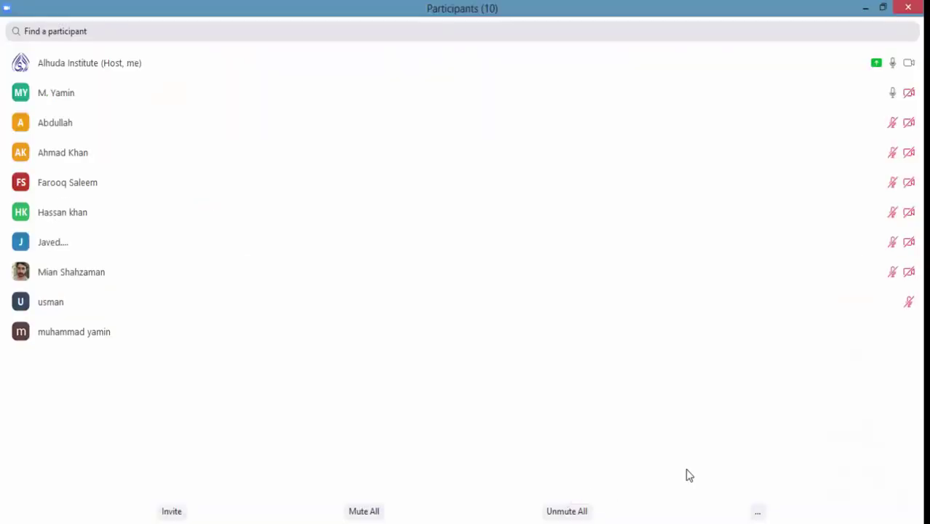
click(375, 513)
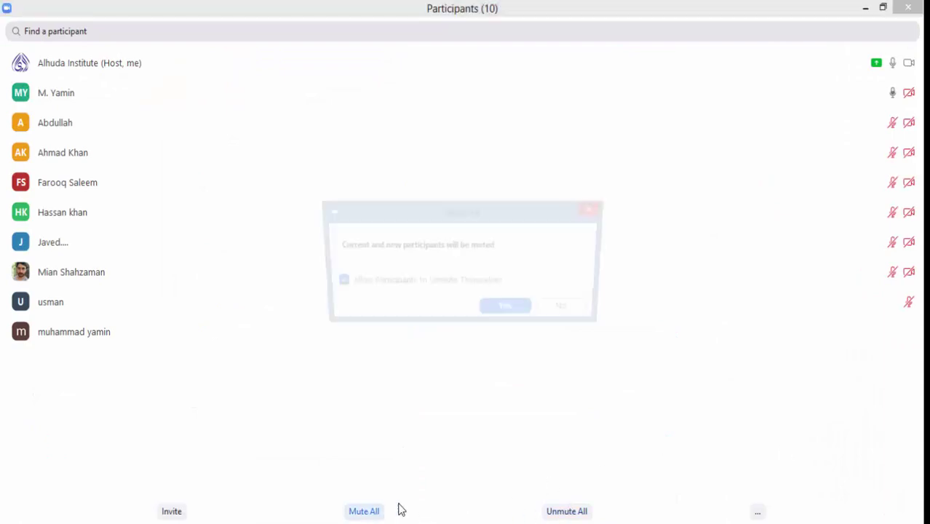
click(508, 313)
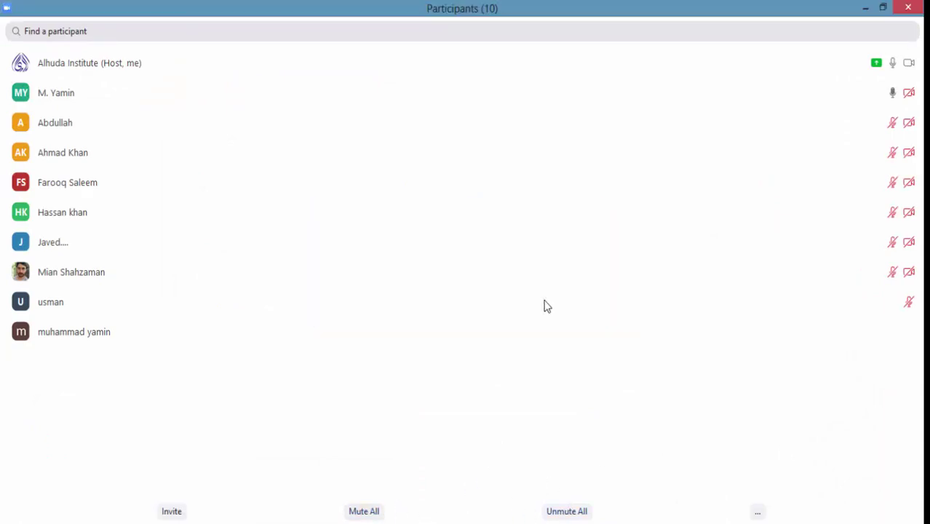
click(867, 8)
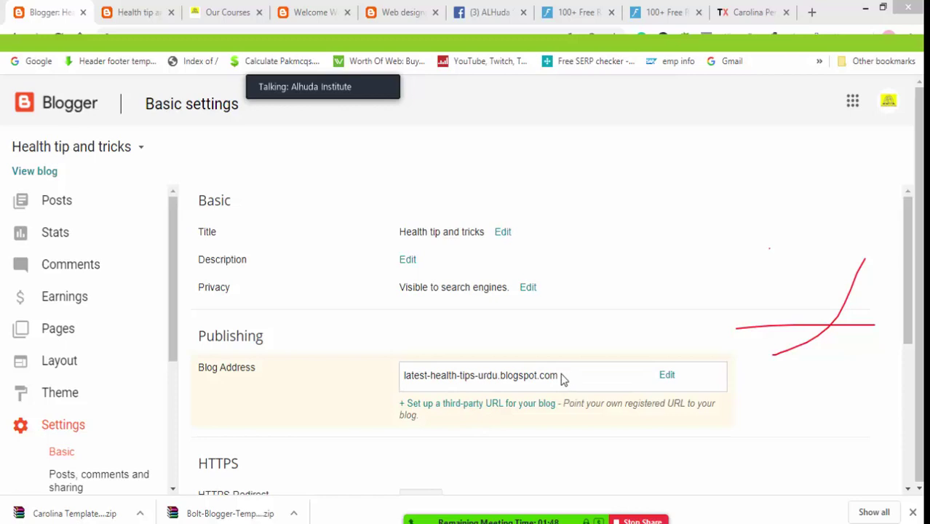
Highlight the blog address, and open the blog Description for editing to highlight its "500 Characters Max" note.
mouse_move(561, 377)
mouse_down()
mouse_move(409, 401)
mouse_move(393, 388)
mouse_up()
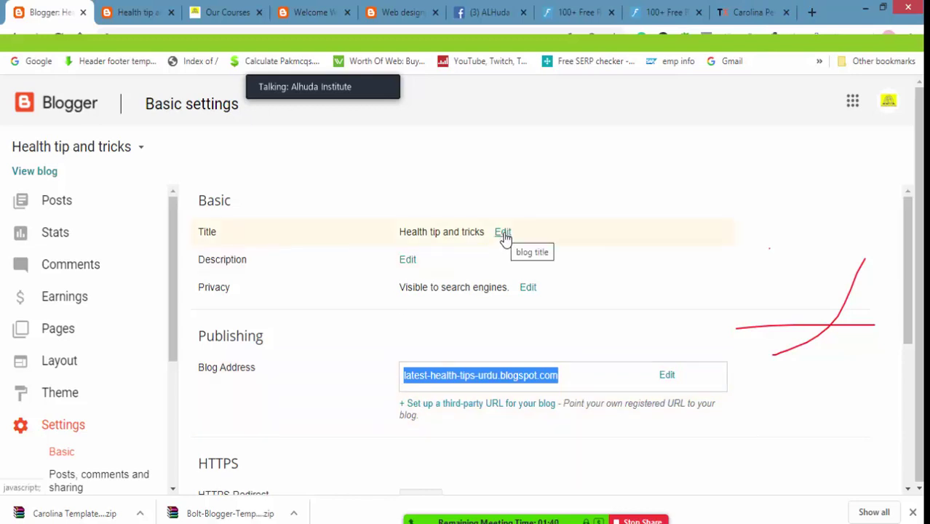
click(407, 260)
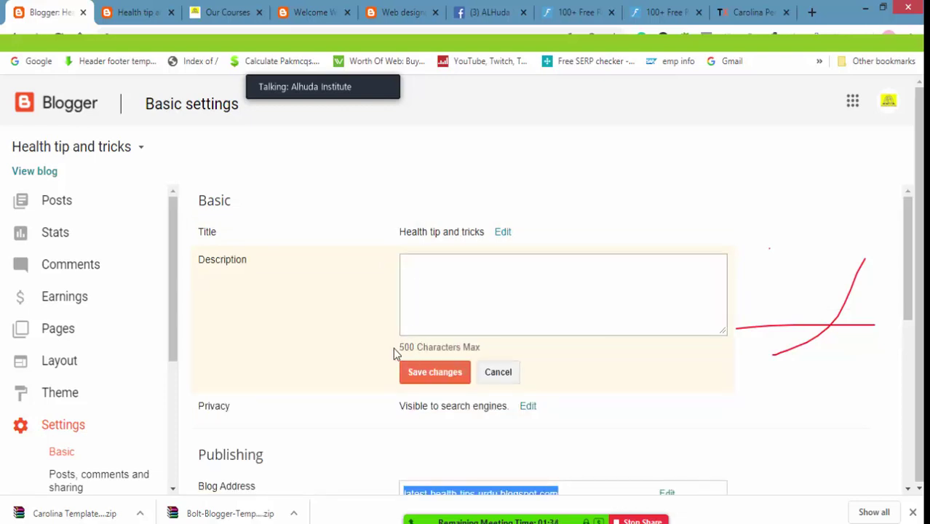
drag(399, 348, 497, 352)
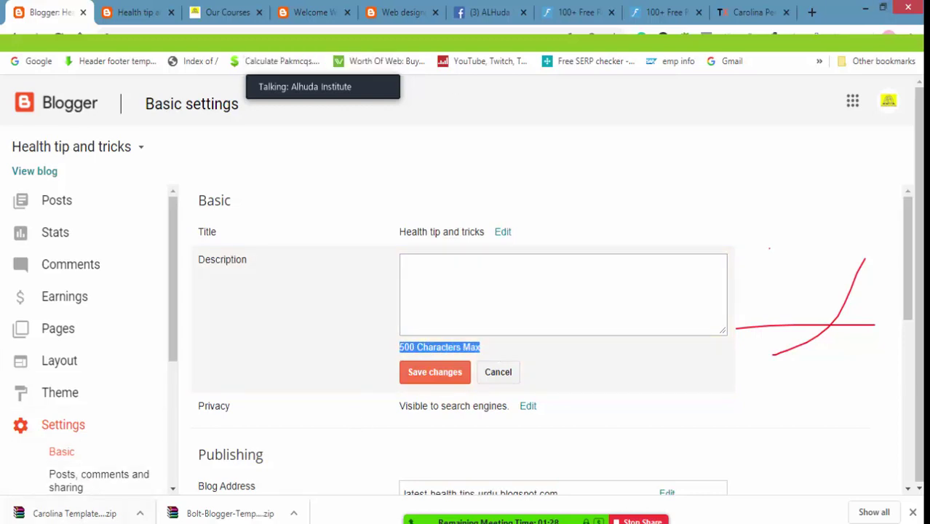
Switch to the BLOGGER LECTURE ONLINE document in Word and add "Alhuda … it is a word. Six characters 500" below the Responsive Theme paragraph.
key(alt+Tab)
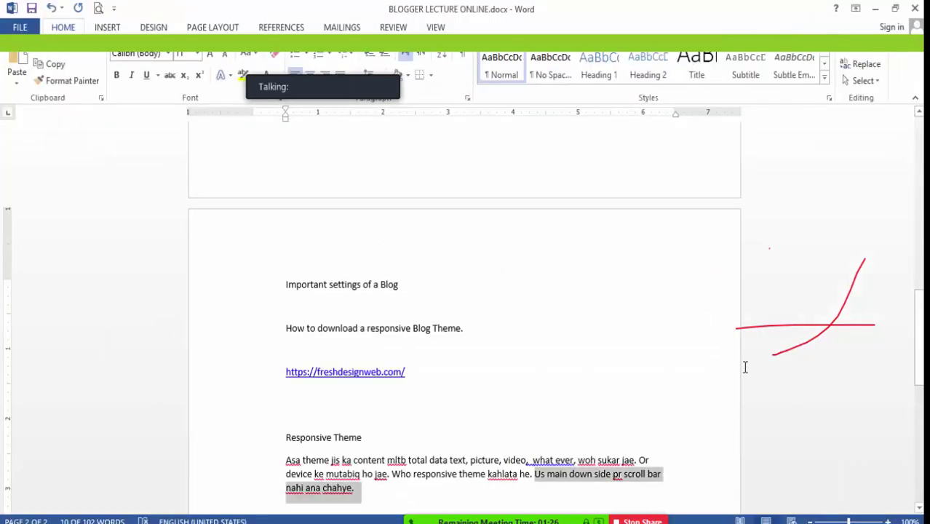
scroll(923, 514, down, 2)
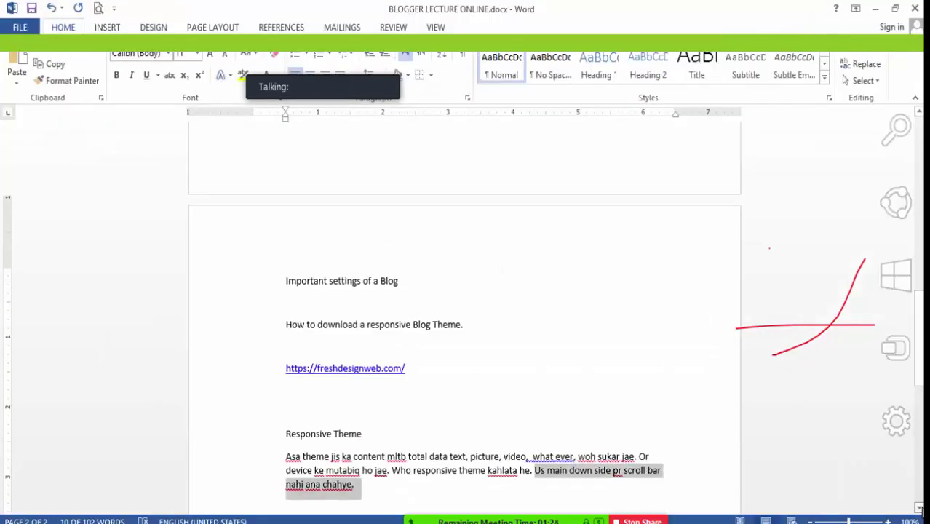
click(446, 451)
click(422, 446)
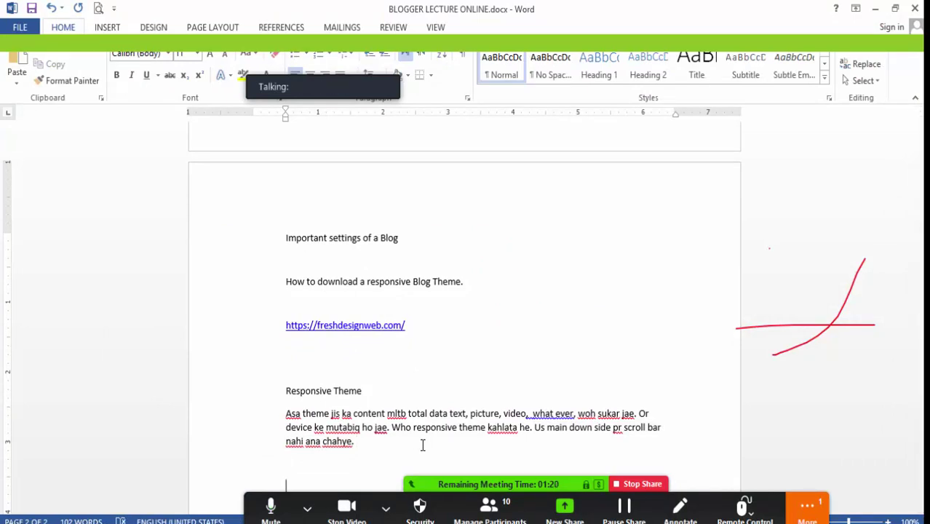
key(Return)
key(Return)
text(A)
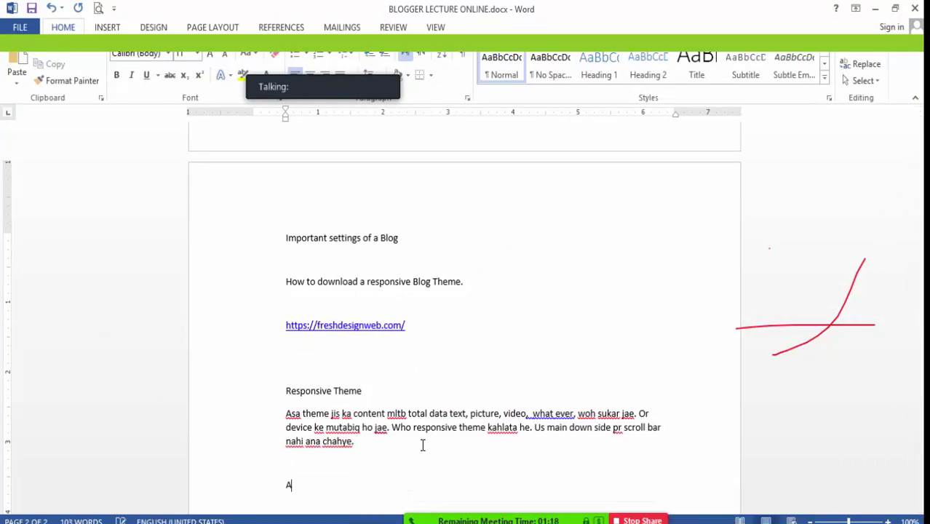
text(lhuda )
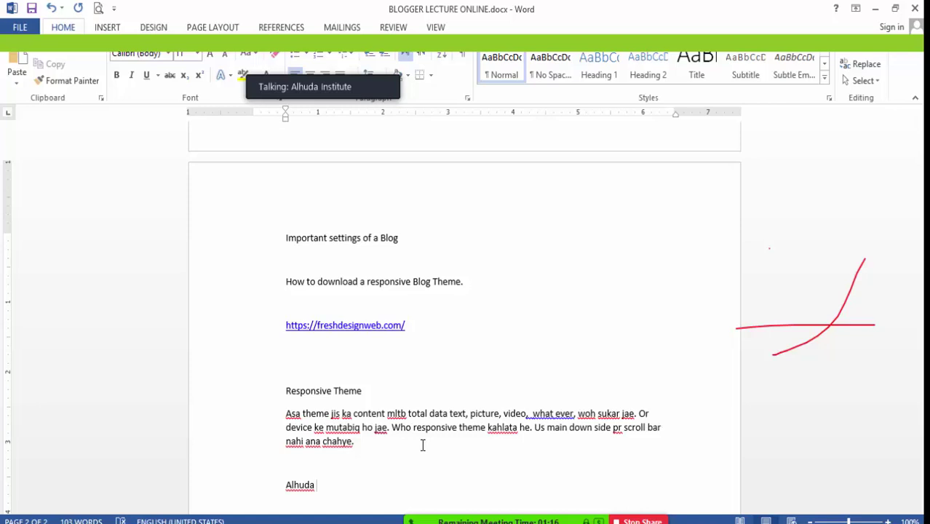
text(... it)
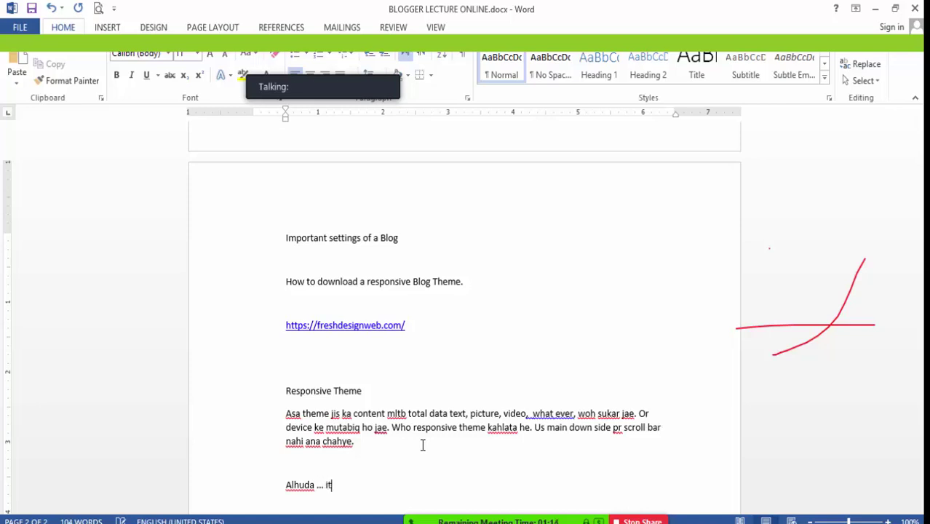
text( is a word. )
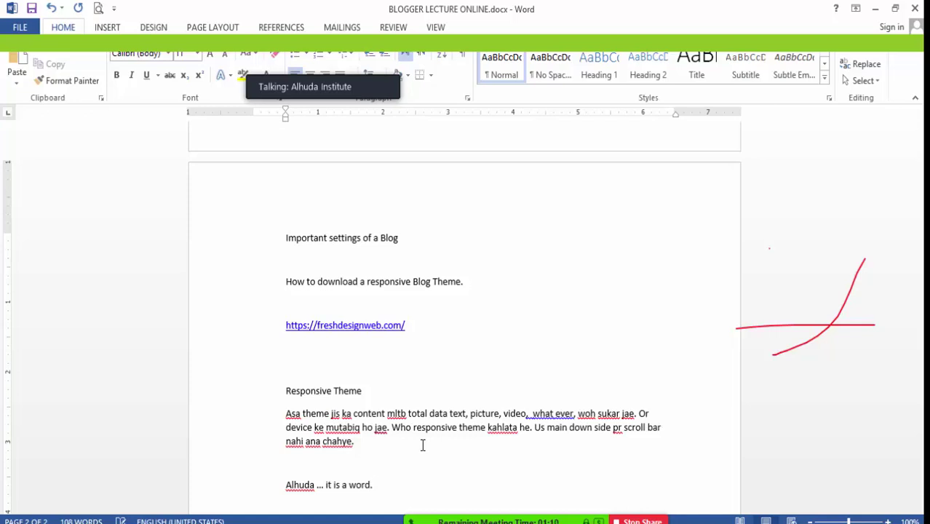
text(Six characters)
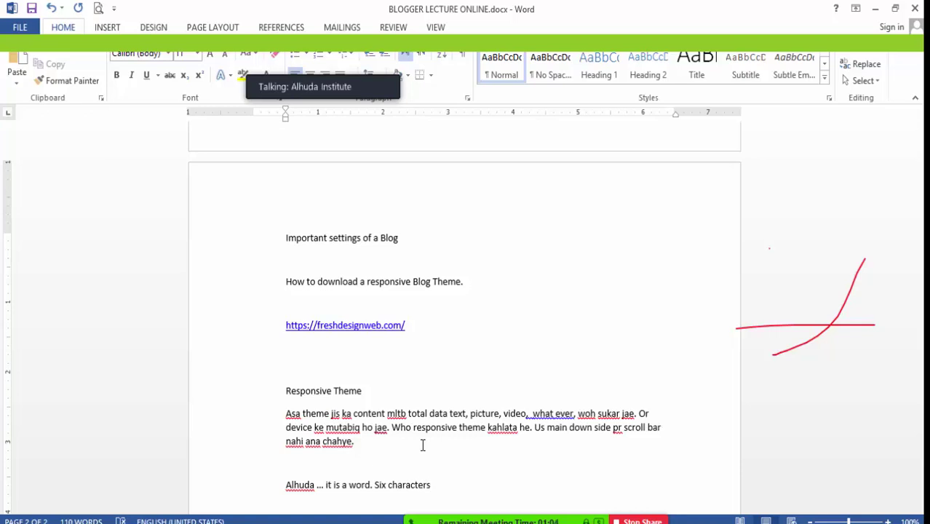
text( 500)
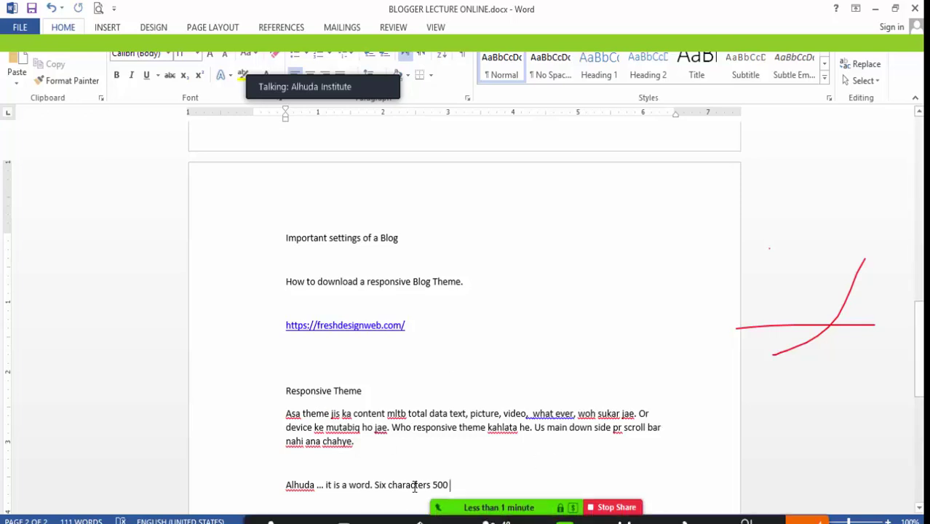
click(386, 507)
click(445, 359)
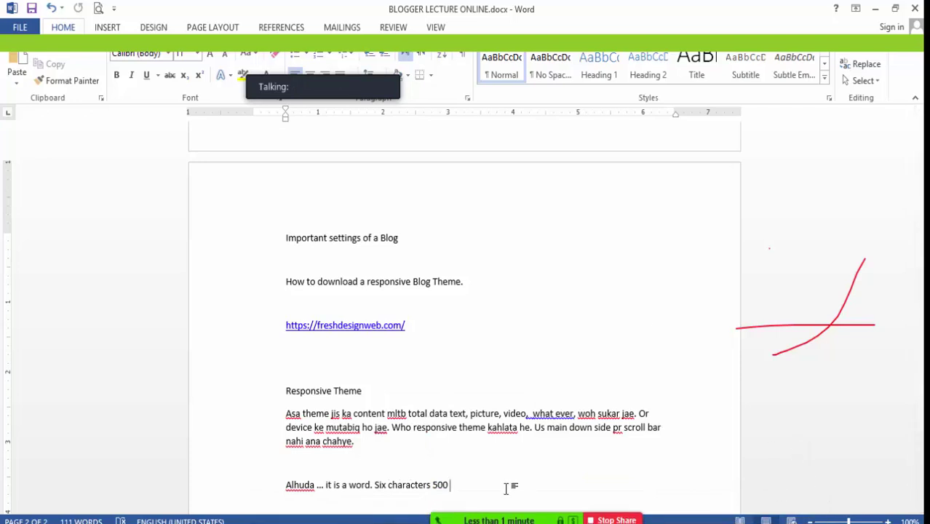
Check the Zoom group chat messages and the participants list, minimizing each window.
mouse_move(504, 487)
click(807, 508)
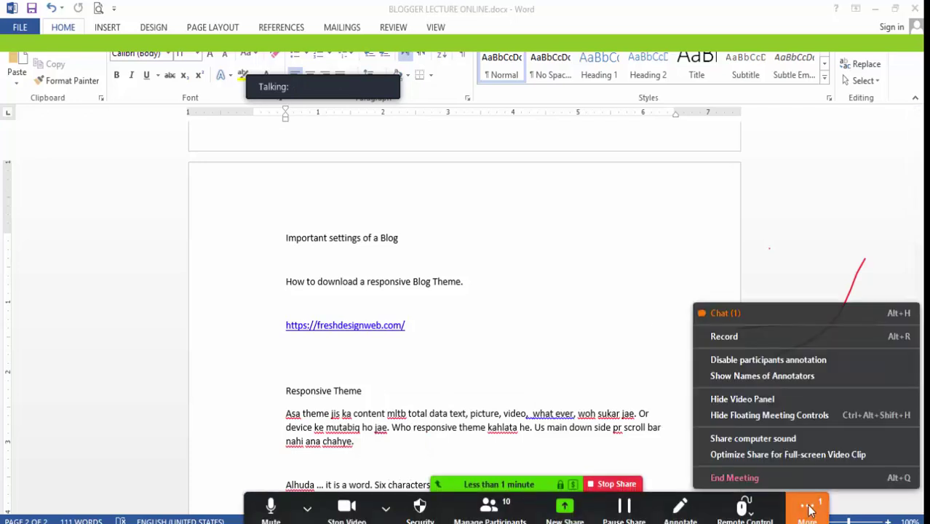
click(734, 318)
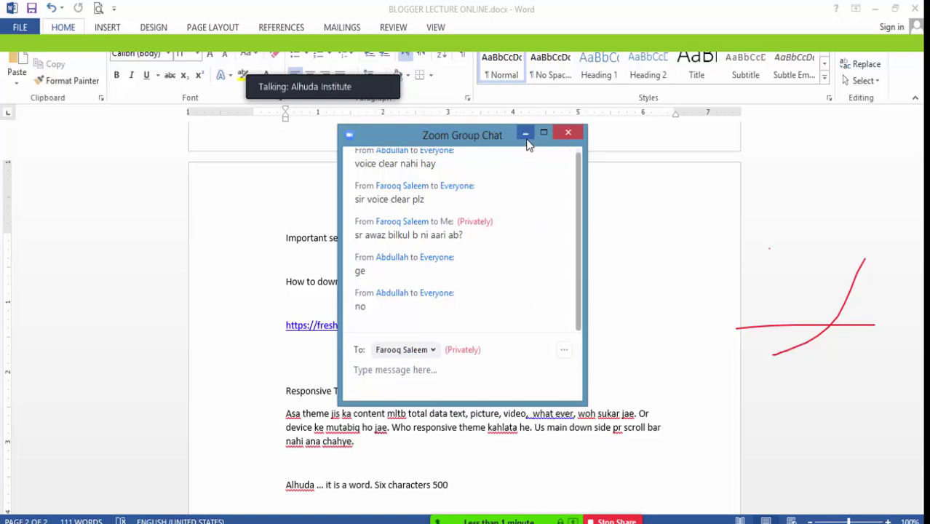
click(526, 137)
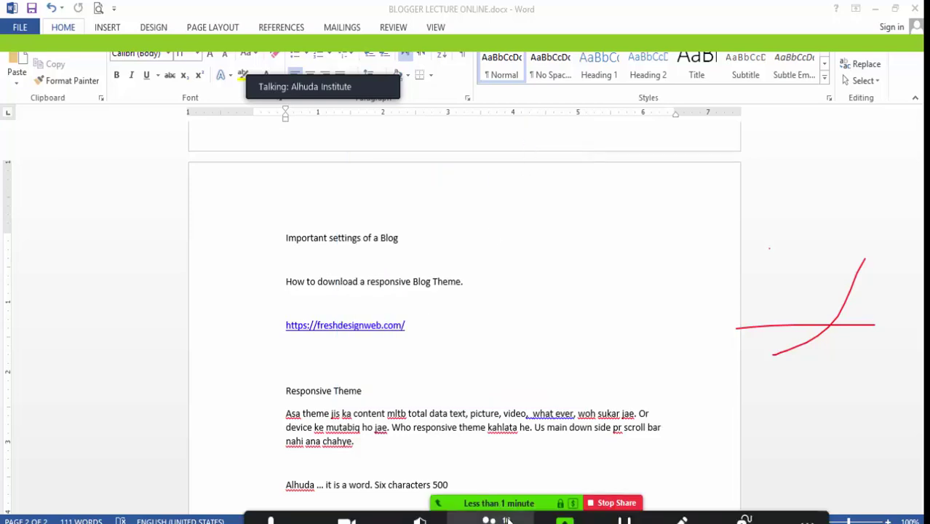
click(490, 510)
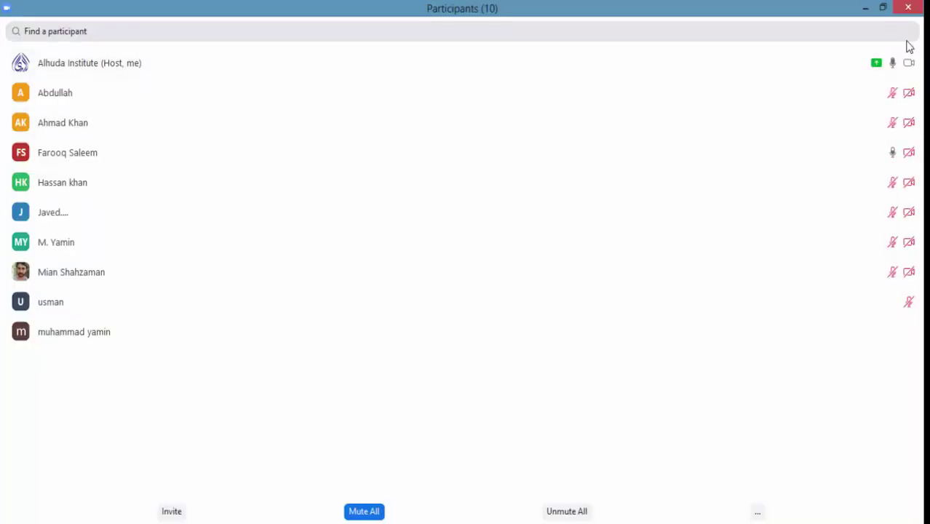
click(866, 8)
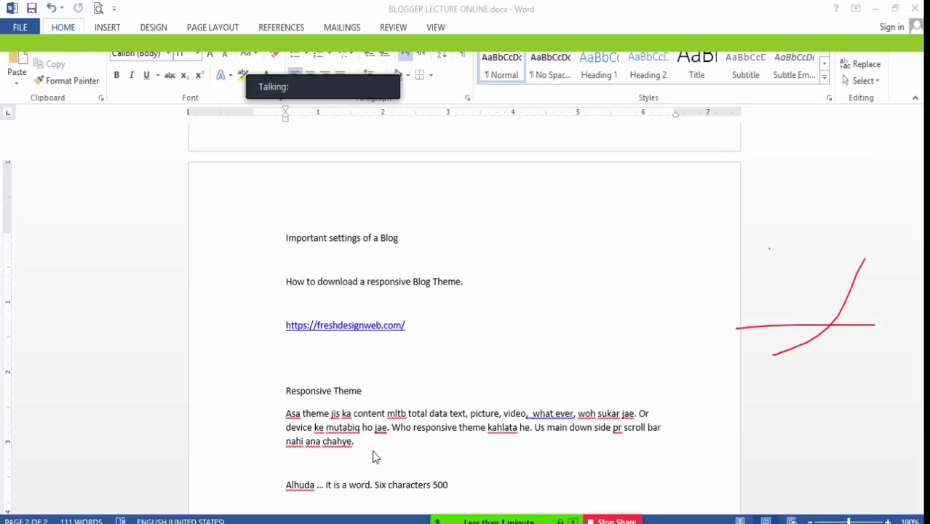
Switch back to the Blogger basic settings in Chrome and place the cursor in the Description box.
key(alt+Tab)
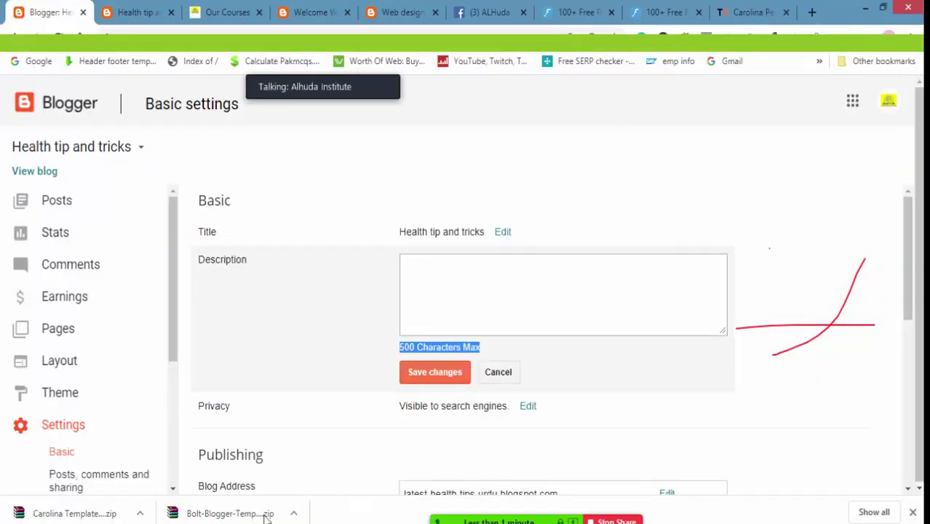
click(450, 281)
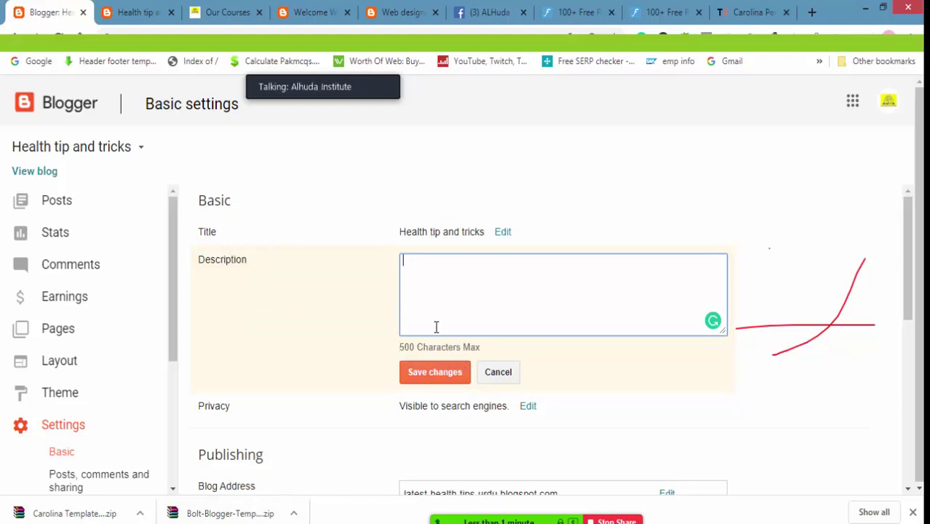
Dismiss the Zoom Pro upgrade offer and start the Online Earning Course meeting in a maximized window.
mouse_move(492, 503)
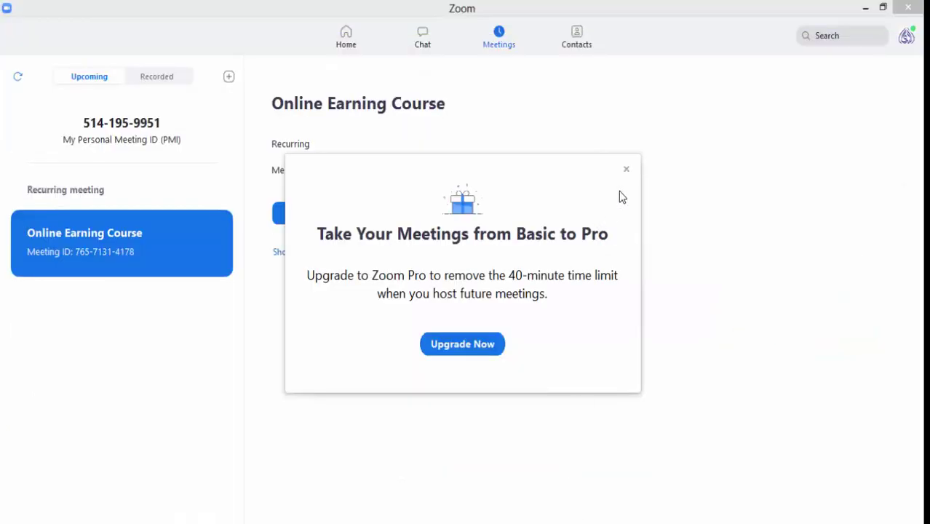
click(626, 172)
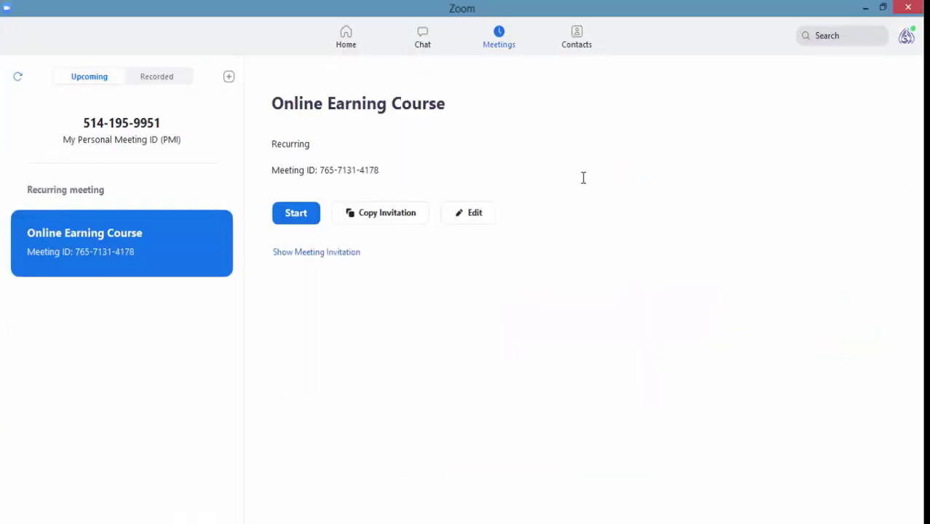
click(297, 213)
click(503, 9)
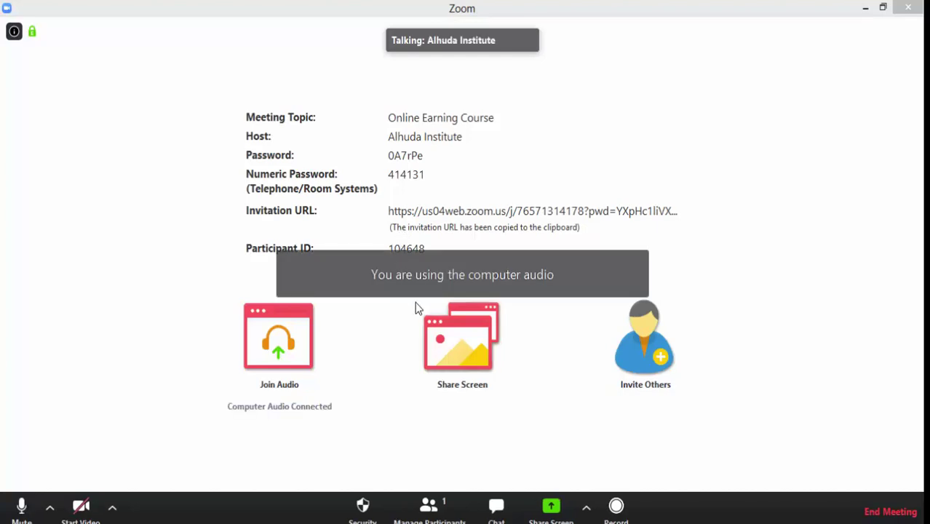
click(882, 8)
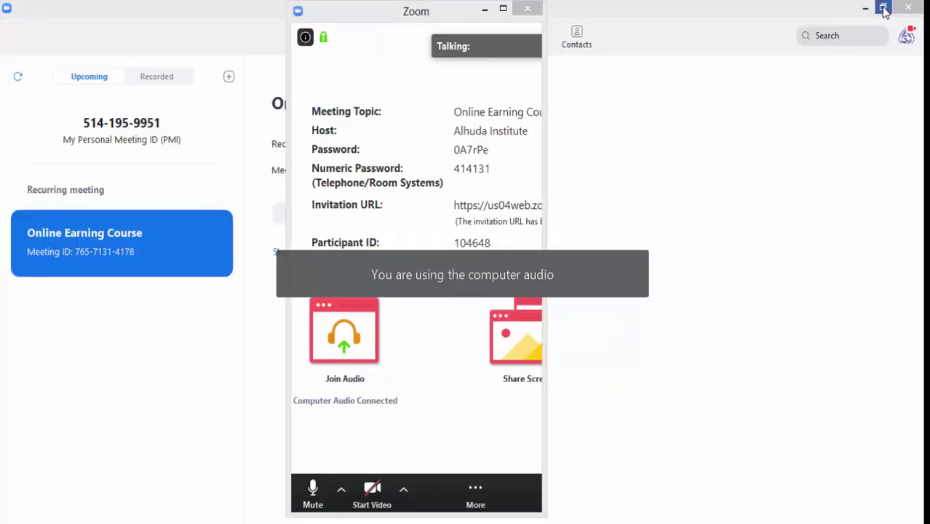
click(503, 8)
Show the new meeting's participants list and admit the waiting participant.
click(430, 502)
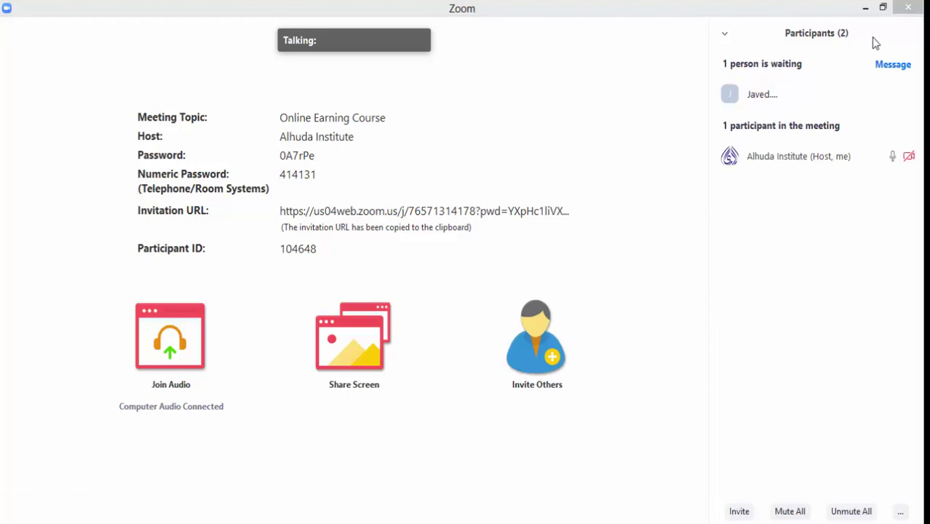
click(846, 95)
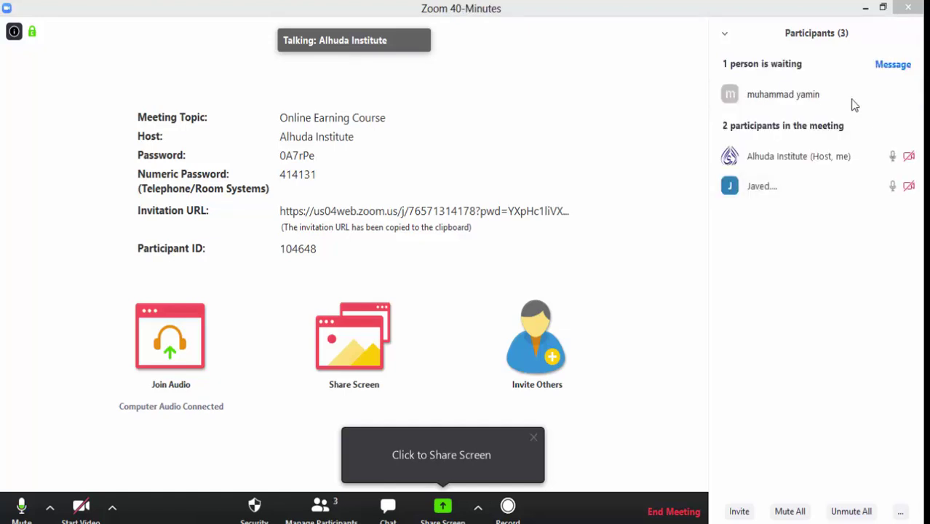
Admit the waiting participant and raise the screen recorder's audio level to maximum, minimizing the recorder.
click(852, 100)
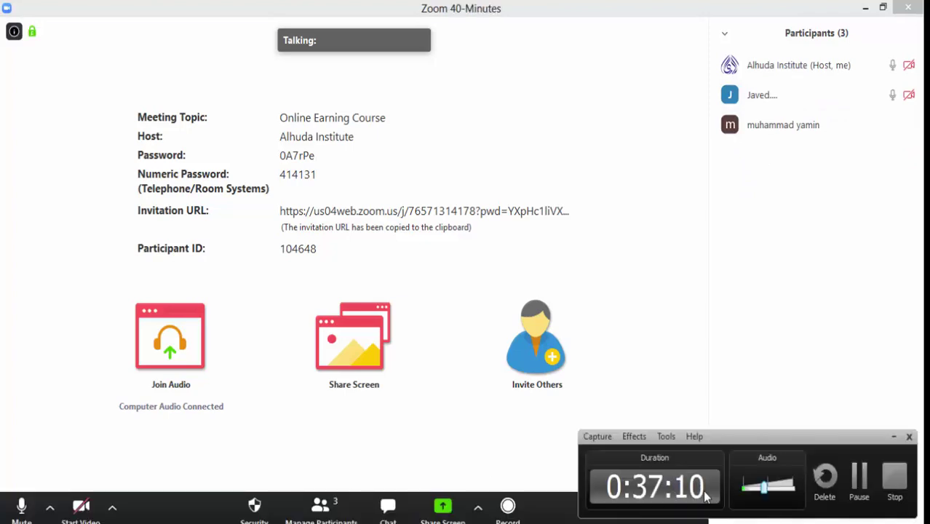
drag(771, 494, 799, 500)
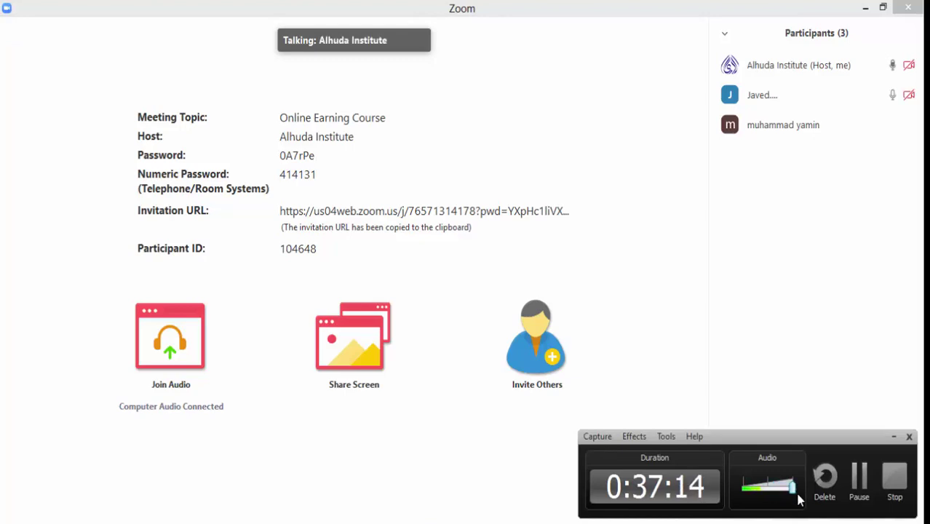
click(894, 437)
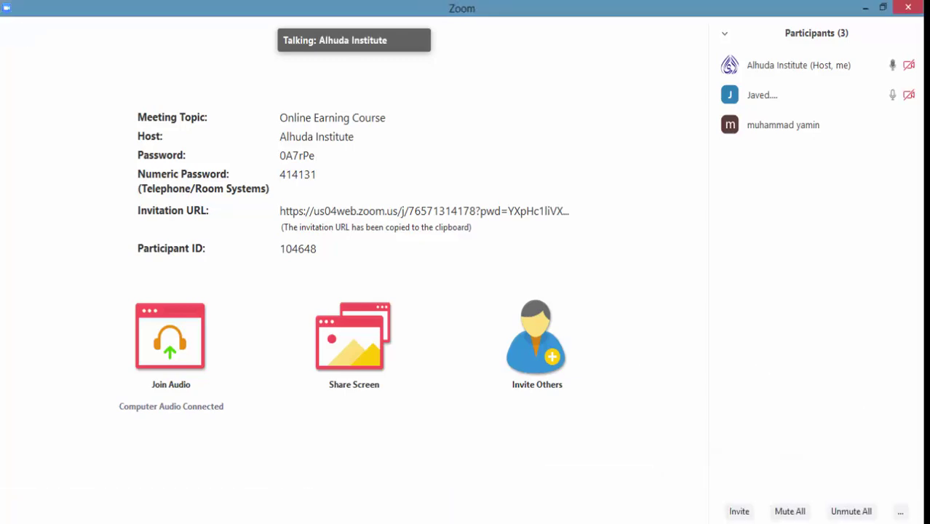
Return to the Zoom 40-Minutes meeting window and admit everyone in the waiting room.
mouse_move(324, 523)
click(401, 464)
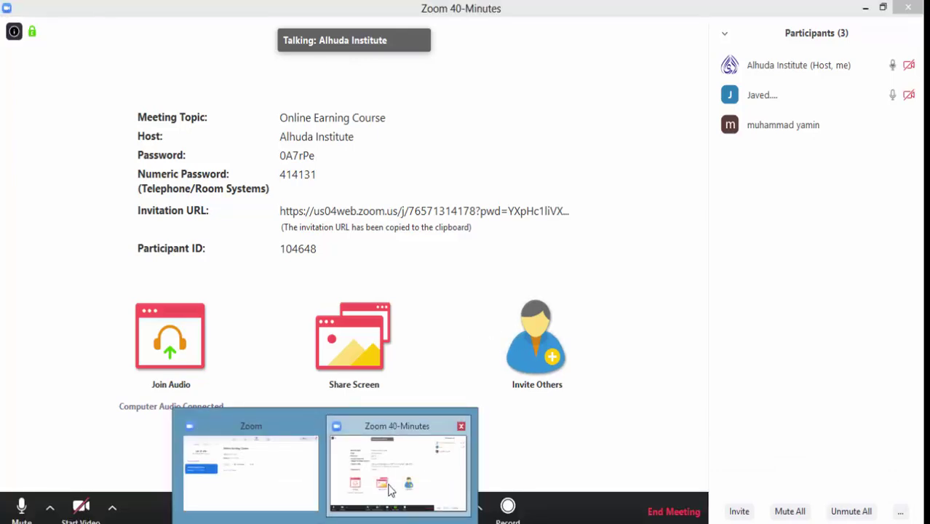
click(388, 490)
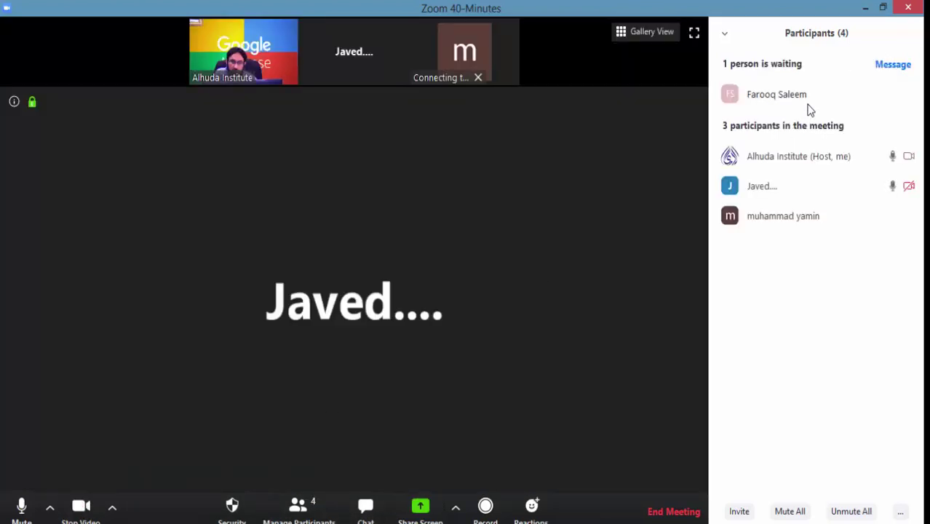
click(838, 97)
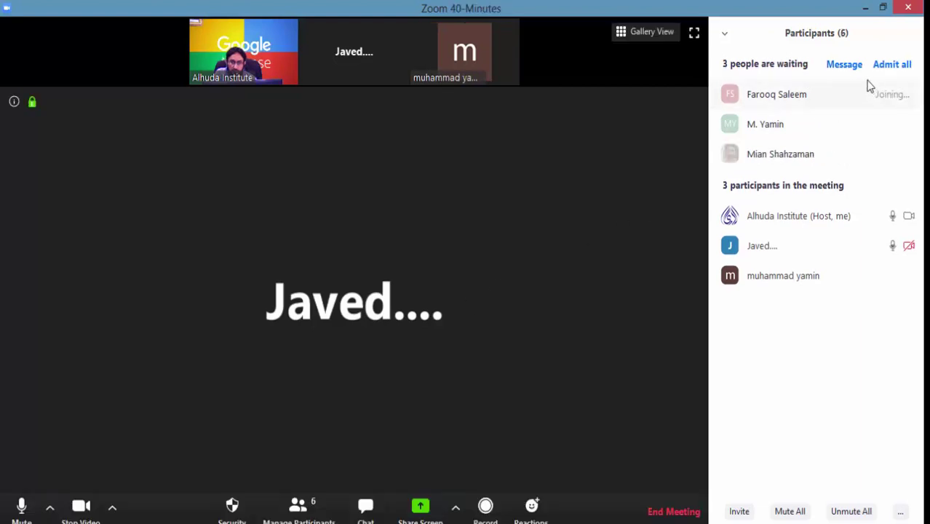
click(890, 66)
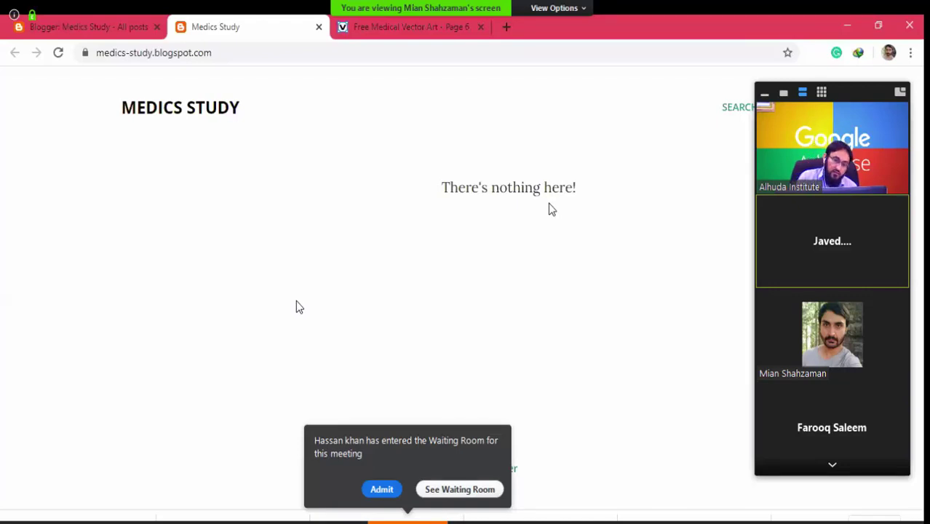
Admit each newly waiting participant while the Medics Study blog is being shared, keeping the participants window minimized.
click(444, 488)
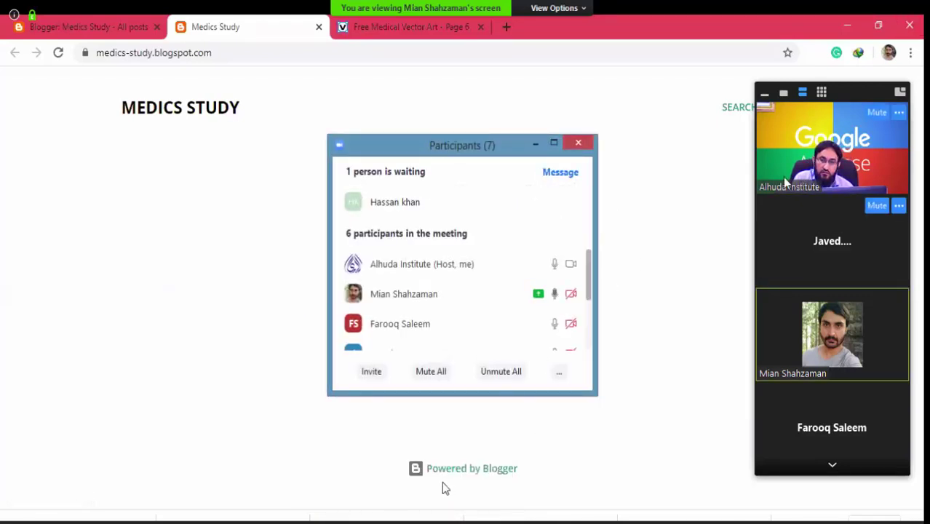
click(513, 203)
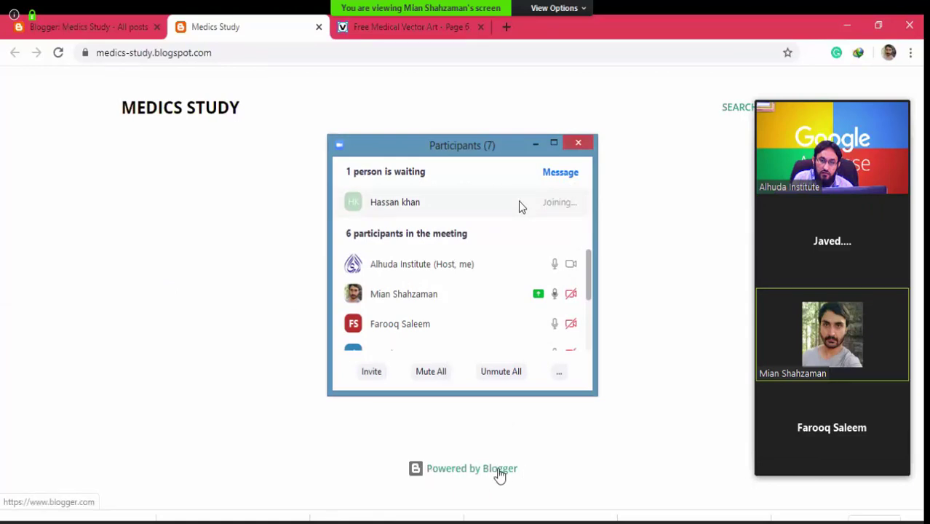
click(536, 145)
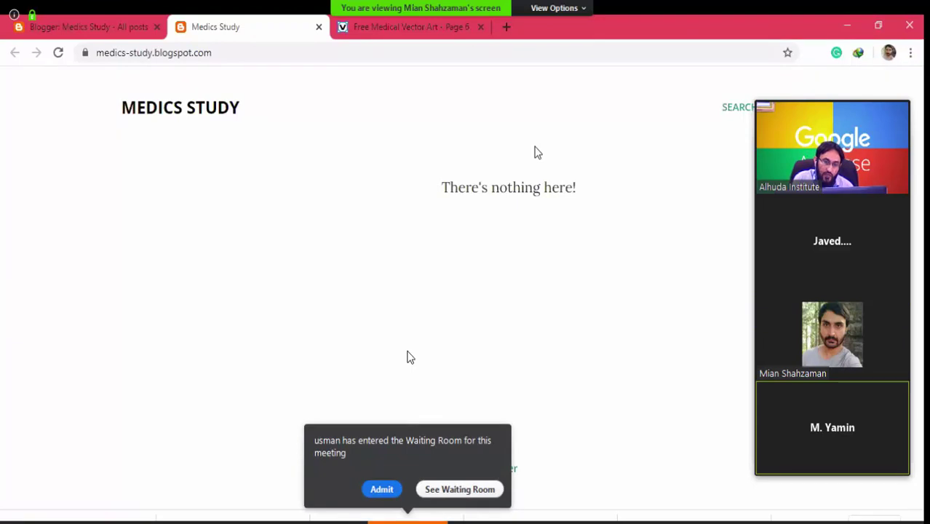
click(384, 492)
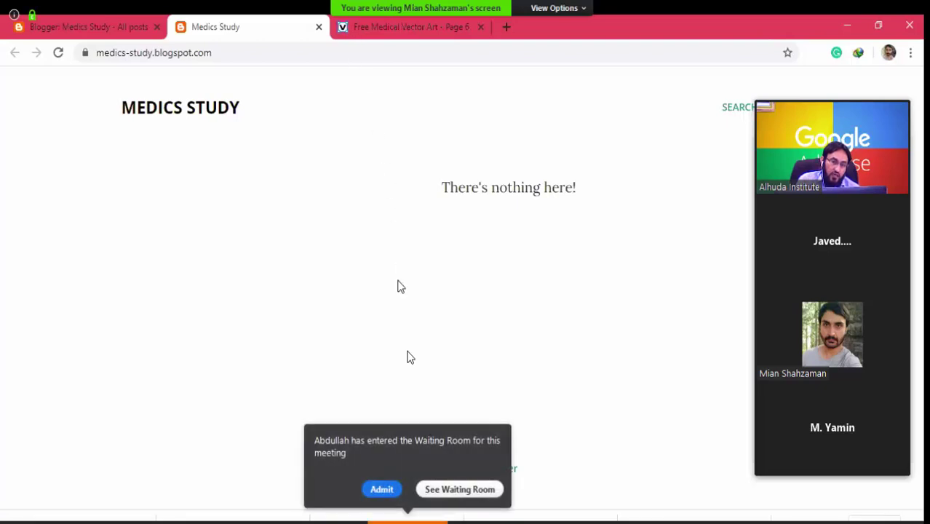
click(382, 490)
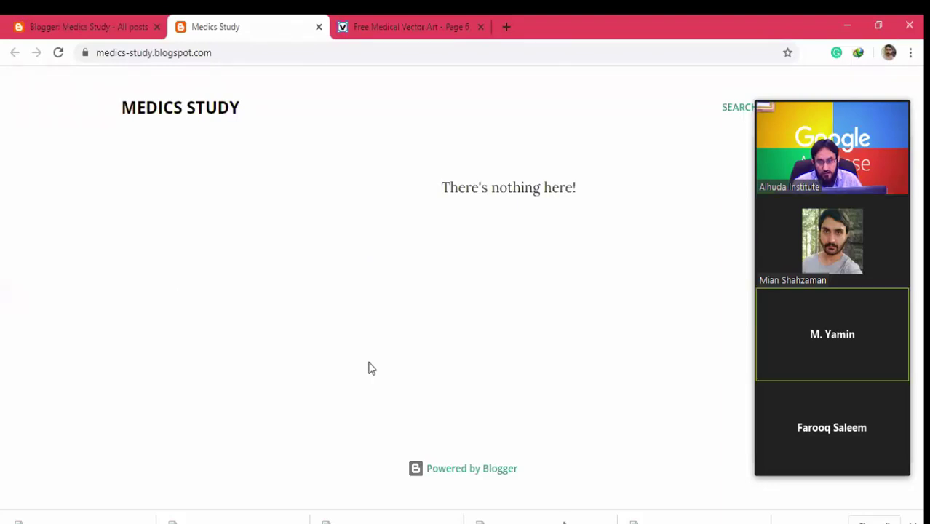
click(592, 503)
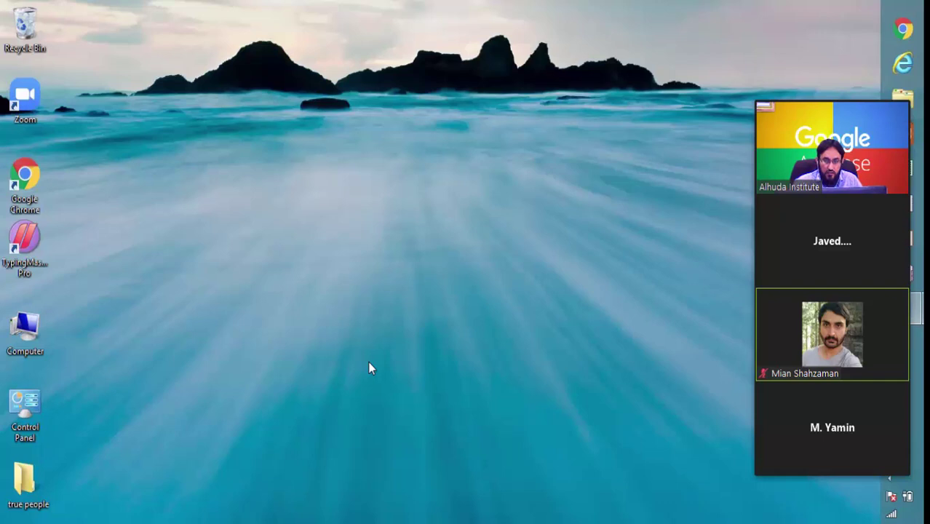
Show the participant videos in a grid and admit the waiting person, checking the maximized participants list before minimizing it.
mouse_move(815, 109)
click(821, 92)
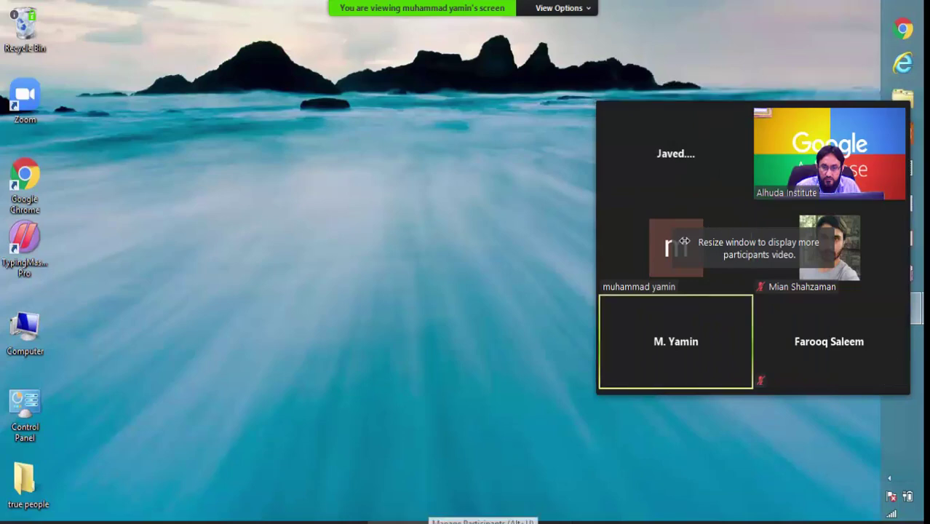
click(480, 521)
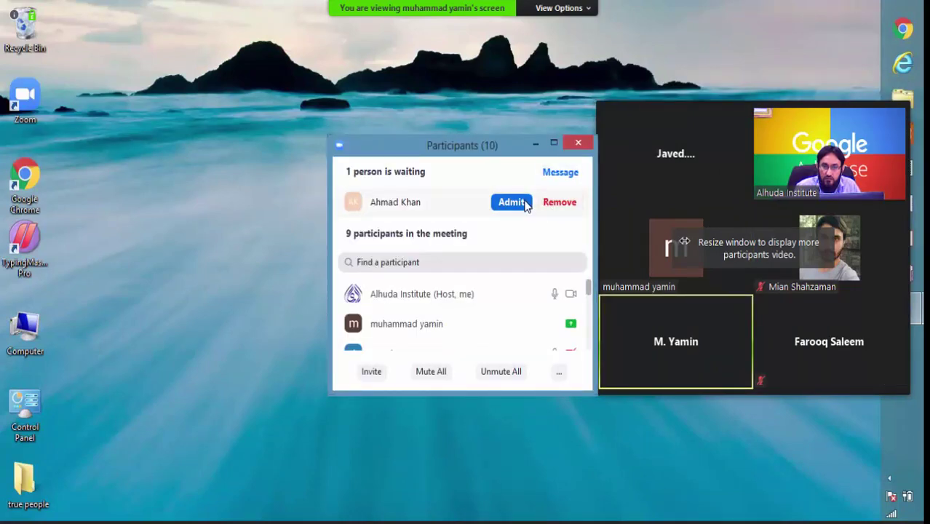
click(512, 202)
click(553, 144)
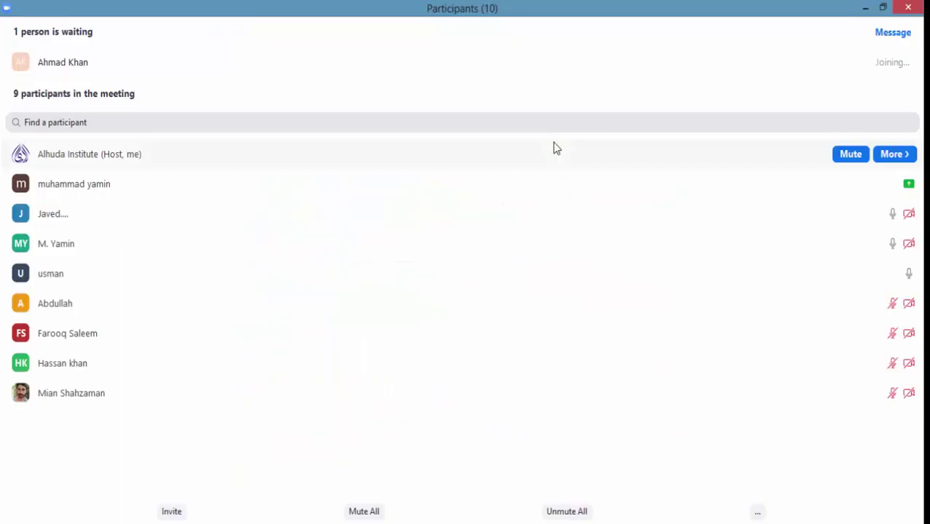
mouse_move(359, 377)
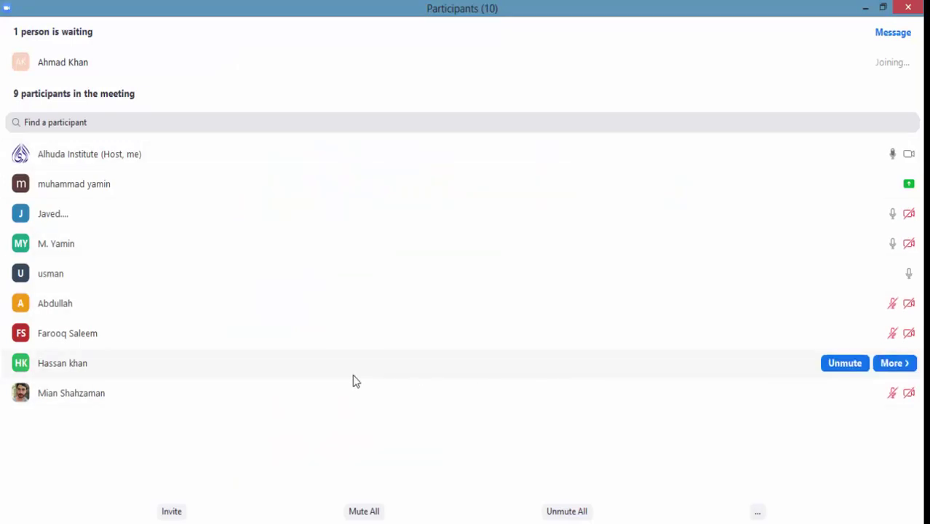
click(866, 9)
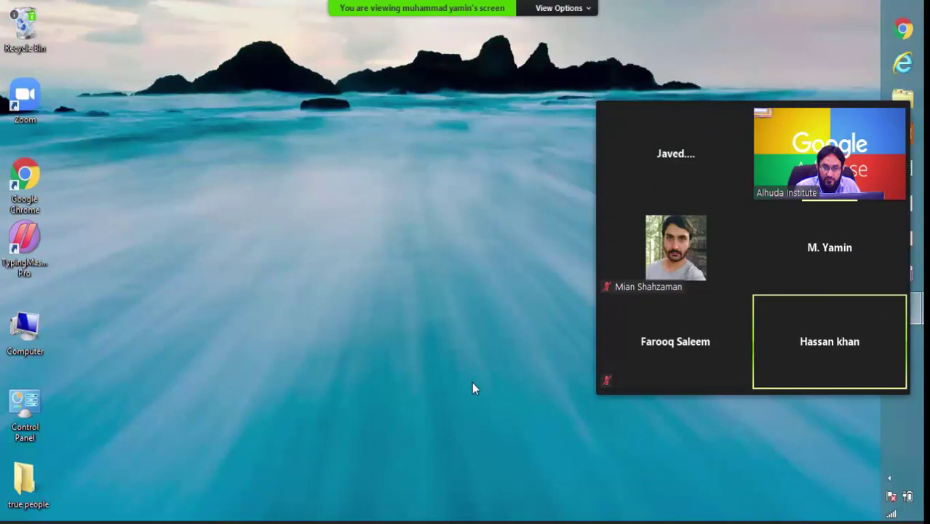
Minimize the participant video thumbnails and the participants list.
mouse_move(648, 122)
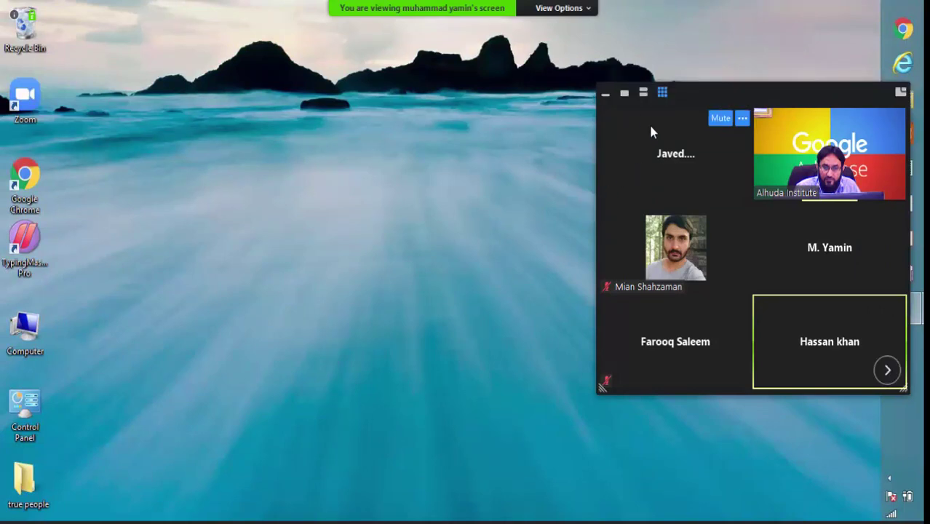
click(605, 93)
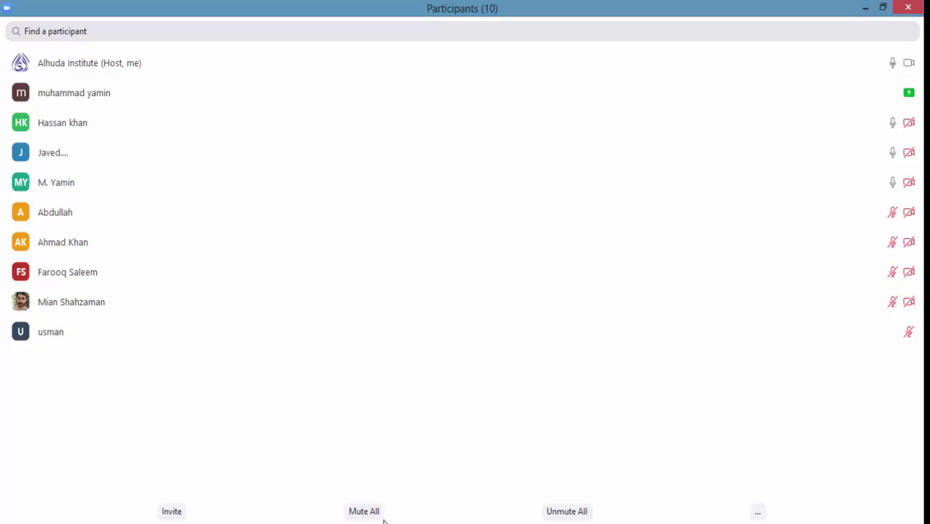
click(865, 8)
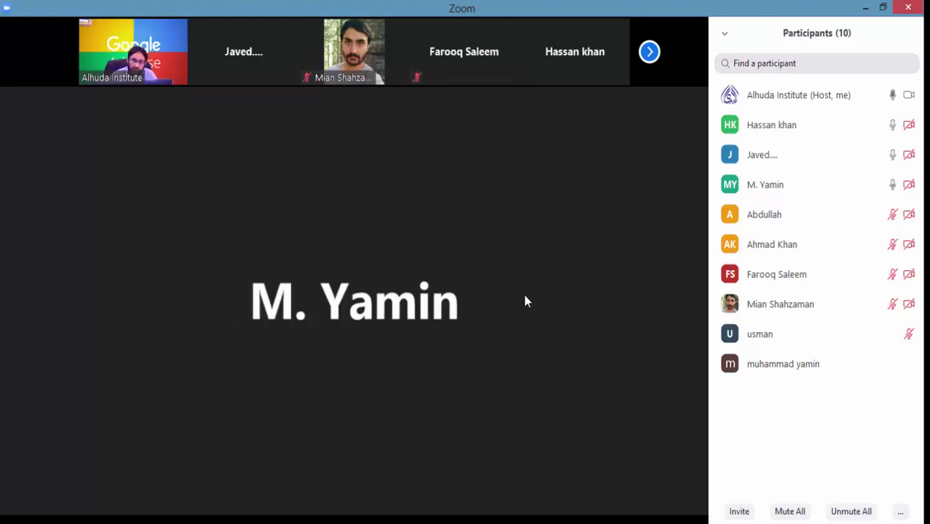
mouse_move(526, 301)
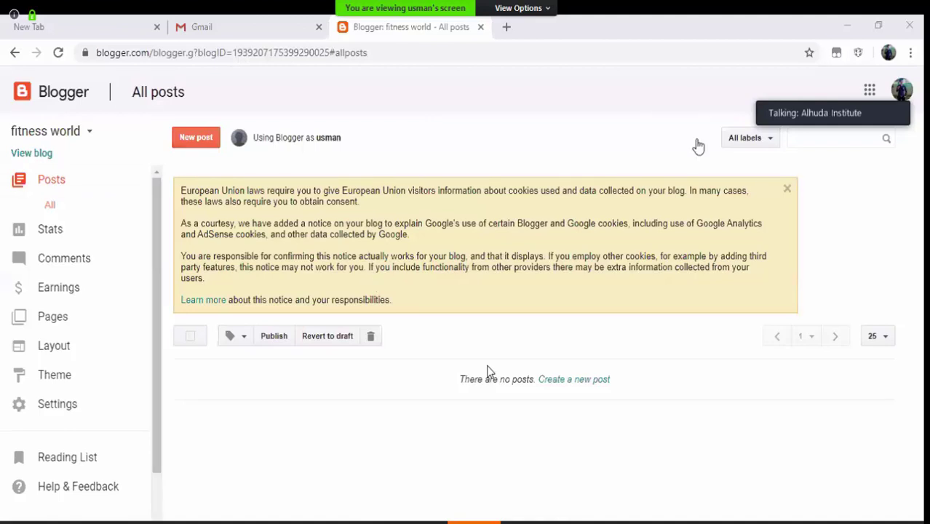
View the shared fitness world blog's public page and return to its Blogger posts overview.
click(40, 154)
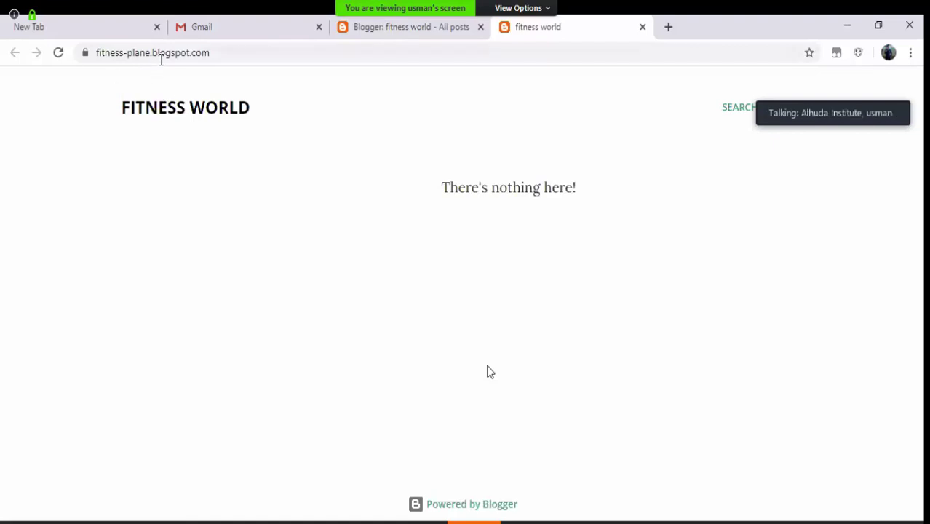
click(345, 33)
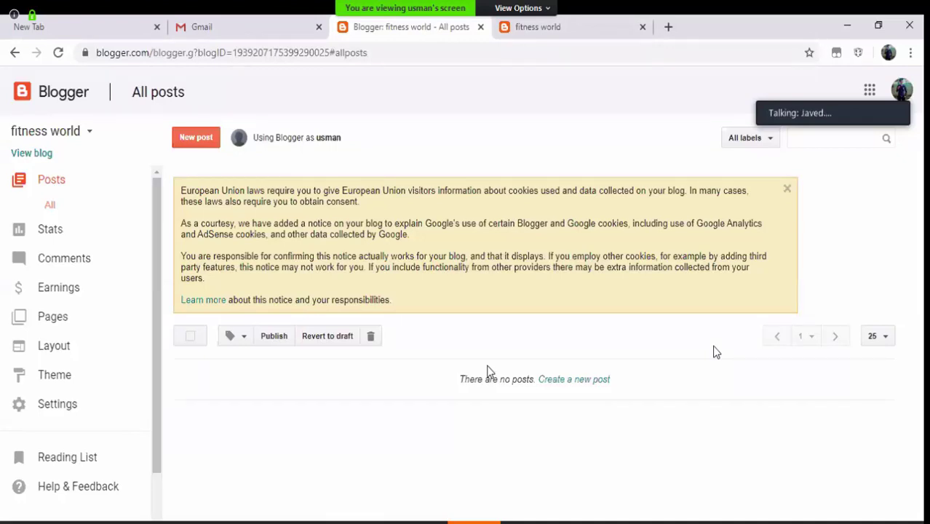
key(alt+s)
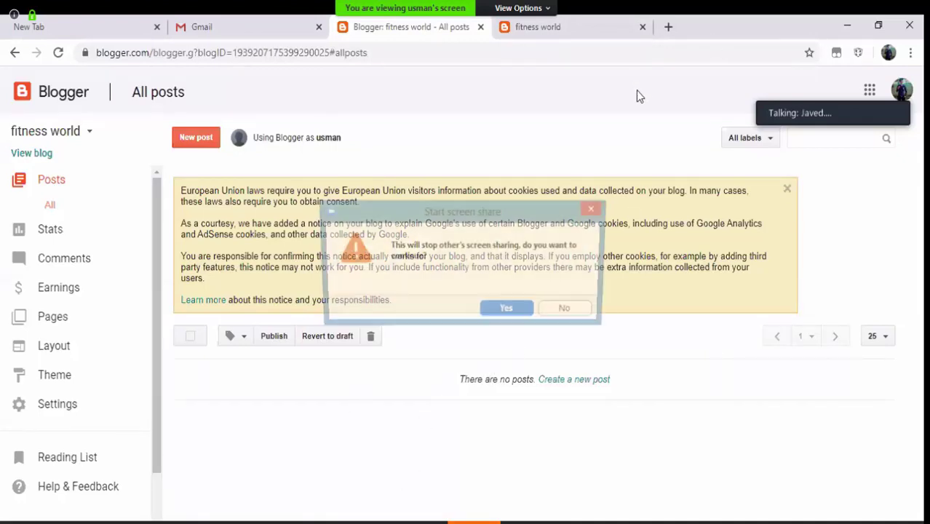
click(523, 310)
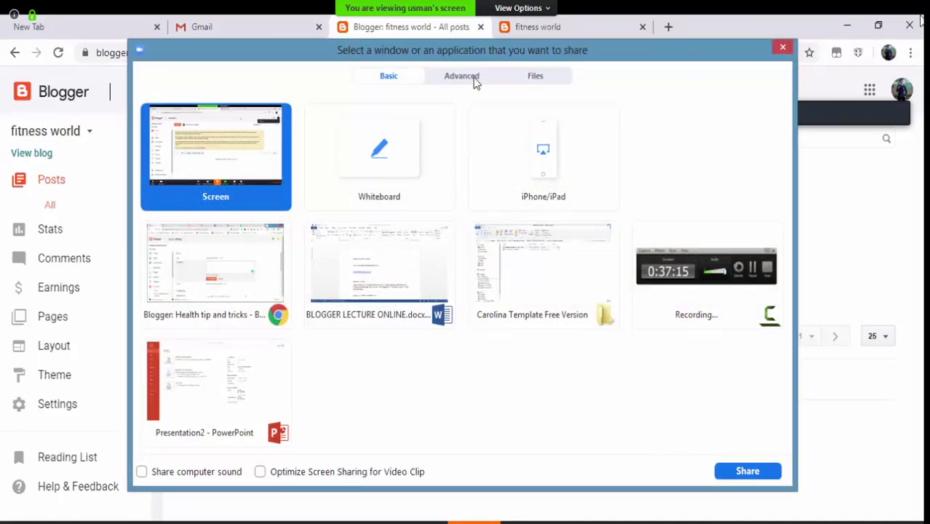
click(474, 77)
click(782, 47)
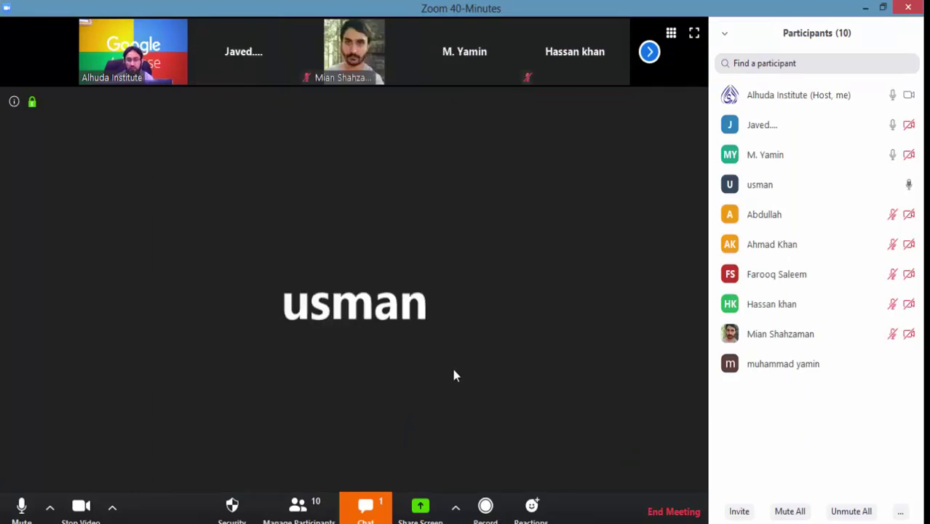
Read the new message in the Zoom group chat and close the chat window.
click(378, 512)
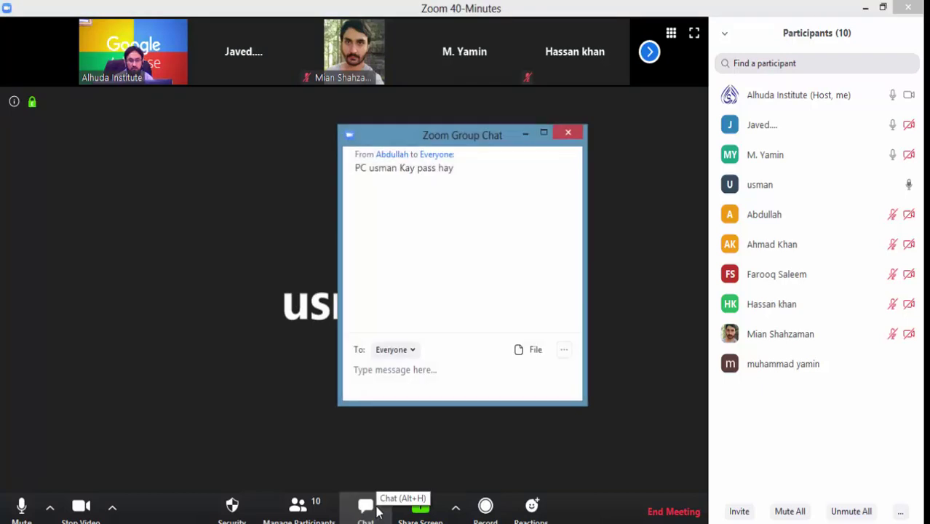
click(569, 135)
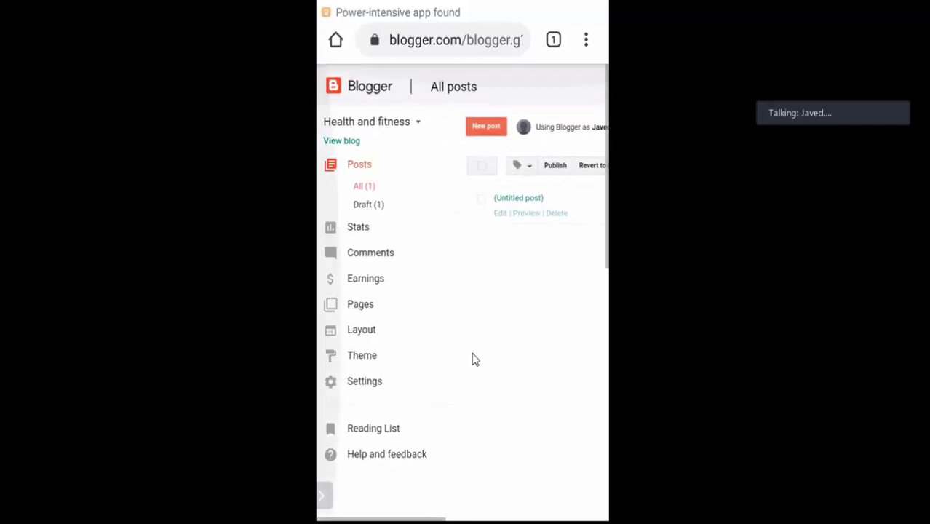
Show the Health and fitness blog's draft posts and select the untitled post.
click(369, 204)
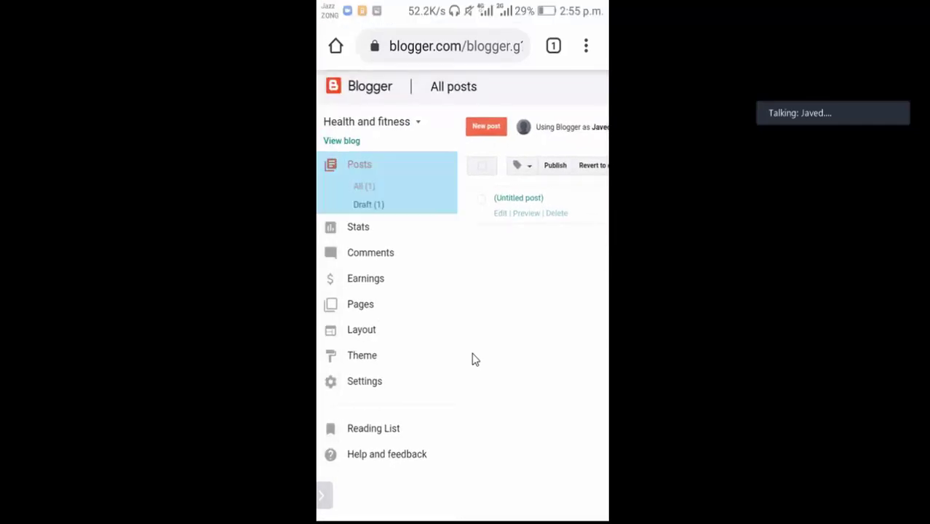
scroll(463, 291, right, 2)
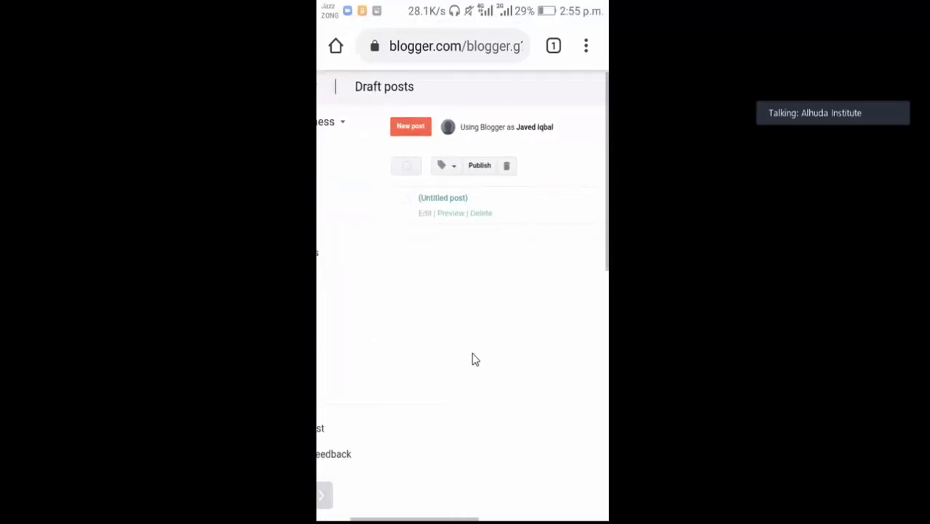
click(406, 198)
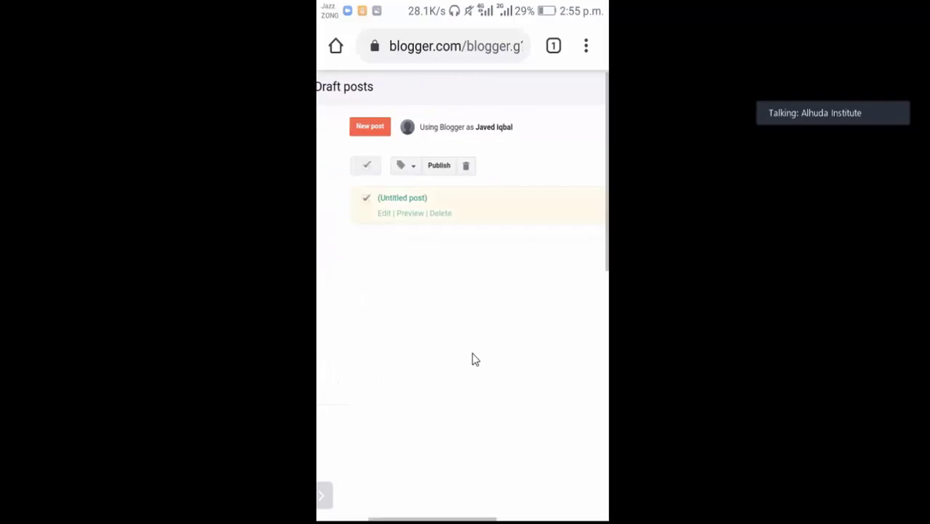
scroll(462, 218, up, 2)
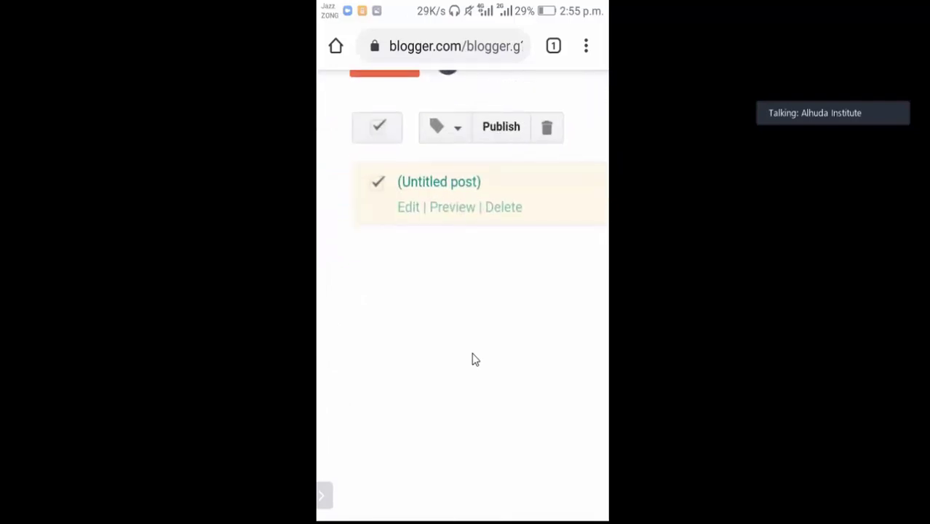
Preview the untitled draft post and look through its page.
click(440, 208)
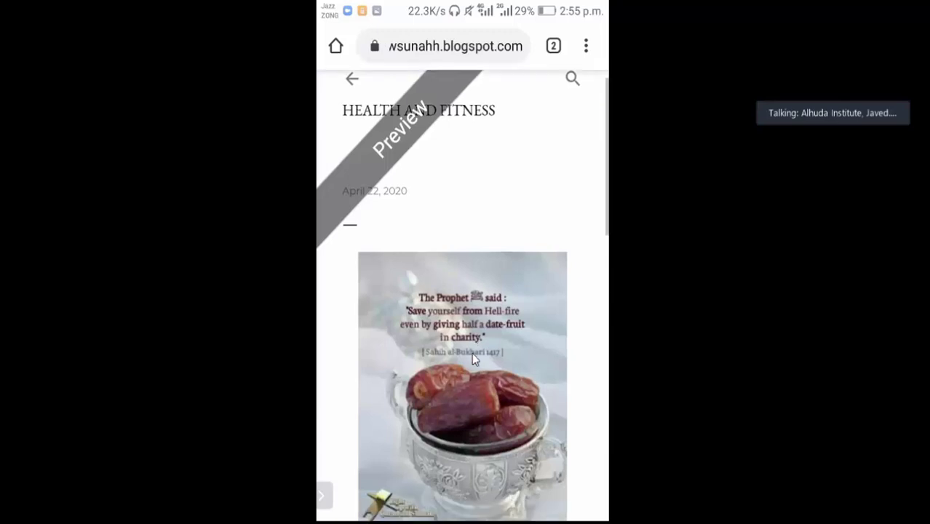
scroll(472, 352, down, 2)
scroll(472, 353, down, 2)
scroll(472, 357, up, 3)
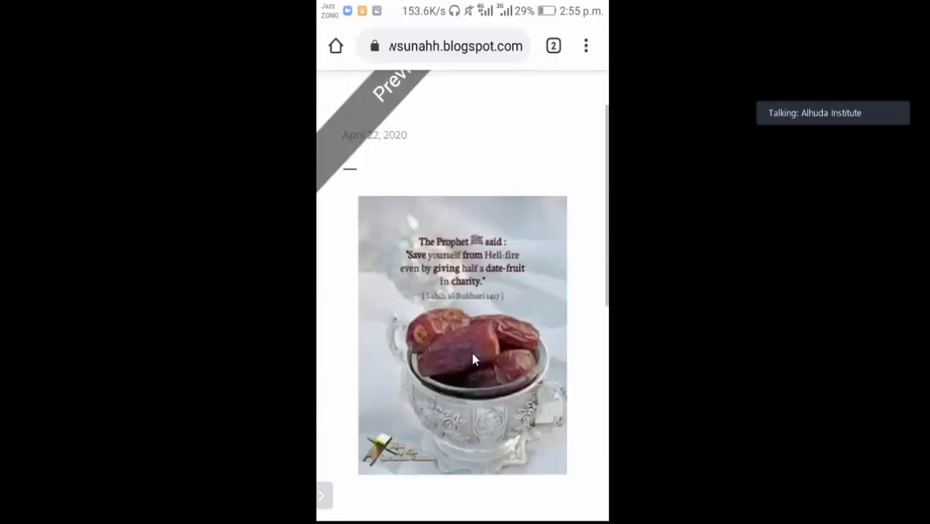
Replace the participant's screen share with a Portion of Screen share and move the sharing frame up to the screen's upper edge.
scroll(473, 359, up, 2)
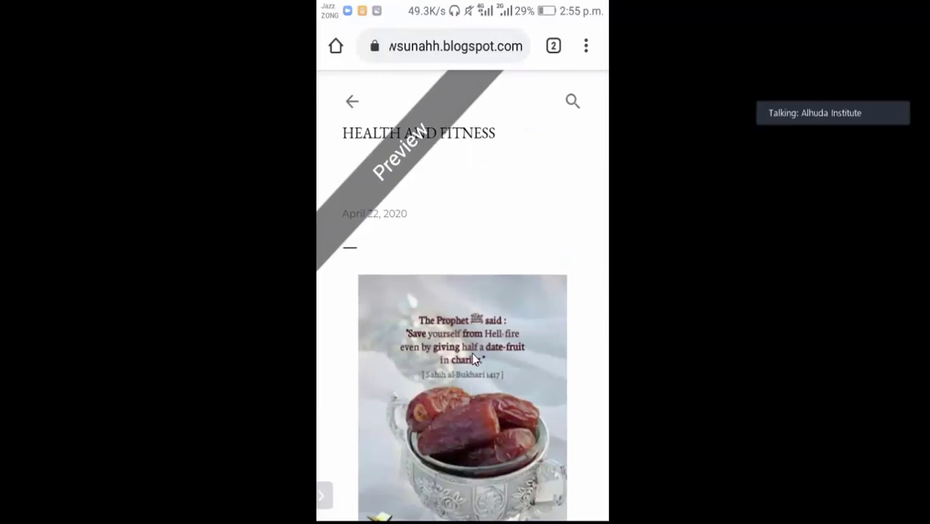
scroll(472, 353, down, 2)
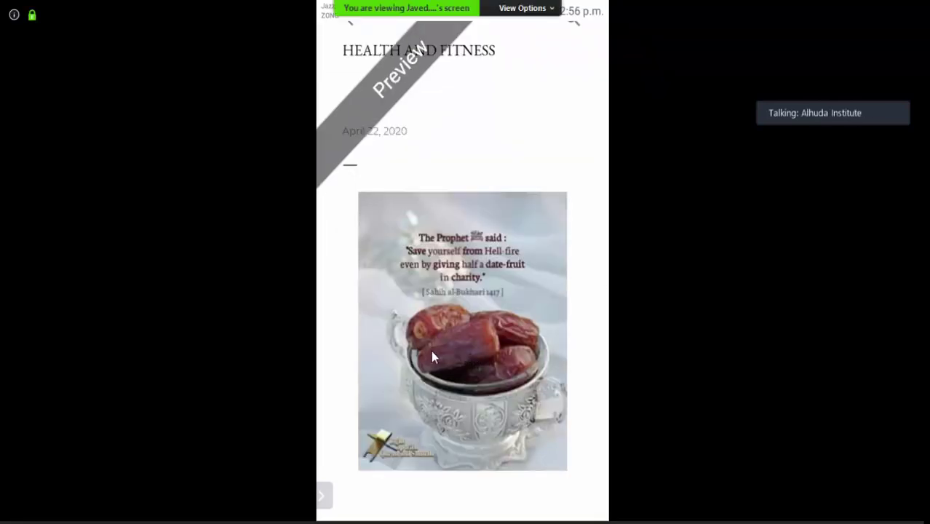
key(alt+s)
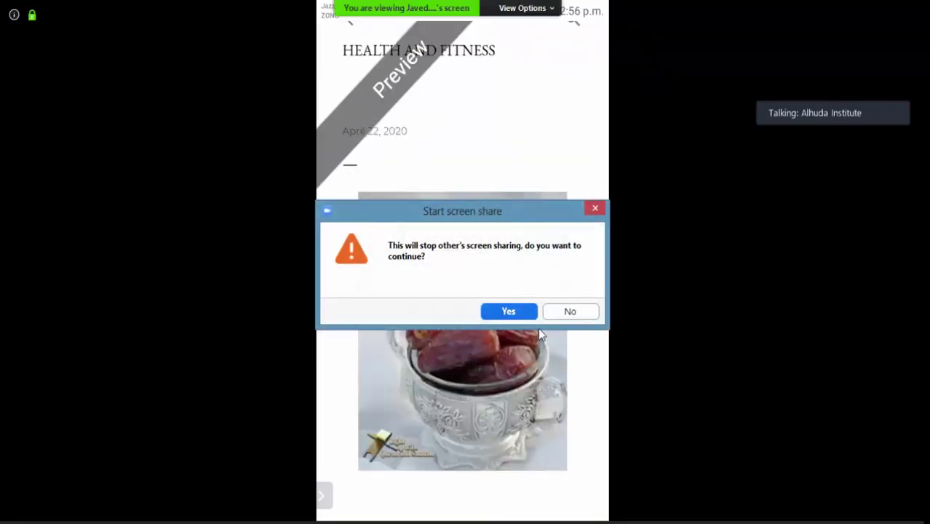
click(518, 312)
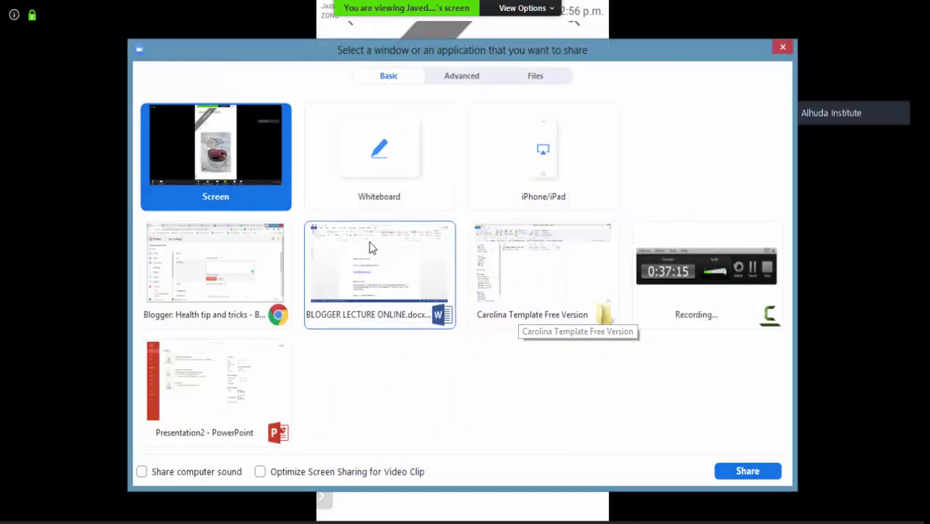
click(459, 77)
click(243, 139)
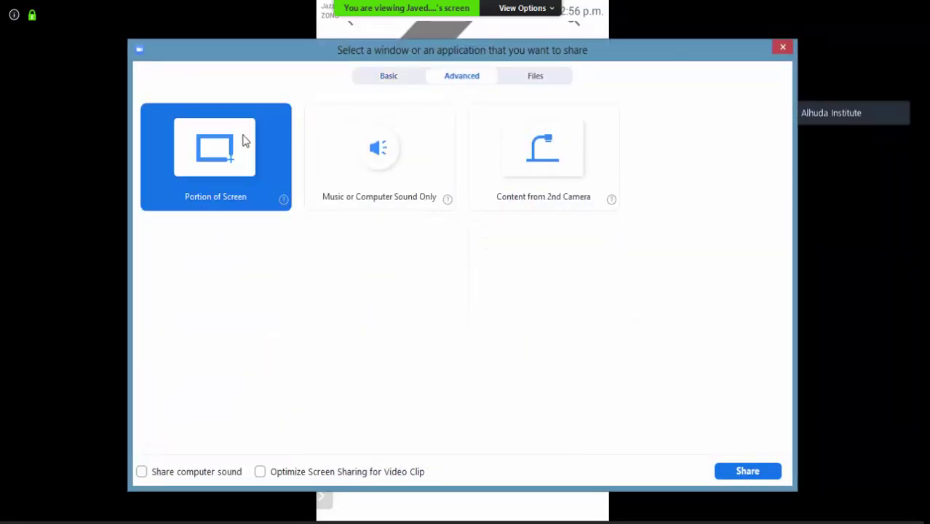
click(728, 470)
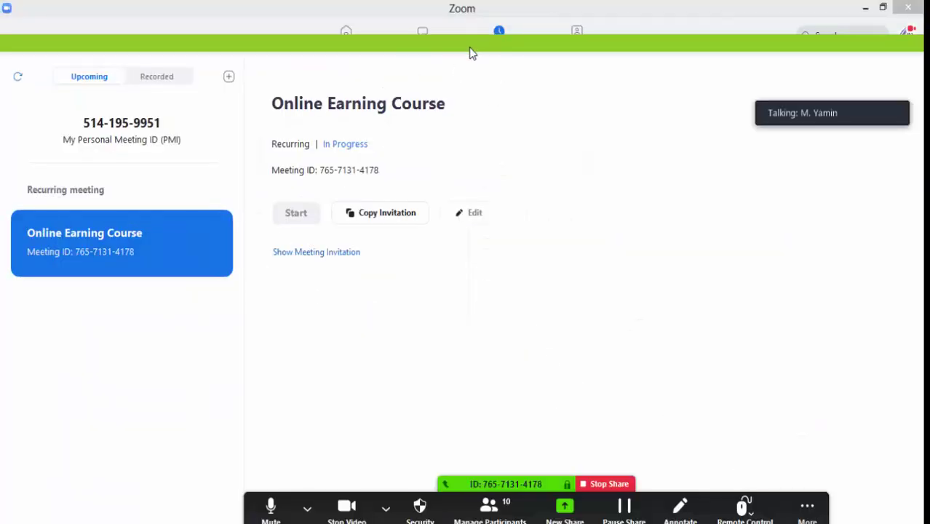
drag(470, 53, 467, 17)
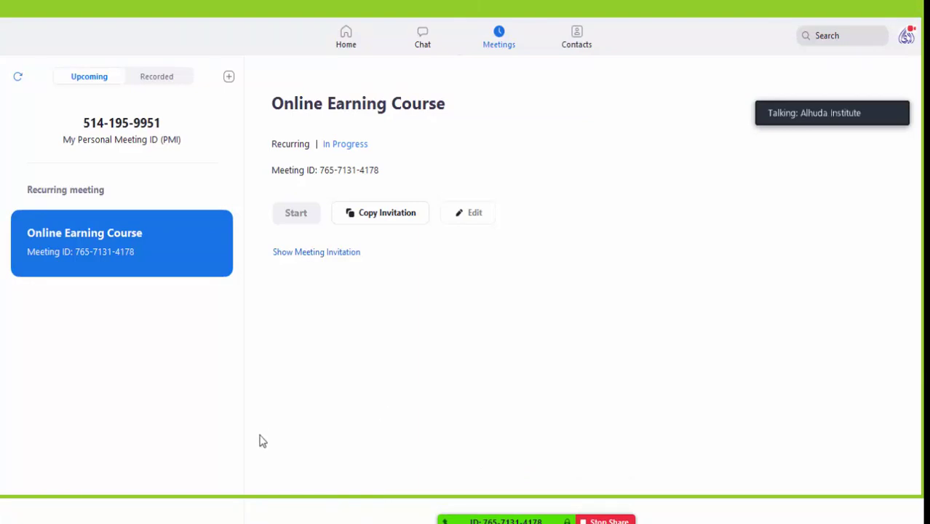
Switch to Chrome and search Google for "health and fitness in the world" in a new tab.
key(alt+Tab)
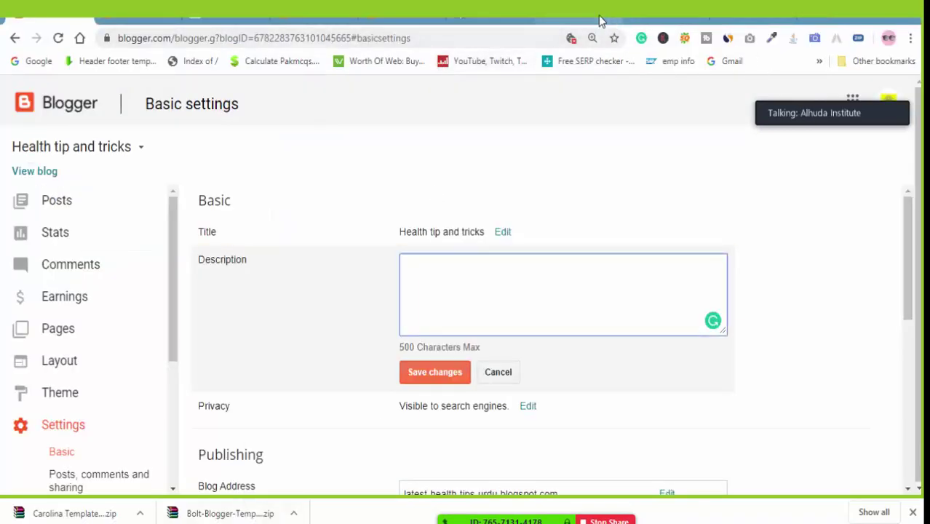
click(699, 6)
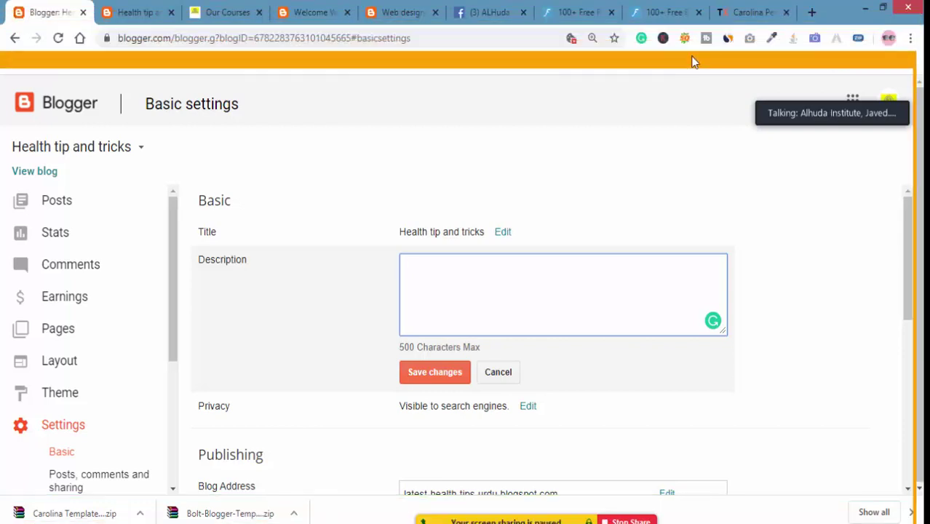
click(812, 12)
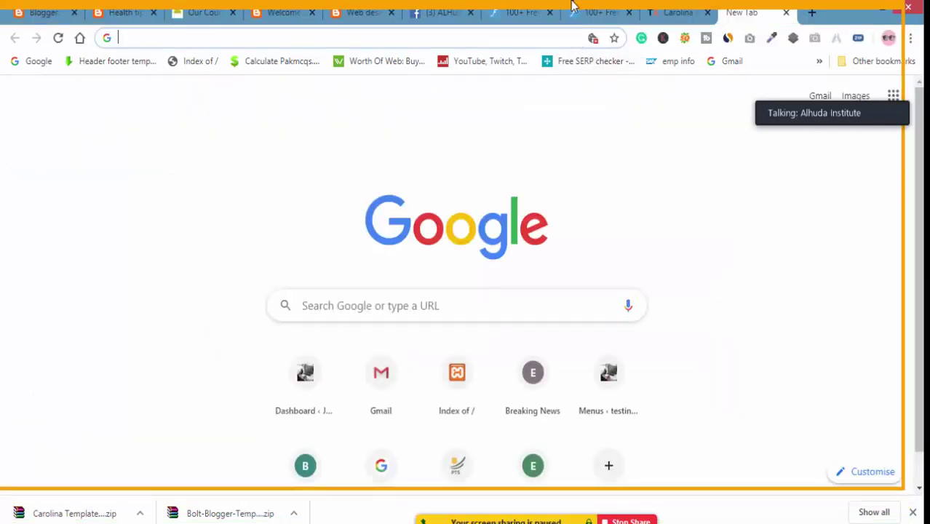
click(335, 309)
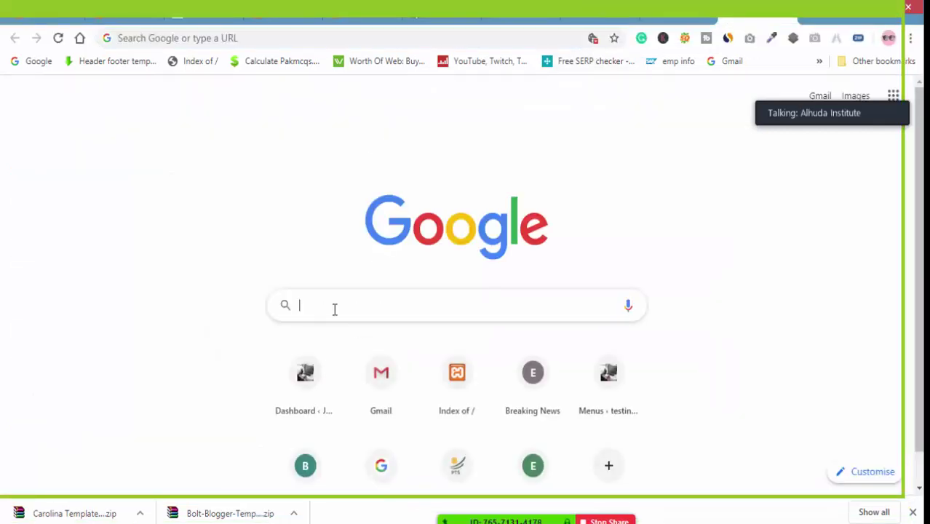
text(health )
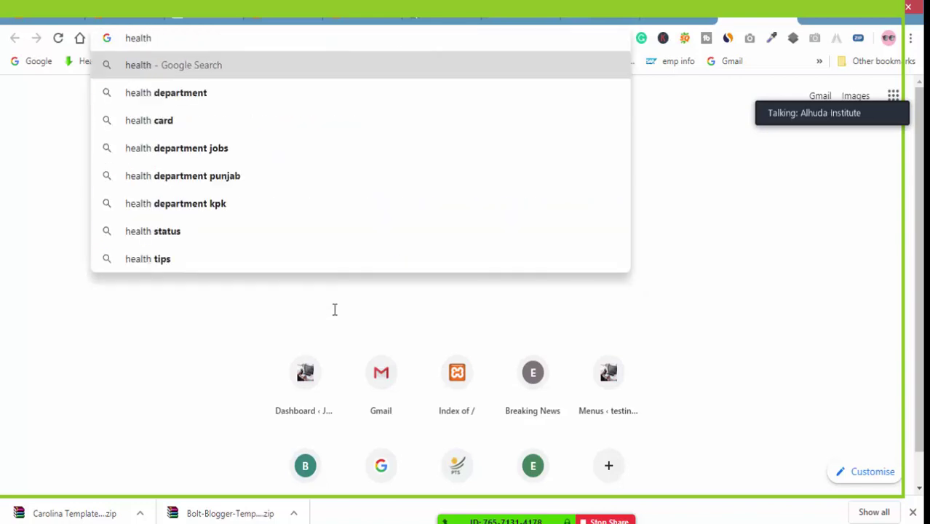
text(and fitness)
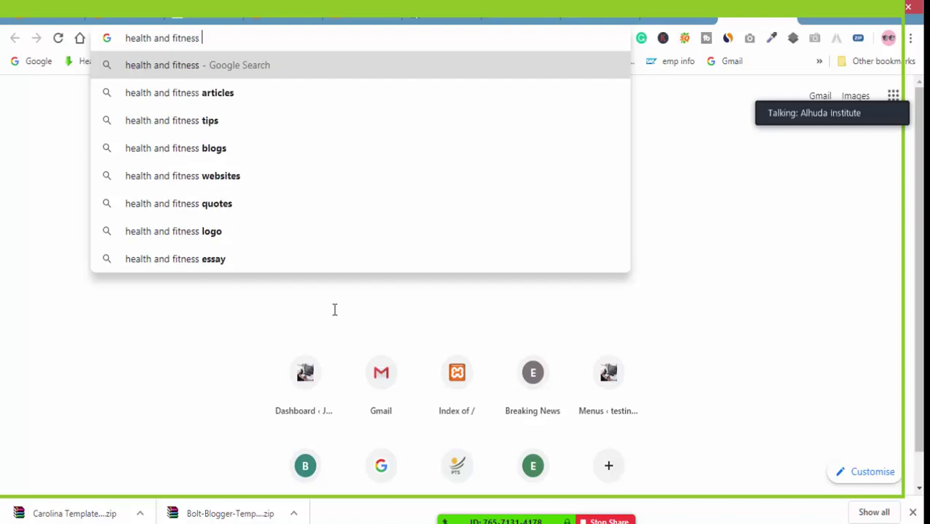
text( in the world)
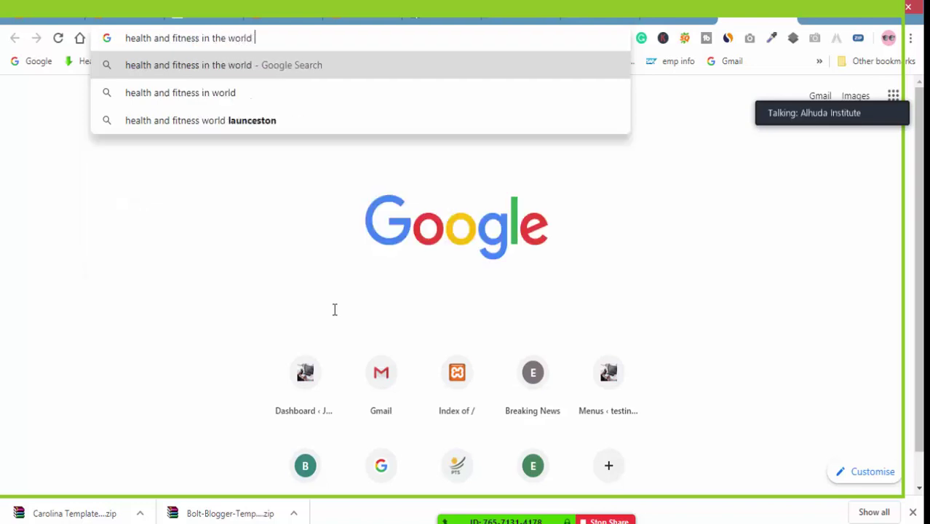
key(Return)
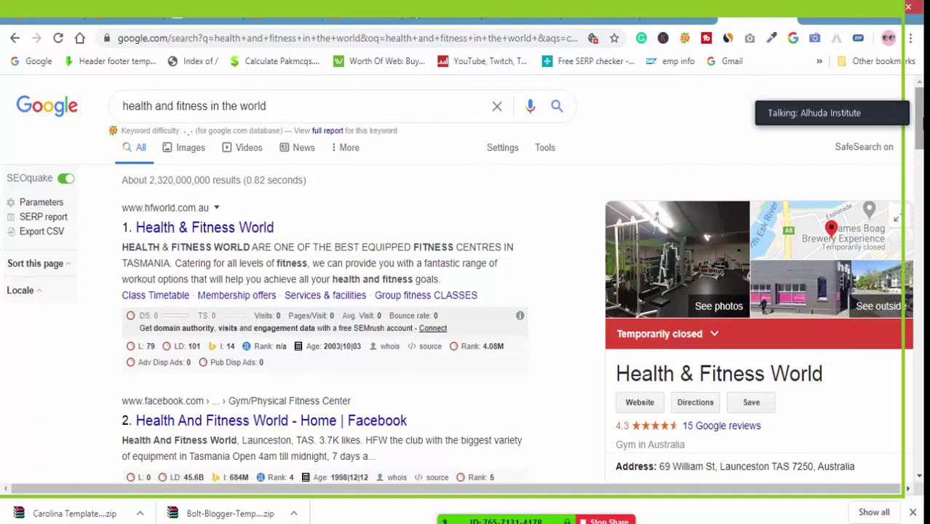
Look through the Google results for health and fitness in the world, including the site metrics and related keywords.
scroll(522, 303, down, 5)
scroll(522, 303, down, 5)
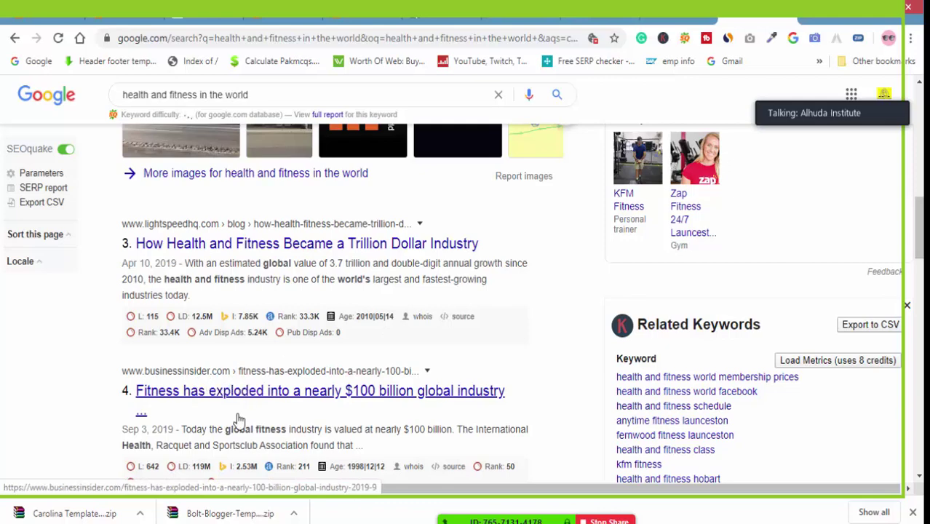
scroll(919, 240, down, 1)
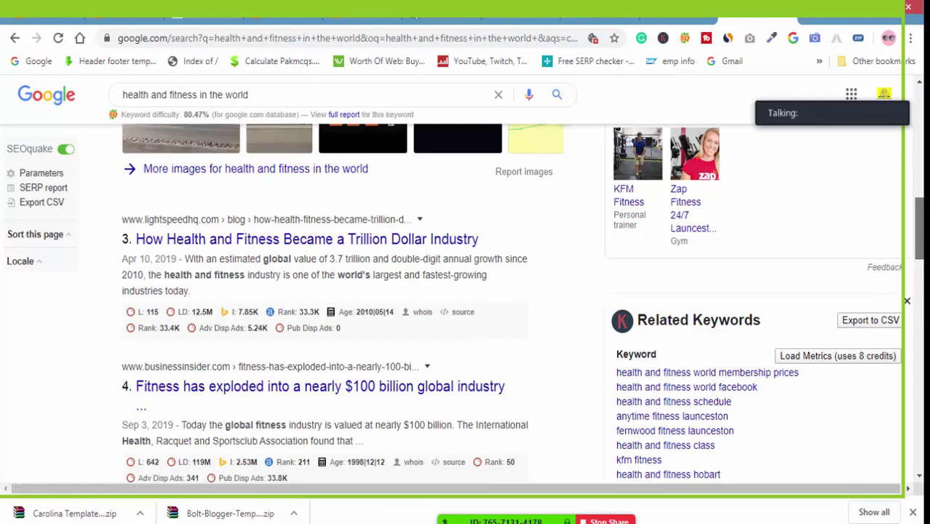
scroll(919, 240, down, 2)
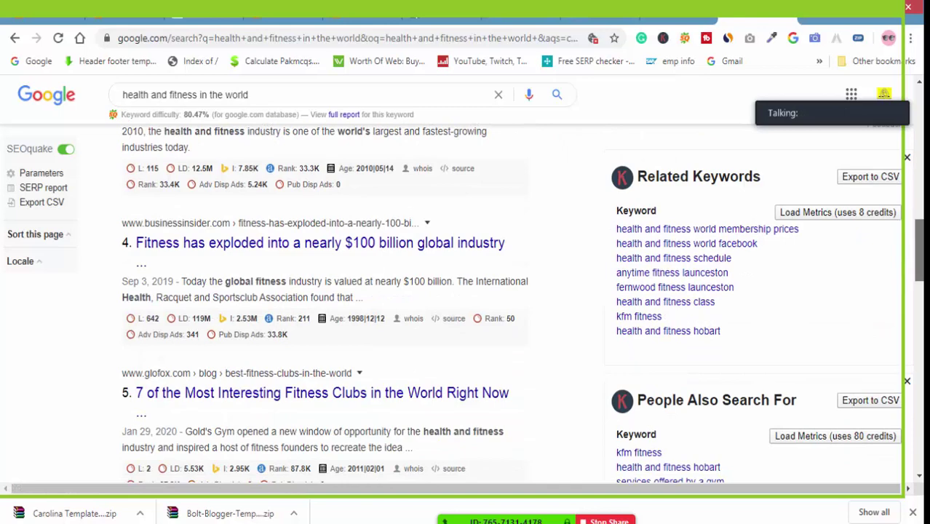
scroll(918, 240, down, 1)
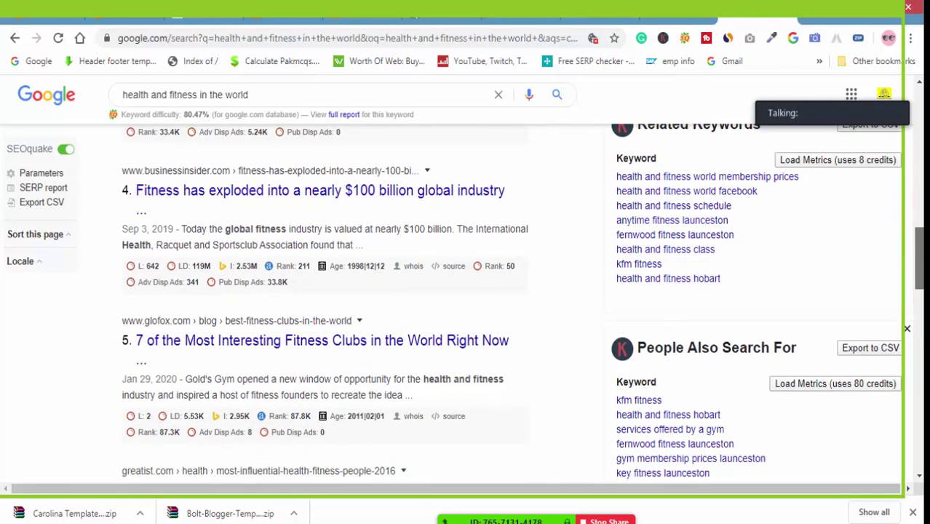
scroll(919, 240, down, 1)
scroll(522, 303, down, 2)
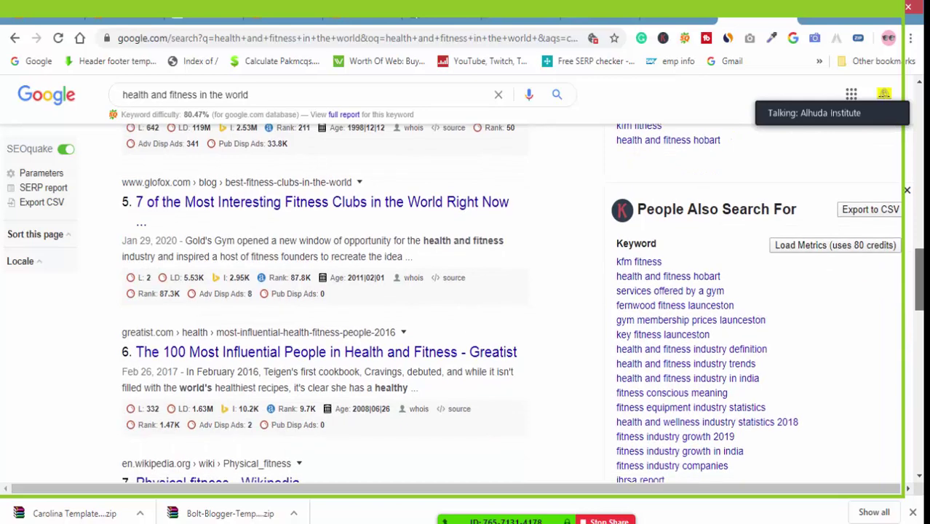
scroll(522, 303, down, 2)
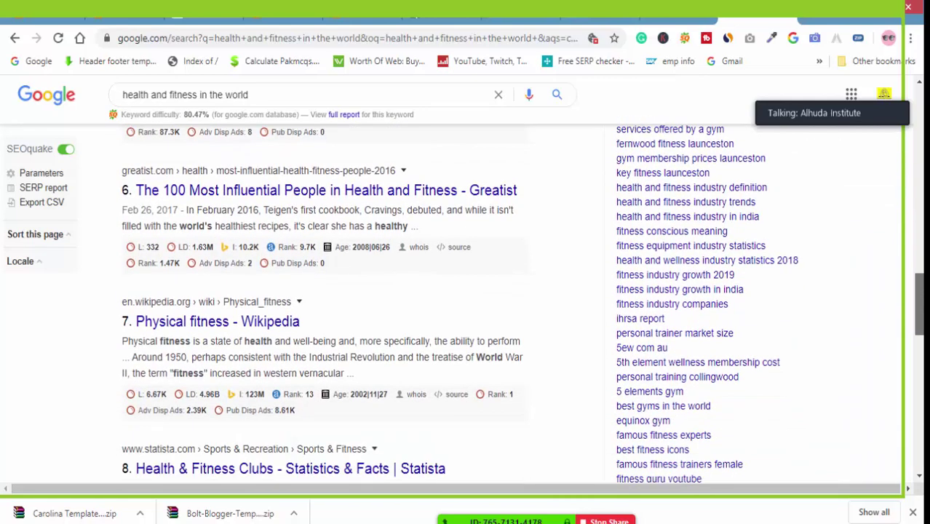
scroll(522, 303, down, 2)
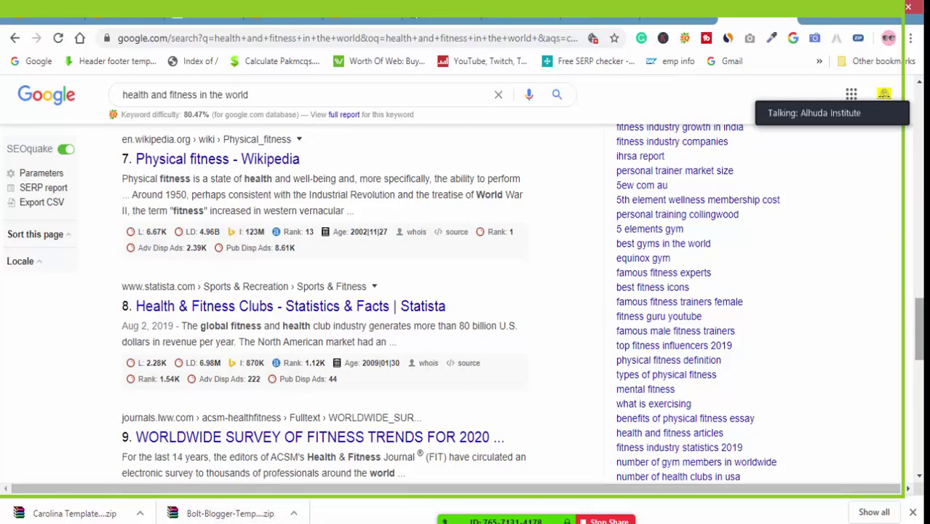
Change the Google query to "health and fitness google blogs" and run the search.
drag(920, 328, 920, 120)
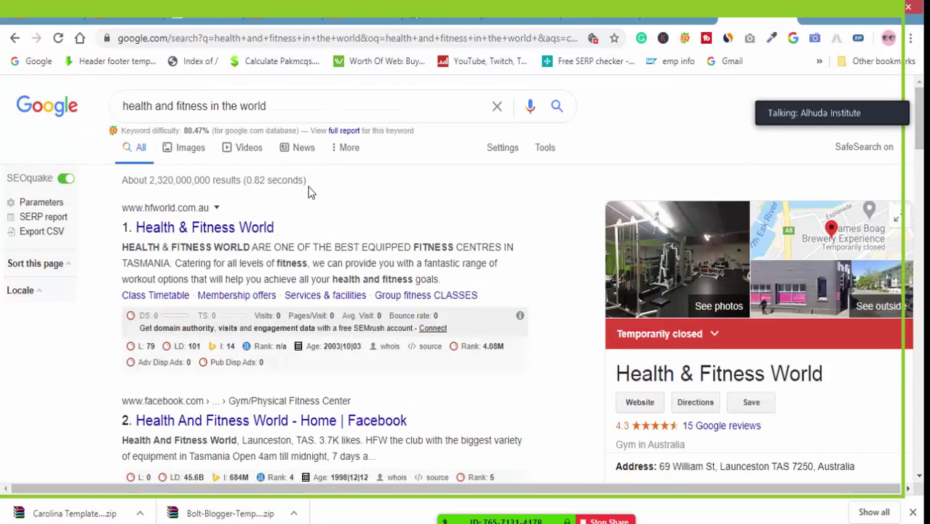
click(299, 96)
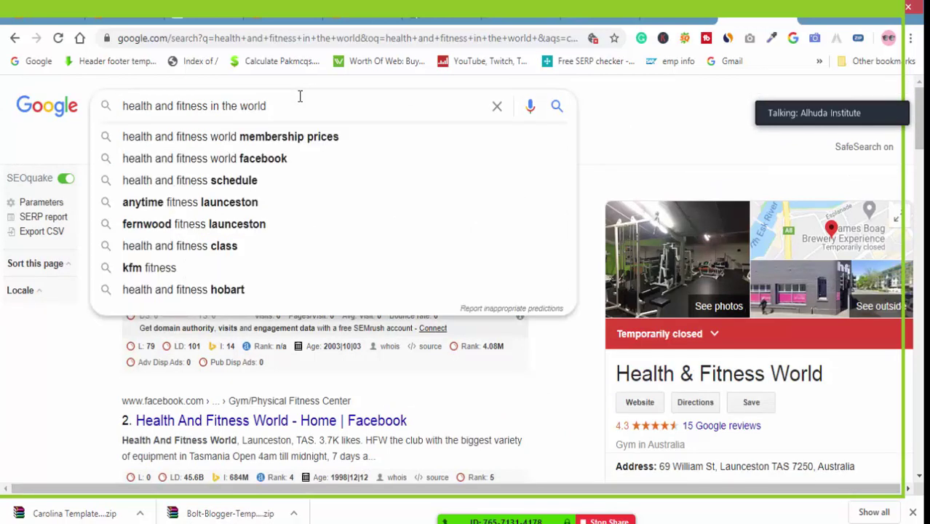
key(ctrl+shift+Left)
key(ctrl+shift+Left)
key(ctrl+shift+Left)
key(ctrl+shift+Left)
key(ctrl+shift+Right)
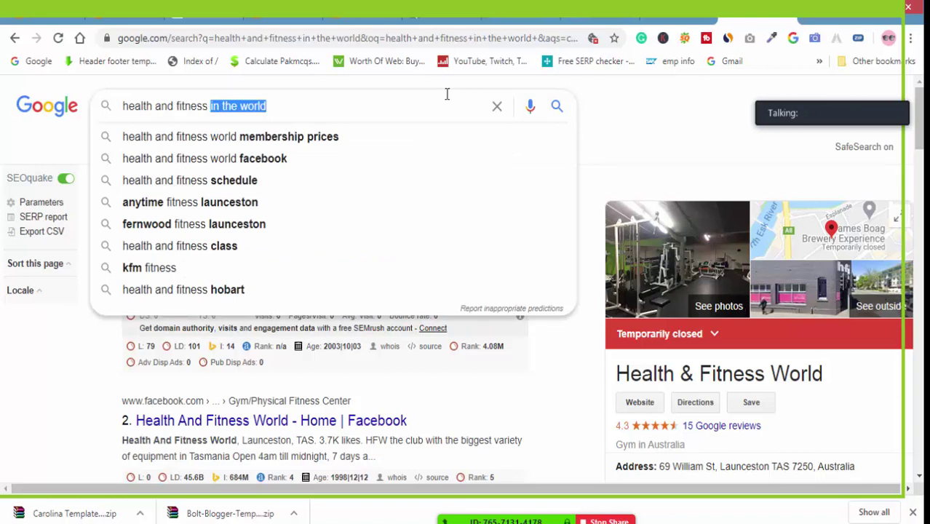
text(blgos)
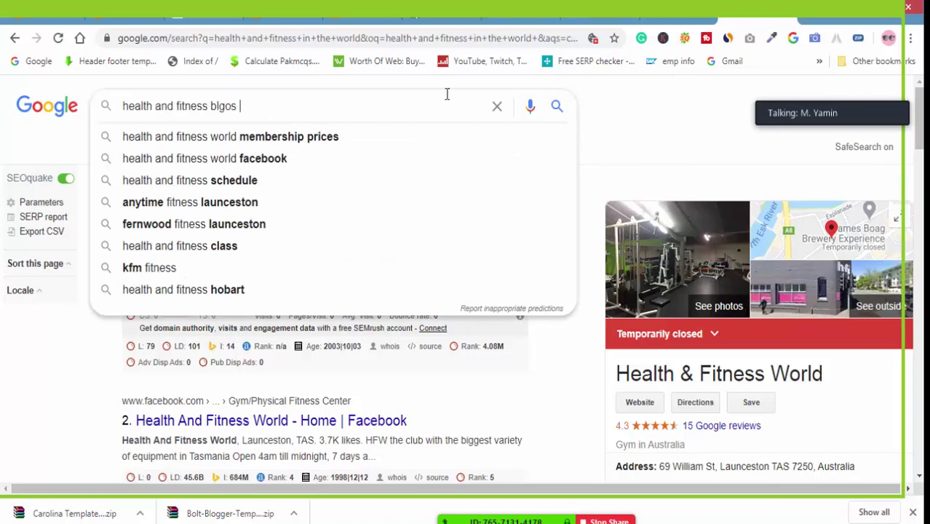
key(BackSpace)
key(BackSpace)
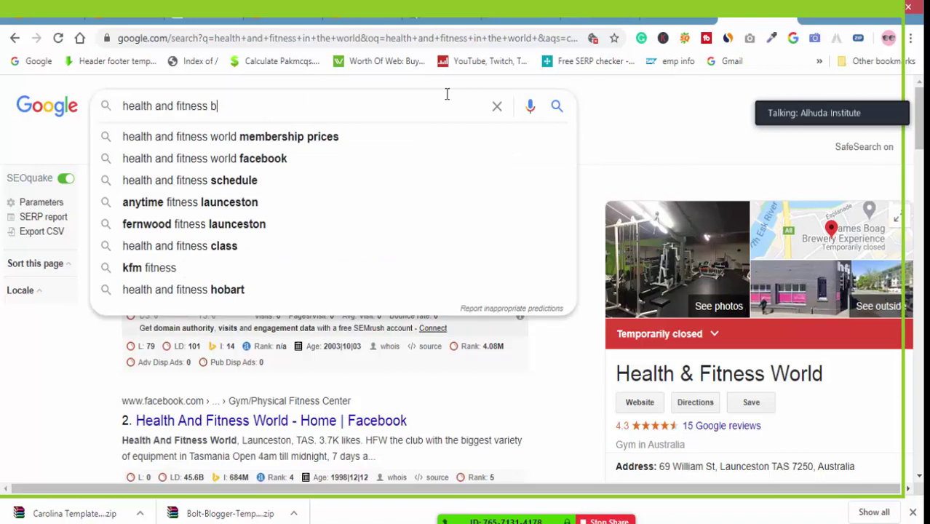
key(BackSpace)
text(google blogs)
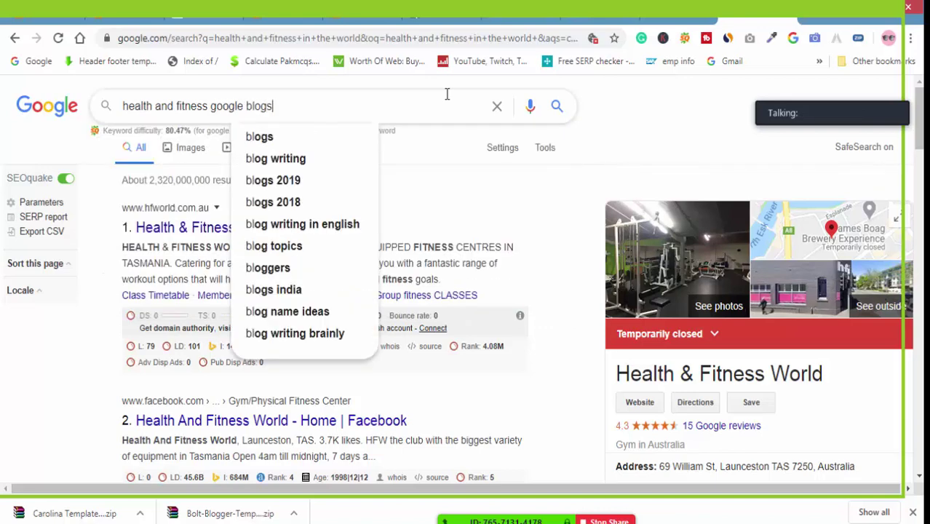
key(Return)
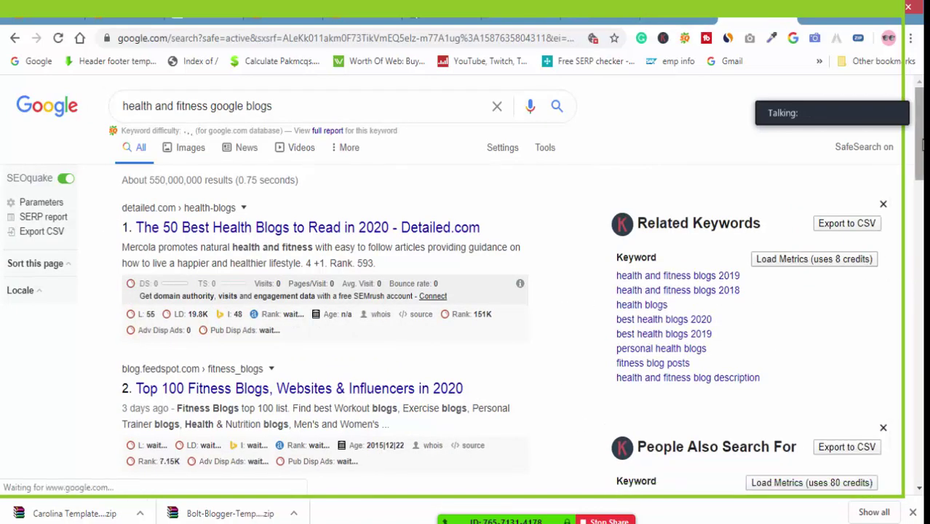
Examine the health and fitness blog results down to the related searches at the end of the page.
scroll(588, 301, down, 4)
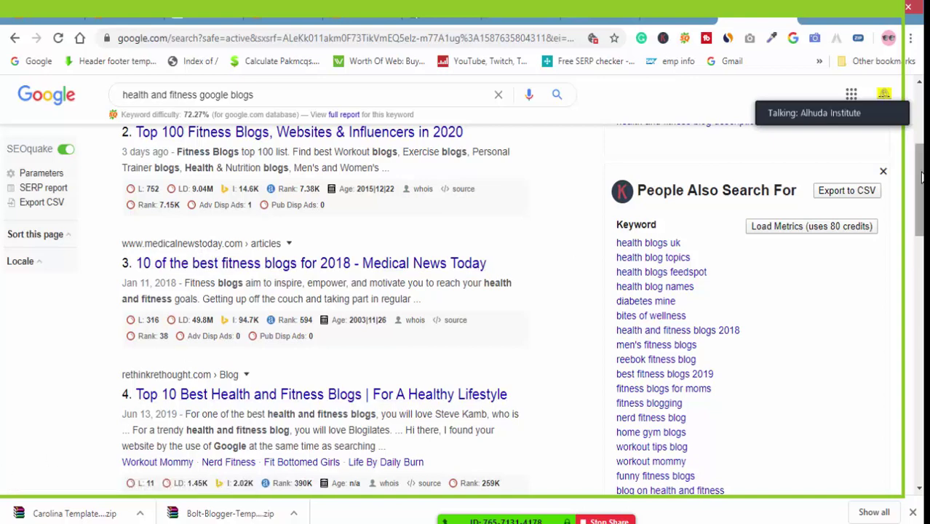
scroll(922, 175, down, 2)
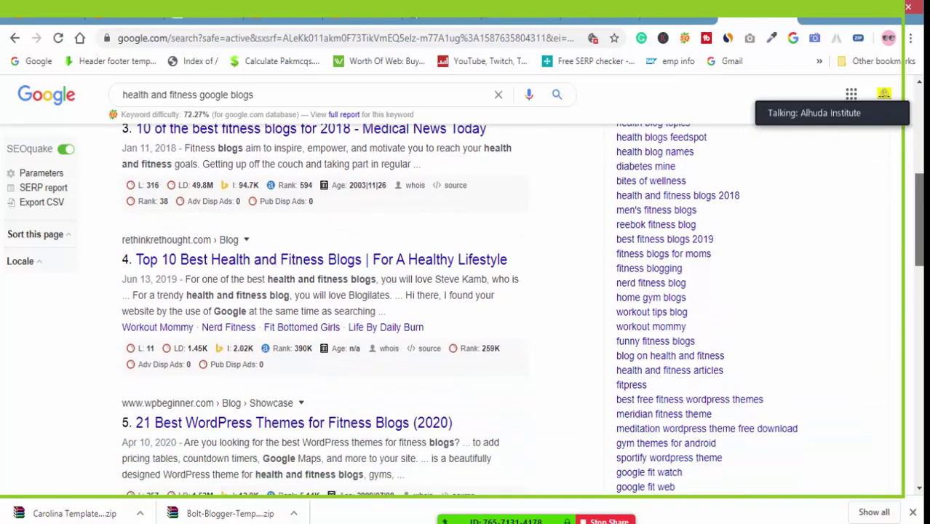
scroll(922, 174, down, 2)
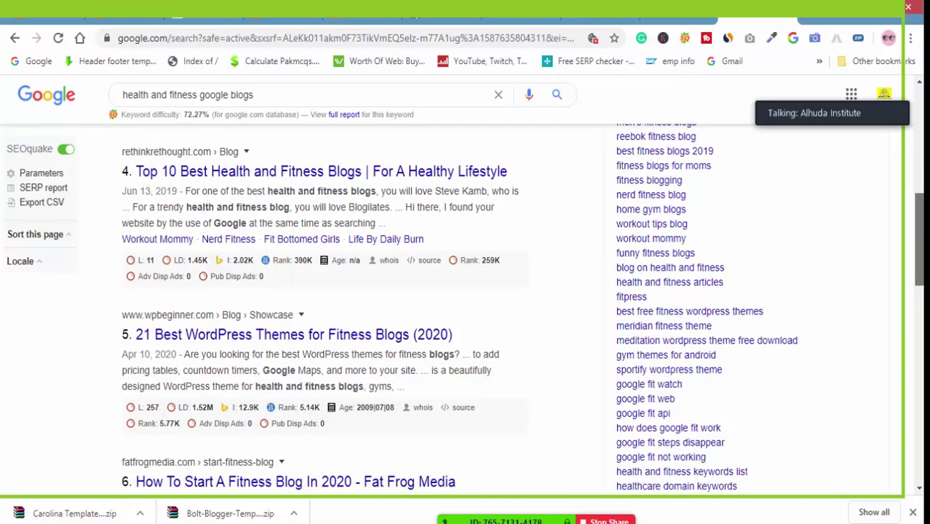
scroll(923, 175, down, 3)
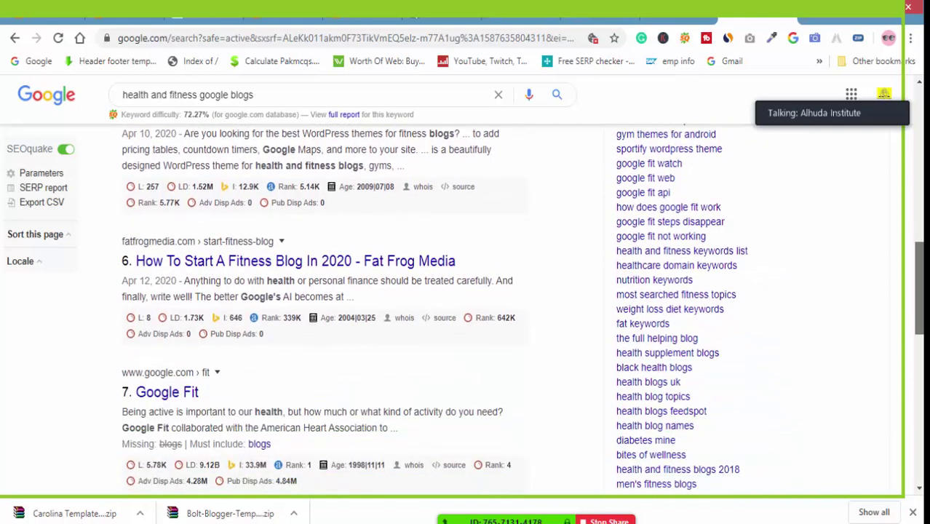
scroll(522, 308, down, 3)
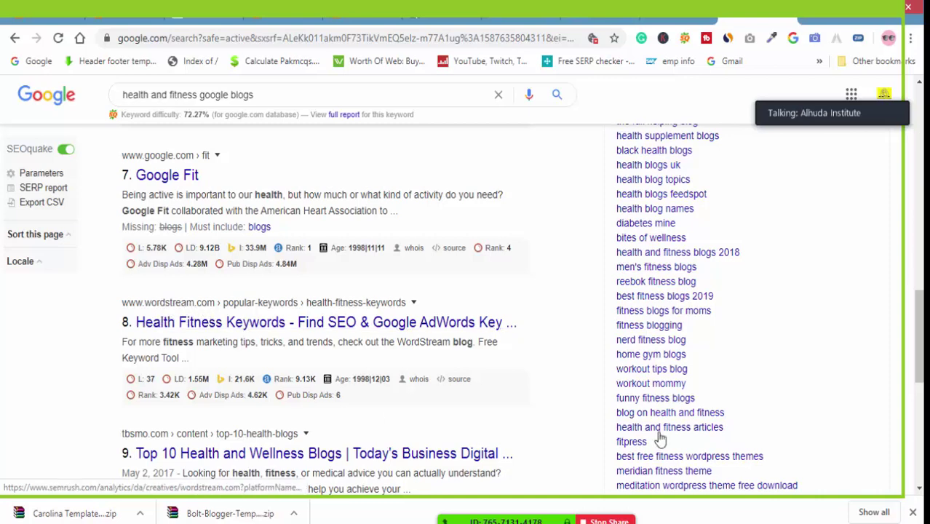
drag(919, 335, 920, 440)
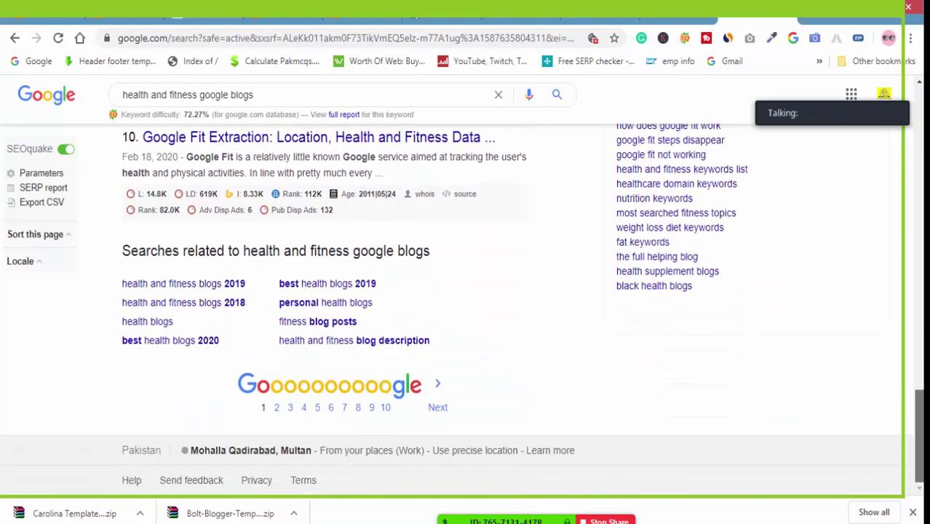
Look through the second and third pages of Google results for "health and fitness google blogs".
click(277, 409)
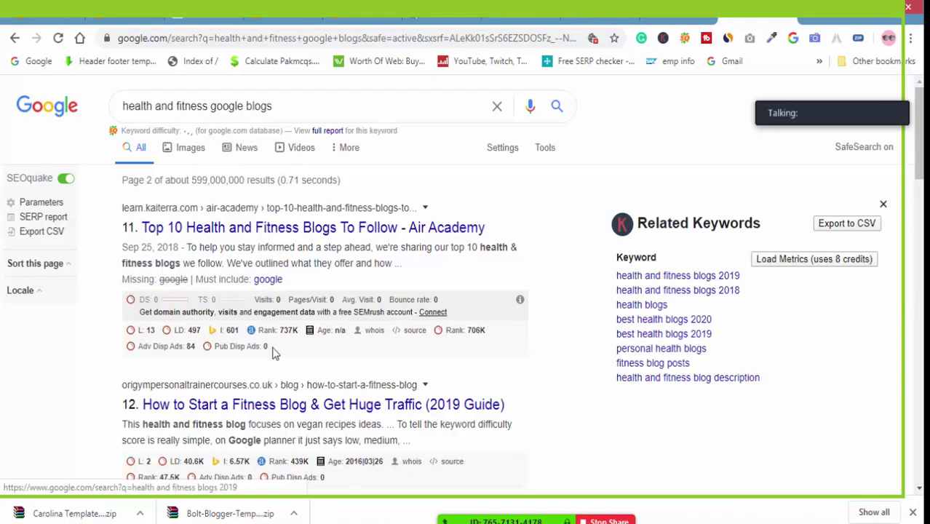
scroll(919, 138, down, 2)
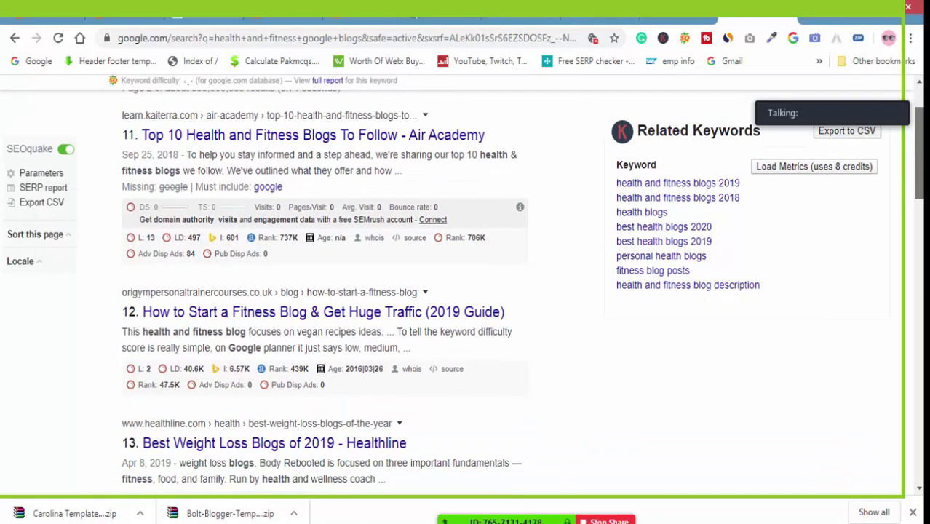
scroll(918, 145, down, 1)
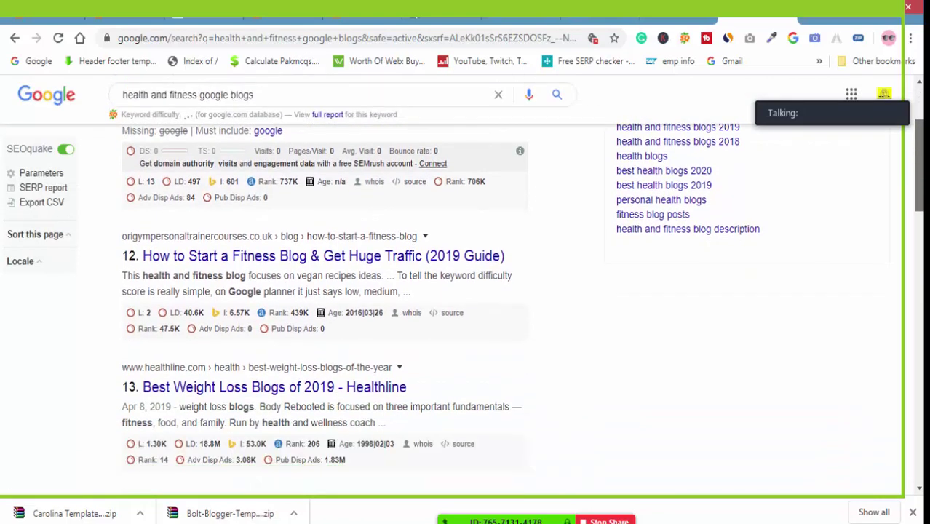
scroll(249, 315, down, 1)
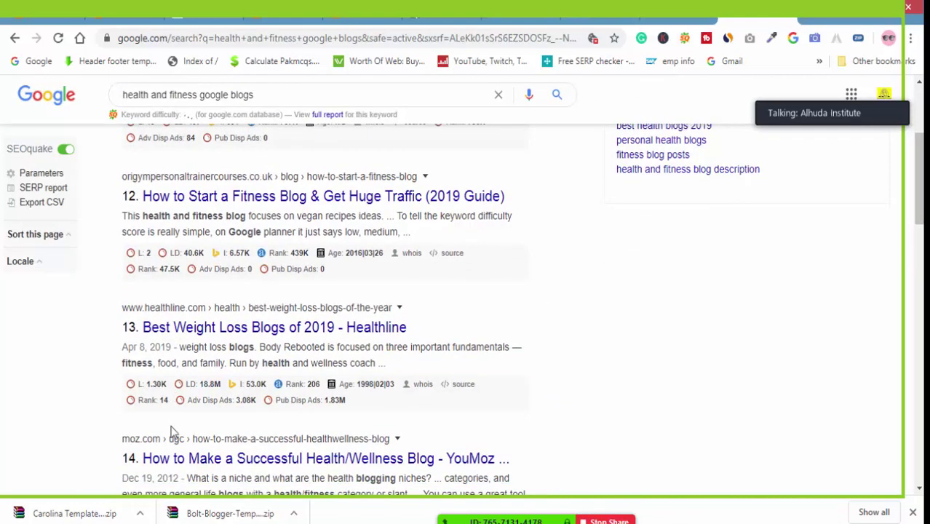
scroll(919, 219, down, 3)
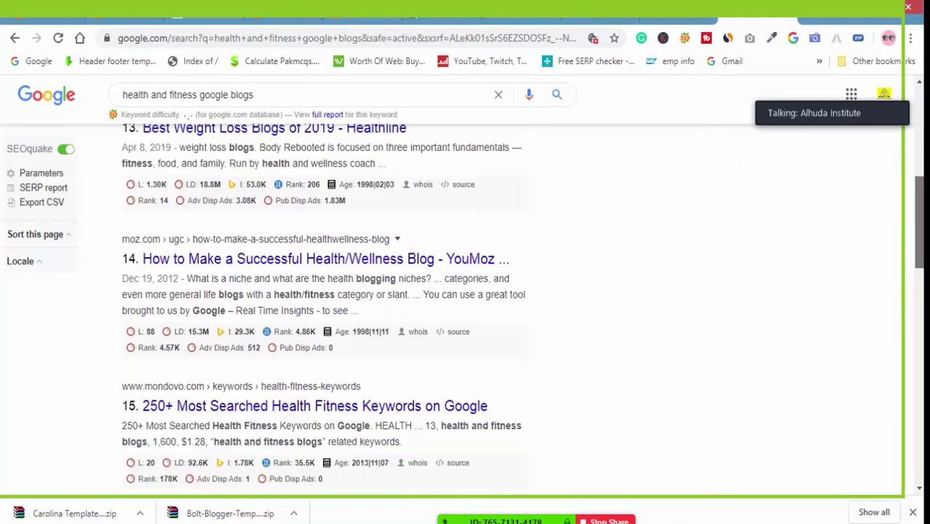
scroll(324, 306, down, 2)
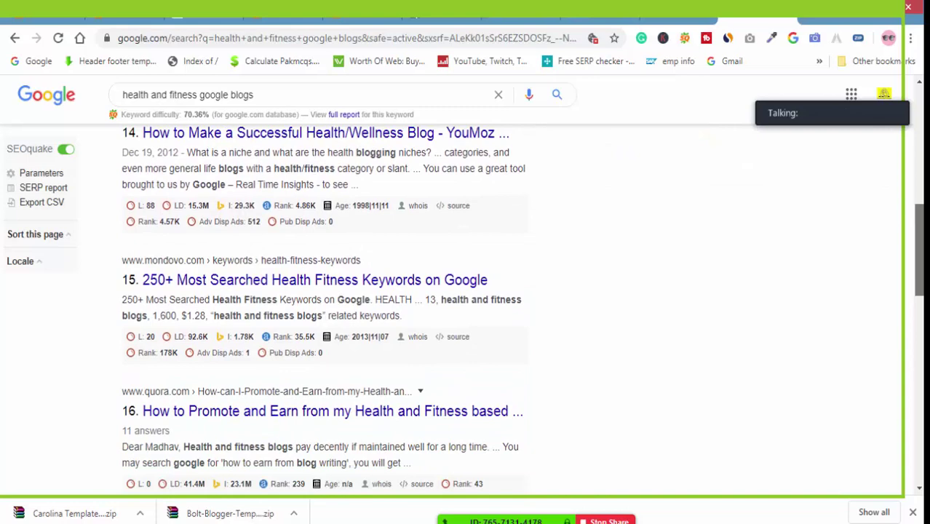
scroll(324, 306, down, 3)
scroll(324, 306, down, 2)
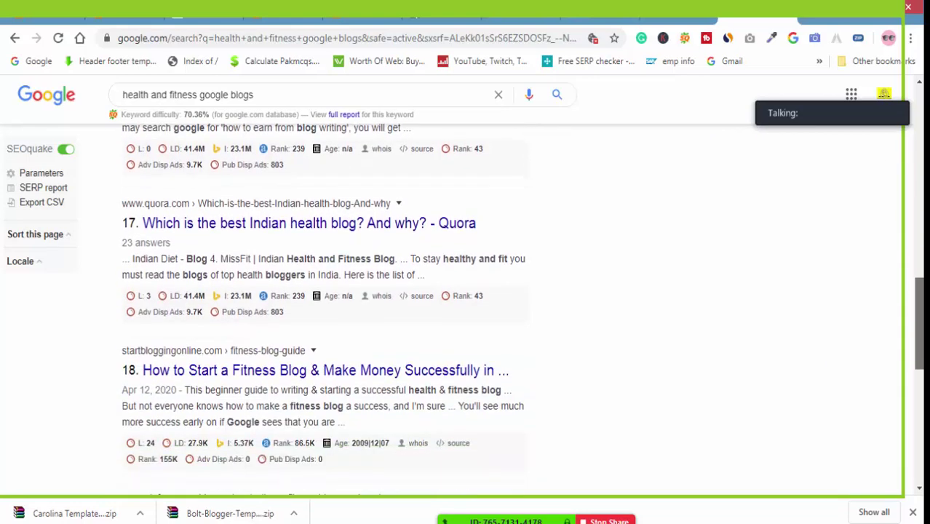
scroll(324, 306, down, 2)
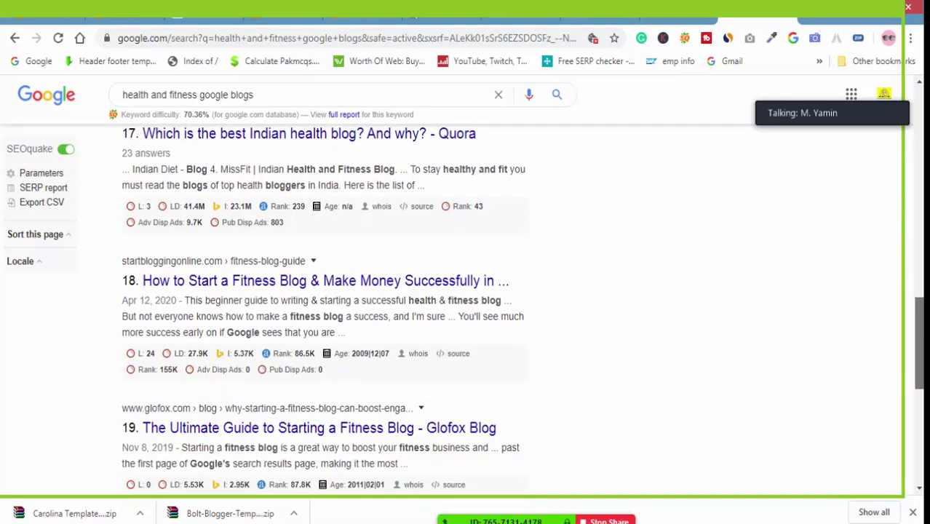
scroll(324, 306, down, 3)
scroll(301, 369, down, 3)
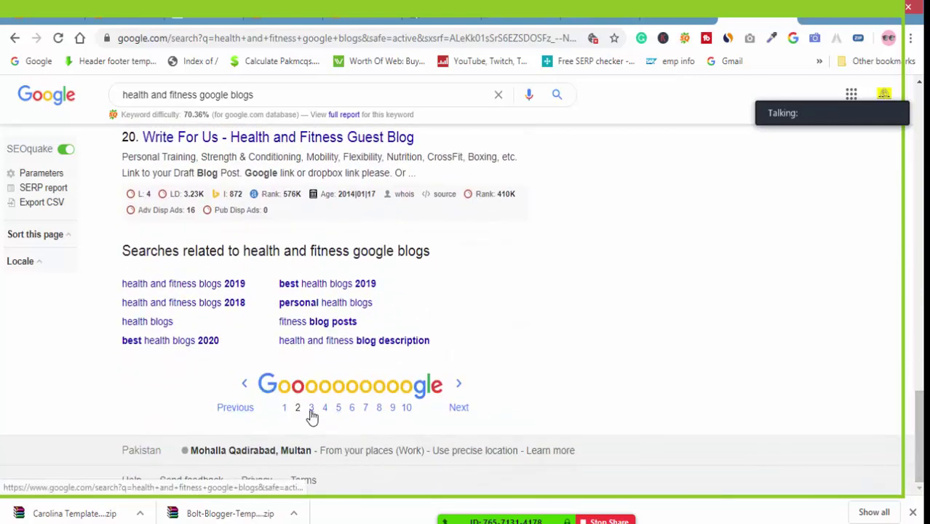
click(311, 408)
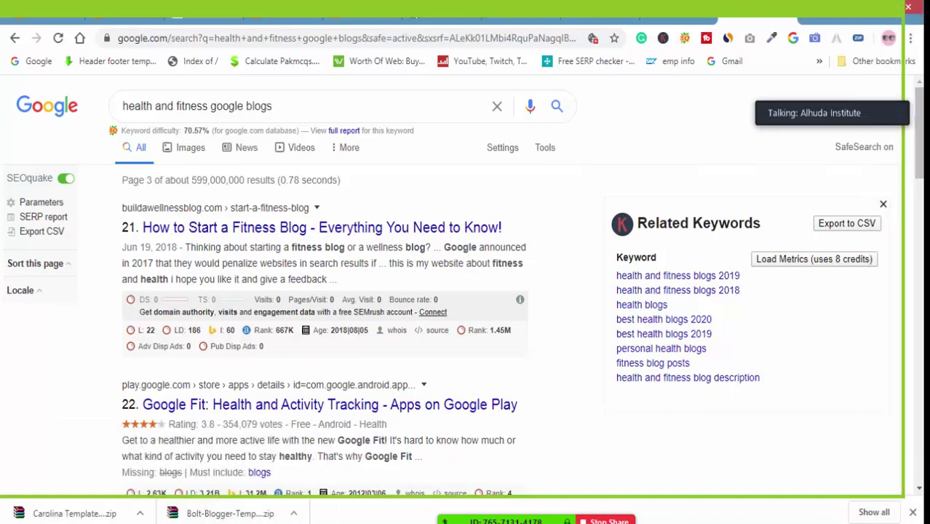
drag(920, 146, 920, 288)
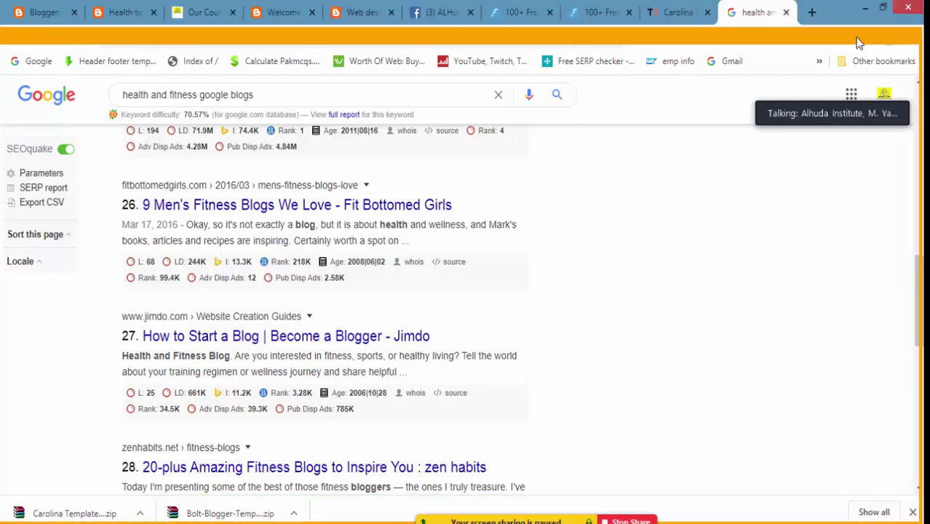
Search Google for "domain name search" in a new tab.
click(813, 12)
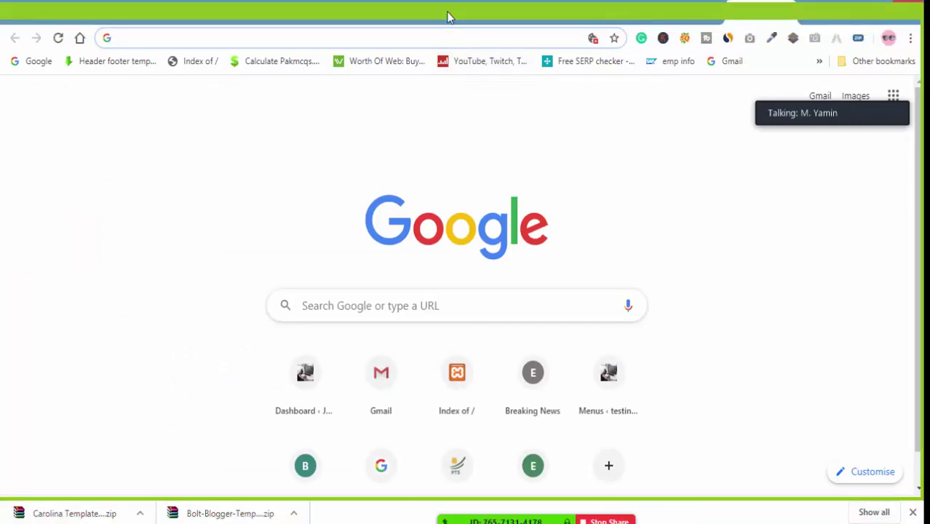
text(da)
key(BackSpace)
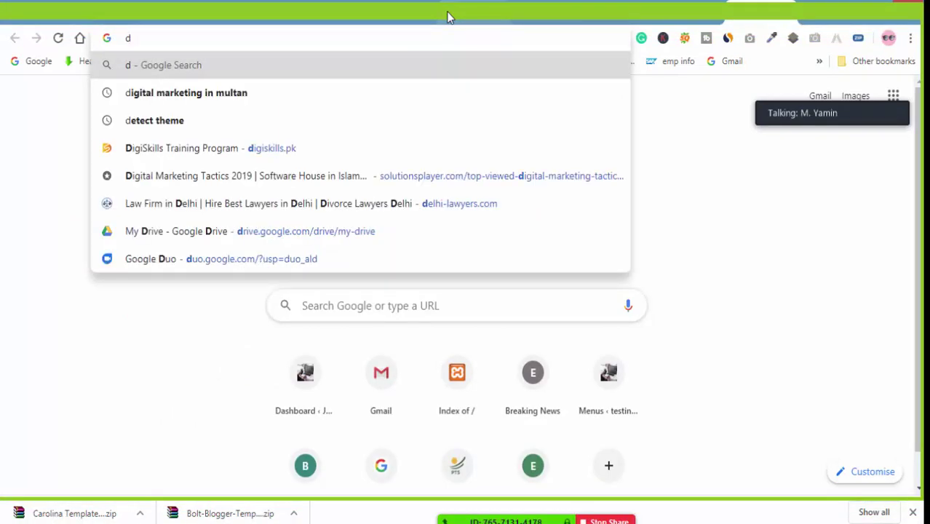
text(omain)
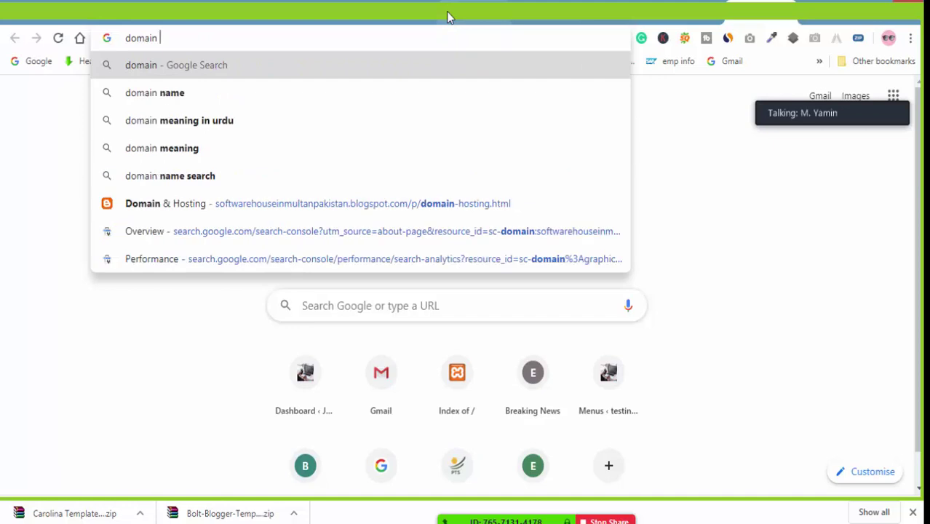
text( name sea)
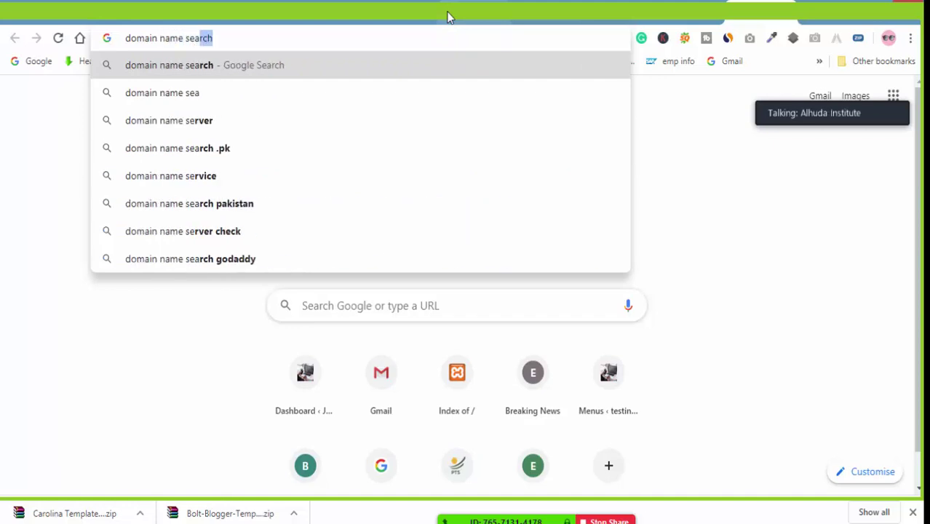
text(rch)
key(Return)
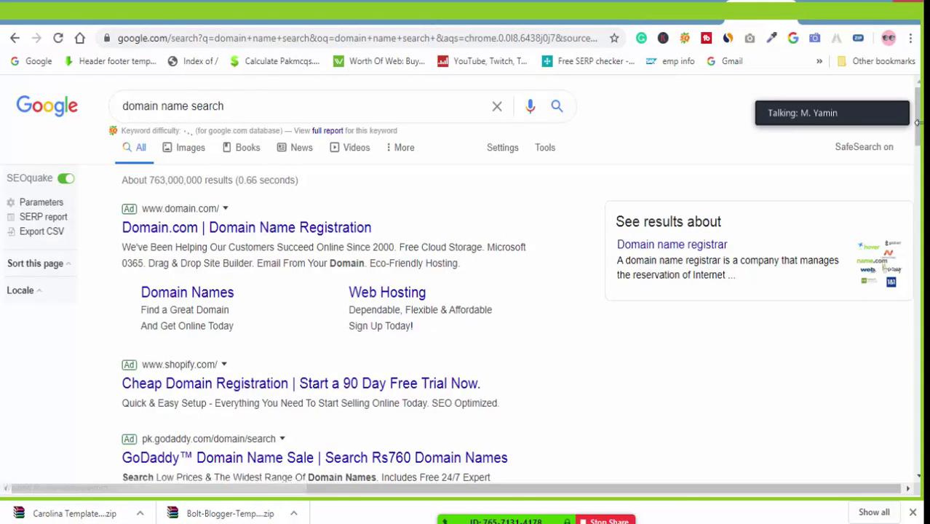
Open Namecheap's Domain Name Search page from the results and search for the domain "health .com".
scroll(919, 124, down, 5)
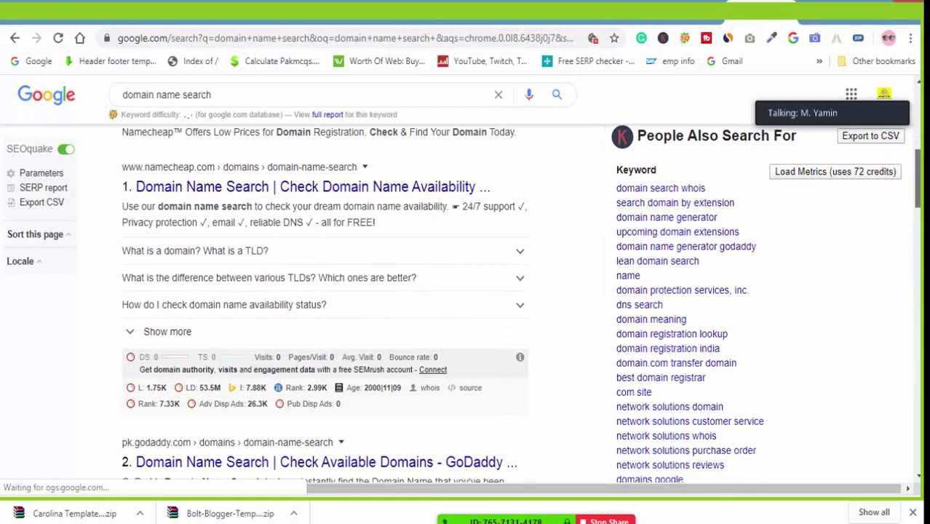
click(193, 191)
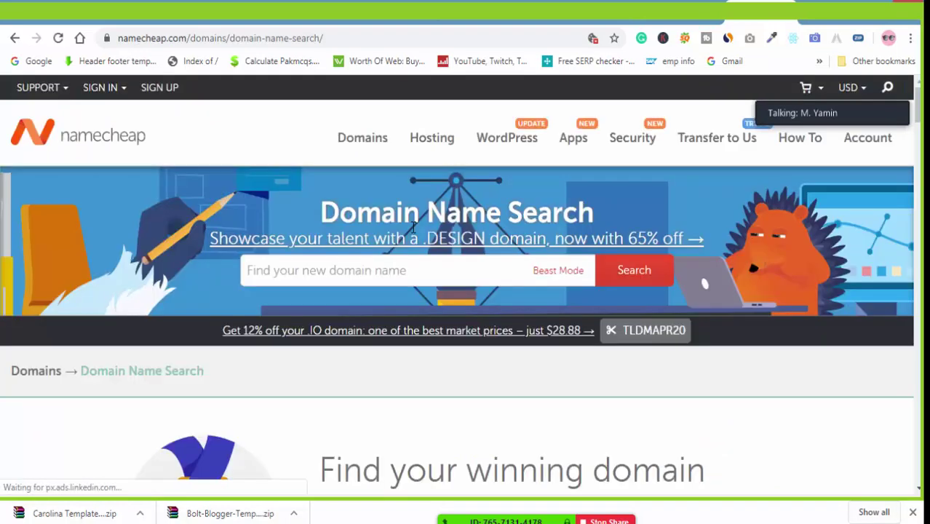
click(353, 271)
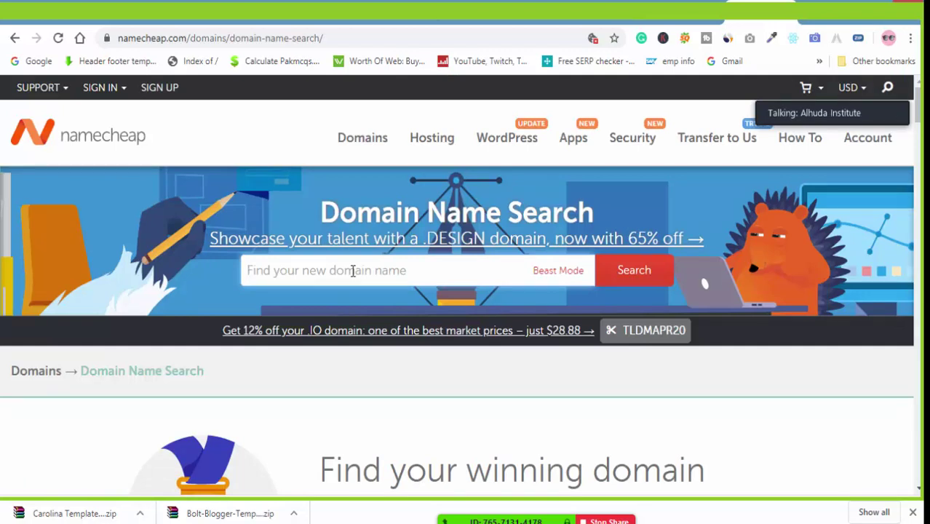
text(health)
key(Return)
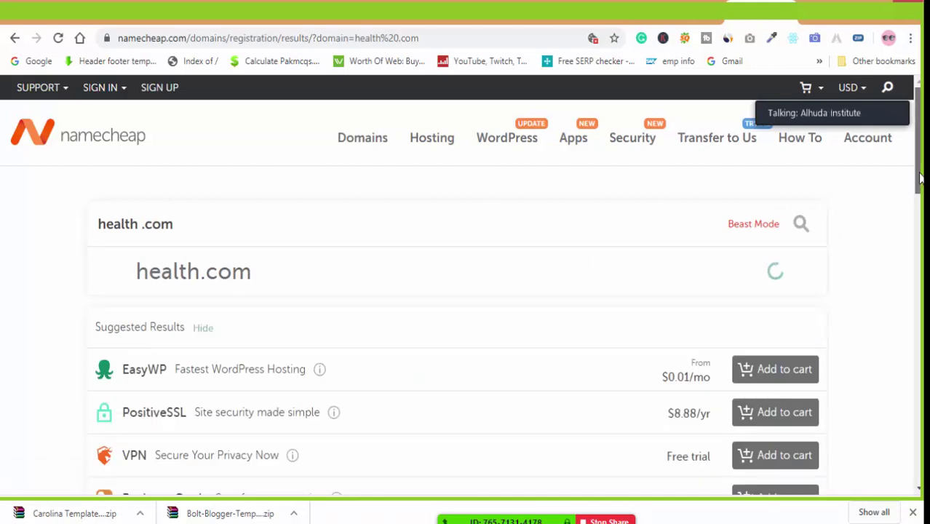
Examine the availability and prices of the health domains on Namecheap, highlighting health.studio in the list.
scroll(909, 233, down, 2)
scroll(466, 291, down, 2)
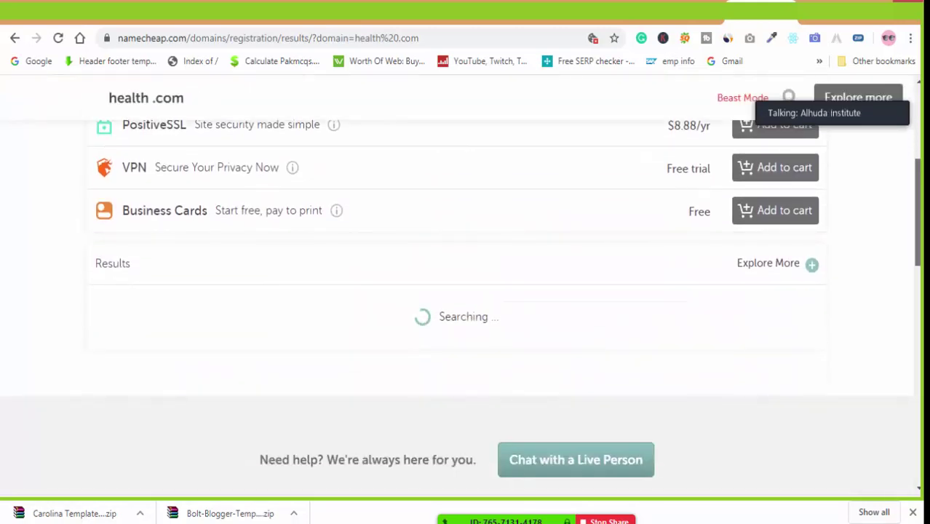
scroll(466, 291, up, 3)
scroll(466, 291, down, 4)
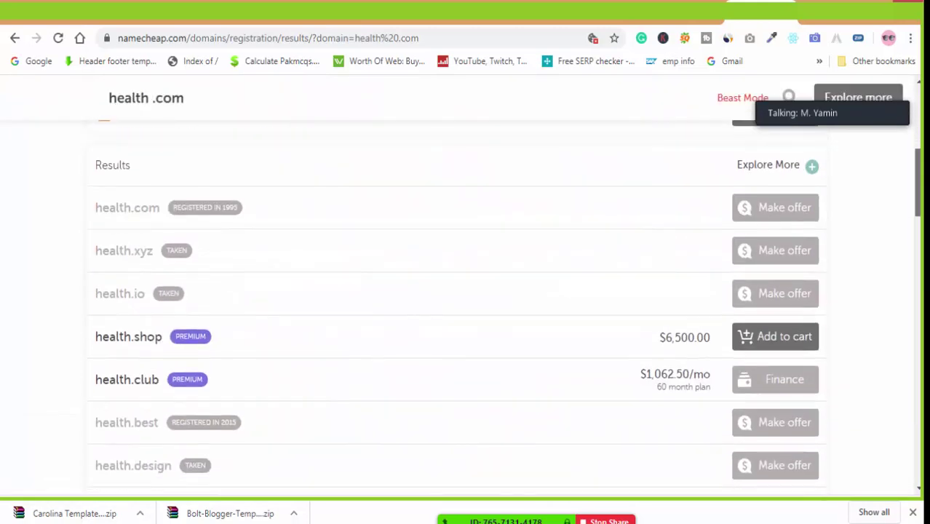
scroll(466, 291, down, 2)
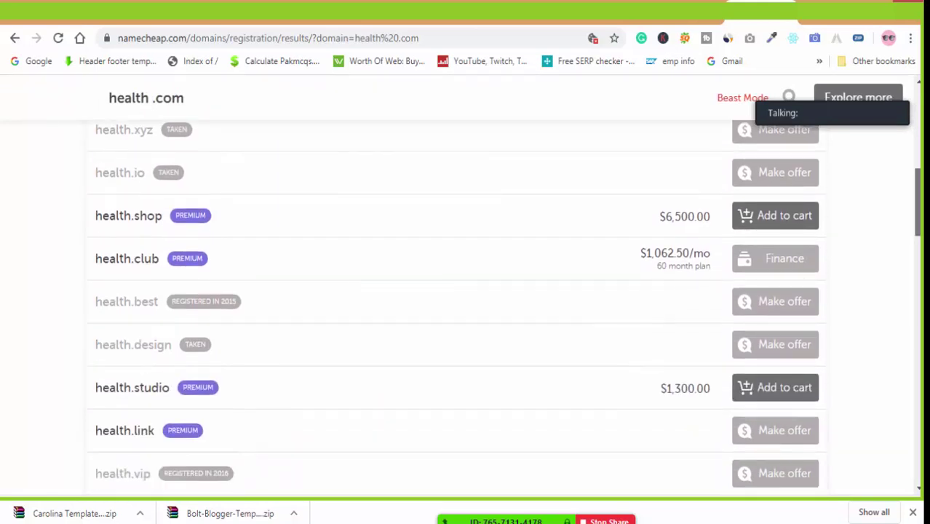
scroll(466, 306, down, 1)
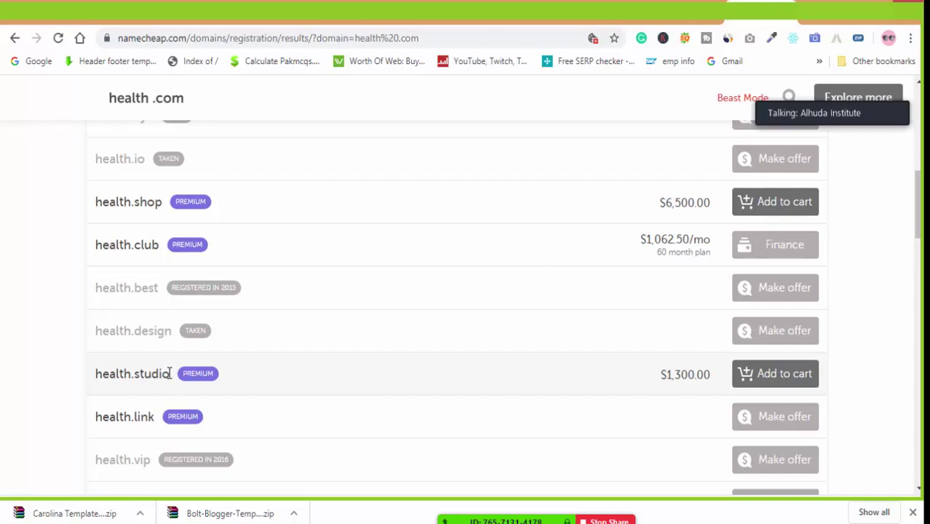
drag(169, 374, 95, 374)
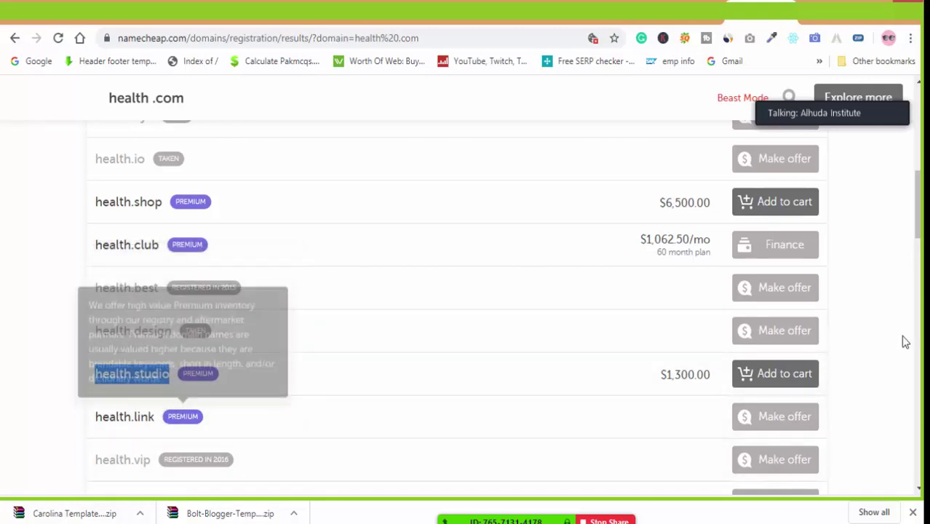
drag(919, 223, 922, 287)
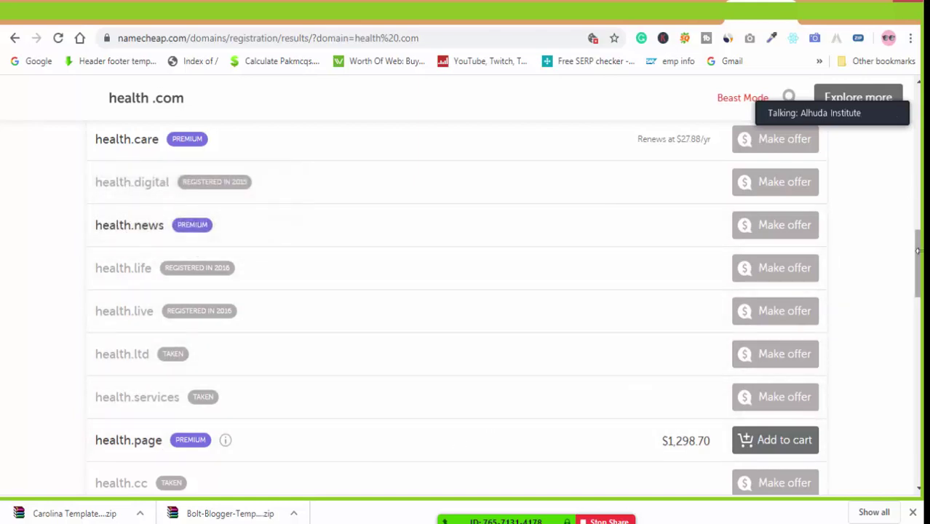
scroll(919, 265, up, 8)
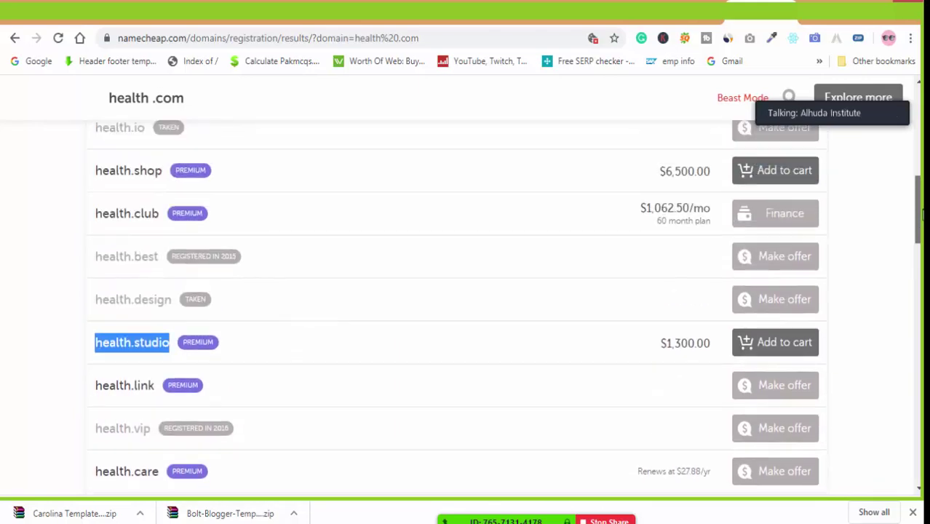
scroll(504, 294, up, 4)
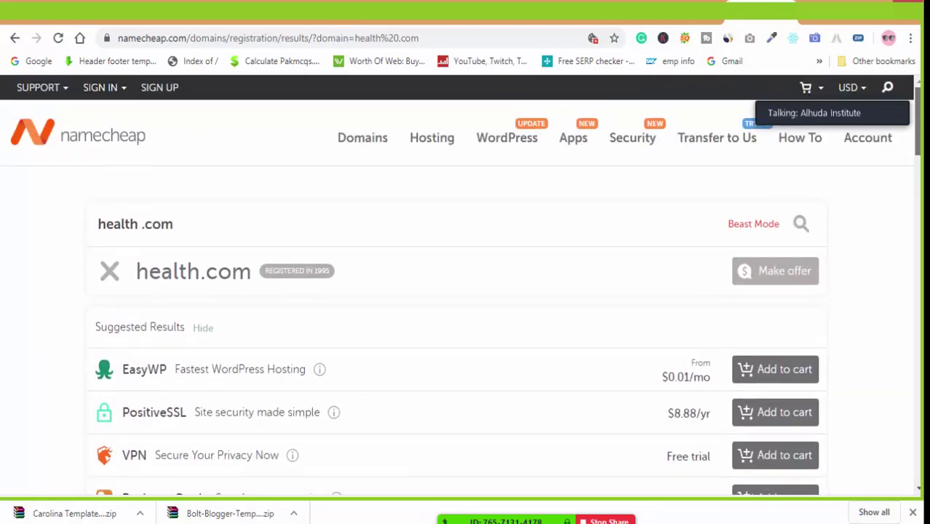
scroll(460, 284, down, 3)
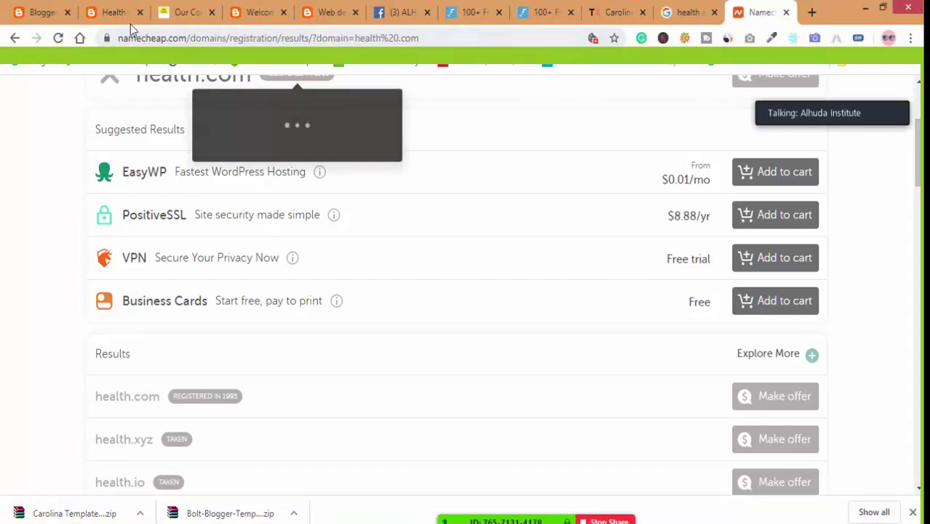
Review the open health tips blog, its Blogger settings, the Alhuda courses page and the webcoursesinmultan blog.
click(123, 12)
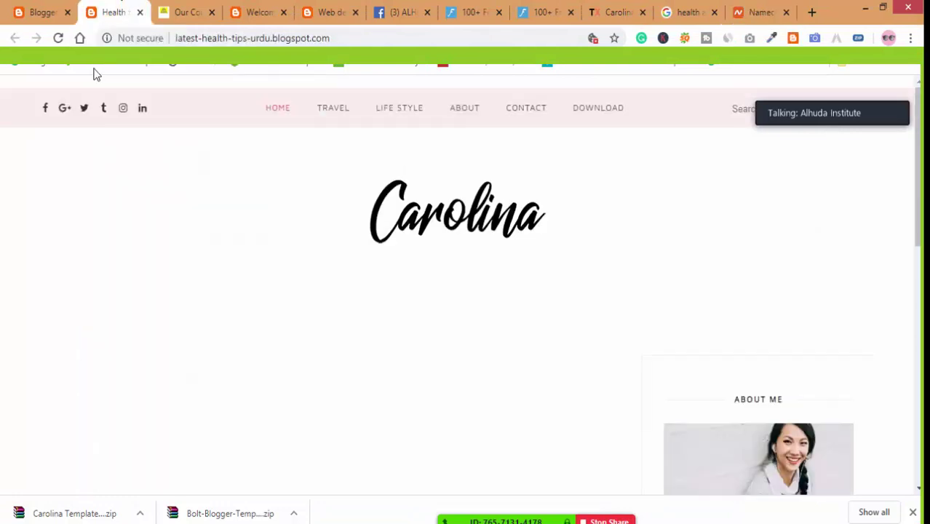
click(43, 11)
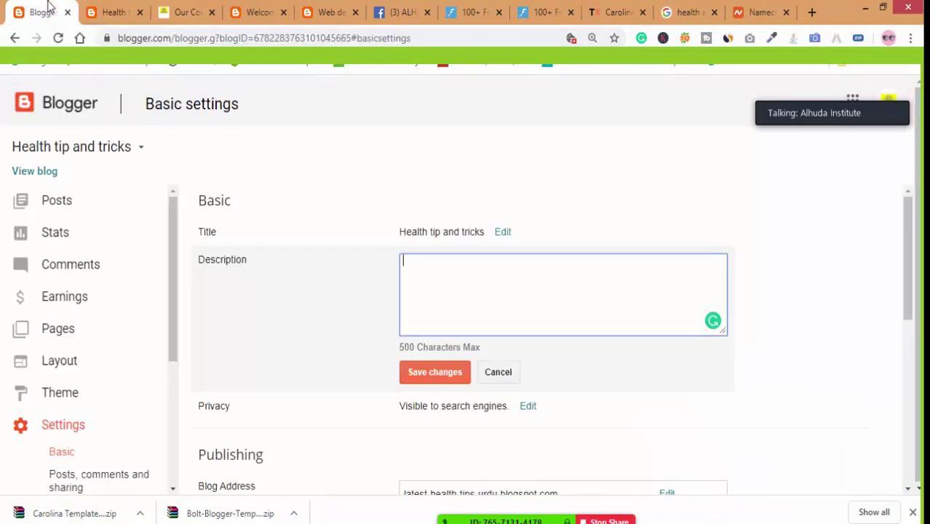
click(121, 7)
click(190, 8)
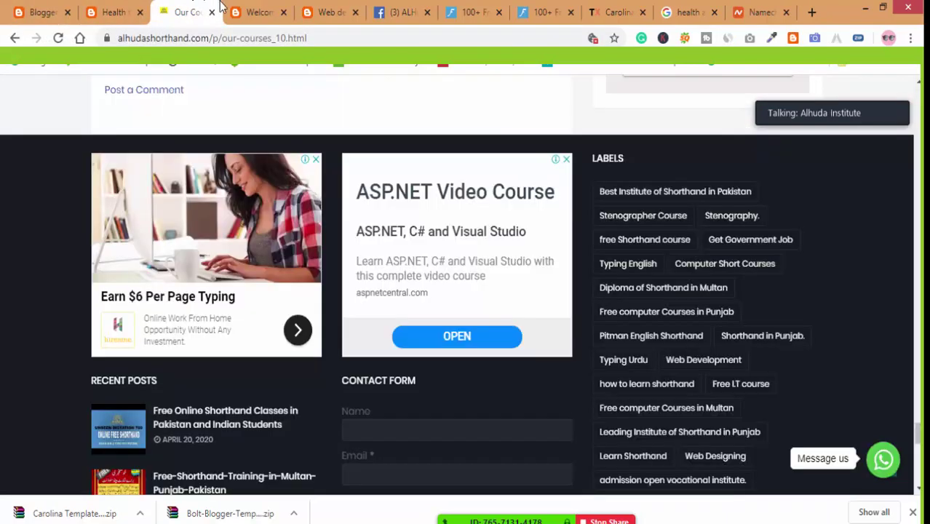
click(265, 7)
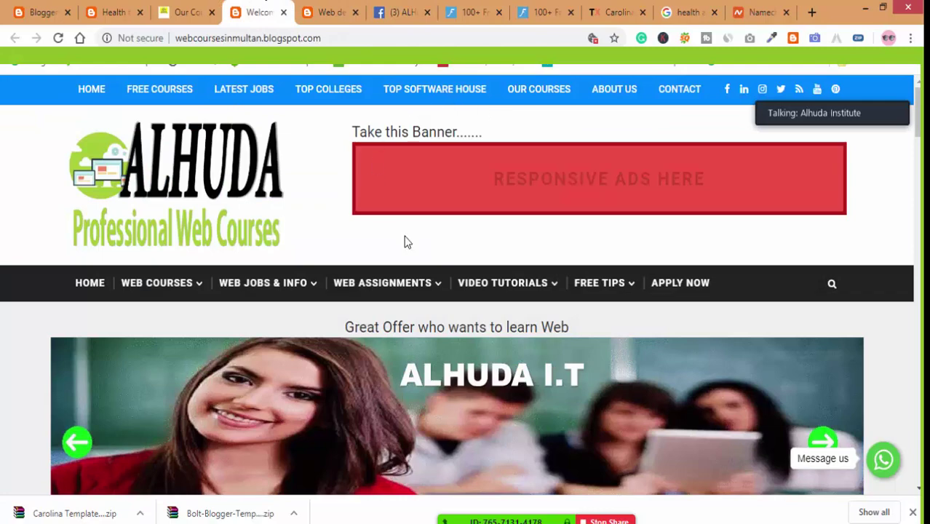
drag(918, 125, 921, 148)
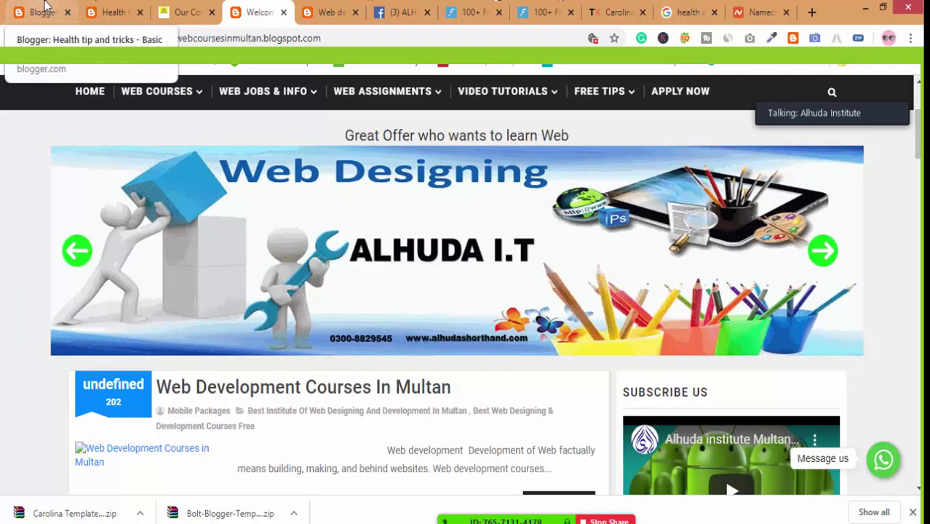
Return to the Health tip and tricks blog's Basic settings and place the cursor in the empty description.
click(45, 6)
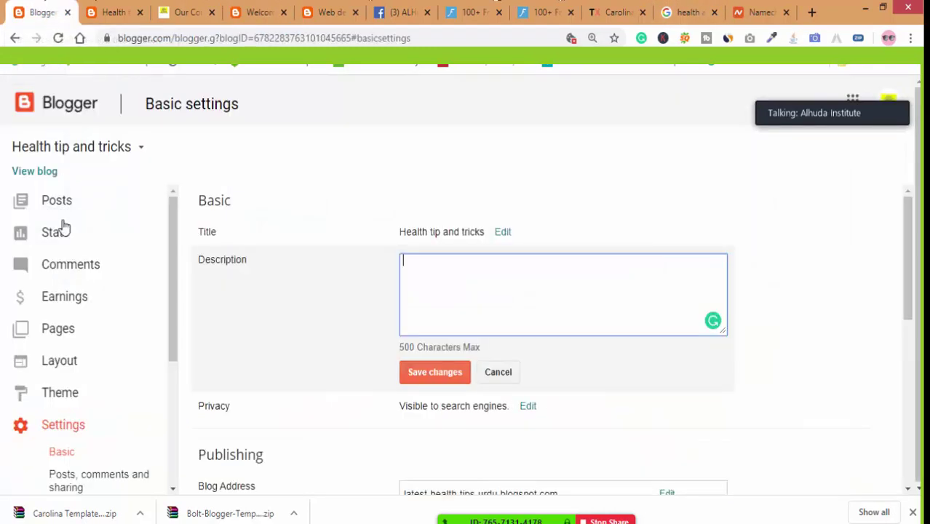
click(455, 278)
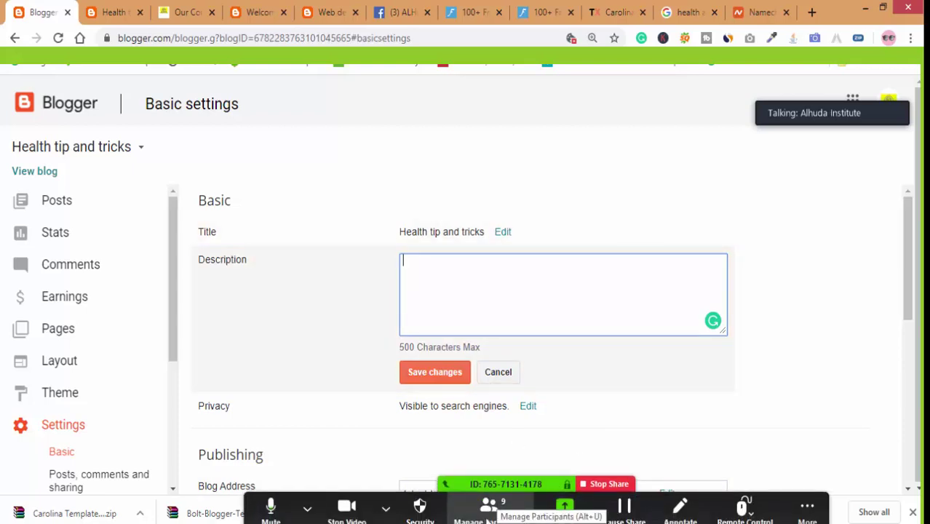
Open the Zoom meeting's participants list.
click(486, 511)
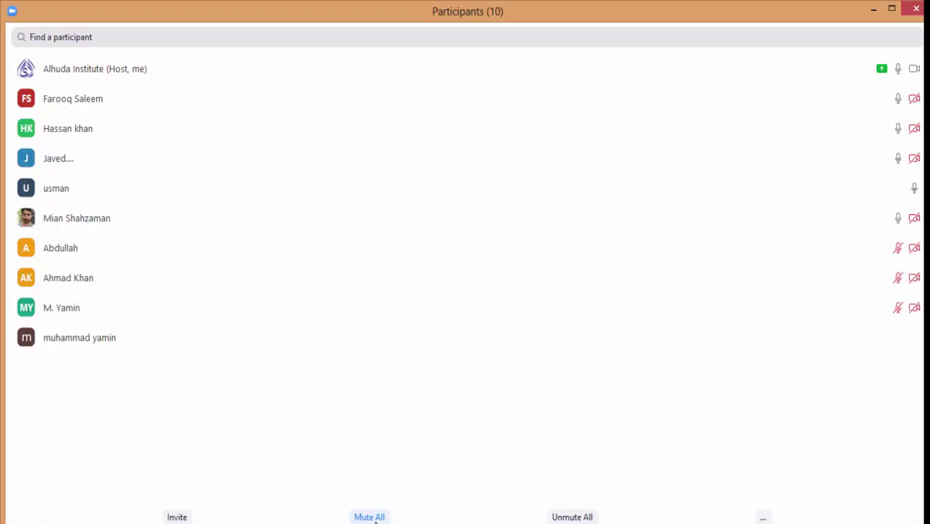
mouse_move(376, 521)
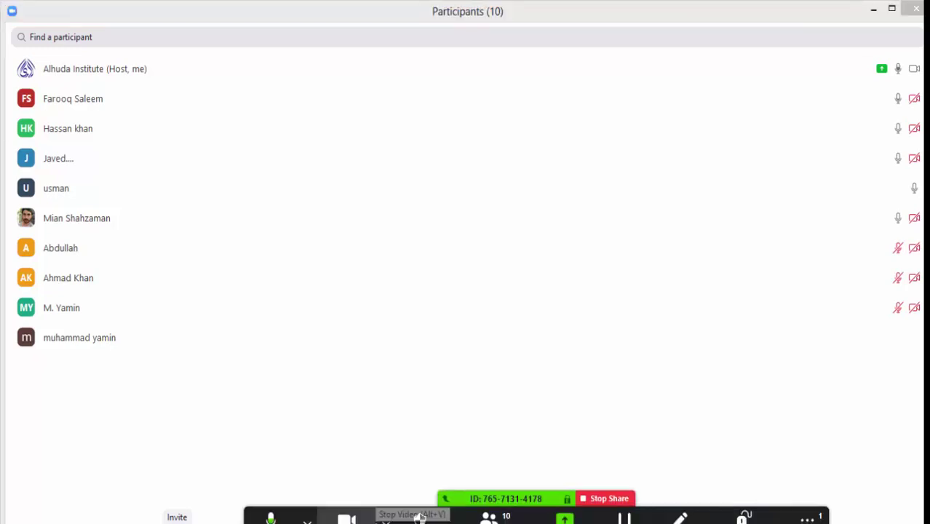